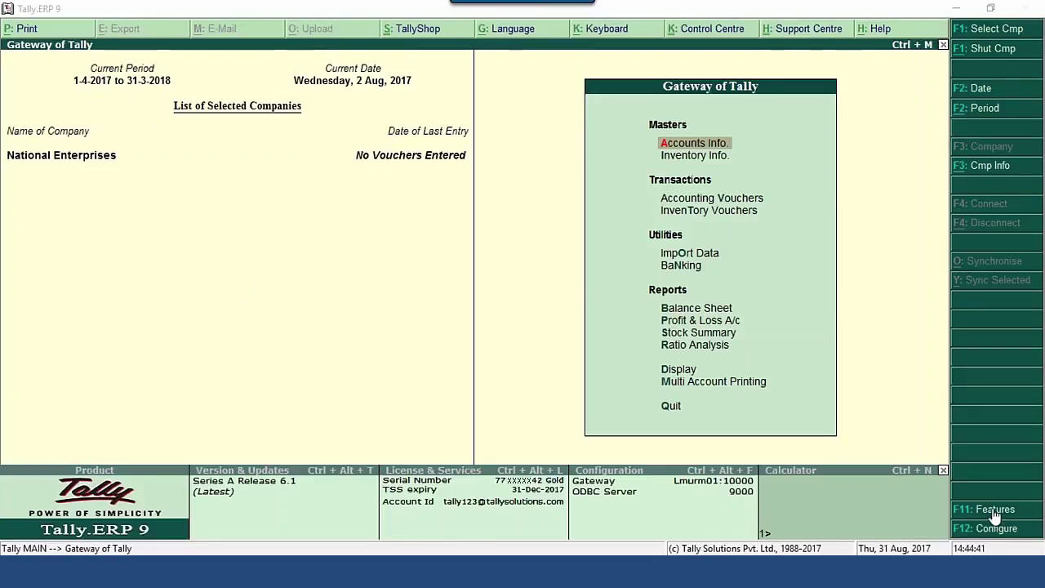
# Turn on 'Set/alter GST details' under the F11 Statutory & Taxation features
pyautogui.click(986, 508)
pyautogui.click(707, 259)
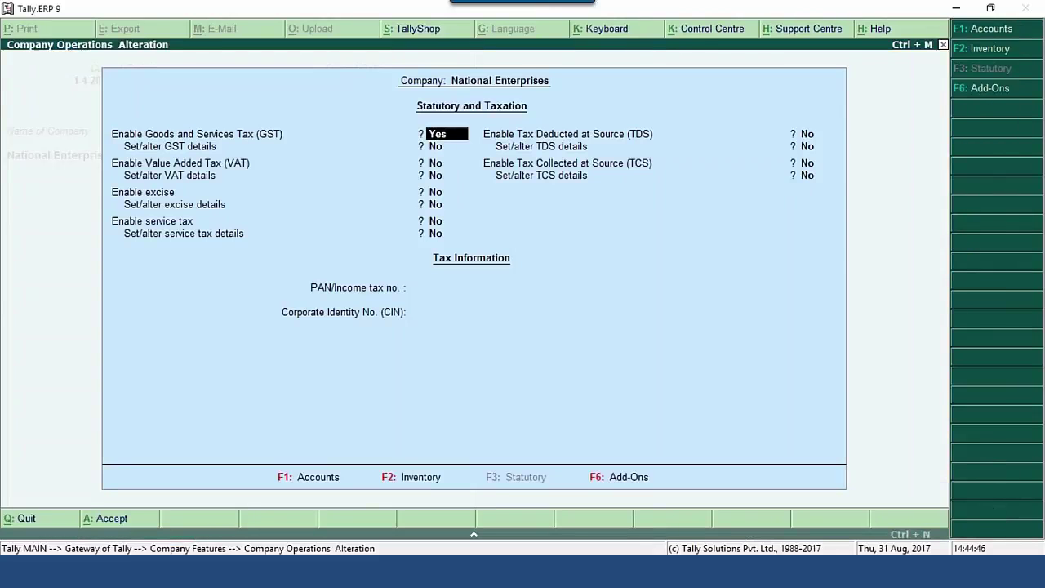
pyautogui.click(437, 146)
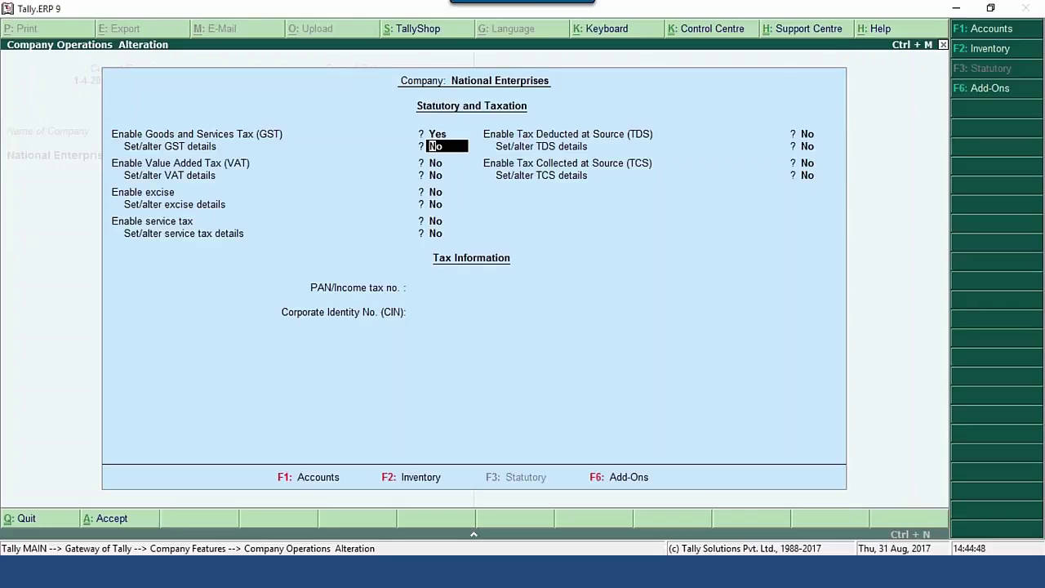
pyautogui.press('y')
pyautogui.press('Return')
pyautogui.press('Return')
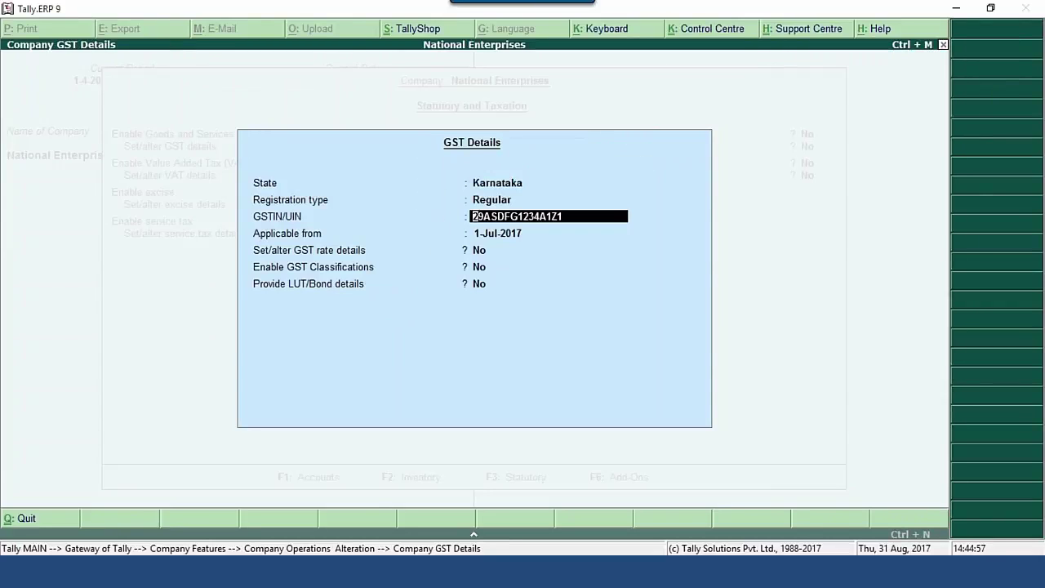
# Fill the company GST details with 18% rate details, accept, and go back to the Gateway
pyautogui.press('Return')
pyautogui.press('Return')
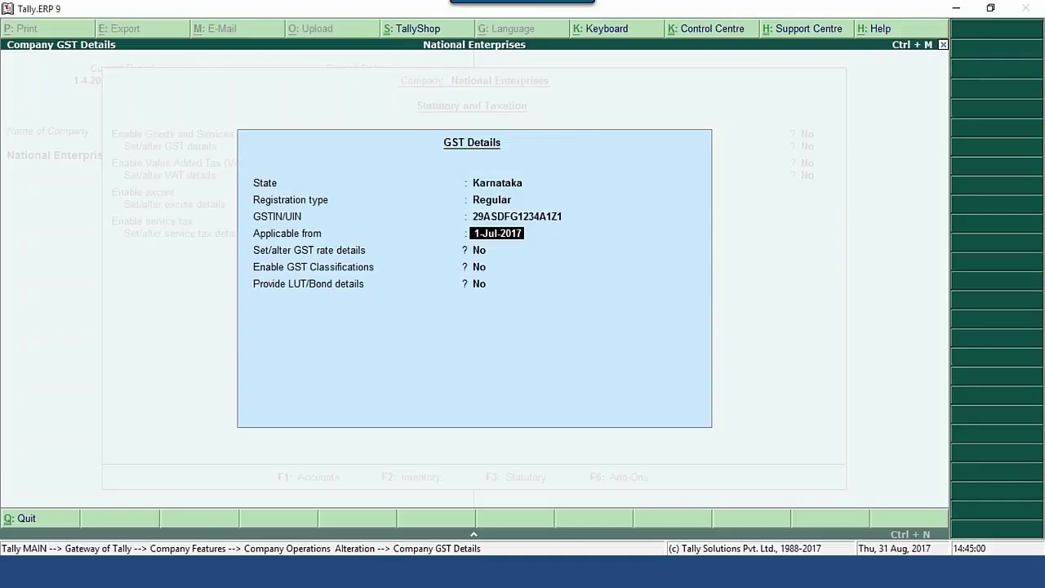
pyautogui.write('y')
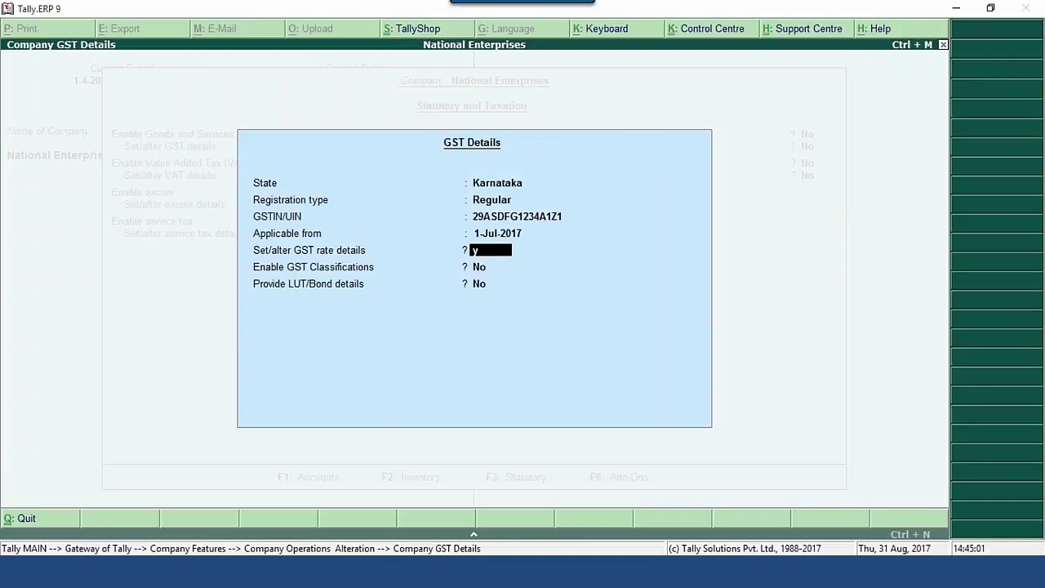
pyautogui.press('Return')
pyautogui.press('Return')
pyautogui.press('Return')
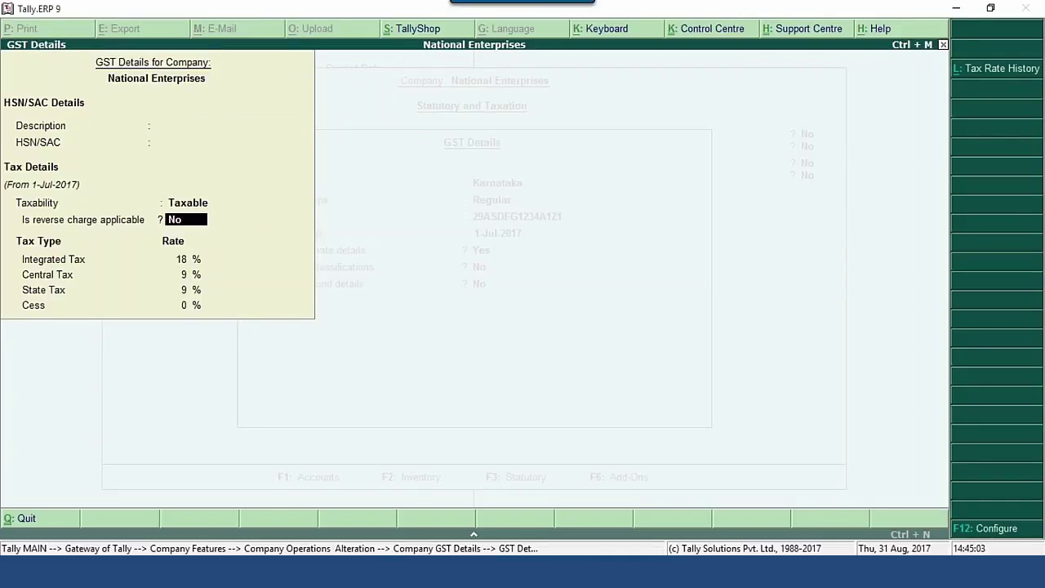
pyautogui.press('Return')
pyautogui.press('Return')
pyautogui.press('Return')
pyautogui.press('Return')
pyautogui.press('Return')
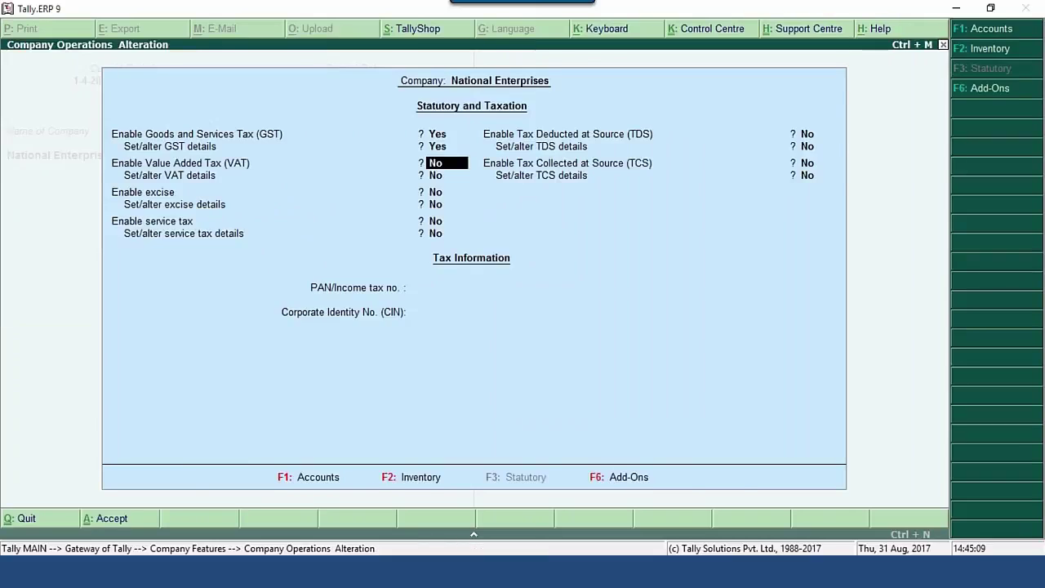
pyautogui.hotkey('ctrl', 'a')
pyautogui.press('Escape')
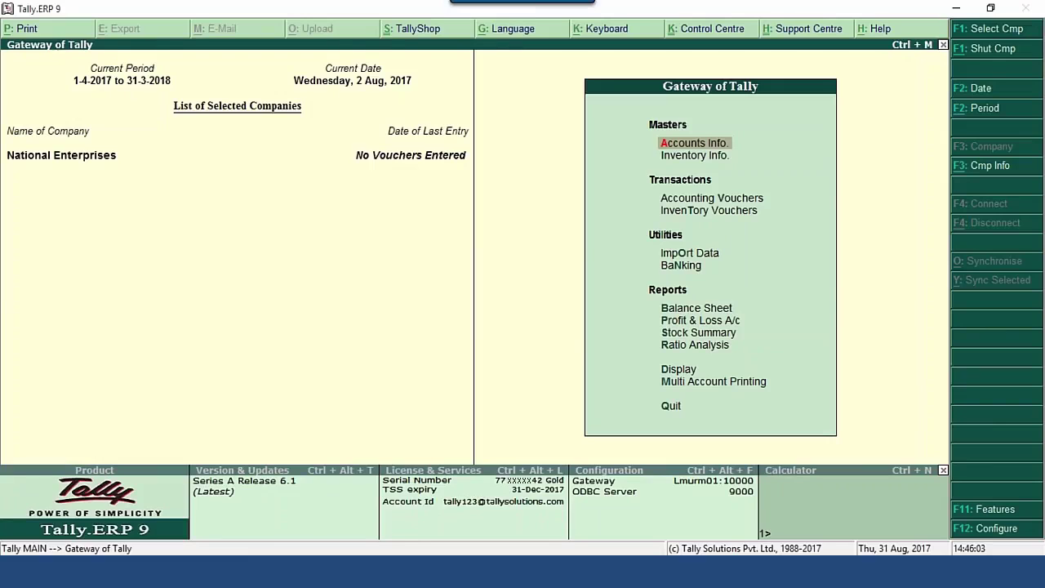
# Start a purchase voucher dated 1-Jul-2017
pyautogui.press('Down')
pyautogui.press('Down')
pyautogui.press('Return')
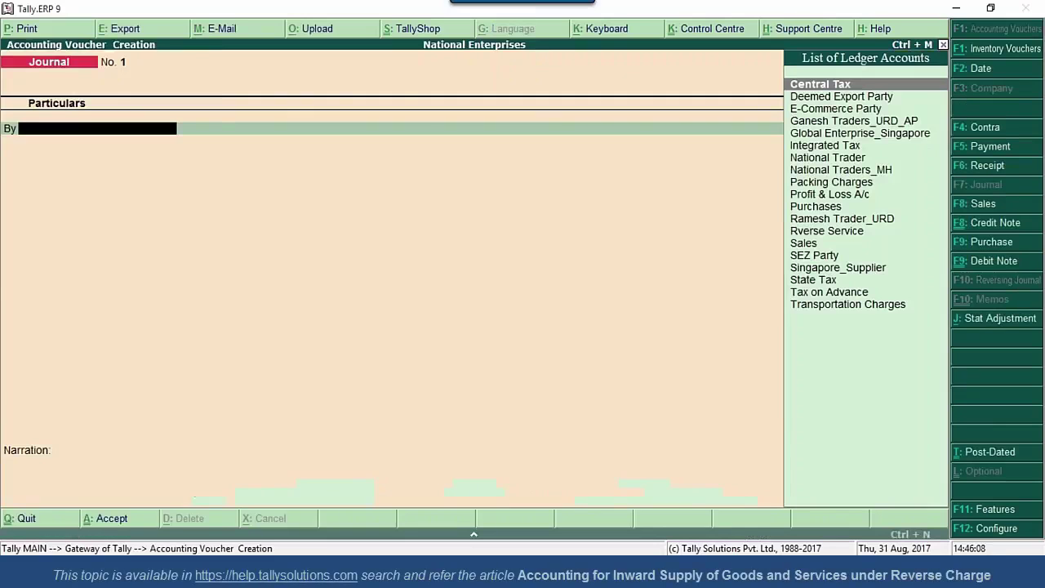
pyautogui.click(993, 243)
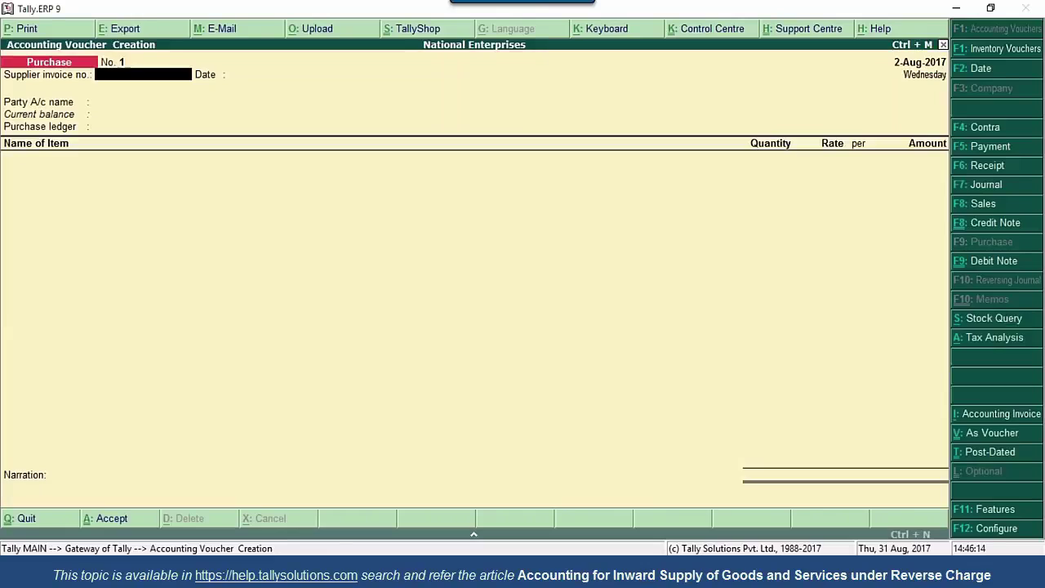
pyautogui.press('F2')
pyautogui.write('1-7')
pyautogui.press('Return')
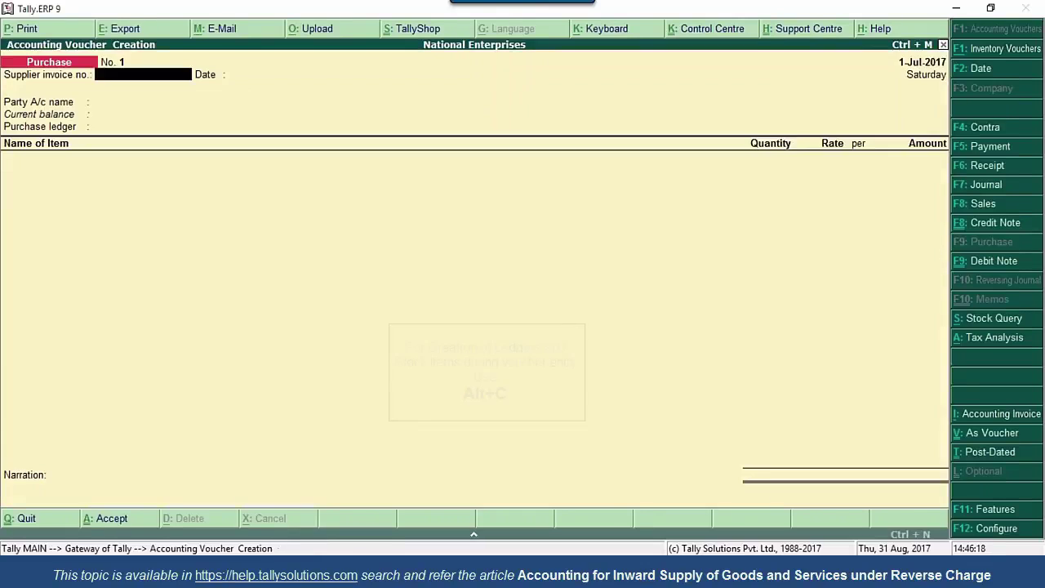
pyautogui.press('Return')
# Create party ledger National Trader_supplier under Sundry Creditors with bill-by-bill tracking
pyautogui.hotkey('alt', 'c')
pyautogui.write('National T')
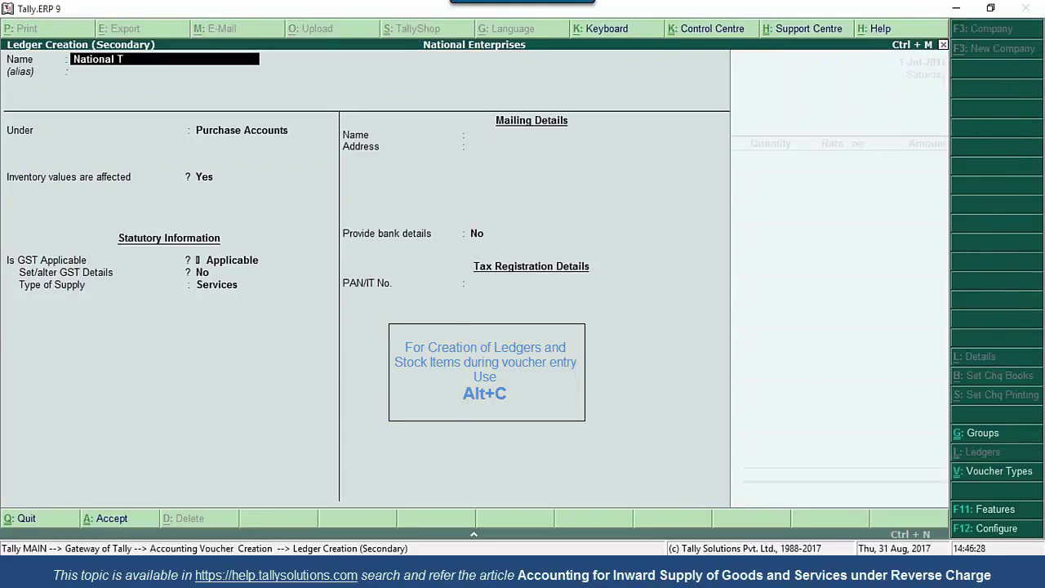
pyautogui.write('rader_supplier')
pyautogui.press('Return')
pyautogui.write('Sun')
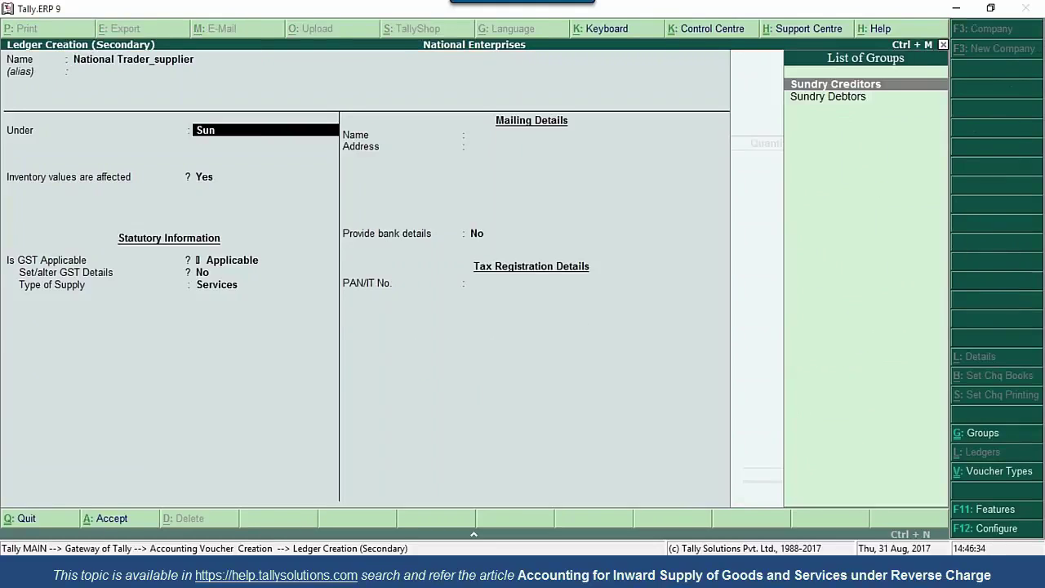
pyautogui.press('Return')
pyautogui.write('y')
pyautogui.press('Return')
pyautogui.press('Return')
pyautogui.press('Return')
pyautogui.press('Return')
pyautogui.press('Return')
pyautogui.press('Return')
# Give the supplier GSTIN 29GFDSA4321A1Z1, pick Purchases, and begin stock item Cashew Nuts
pyautogui.press('Return')
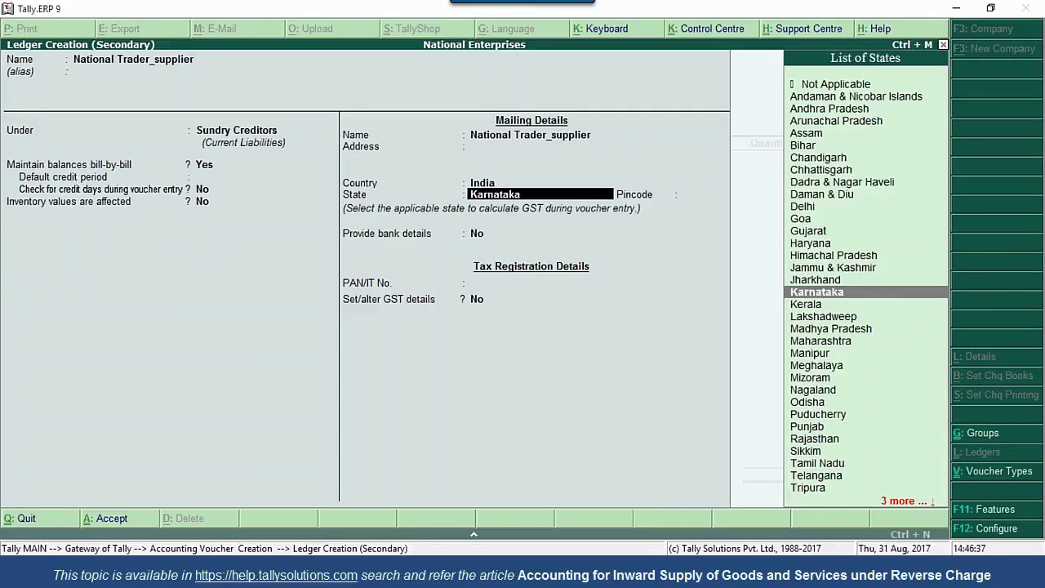
pyautogui.press('Return')
pyautogui.press('Return')
pyautogui.press('Return')
pyautogui.press('Return')
pyautogui.write('y')
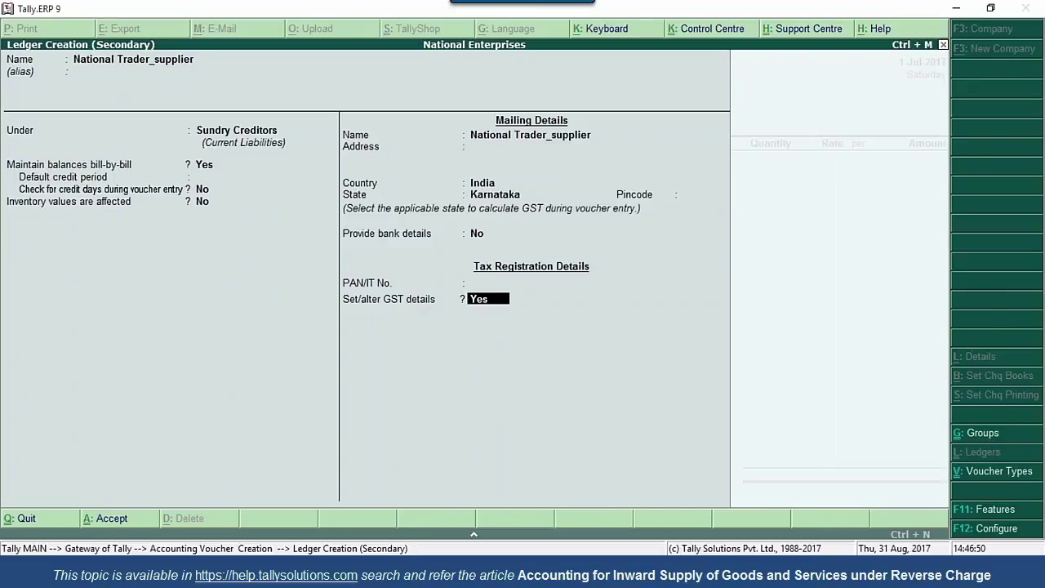
pyautogui.press('Return')
pyautogui.press('Return')
pyautogui.press('Return')
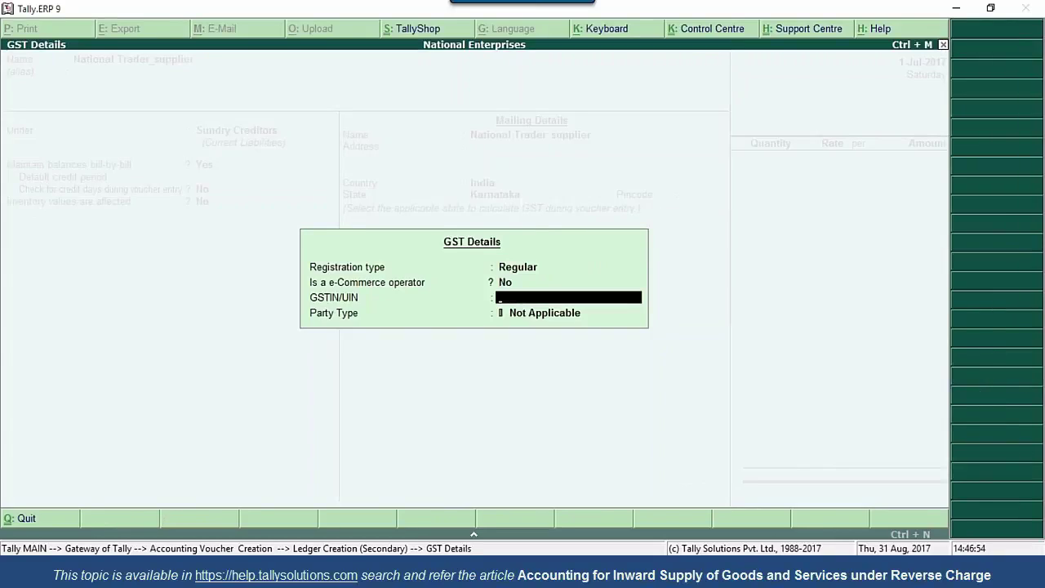
pyautogui.write('29GFDSA4321')
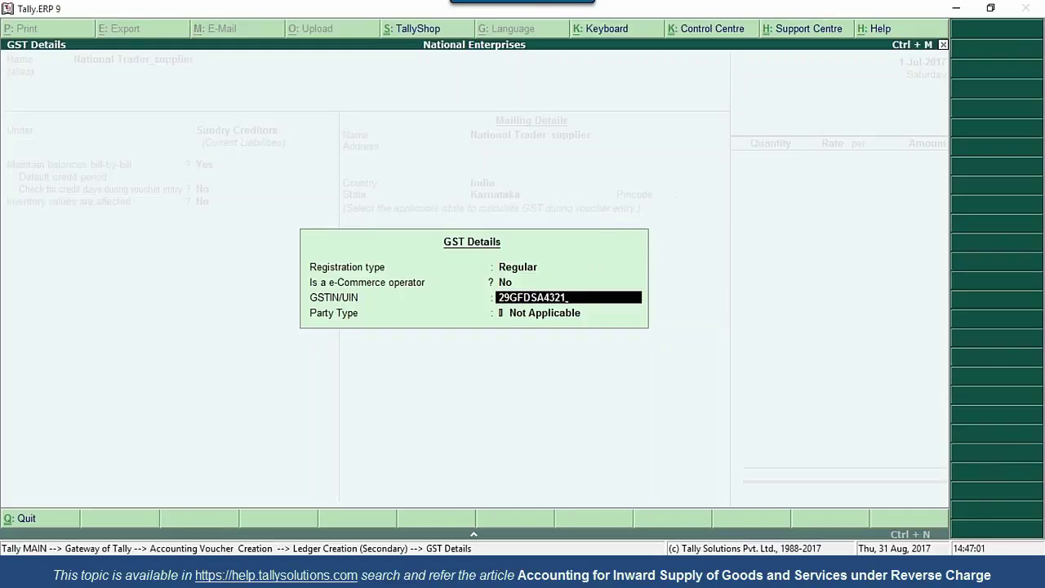
pyautogui.write('A1Z1')
pyautogui.press('Return')
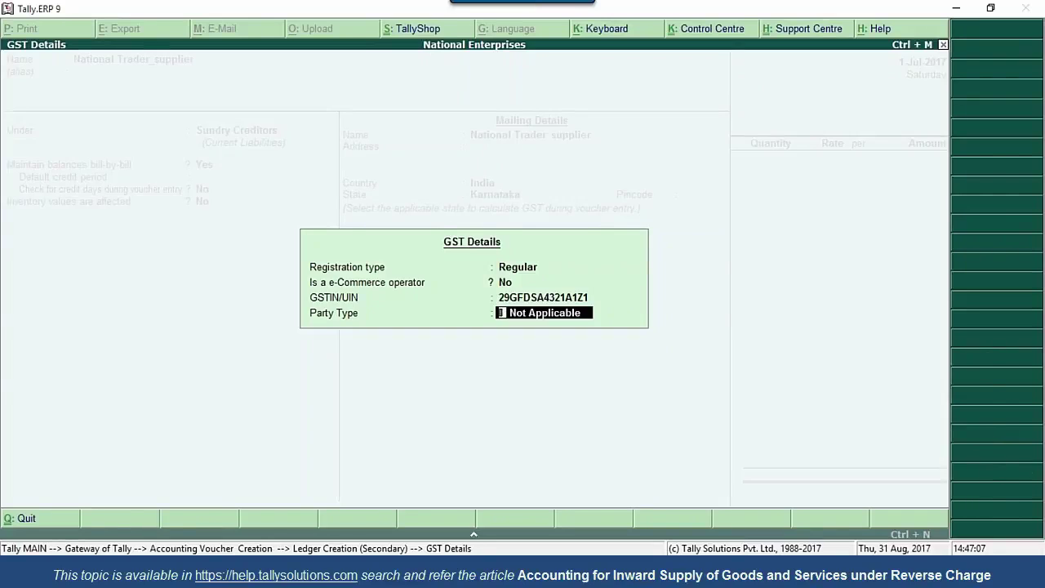
pyautogui.press('Return')
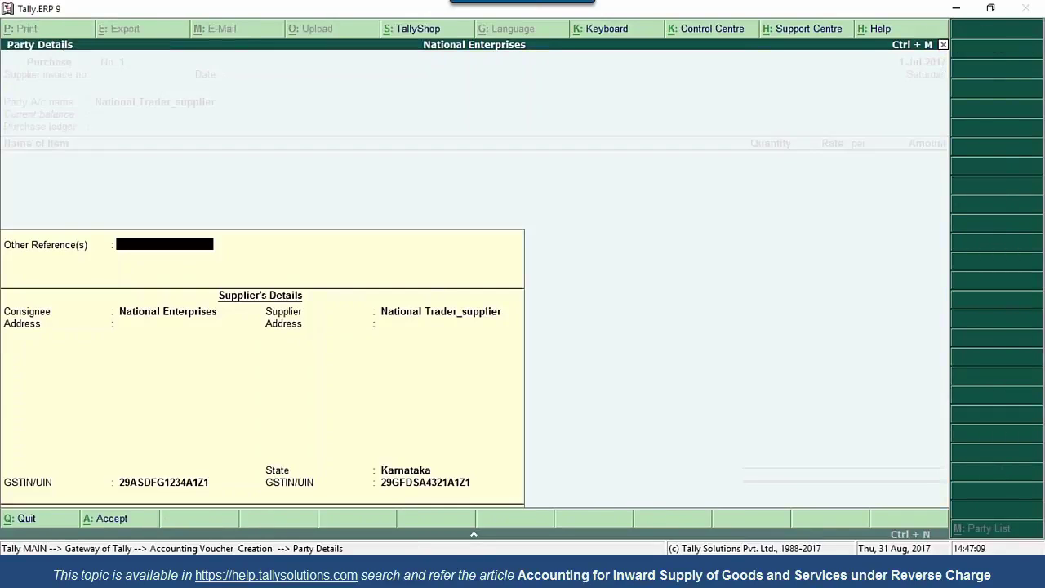
pyautogui.press('Return')
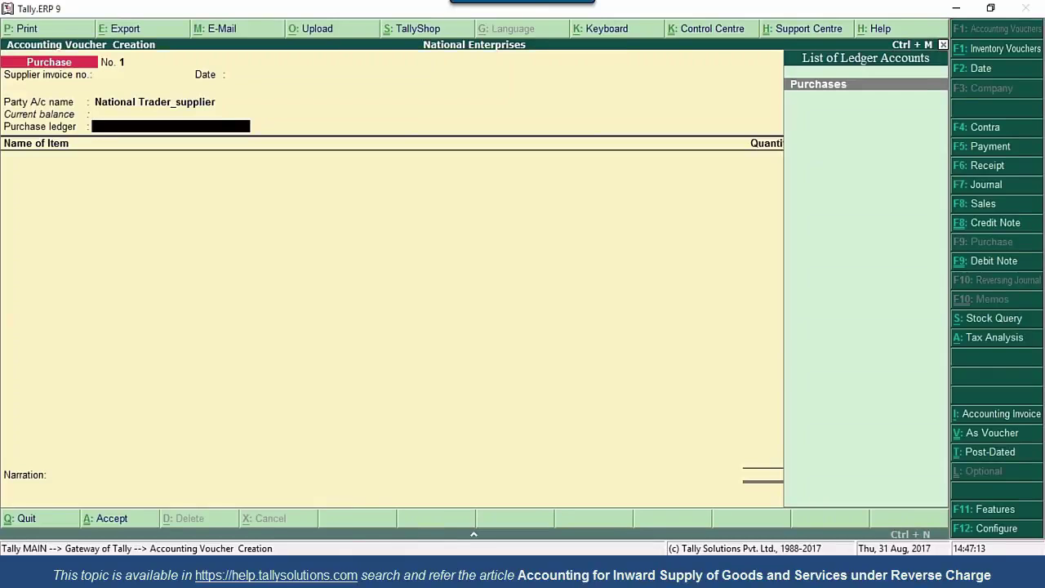
pyautogui.press('Return')
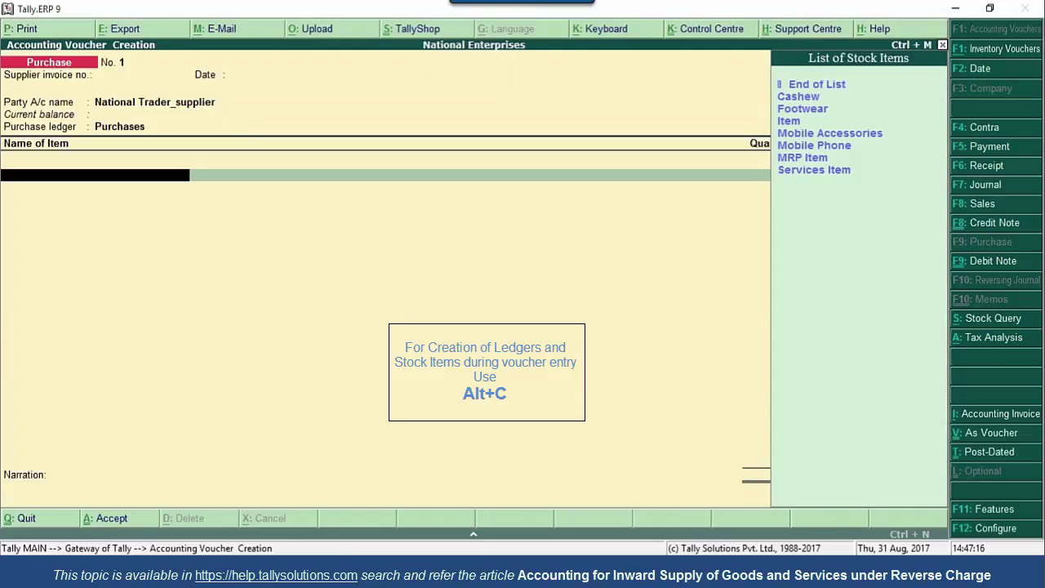
pyautogui.hotkey('alt', 'c')
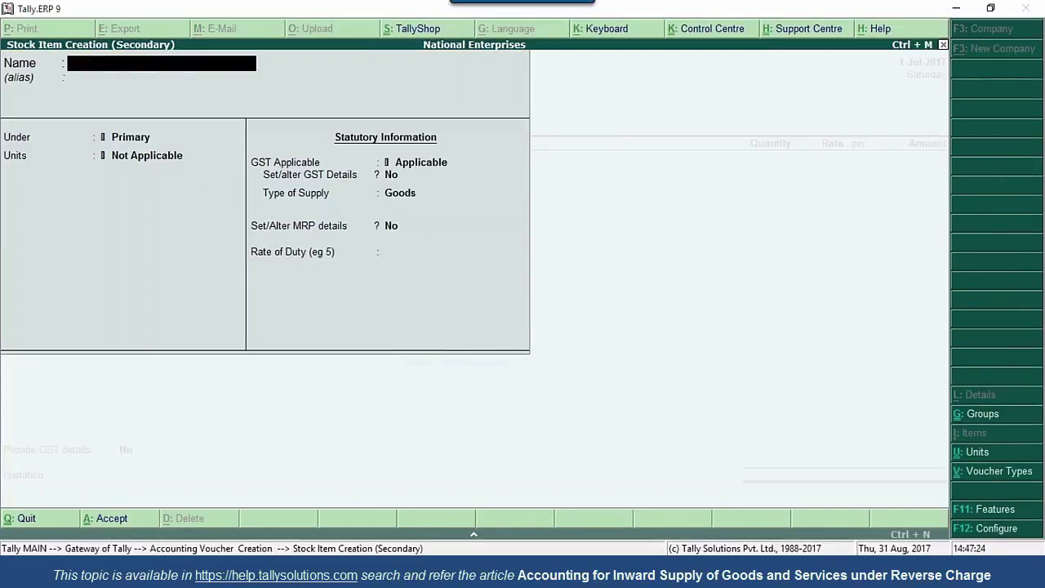
pyautogui.write('Cashew Nuts')
# Set the Cashew Nuts unit and give it the GST description Cashew Nuts_Not Shelled
pyautogui.press('Return')
pyautogui.press('Return')
pyautogui.press('Return')
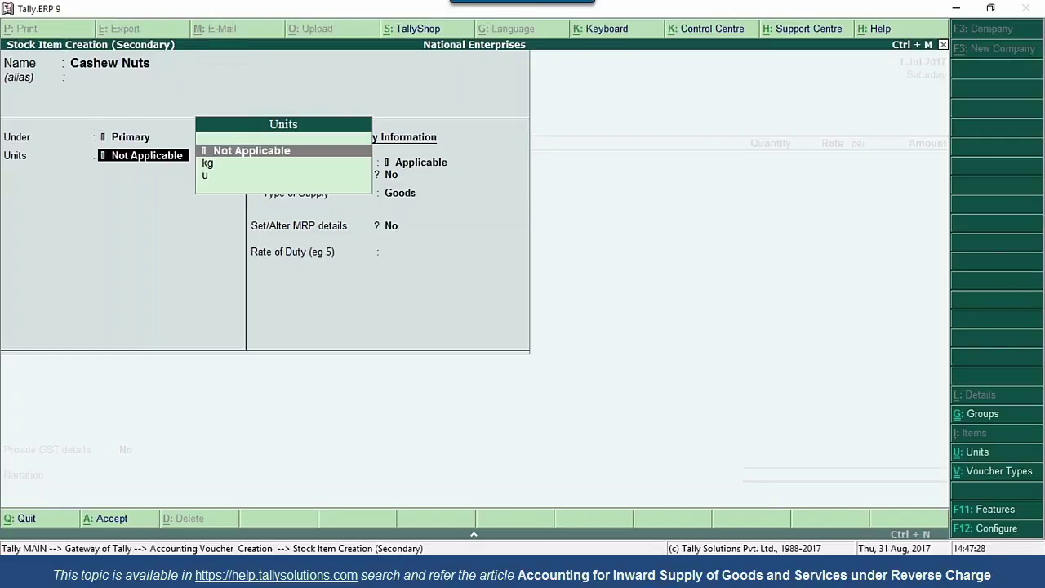
pyautogui.press('Down')
pyautogui.press('Down')
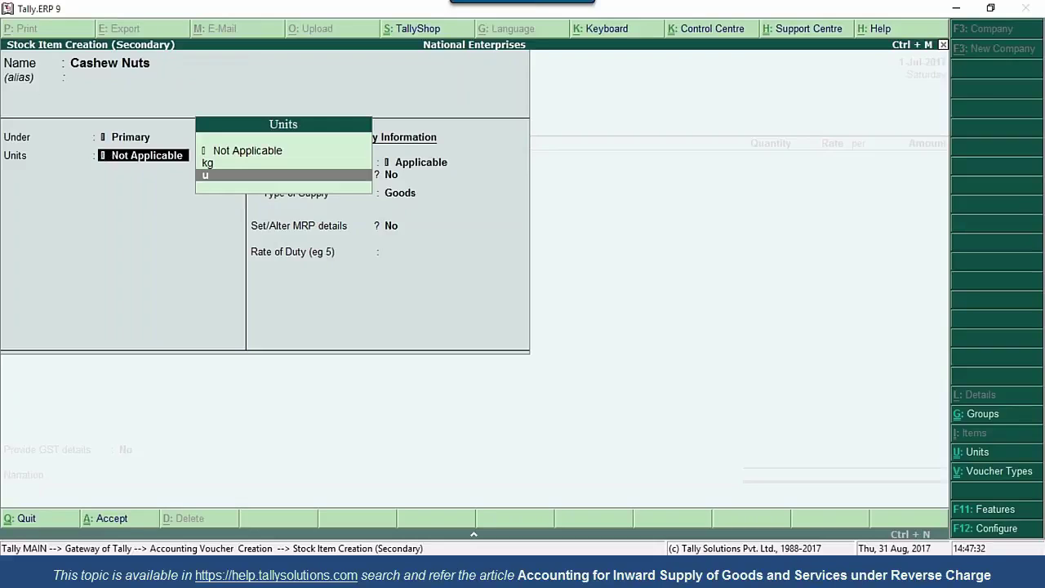
pyautogui.press('Return')
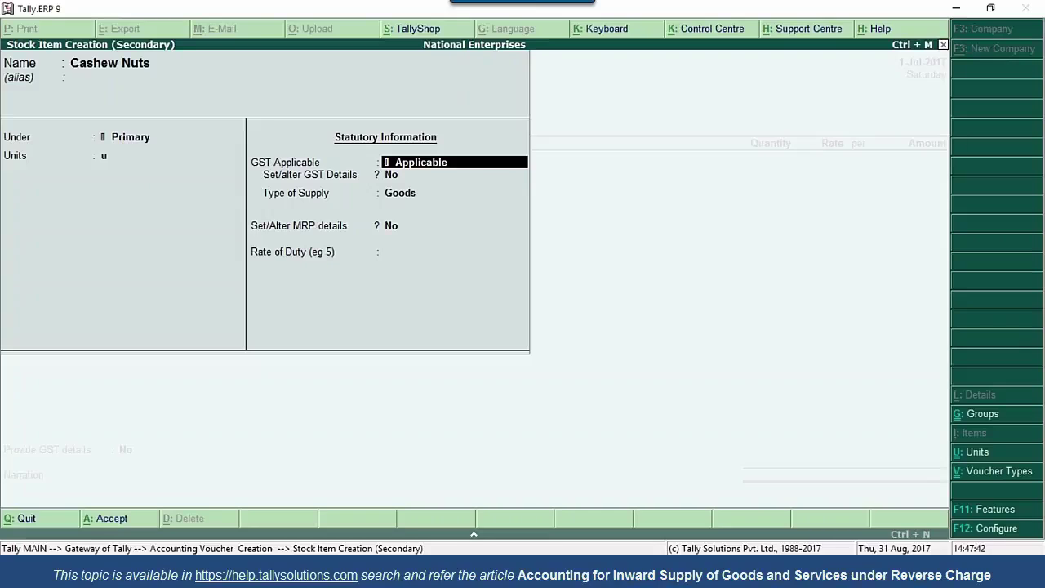
pyautogui.press('Return')
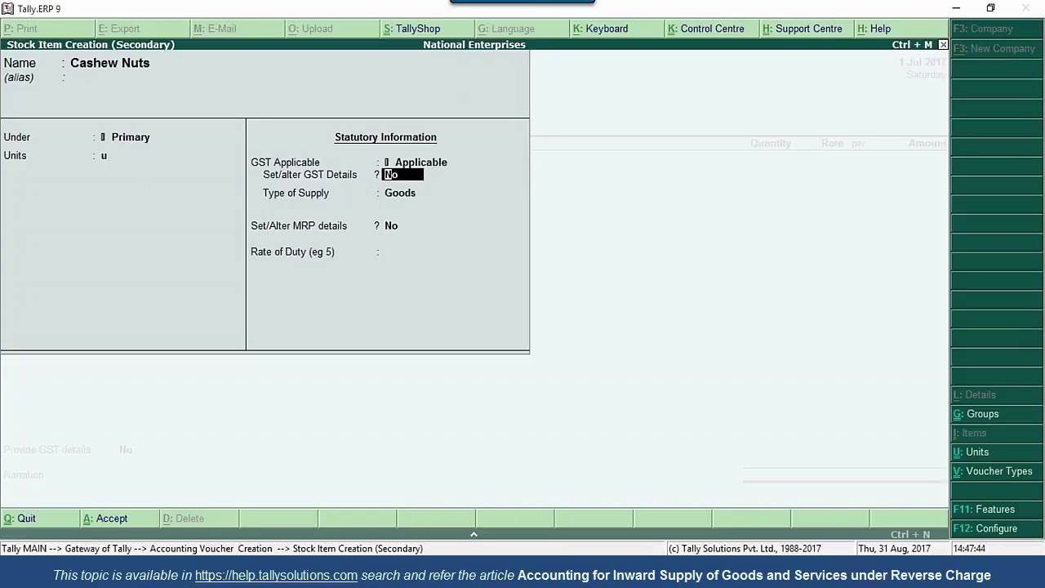
pyautogui.press('y')
pyautogui.press('Return')
pyautogui.write('Cashew Nuts_Not She')
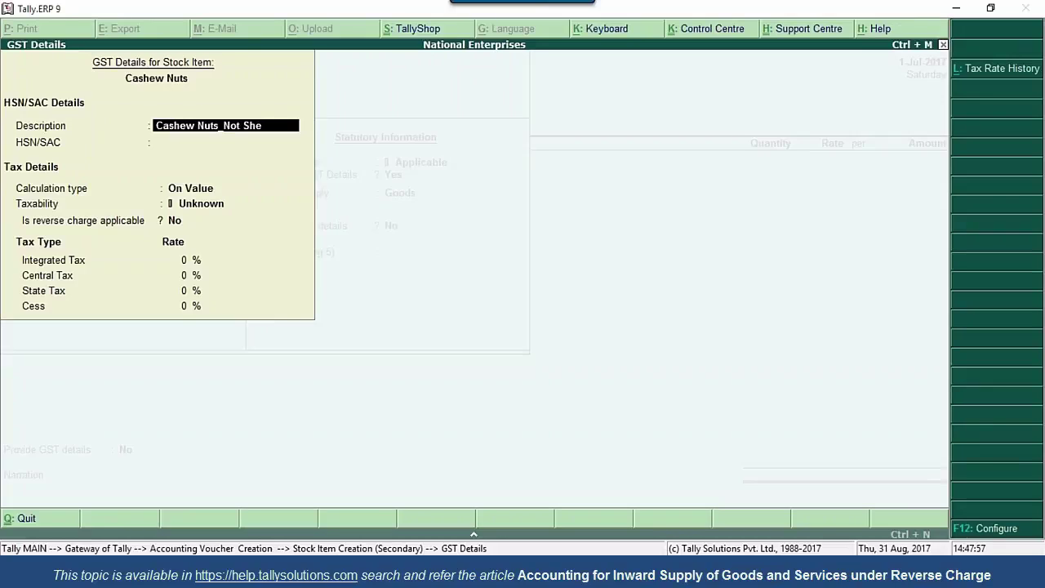
pyautogui.write('lled')
pyautogui.press('Return')
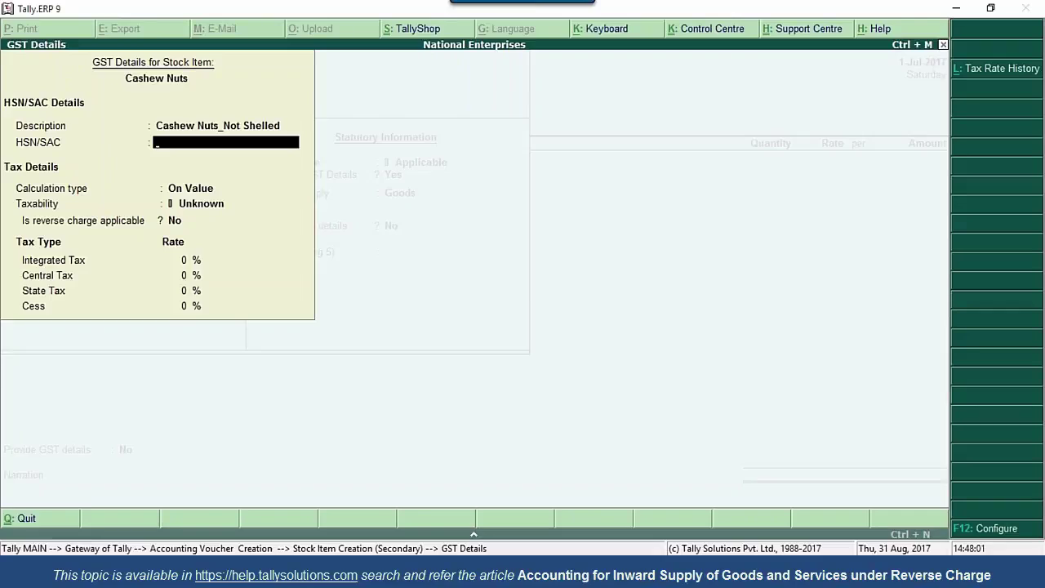
# Enter HSN 0801, Taxable, reverse charge applicable, and 5% integrated tax
pyautogui.write('0801')
pyautogui.press('Return')
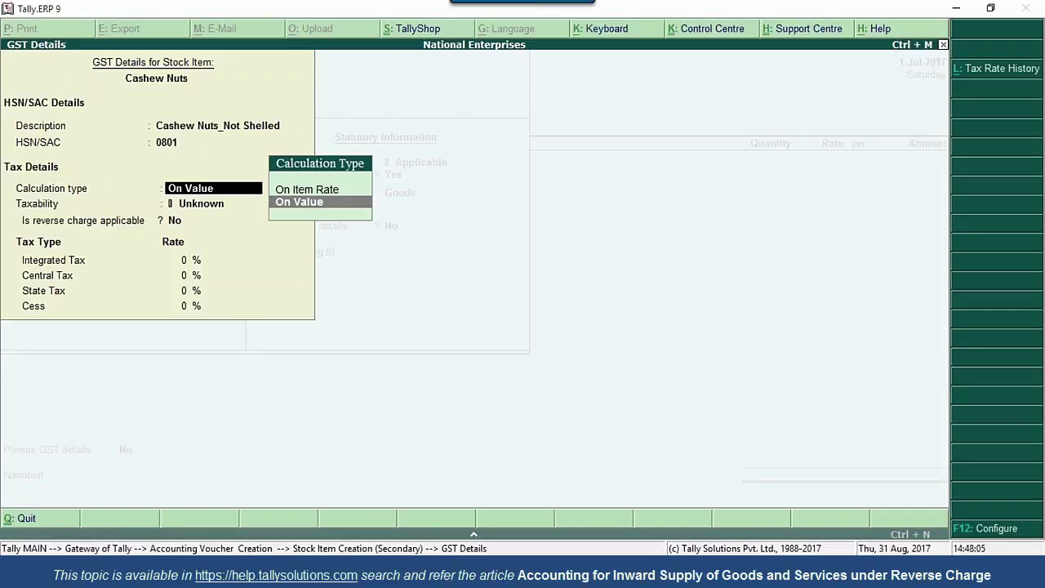
pyautogui.press('Return')
pyautogui.press('Down')
pyautogui.press('Down')
pyautogui.press('Down')
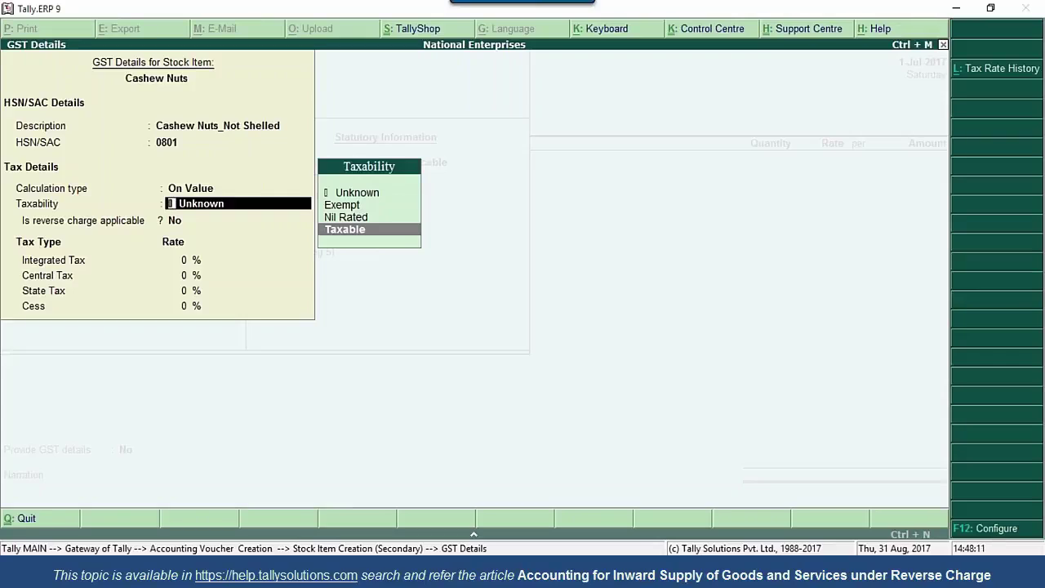
pyautogui.press('Return')
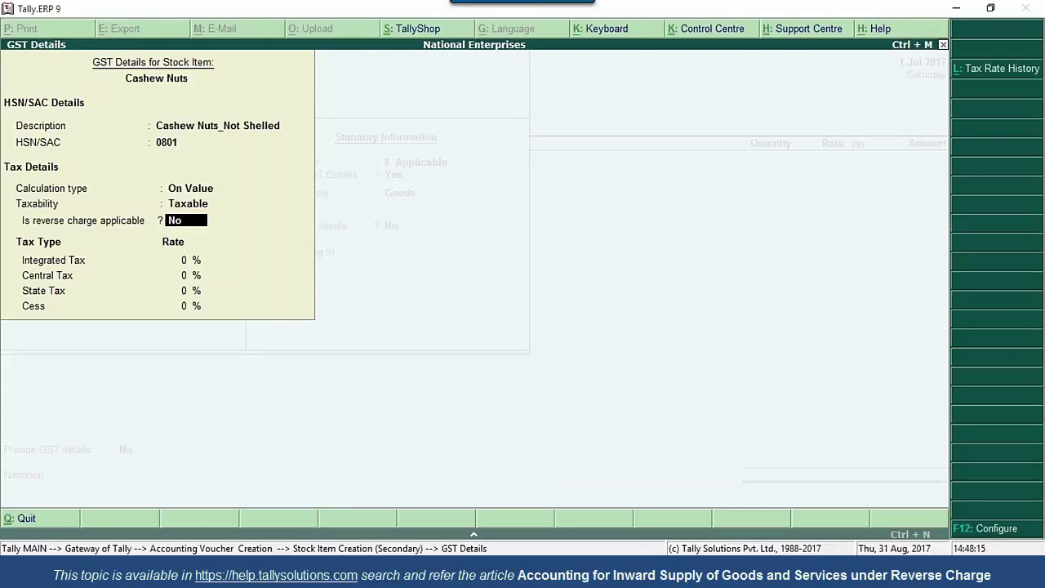
pyautogui.press('y')
pyautogui.write('5')
pyautogui.press('Return')
pyautogui.press('Return')
pyautogui.press('Return')
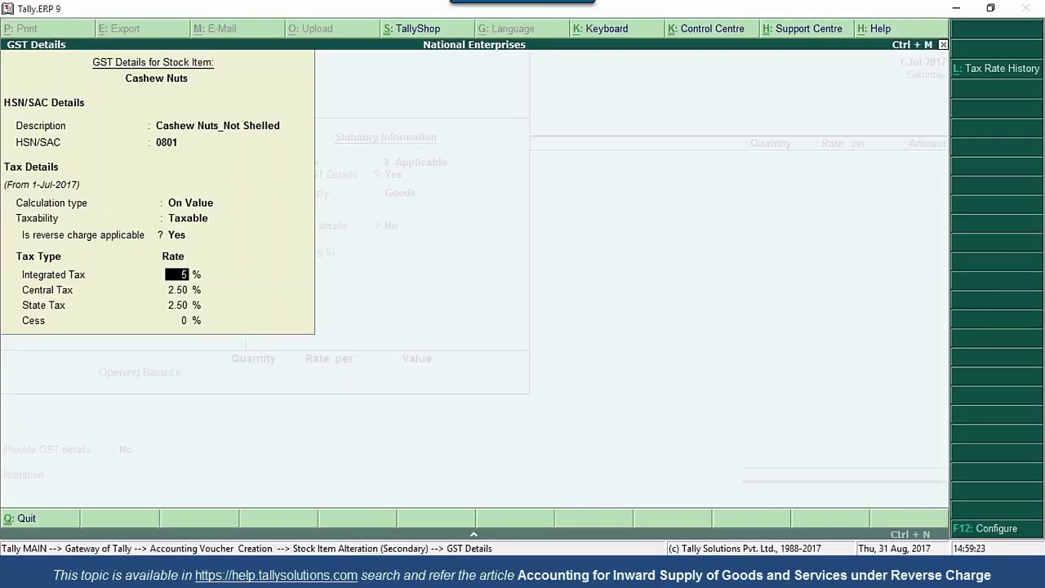
# Accept the 2.5% central and state rates, save the item, and enter quantity 100
pyautogui.press('Return')
pyautogui.press('Return')
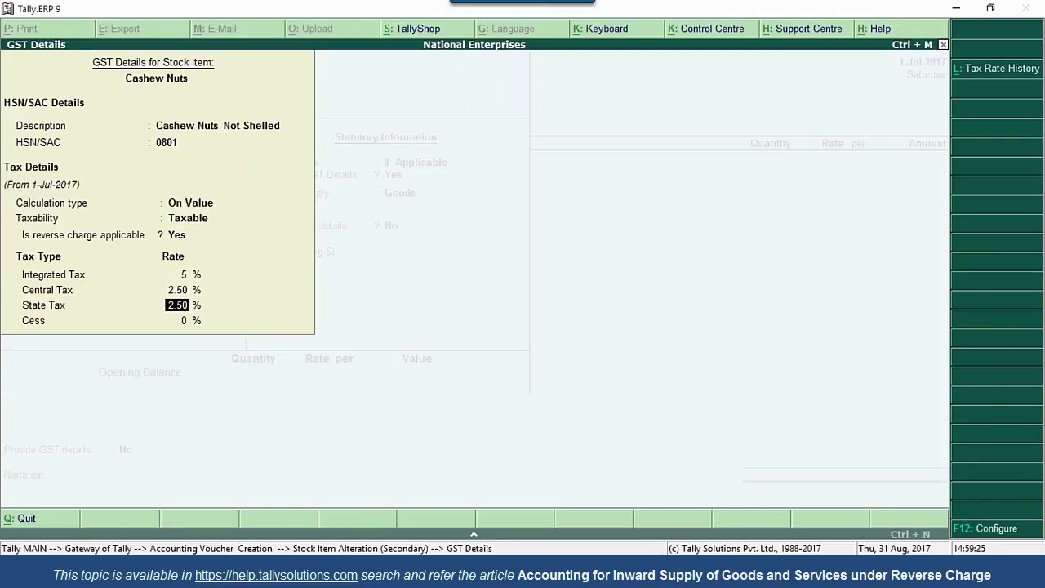
pyautogui.press('Return')
pyautogui.press('Return')
pyautogui.press('Return')
pyautogui.press('Return')
pyautogui.press('Return')
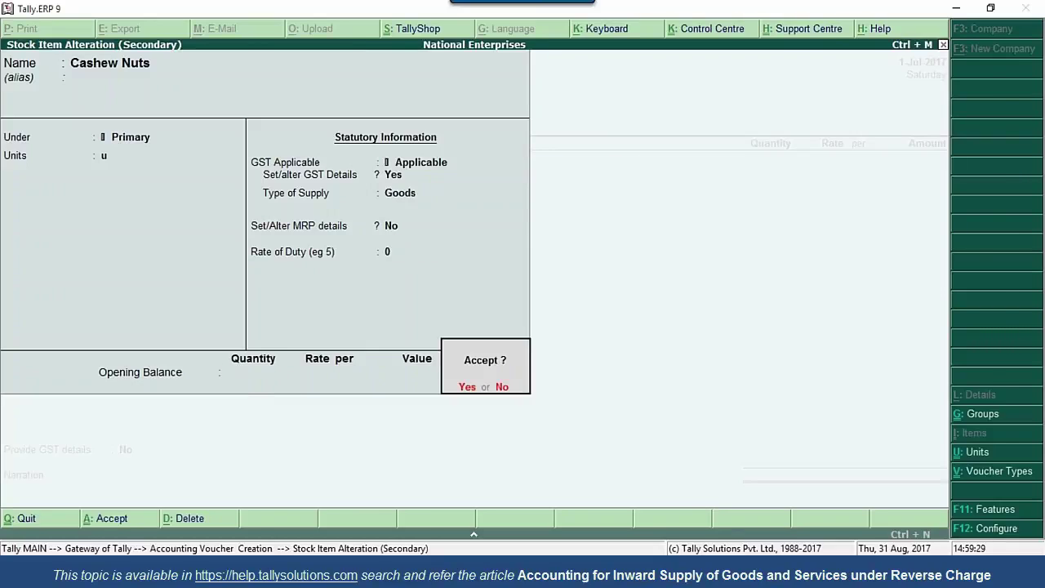
pyautogui.press('Return')
pyautogui.write('100')
pyautogui.press('Return')
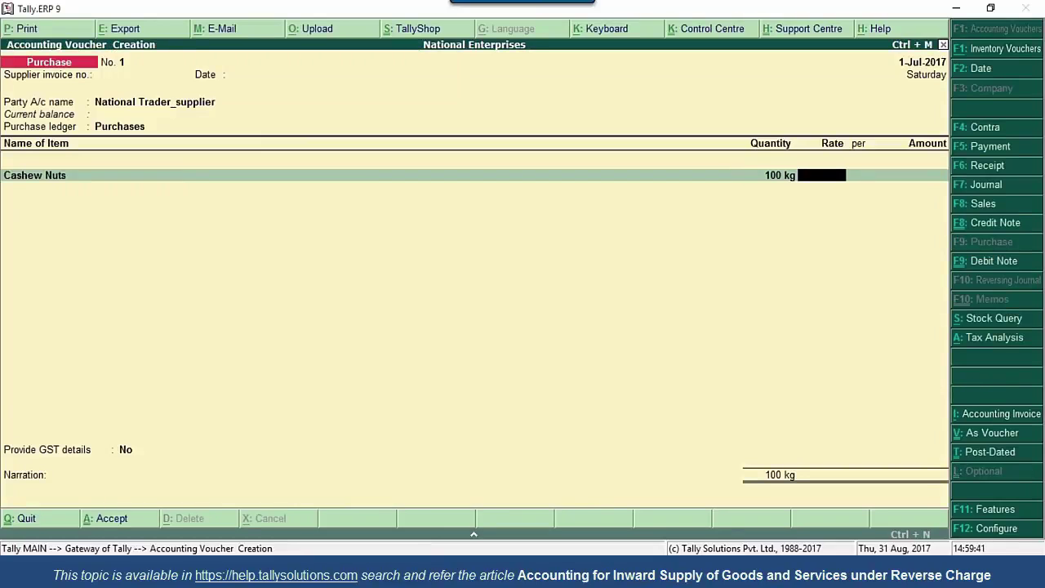
# Enter the 800 per kg rate and add the Central Tax ledger line
pyautogui.write('800')
pyautogui.press('Return')
pyautogui.press('Return')
pyautogui.press('Return')
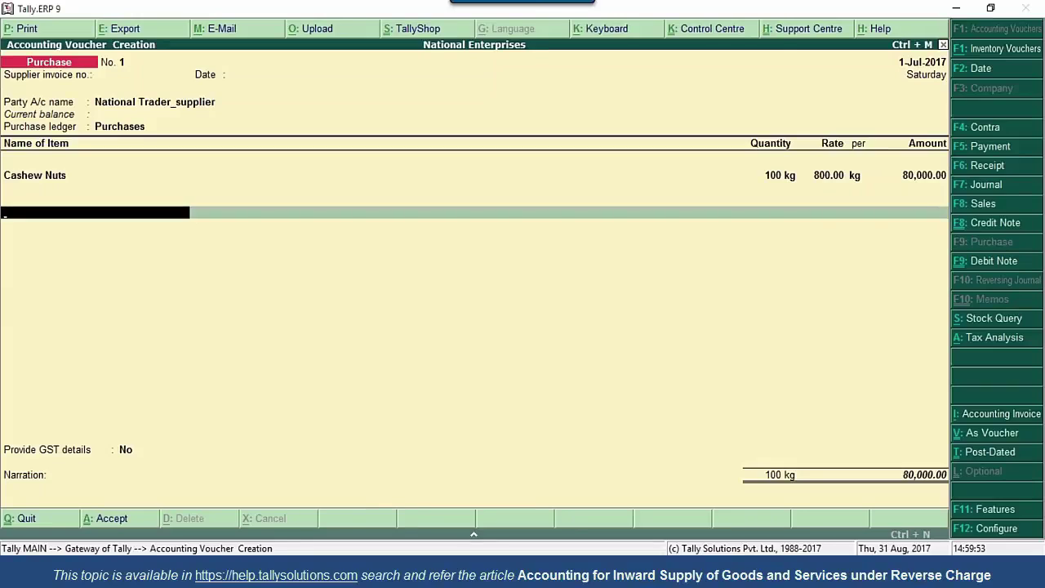
pyautogui.write('Cent')
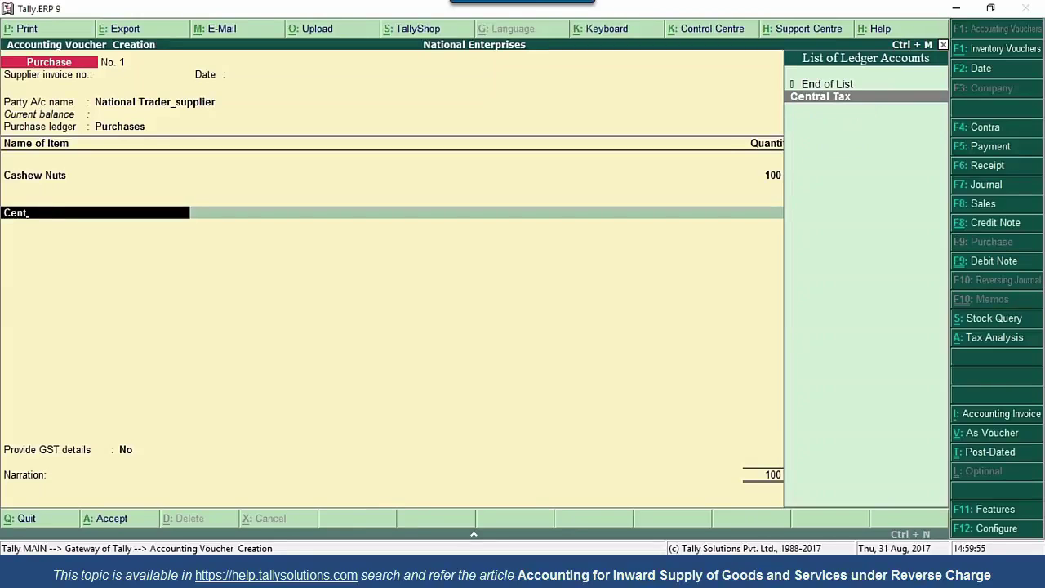
pyautogui.press('Return')
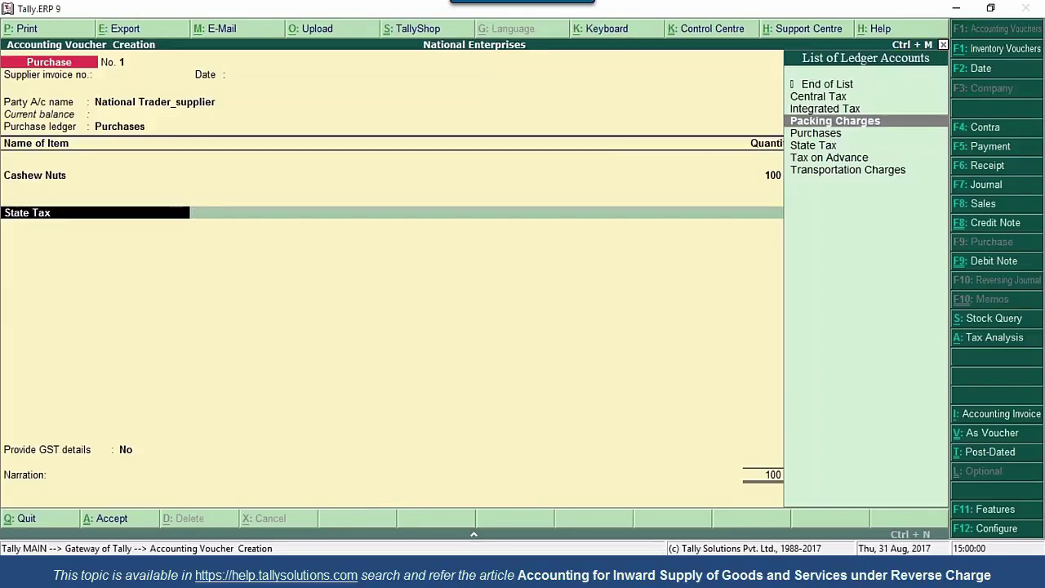
pyautogui.press('Up')
pyautogui.press('Up')
pyautogui.press('Up')
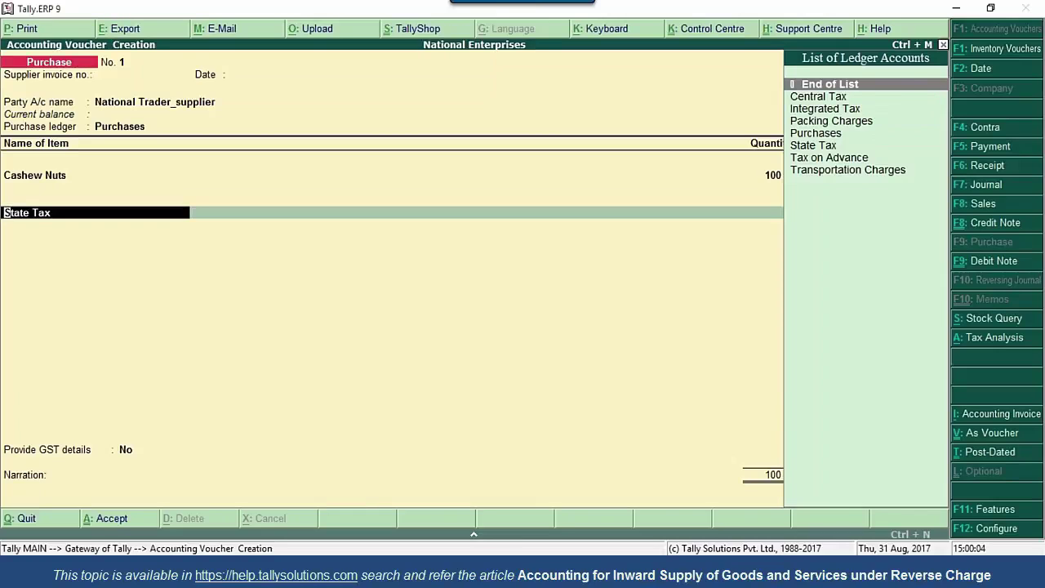
pyautogui.press('Return')
# Provide the purchase's GST details, save the voucher, and return to the Gateway
pyautogui.press('Down')
pyautogui.press('Return')
pyautogui.press('Return')
pyautogui.press('Return')
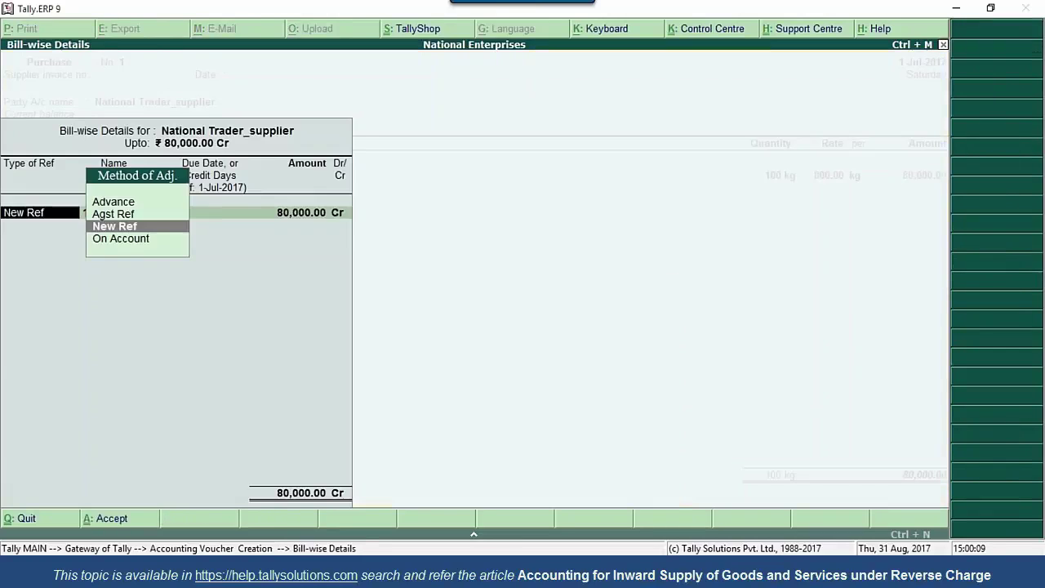
pyautogui.press('Return')
pyautogui.press('Return')
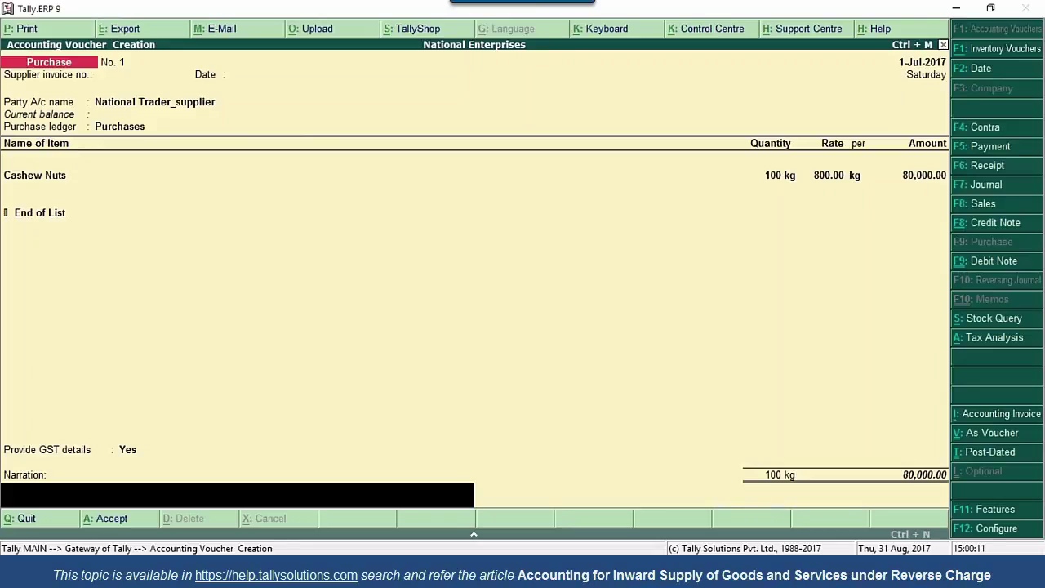
pyautogui.press('Return')
pyautogui.press('Return')
pyautogui.press('Escape')
pyautogui.press('Return')
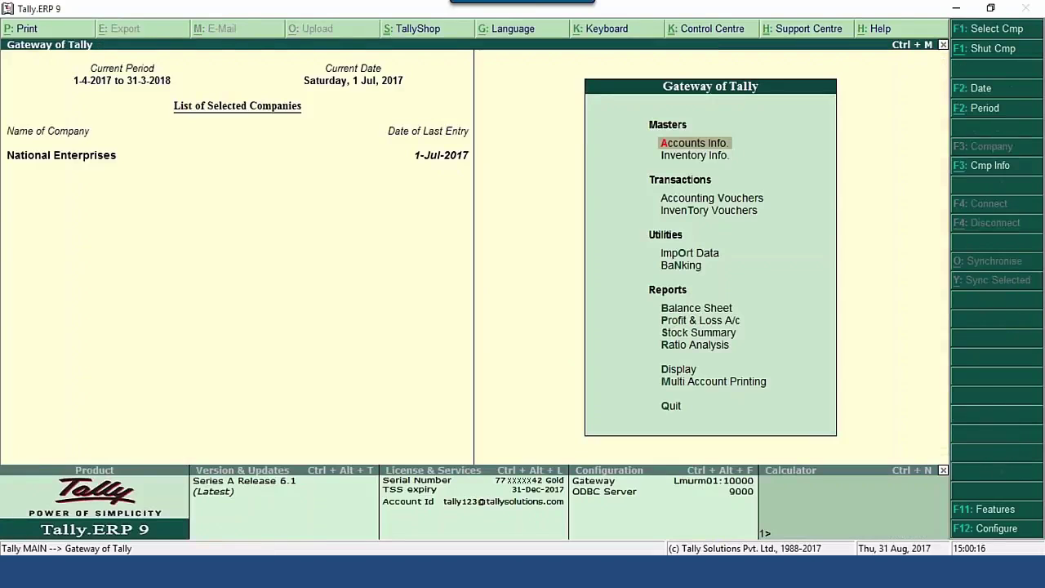
pyautogui.press('Up')
pyautogui.press('Up')
pyautogui.press('Up')
pyautogui.press('Return')
pyautogui.press('Up')
pyautogui.press('Up')
pyautogui.press('Up')
pyautogui.press('Up')
pyautogui.press('Up')
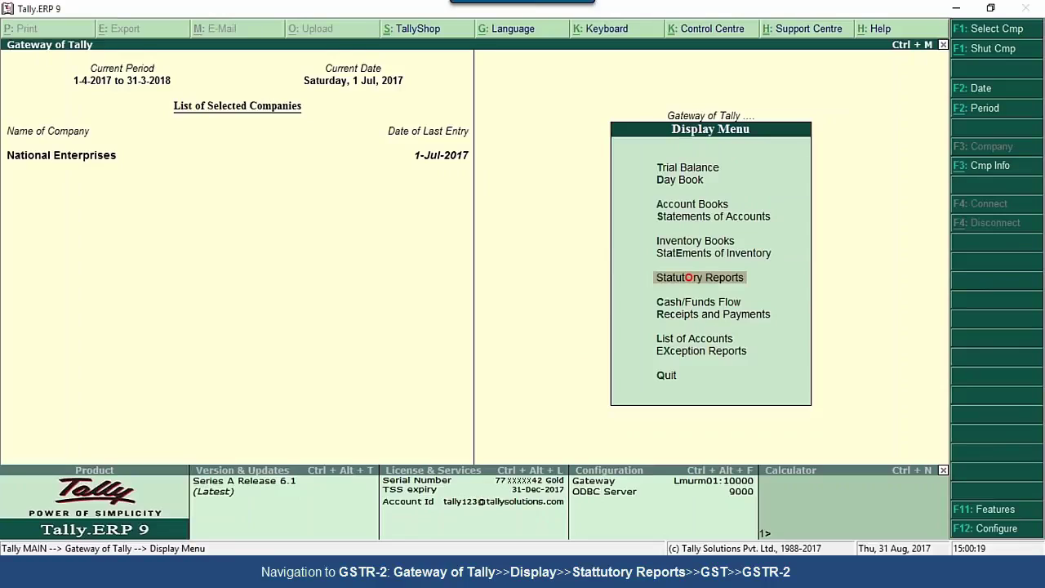
pyautogui.press('Return')
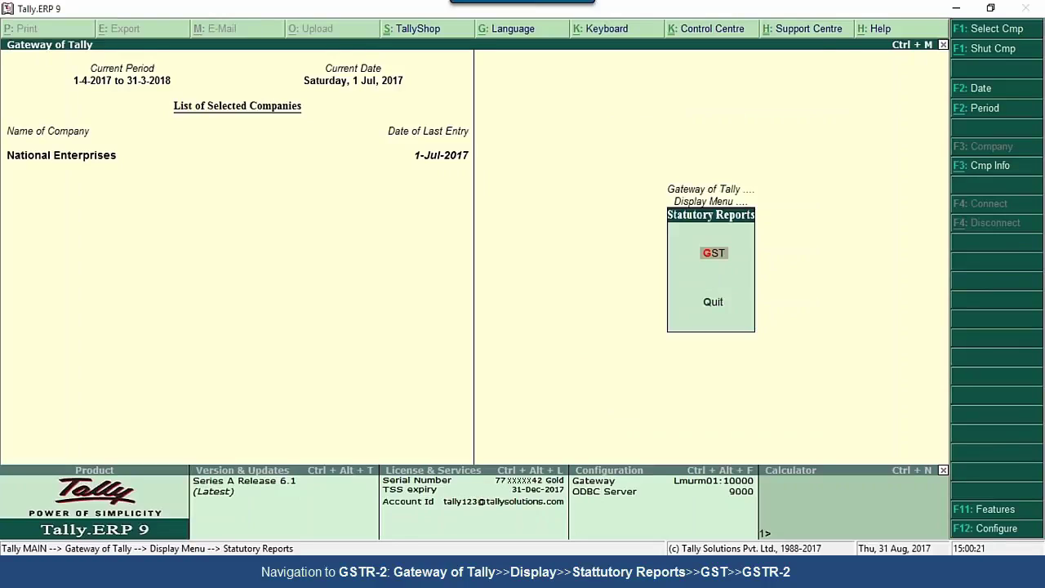
pyautogui.press('Return')
pyautogui.press('Down')
pyautogui.press('Return')
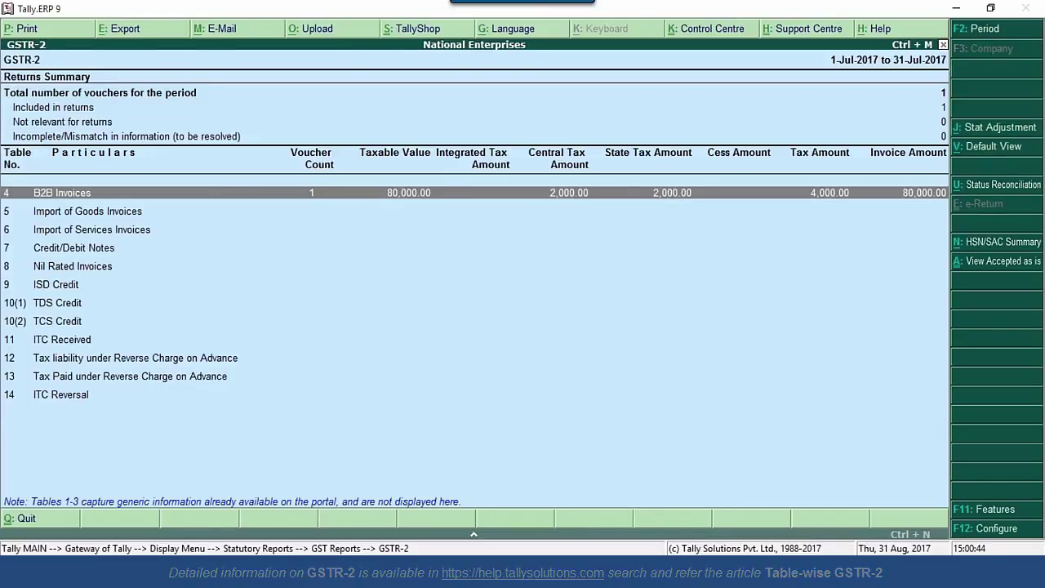
pyautogui.press('Escape')
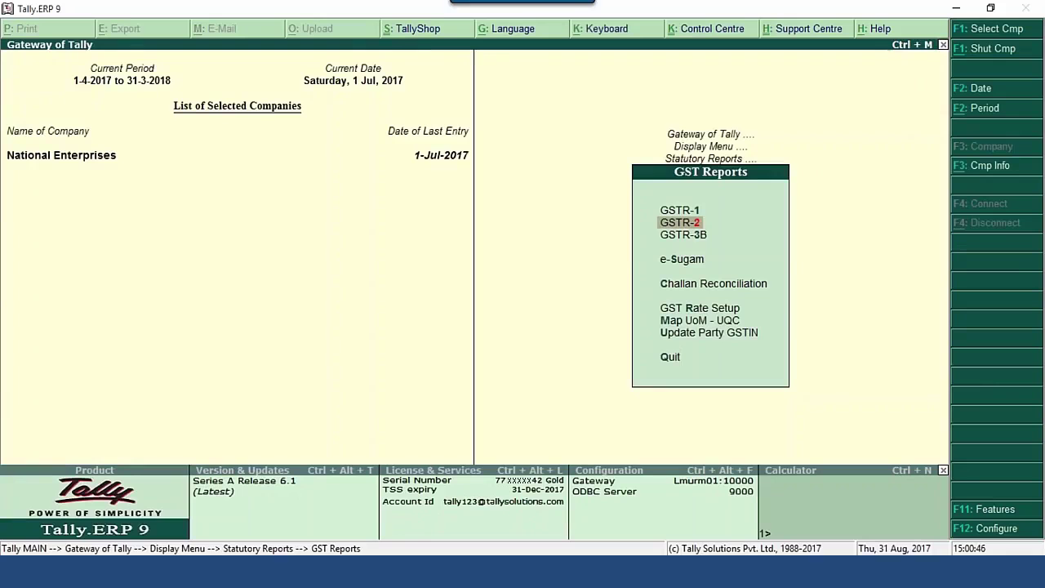
pyautogui.press('Escape')
pyautogui.press('Escape')
pyautogui.press('Escape')
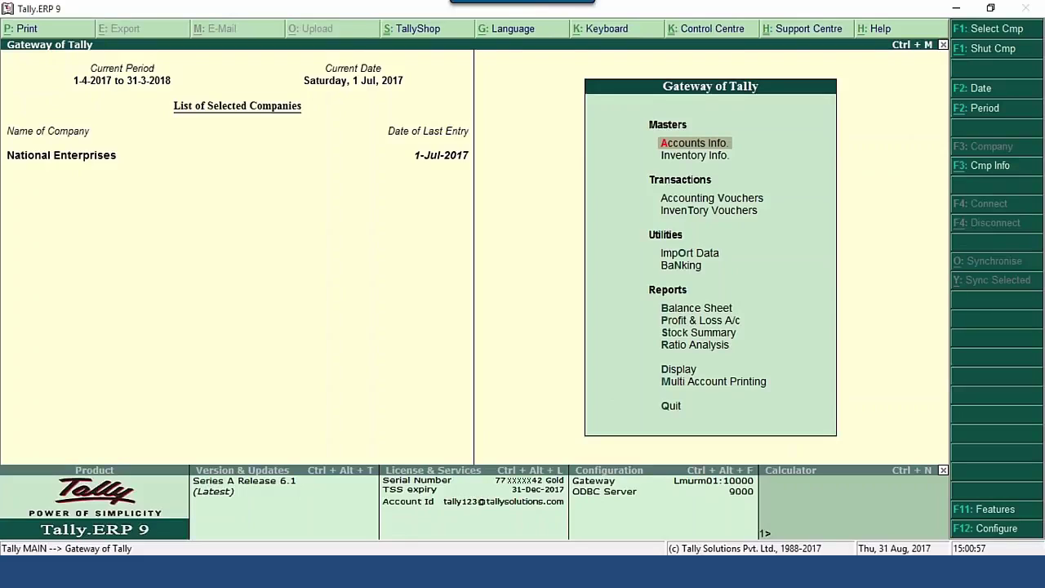
# Start a payment voucher paid from Kotak Mahindra Bank
pyautogui.click(711, 198)
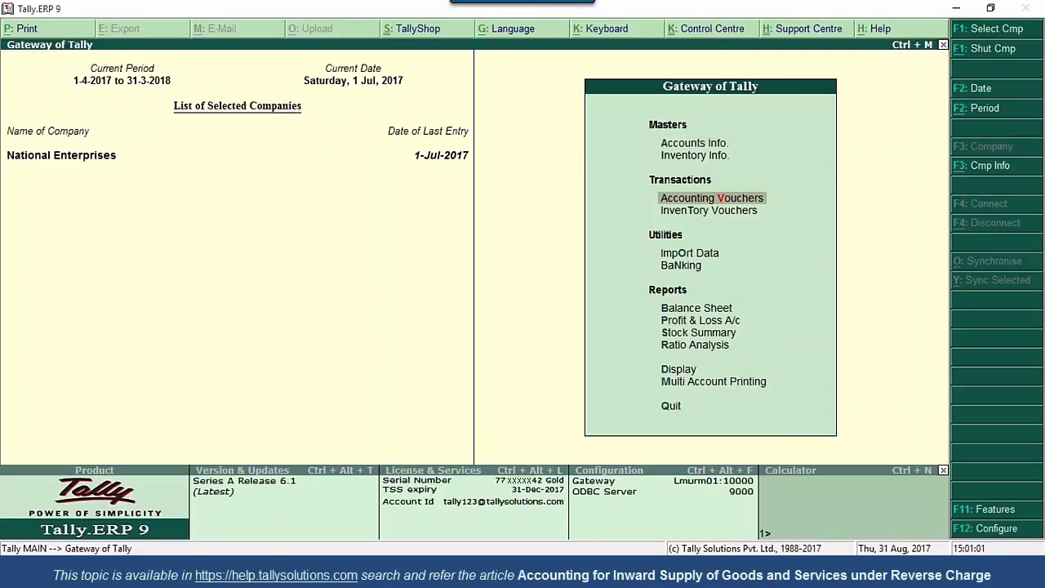
pyautogui.press('Return')
pyautogui.press('F5')
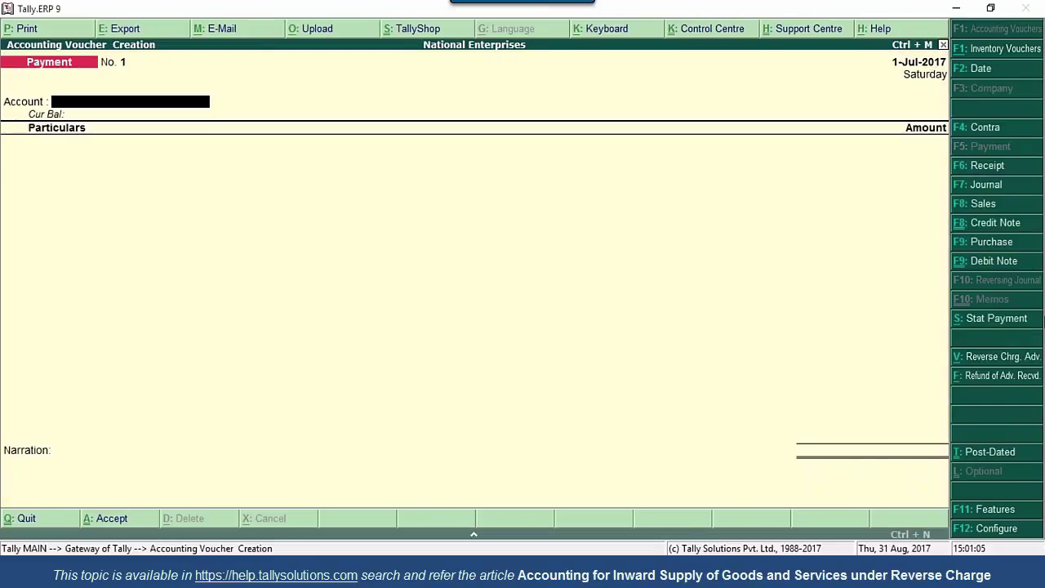
pyautogui.press('Return')
# Pay National Trader_supplier 80000 against the pending purchase bill and save
pyautogui.write('National Trader_supplier')
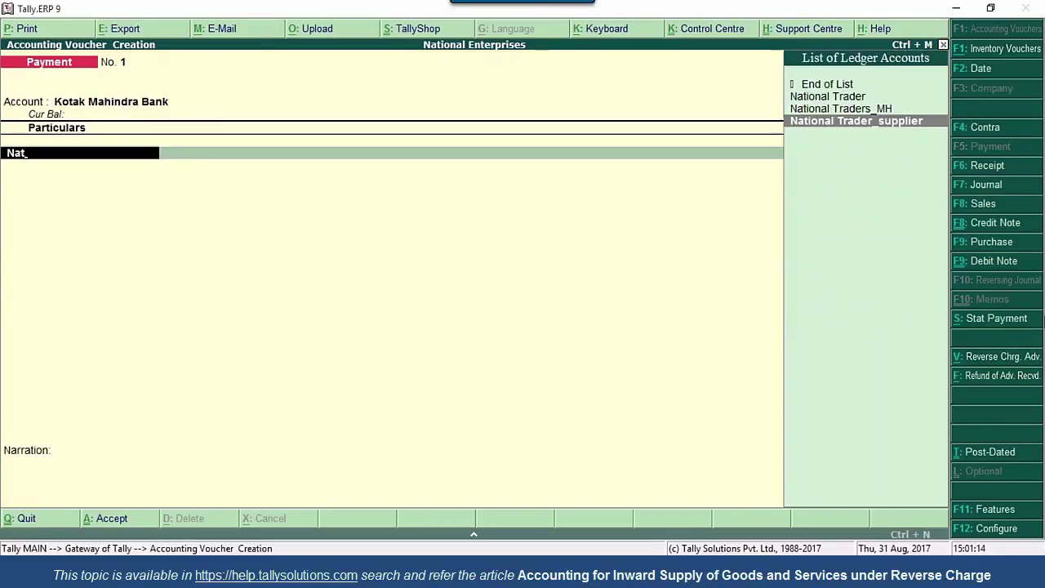
pyautogui.press('Return')
pyautogui.write('800000.00')
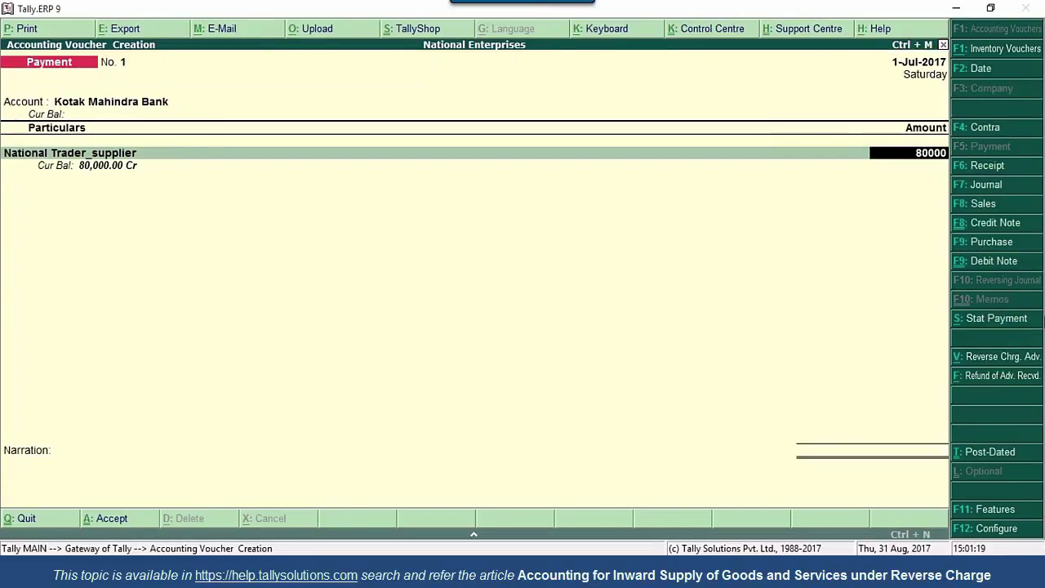
pyautogui.press('Return')
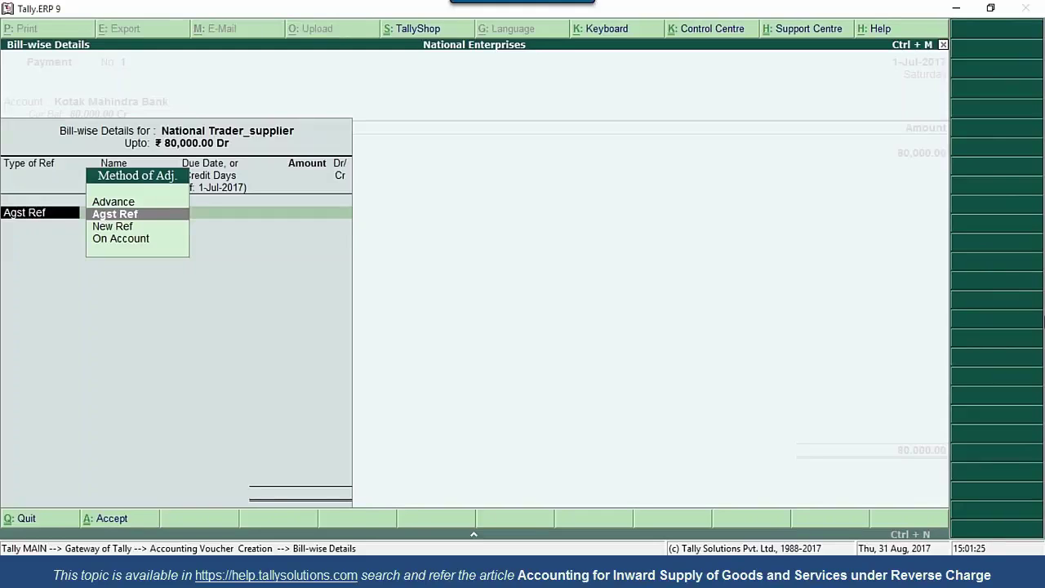
pyautogui.press('Return')
pyautogui.press('Return')
pyautogui.press('Return')
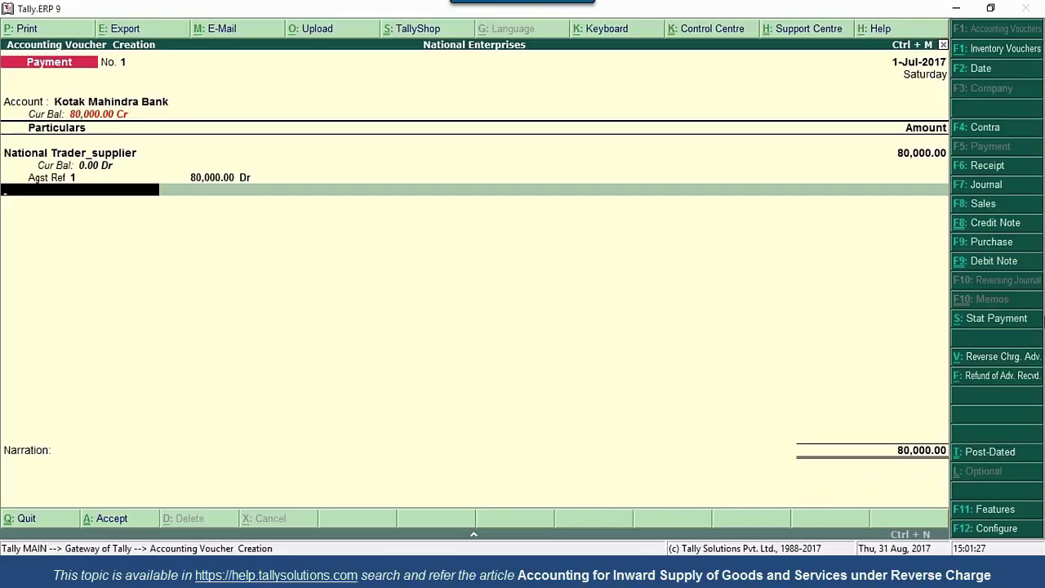
pyautogui.press('Return')
pyautogui.press('Return')
pyautogui.press('Return')
pyautogui.press('Return')
pyautogui.press('Escape')
pyautogui.press('Return')
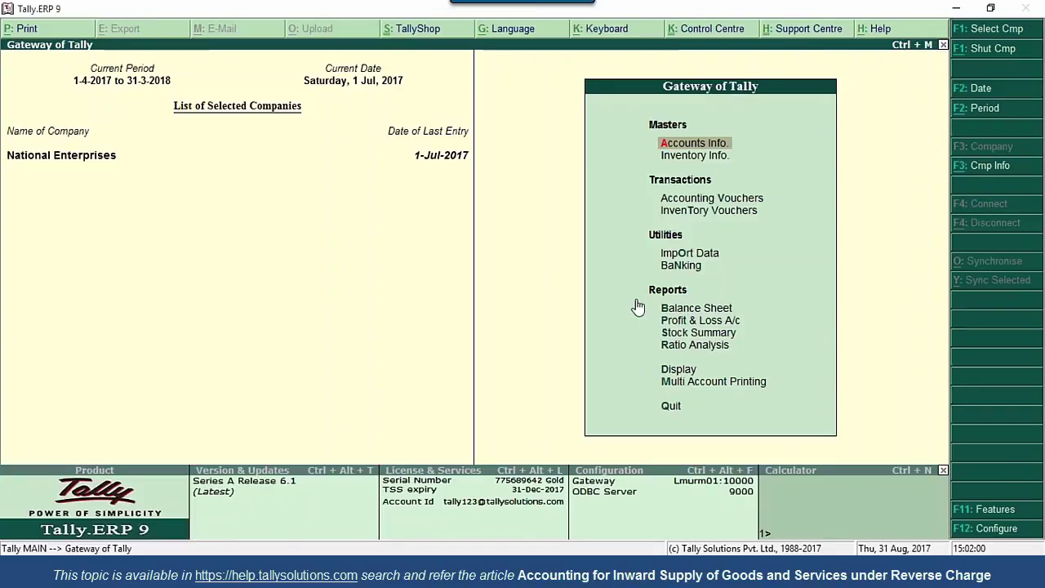
# Open a journal with GST stat adjustment: Increase of Tax Liability, Purchase under Reverse Charge
pyautogui.press('v')
pyautogui.press('F7')
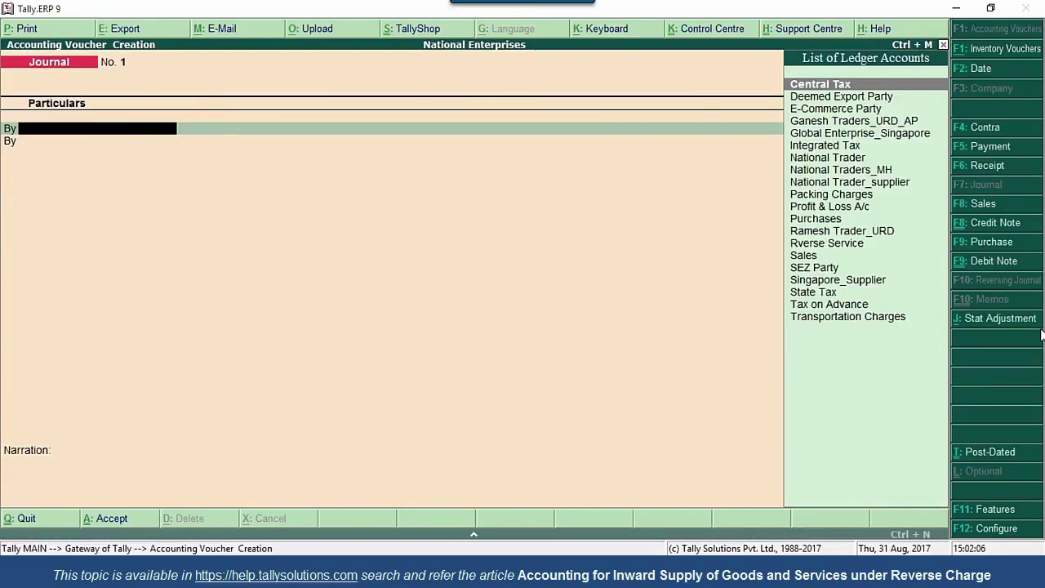
pyautogui.click(996, 319)
pyautogui.press('Return')
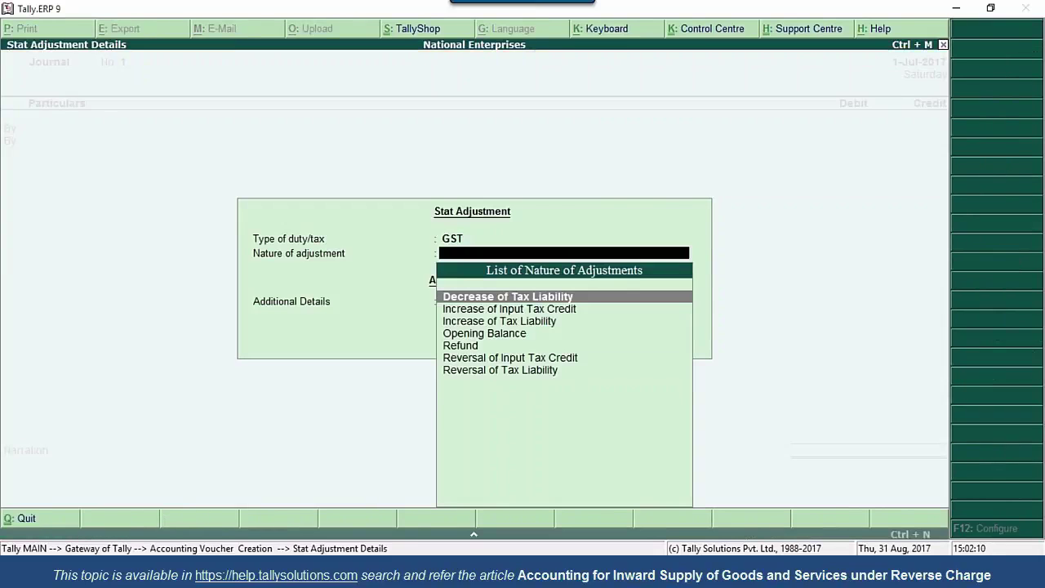
pyautogui.press('Down')
pyautogui.press('Down')
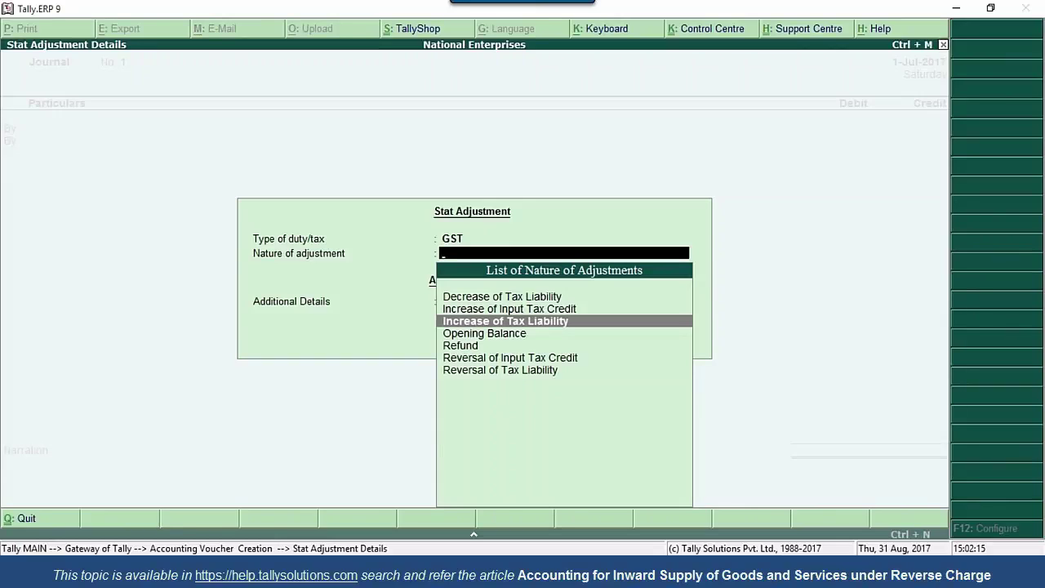
pyautogui.press('Return')
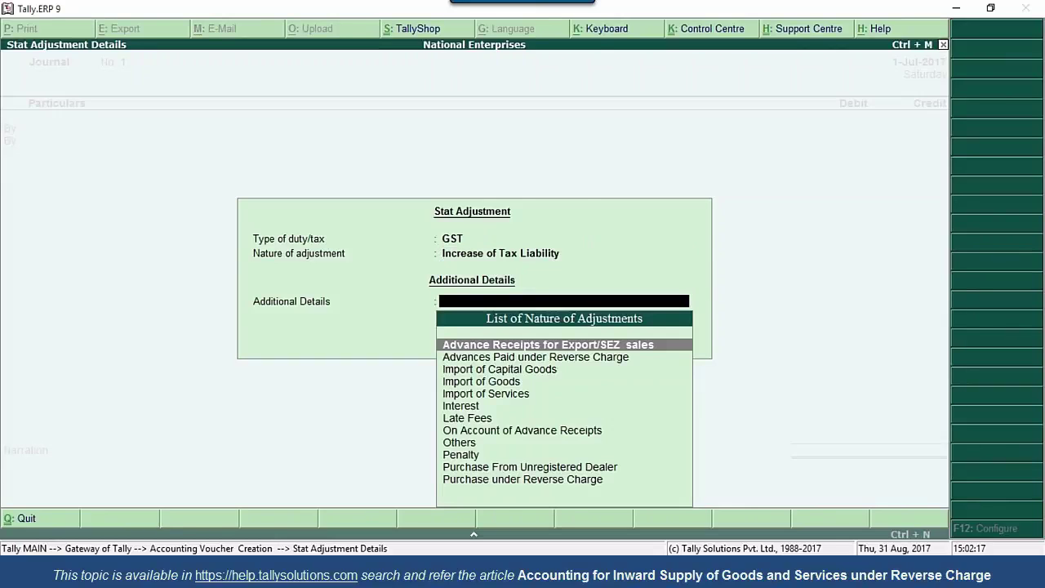
pyautogui.press('Down')
pyautogui.press('Down')
pyautogui.press('Down')
pyautogui.press('Down')
pyautogui.press('Down')
pyautogui.press('Down')
pyautogui.press('Down')
pyautogui.press('Down')
pyautogui.press('Down')
pyautogui.press('Down')
pyautogui.press('Down')
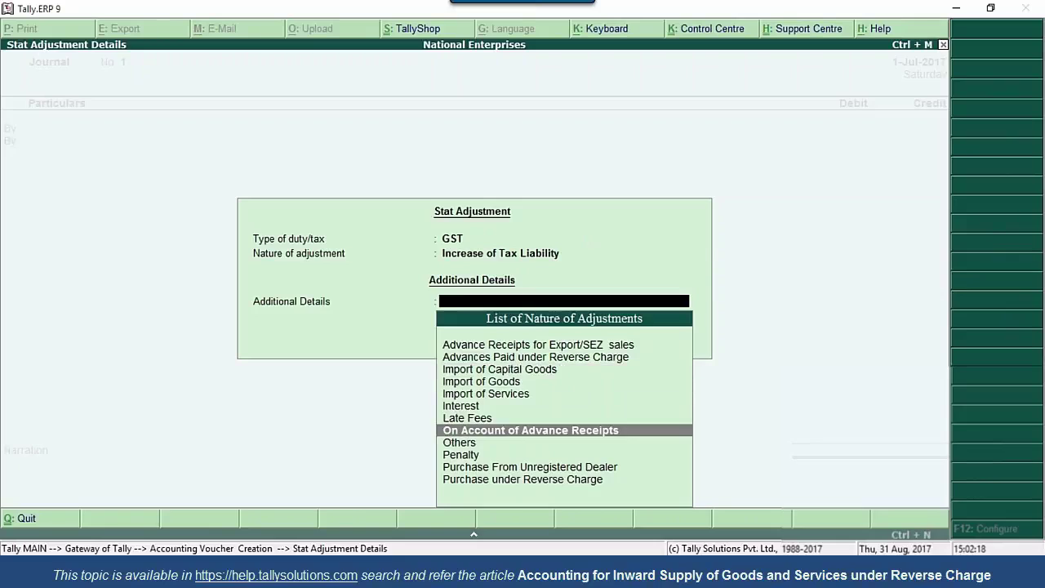
pyautogui.press('Return')
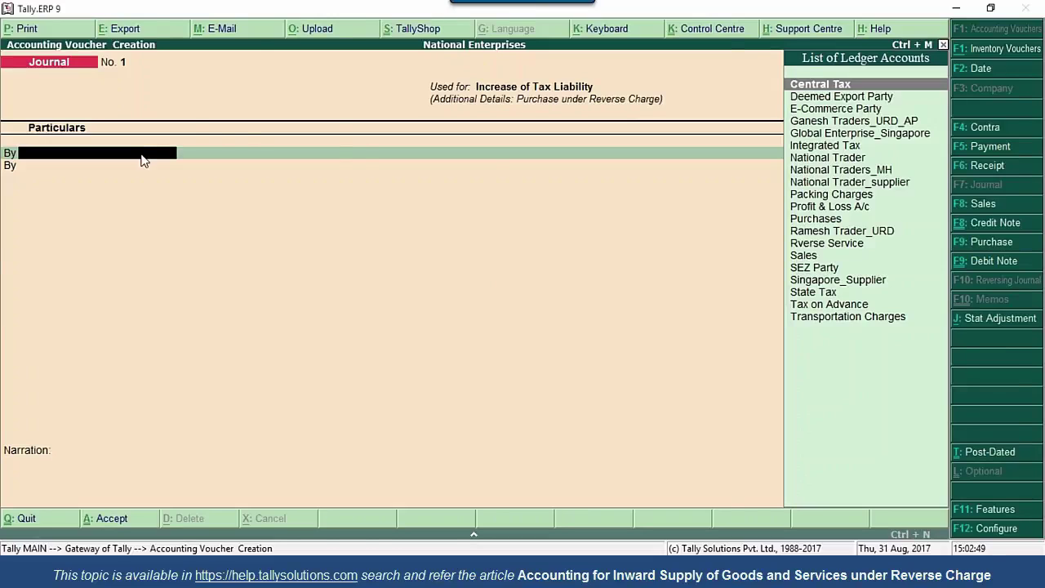
# Create ledger 'Tax on Reverse Charge' under Current Assets and enter 4000 as the debit
pyautogui.hotkey('alt', 'c')
pyautogui.write('T')
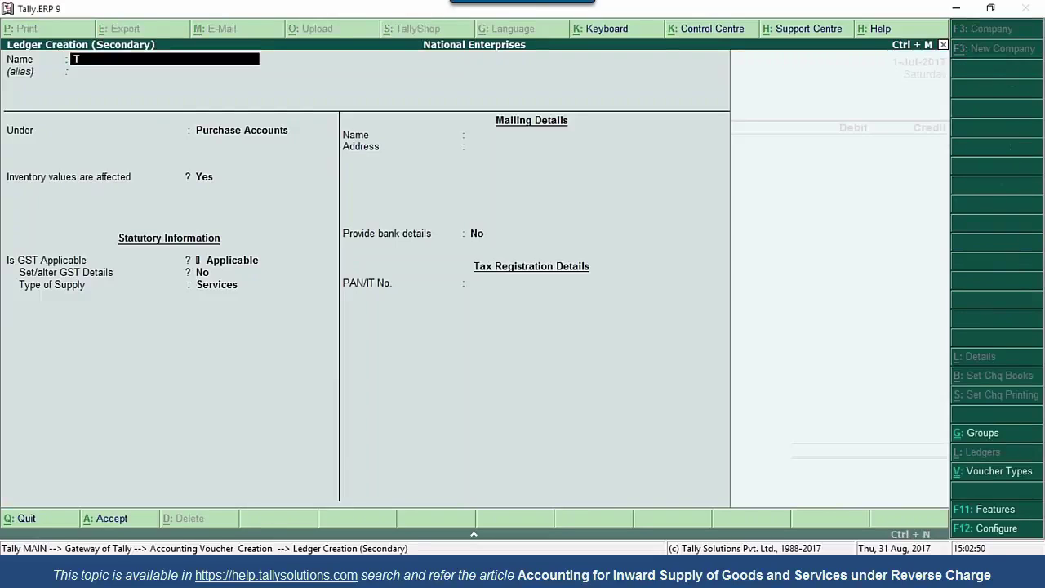
pyautogui.write('ax on Reverse Charge')
pyautogui.press('BackSpace')
pyautogui.press('BackSpace')
pyautogui.press('BackSpace')
pyautogui.write('rge')
pyautogui.press('Return')
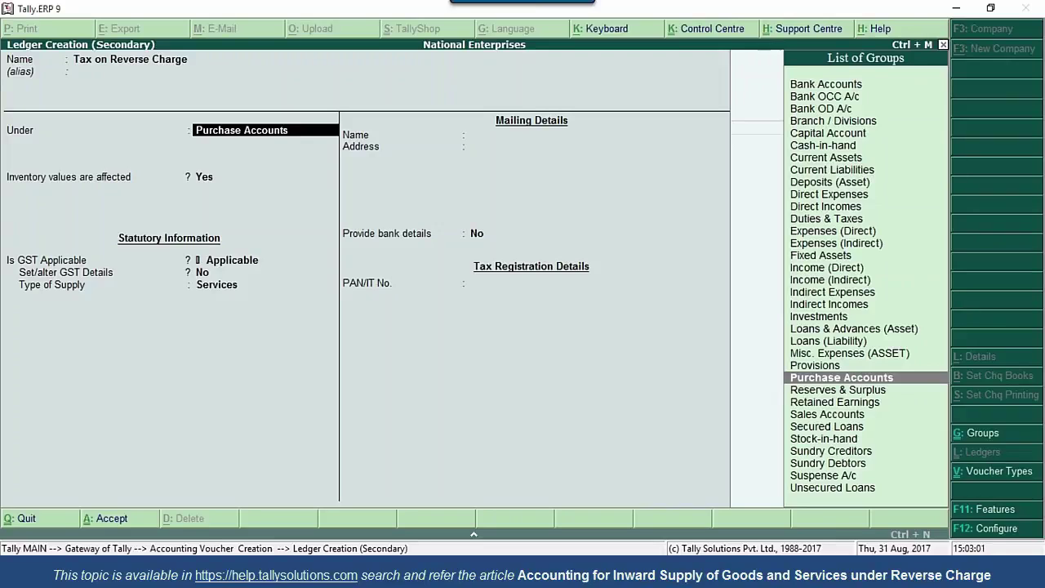
pyautogui.write('C')
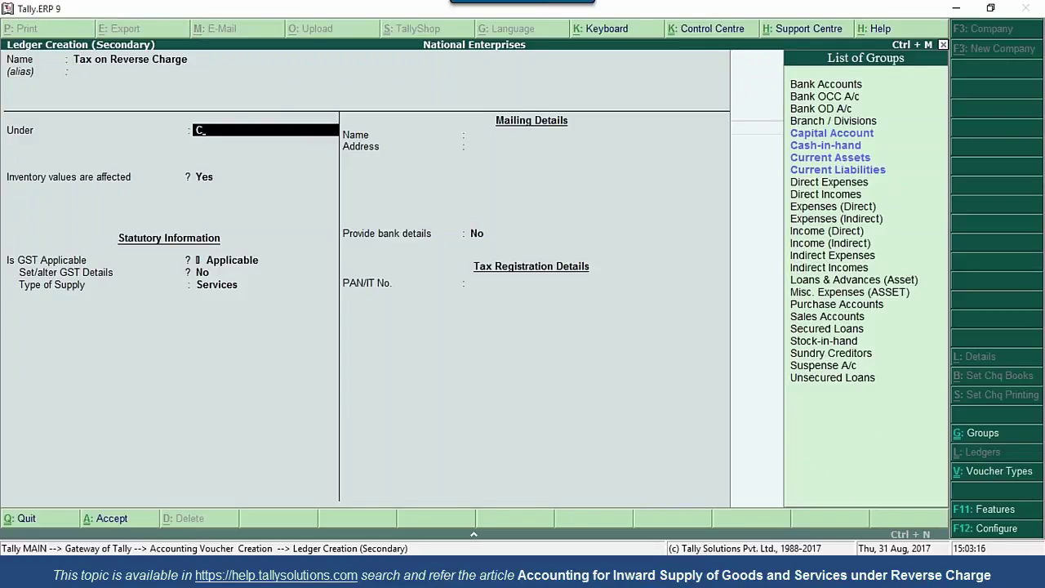
pyautogui.press('Down')
pyautogui.press('Down')
pyautogui.press('Down')
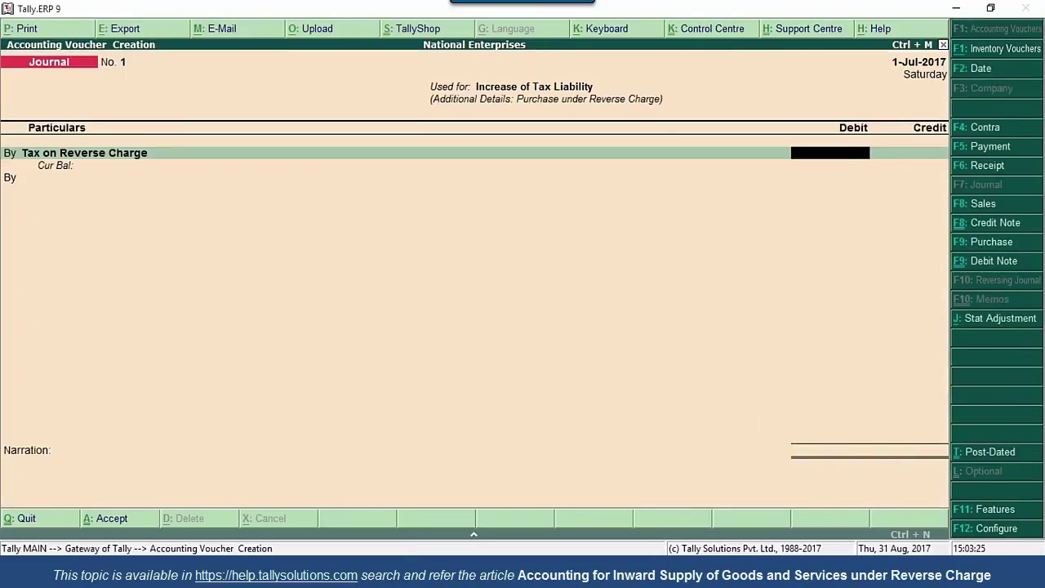
pyautogui.write('4000')
# Debit 4,000 and credit Central Tax at 2.5% on 80,000 taxable value
pyautogui.press('Return')
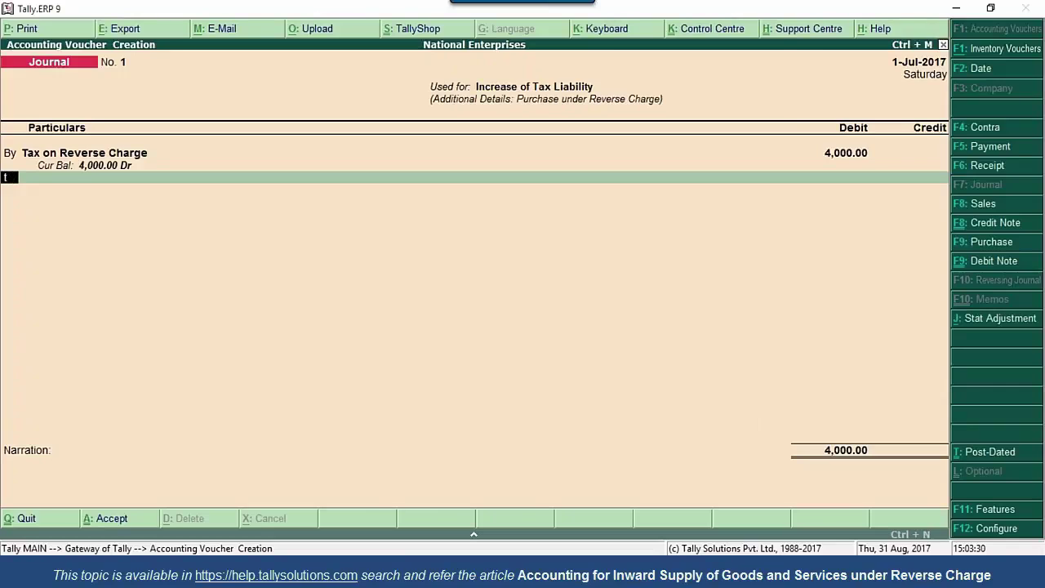
pyautogui.press('Return')
pyautogui.write('Cen')
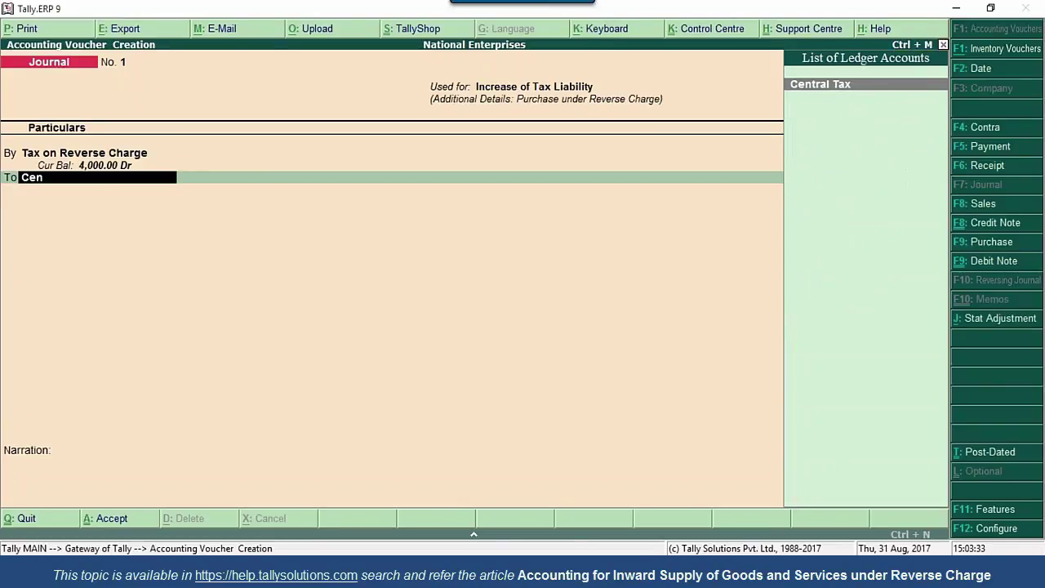
pyautogui.press('Return')
pyautogui.press('Return')
pyautogui.write('2.5')
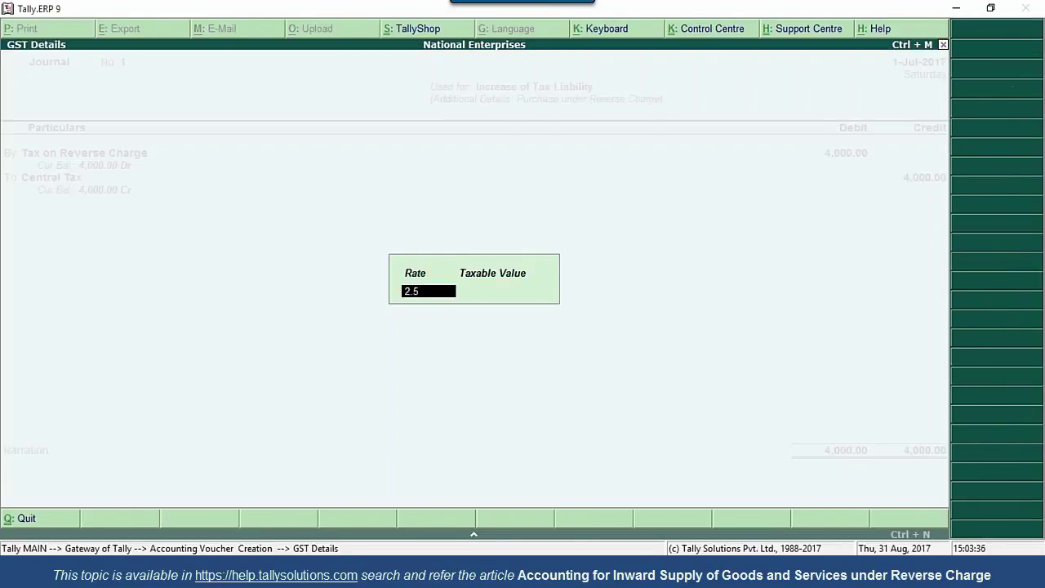
pyautogui.press('Return')
pyautogui.write('80000')
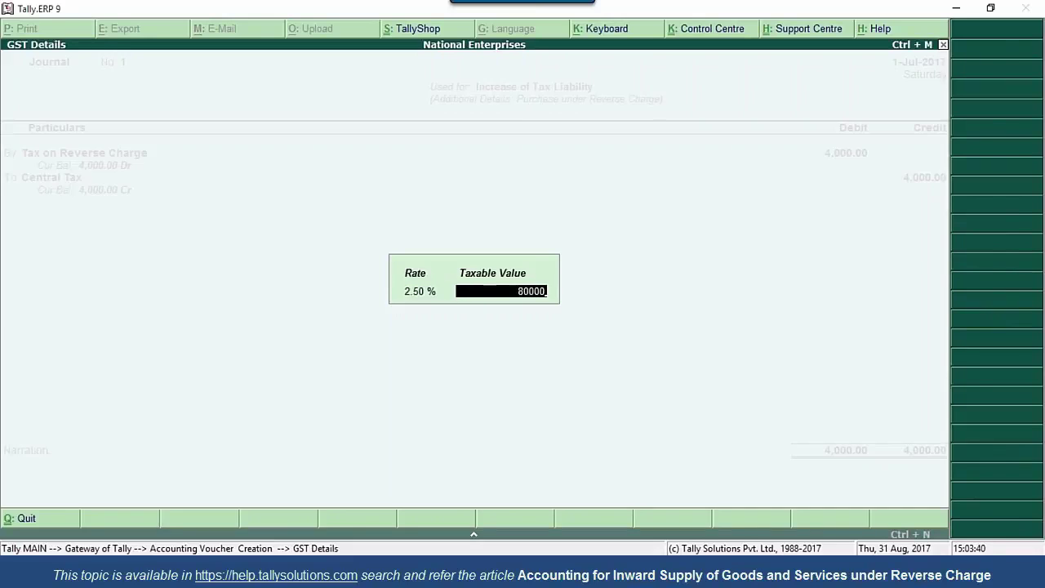
pyautogui.press('Return')
# Credit State Tax on the same taxable value and save the journal
pyautogui.press('Return')
pyautogui.press('Return')
pyautogui.write('state')
pyautogui.press('Return')
pyautogui.press('Return')
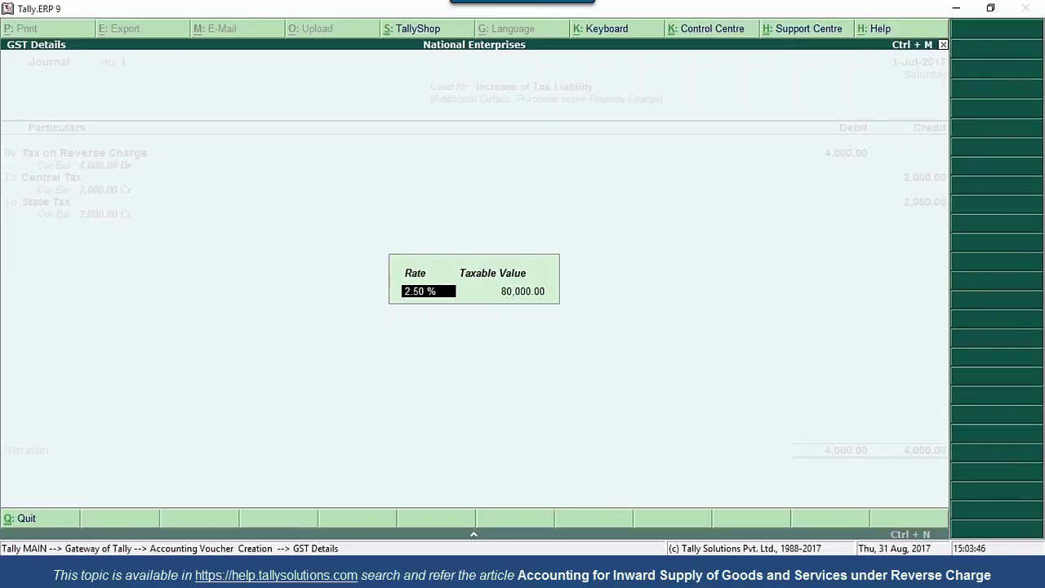
pyautogui.press('Return')
pyautogui.press('Return')
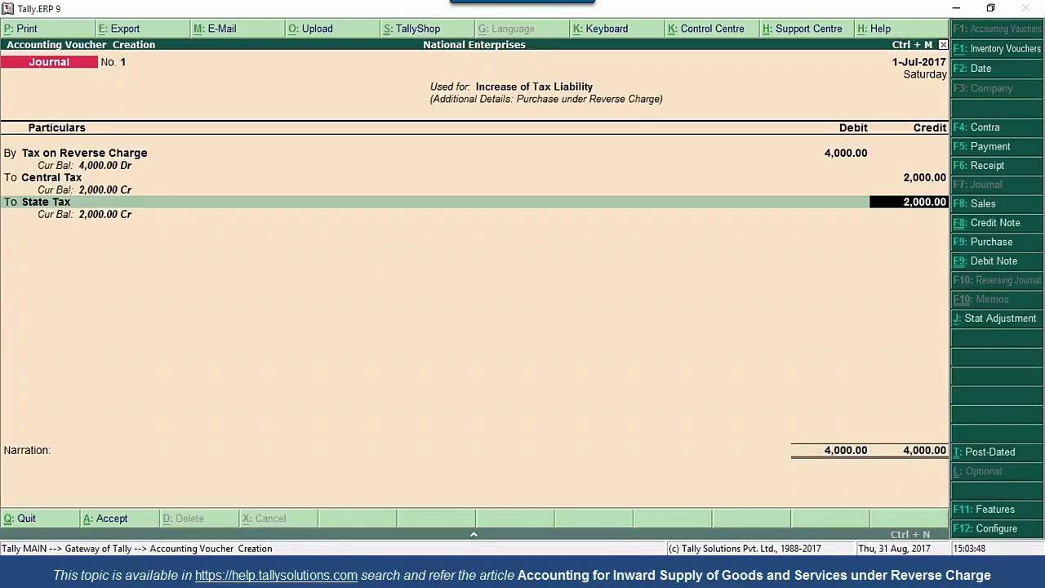
pyautogui.press('Return')
pyautogui.press('Return')
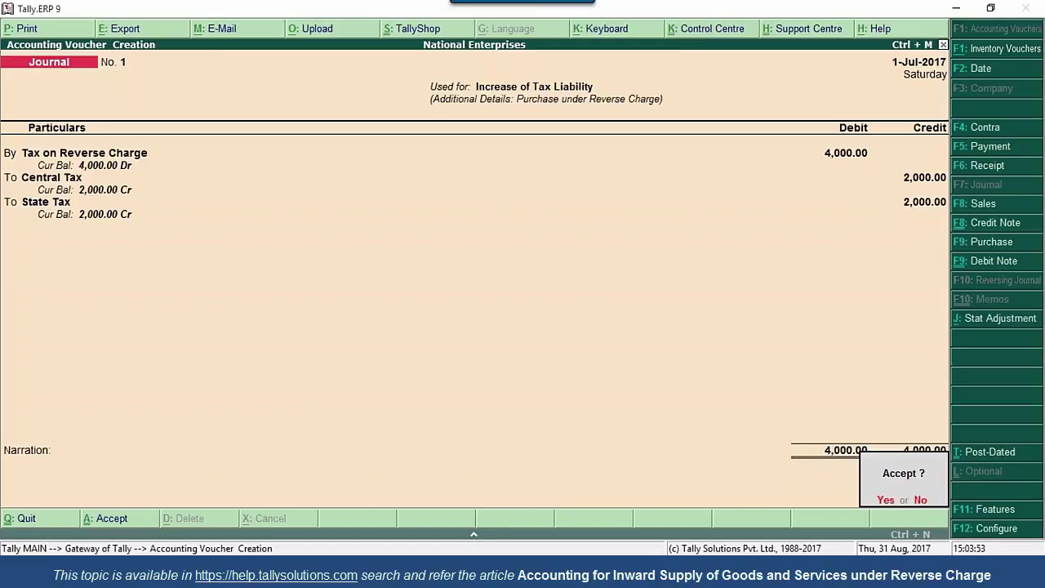
pyautogui.press('y')
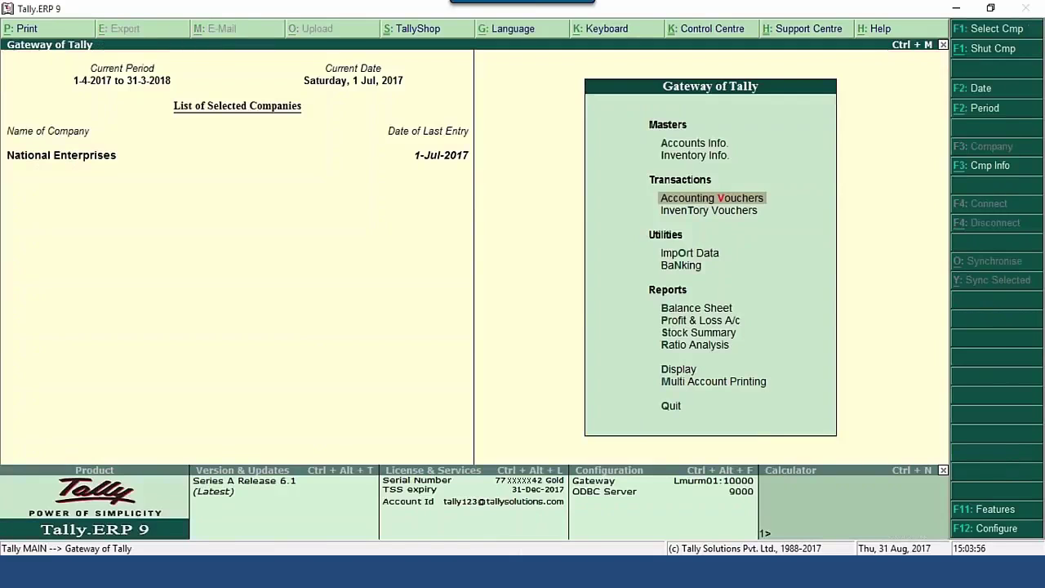
pyautogui.press('Up')
pyautogui.press('Up')
pyautogui.press('Up')
pyautogui.press('Up')
pyautogui.press('Up')
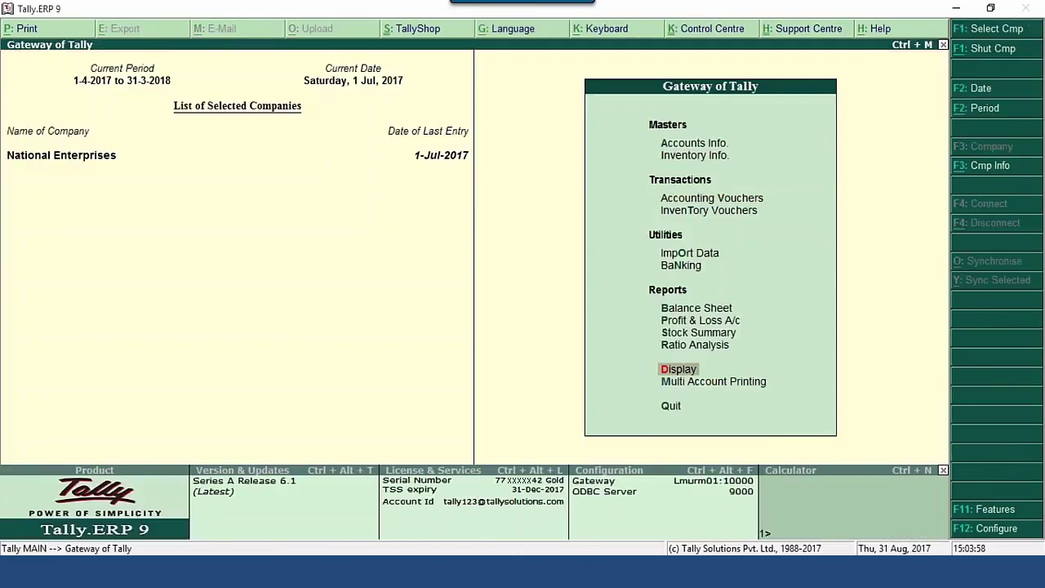
# Open the GST returns and view detailed GSTR-3B row 3.1(d): 80,000 taxable, 4,000 tax
pyautogui.press('Return')
pyautogui.press('Up')
pyautogui.press('Up')
pyautogui.press('Up')
pyautogui.press('Up')
pyautogui.press('Up')
pyautogui.press('Return')
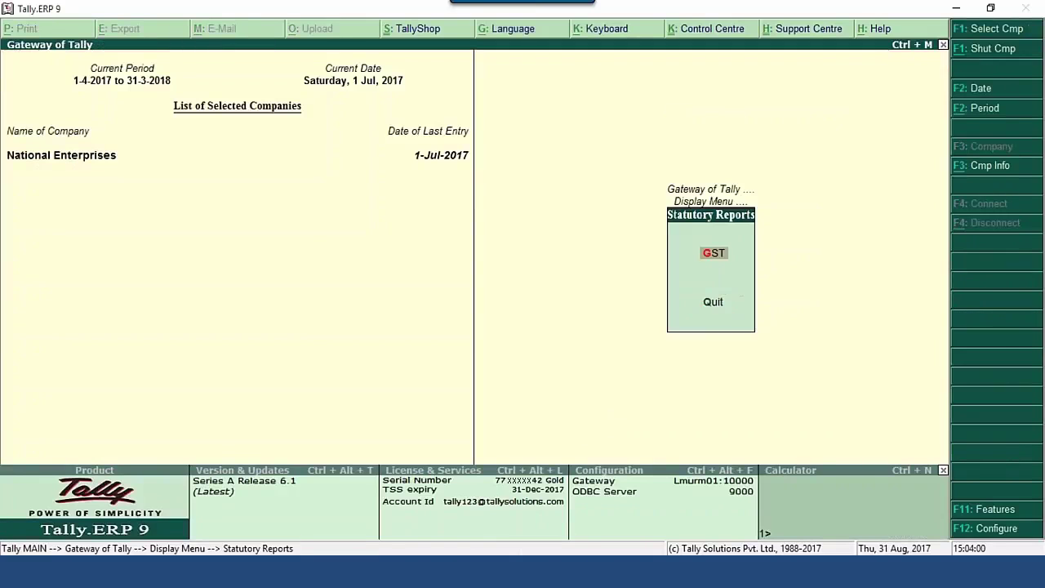
pyautogui.press('Return')
pyautogui.press('Down')
pyautogui.press('Return')
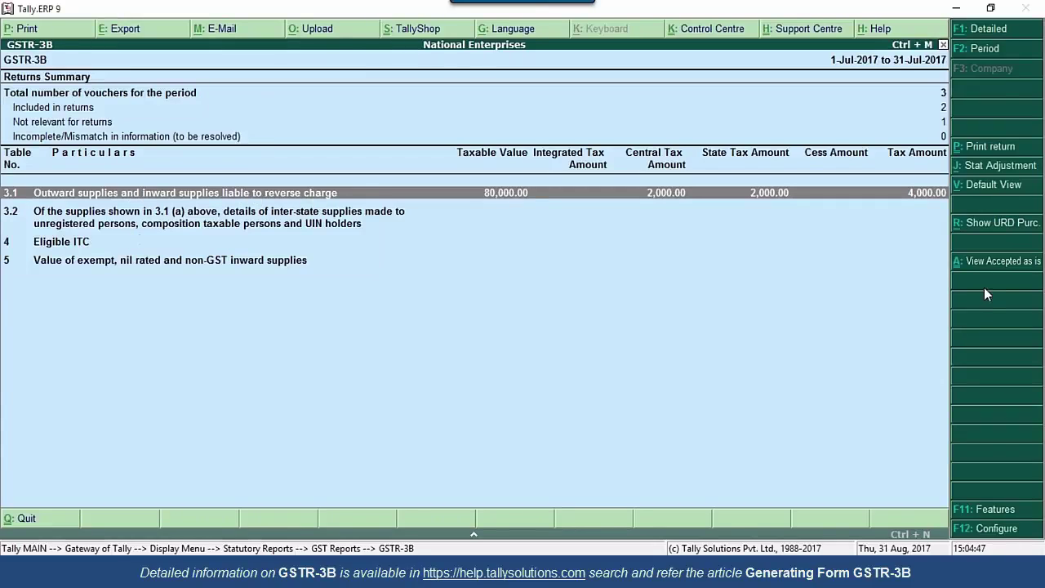
pyautogui.click(988, 28)
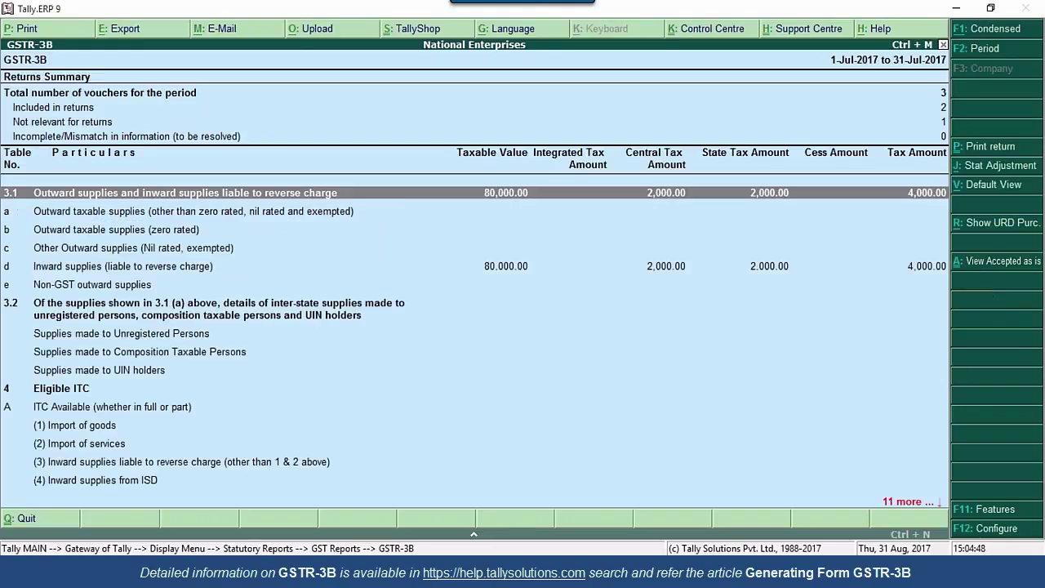
pyautogui.click(196, 271)
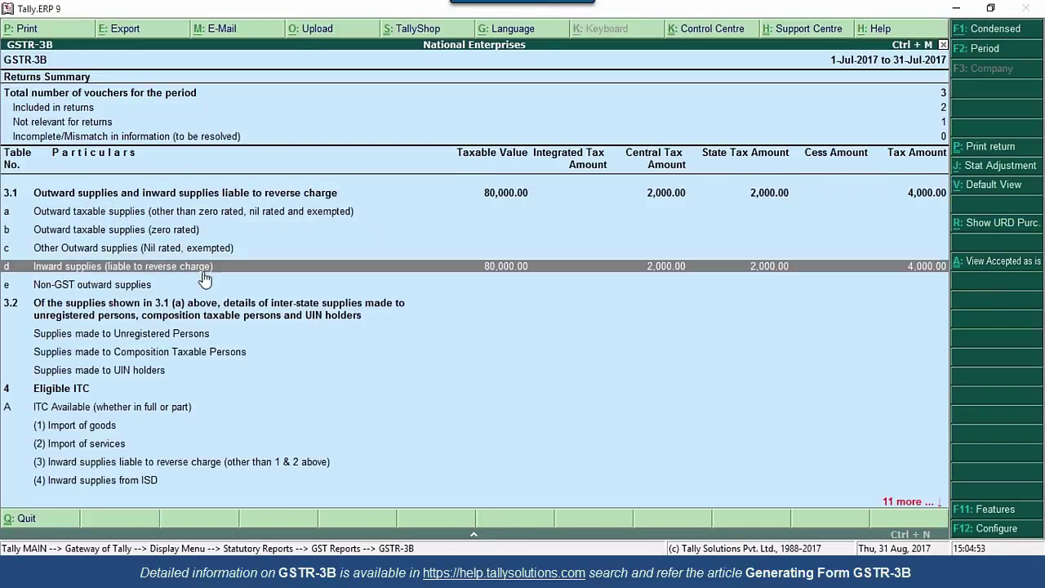
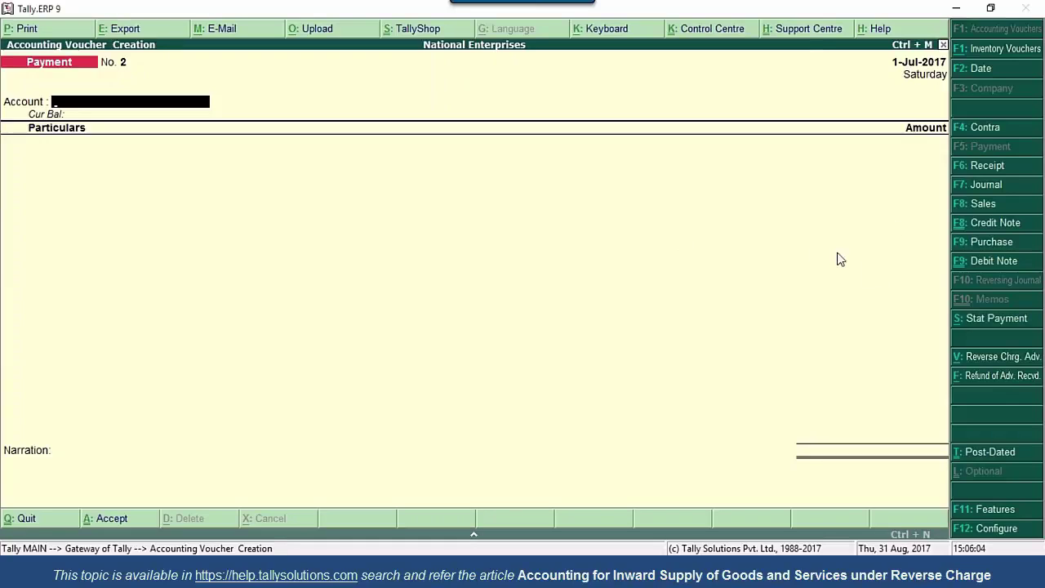
# Change the payment voucher date to 31-Jul-2017
pyautogui.press('F2')
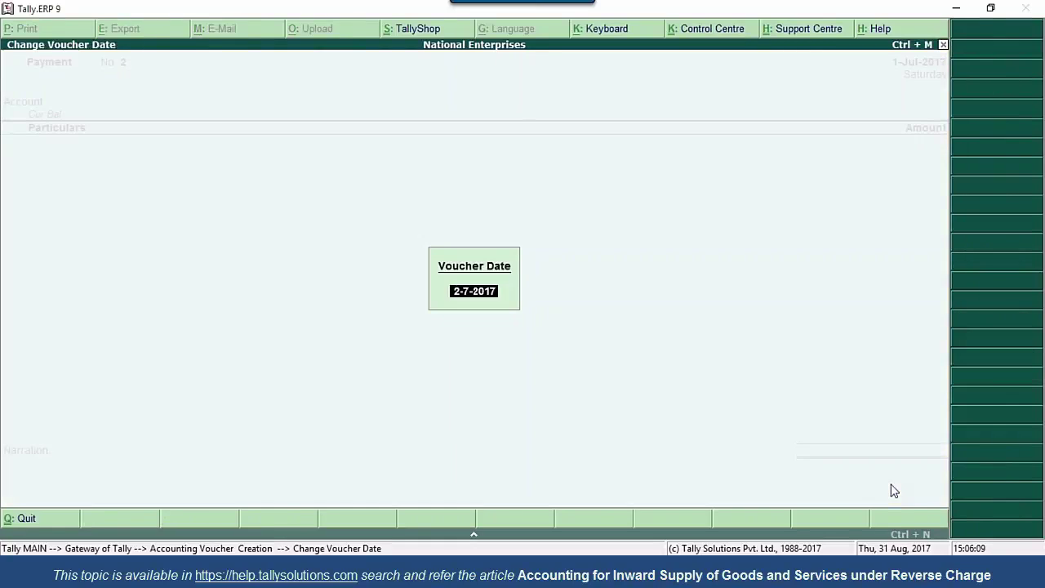
pyautogui.write('31.ju')
pyautogui.press('Return')
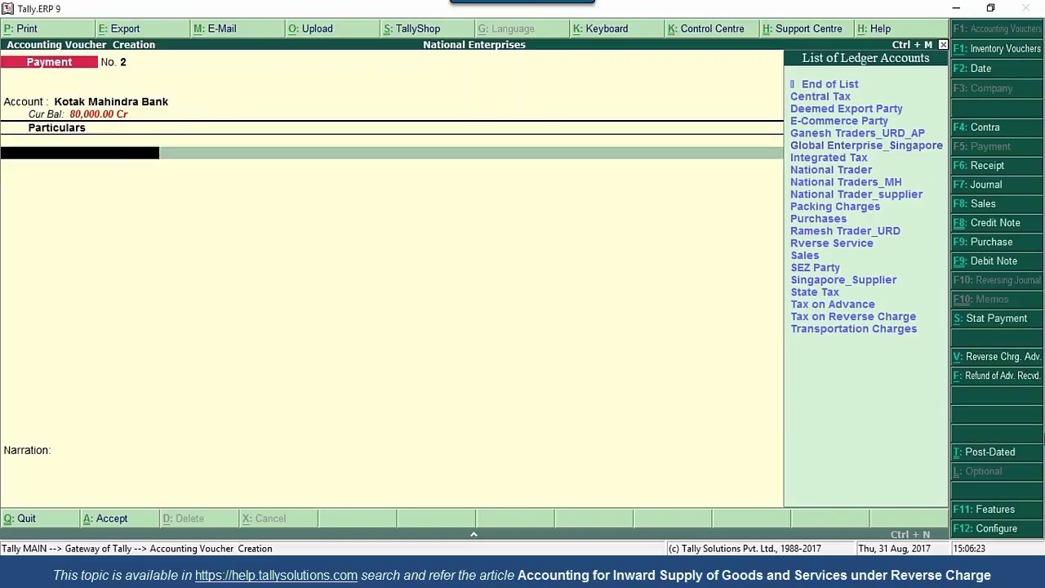
# Make it a GST statutory payment up to 31-Jul-2017 of type Recipient Liability
pyautogui.click(977, 325)
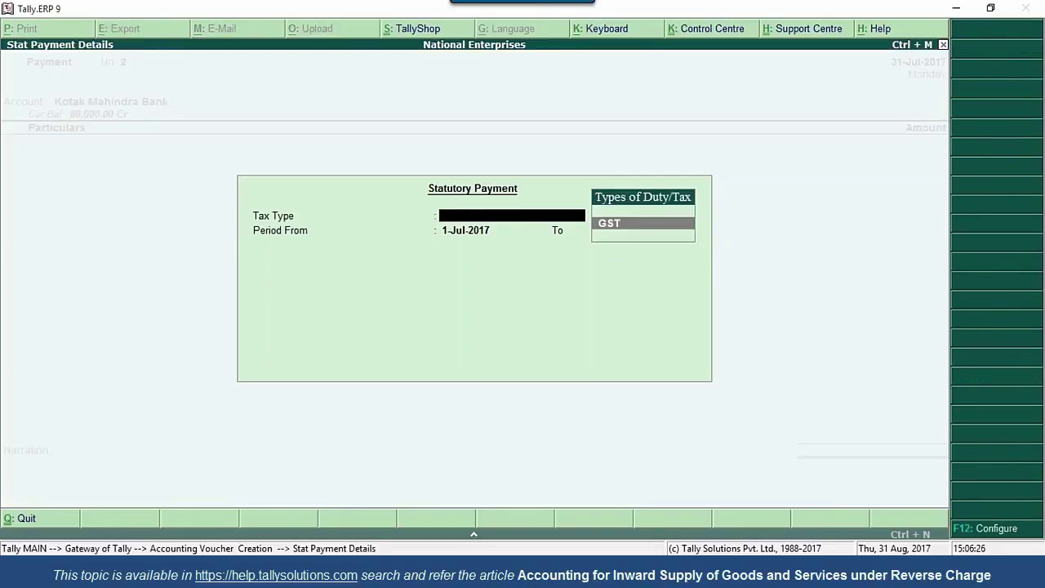
pyautogui.press('Return')
pyautogui.press('Return')
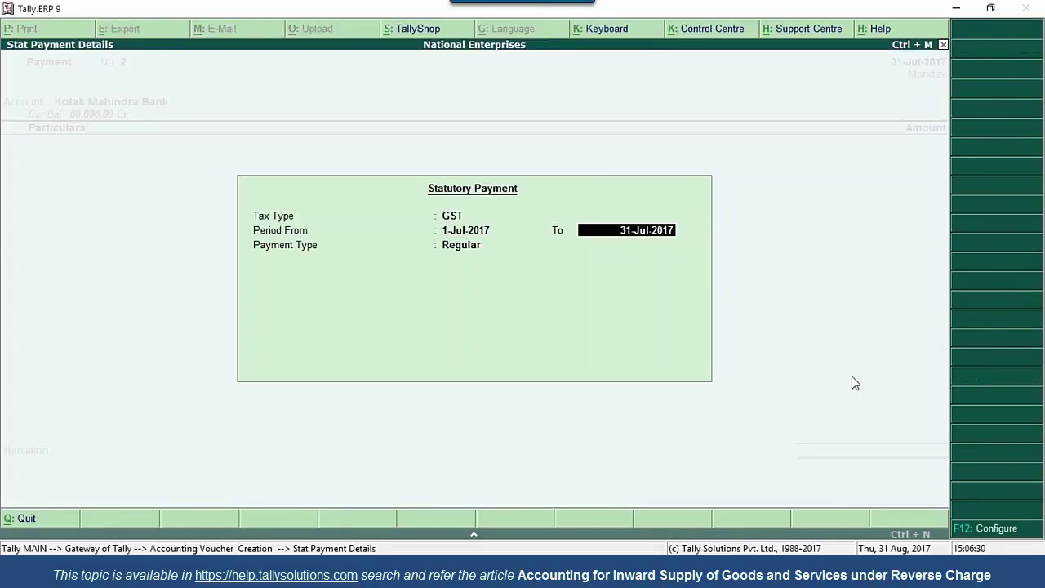
pyautogui.press('Return')
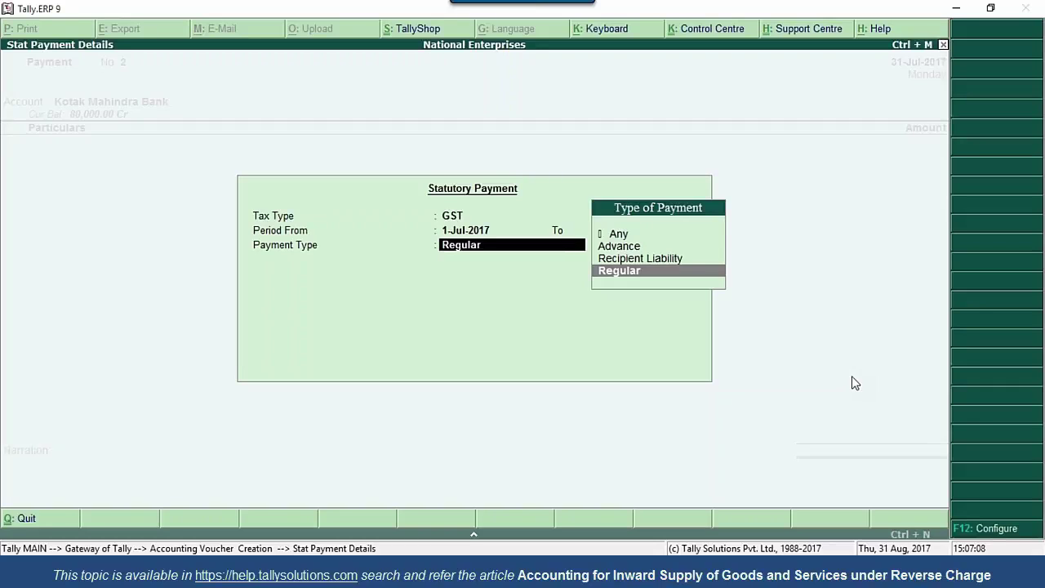
pyautogui.press('Up')
pyautogui.press('Return')
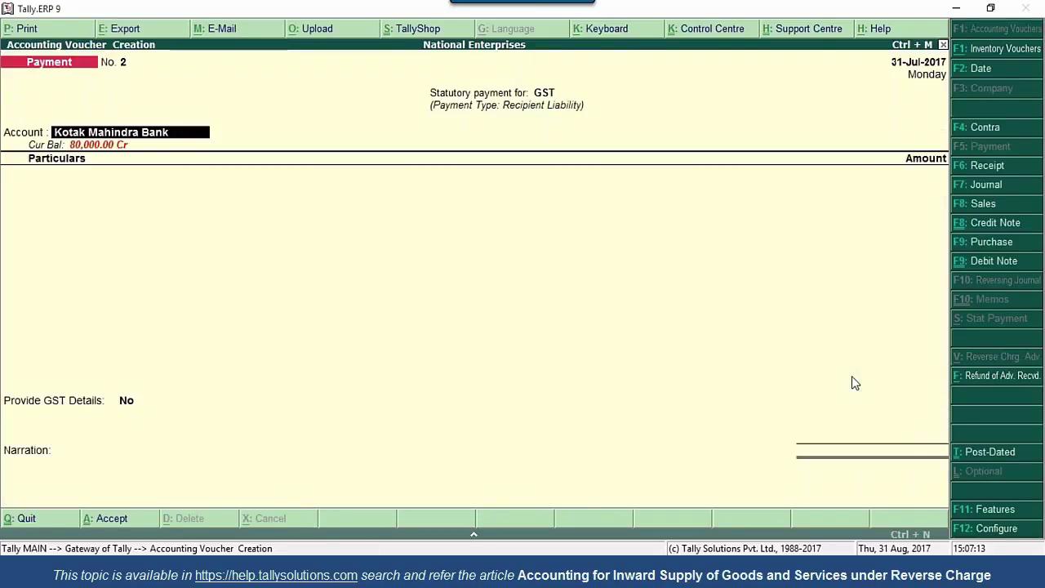
# Debit Central Tax 2,000 and State Tax 2,000 against Kotak Mahindra Bank
pyautogui.press('Return')
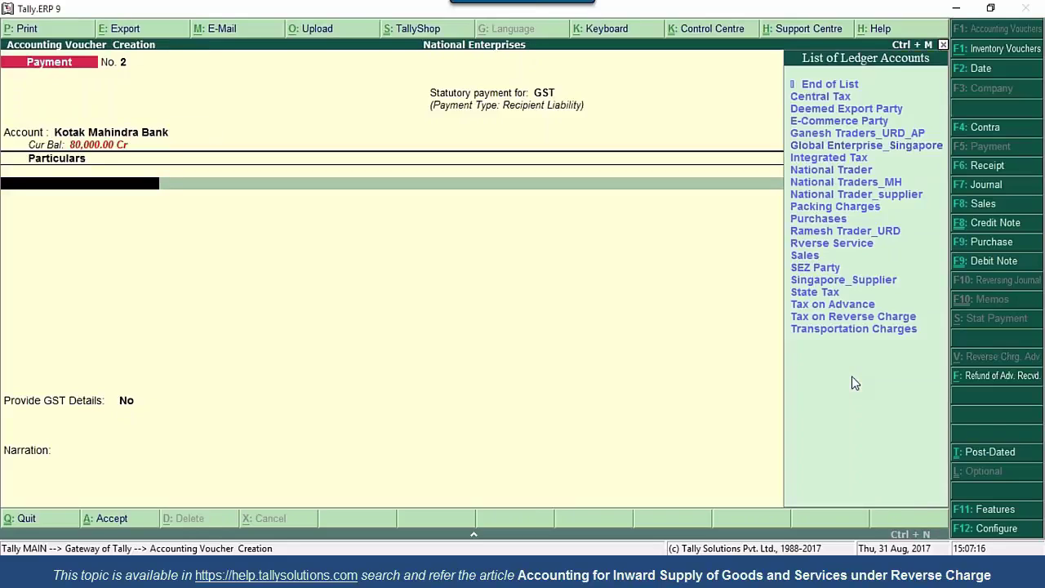
pyautogui.write('Cent')
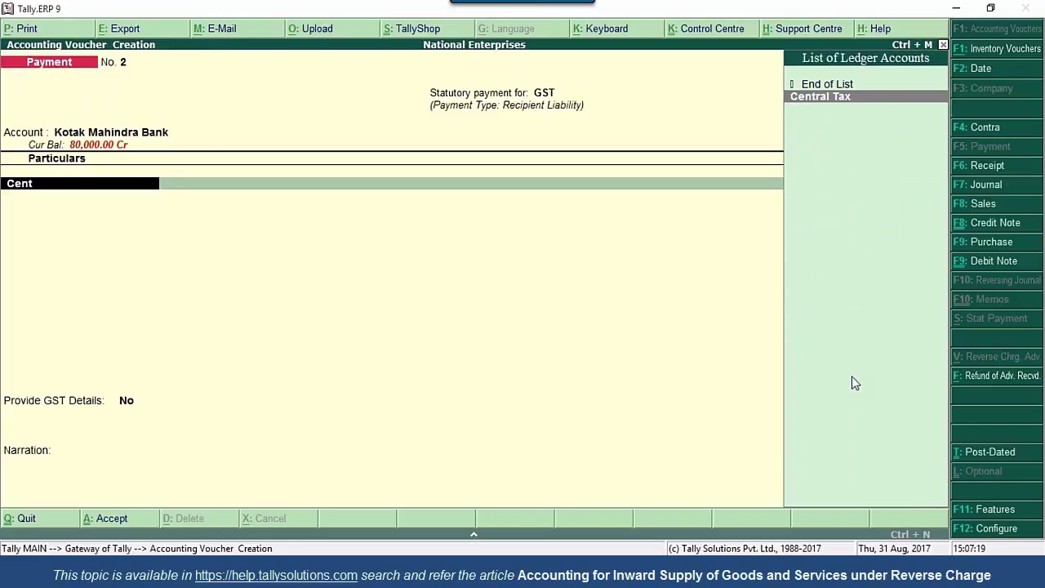
pyautogui.press('Return')
pyautogui.write('2000')
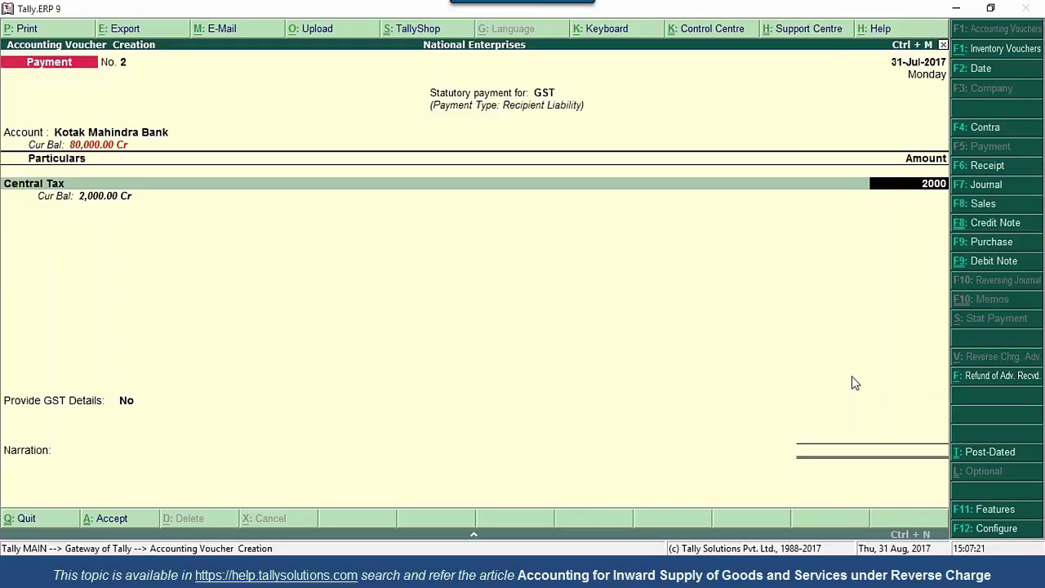
pyautogui.press('Return')
pyautogui.write('Stat')
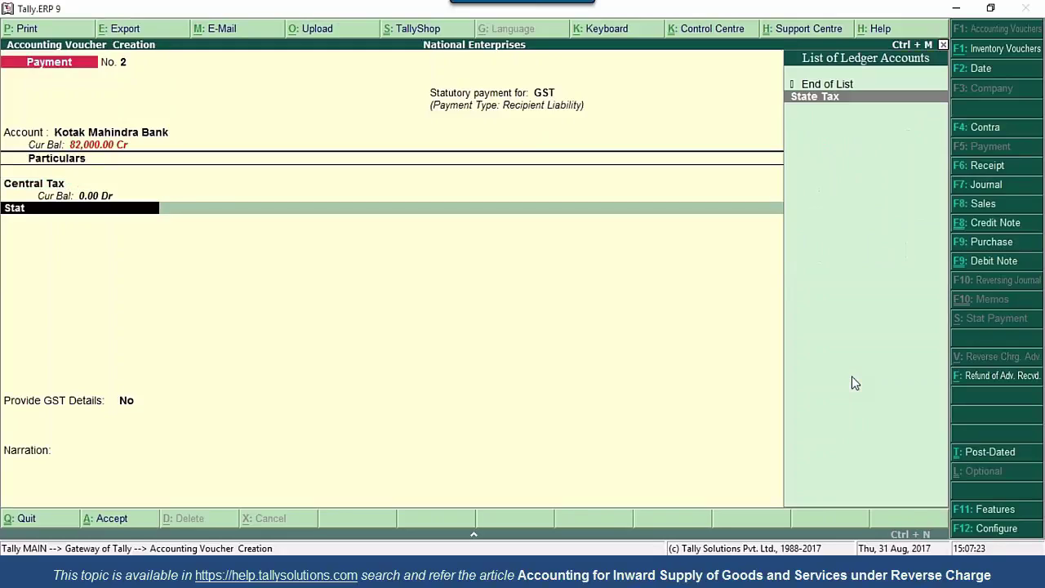
pyautogui.press('Return')
pyautogui.write('2000')
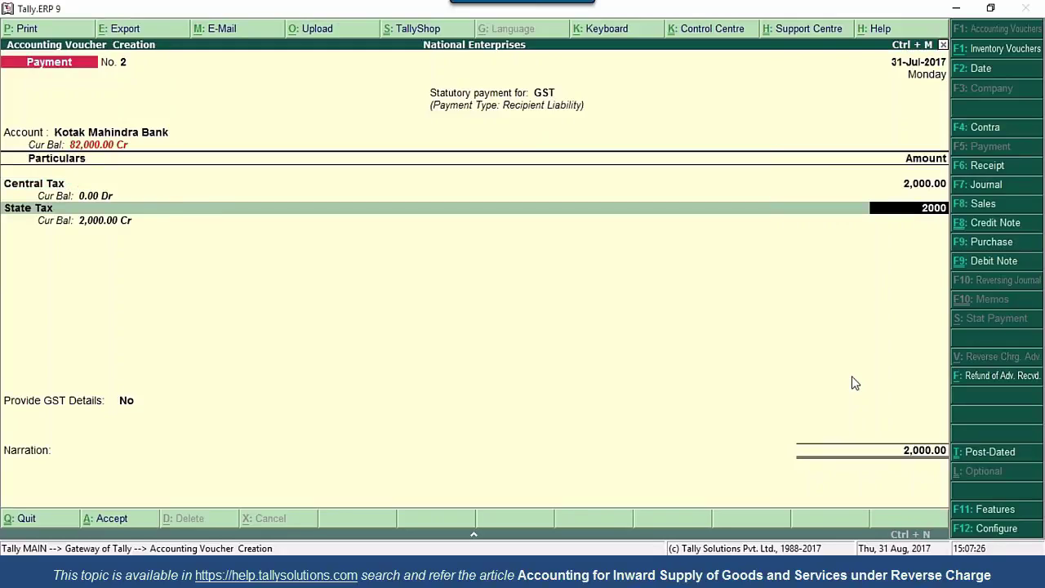
pyautogui.press('Return')
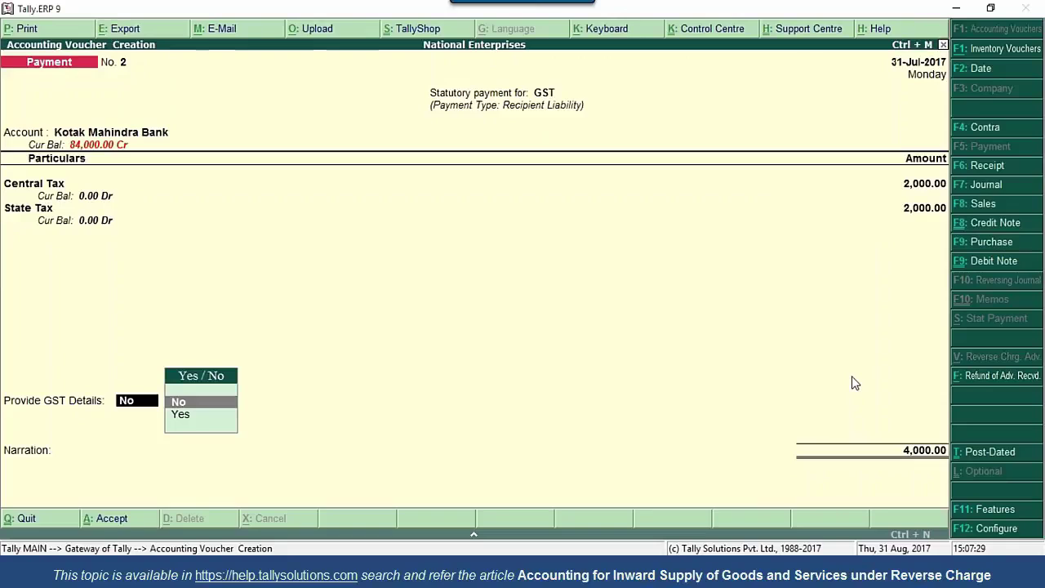
# Provide GST details with cash over-the-counter payment mode and save the voucher
pyautogui.press('Down')
pyautogui.press('Return')
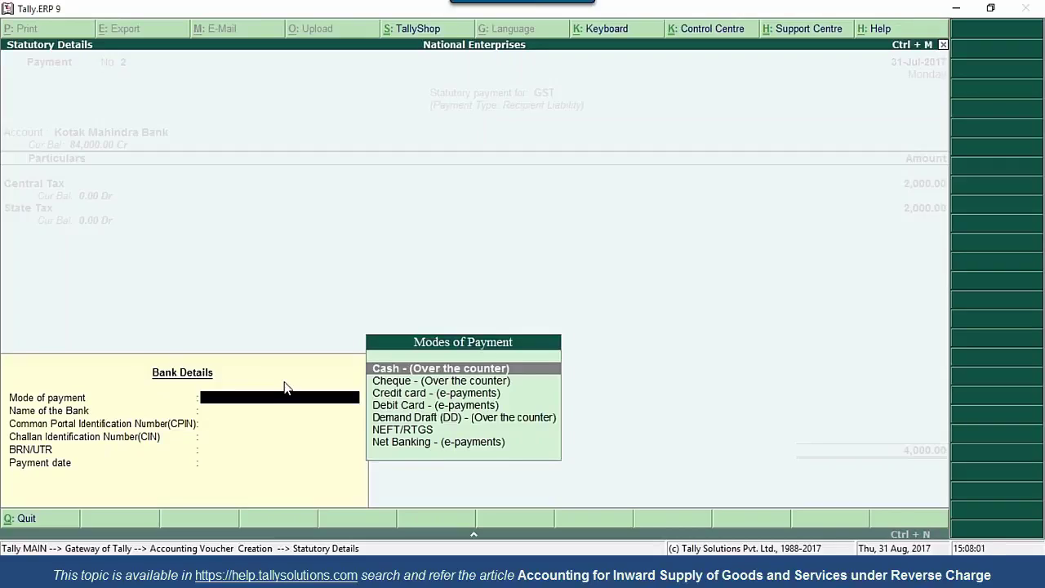
pyautogui.press('Return')
pyautogui.press('Return')
pyautogui.press('Return')
pyautogui.press('Return')
pyautogui.press('Return')
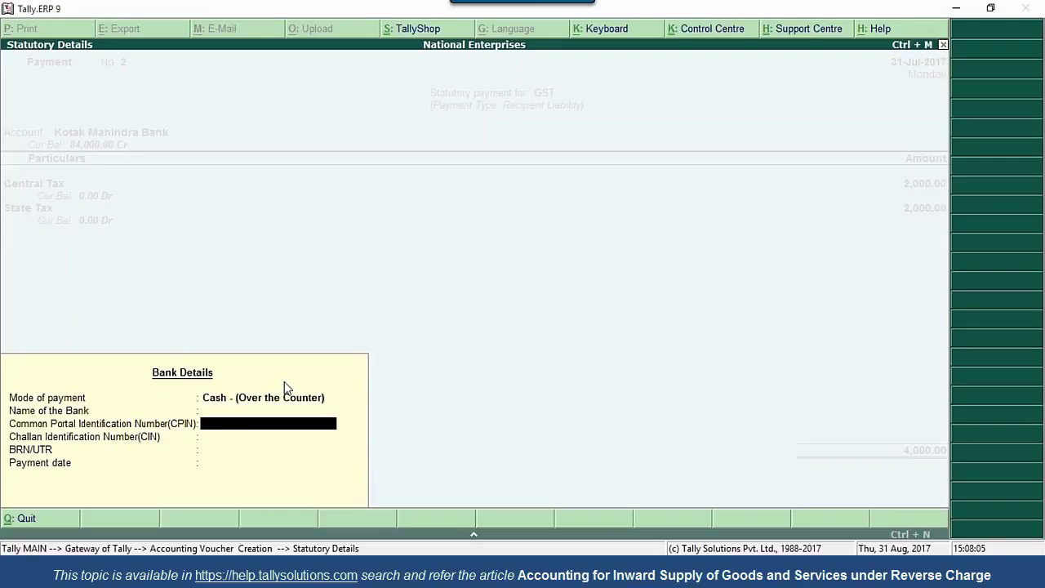
pyautogui.press('Return')
pyautogui.press('Return')
pyautogui.press('Return')
pyautogui.press('Return')
pyautogui.press('Return')
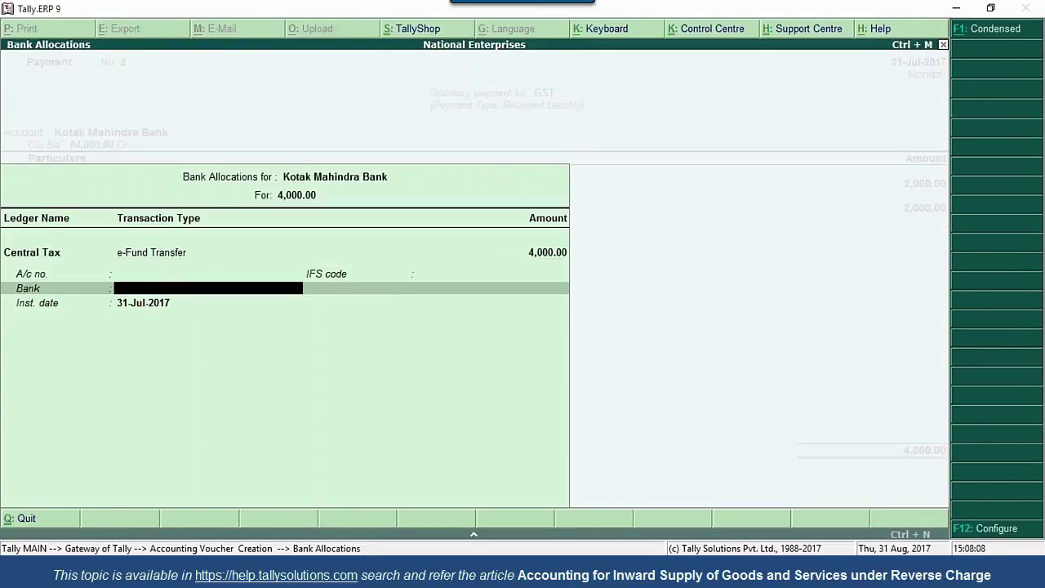
pyautogui.press('Return')
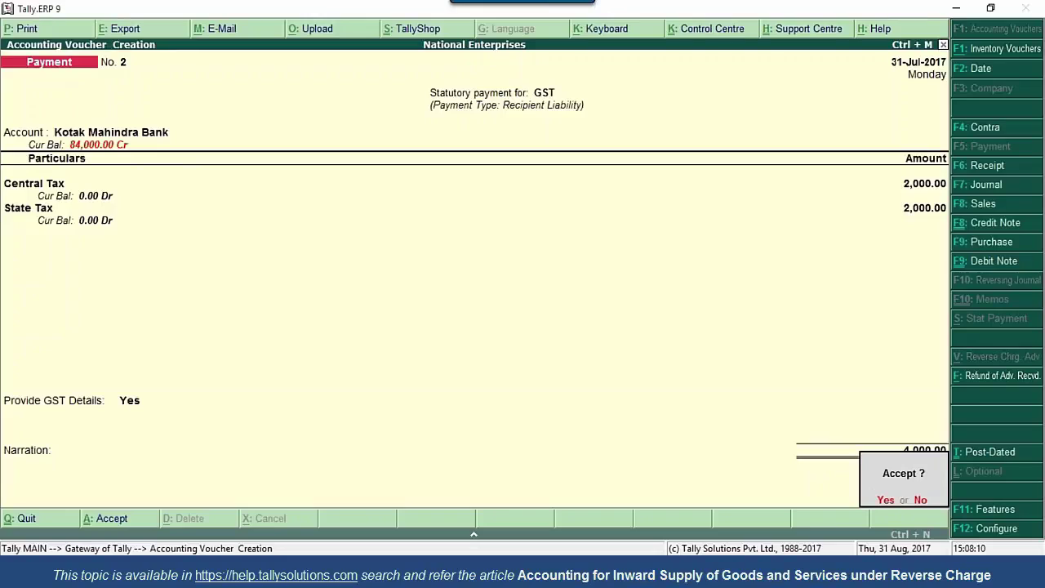
pyautogui.press('Return')
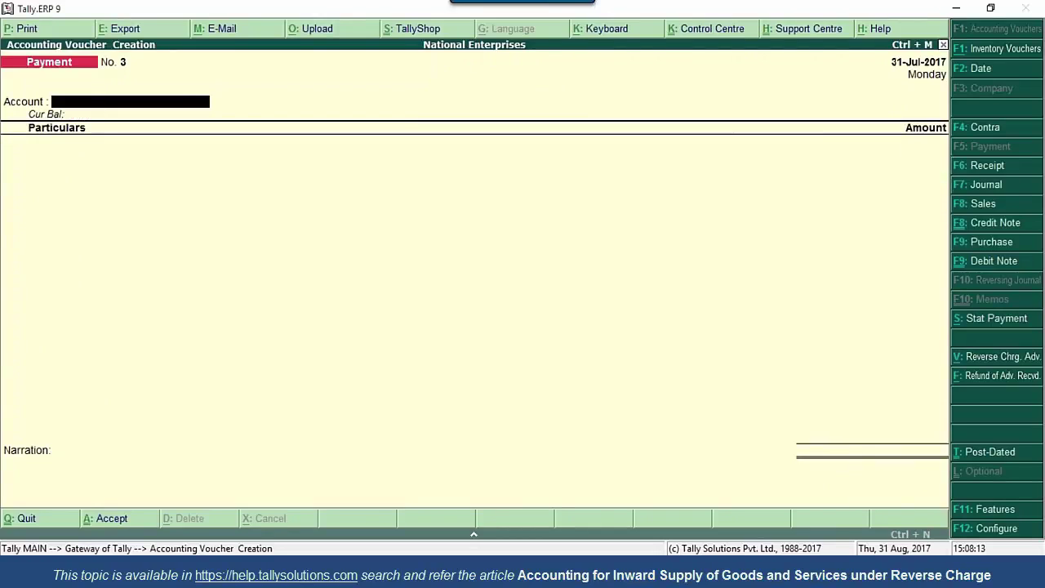
# Return to the Gateway and start a new Journal voucher
pyautogui.press('Escape')
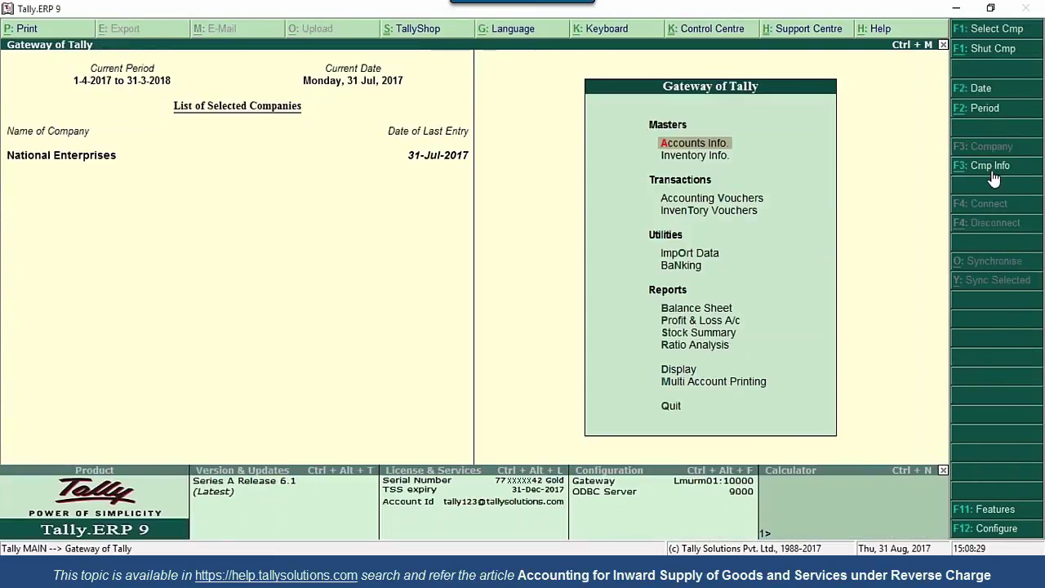
pyautogui.press('Down')
pyautogui.press('Down')
pyautogui.press('Down')
pyautogui.press('Up')
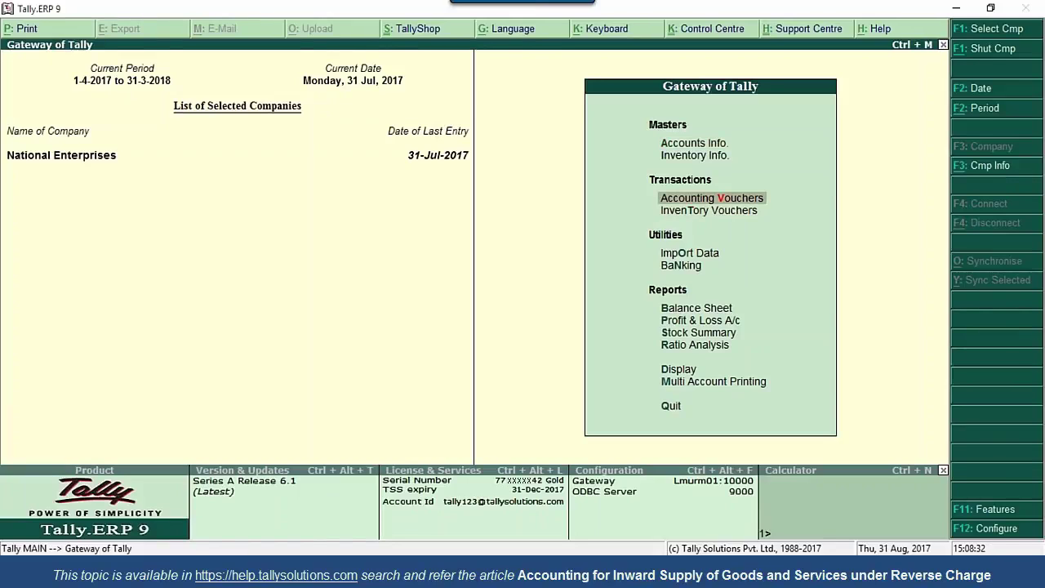
pyautogui.press('Return')
pyautogui.click(988, 187)
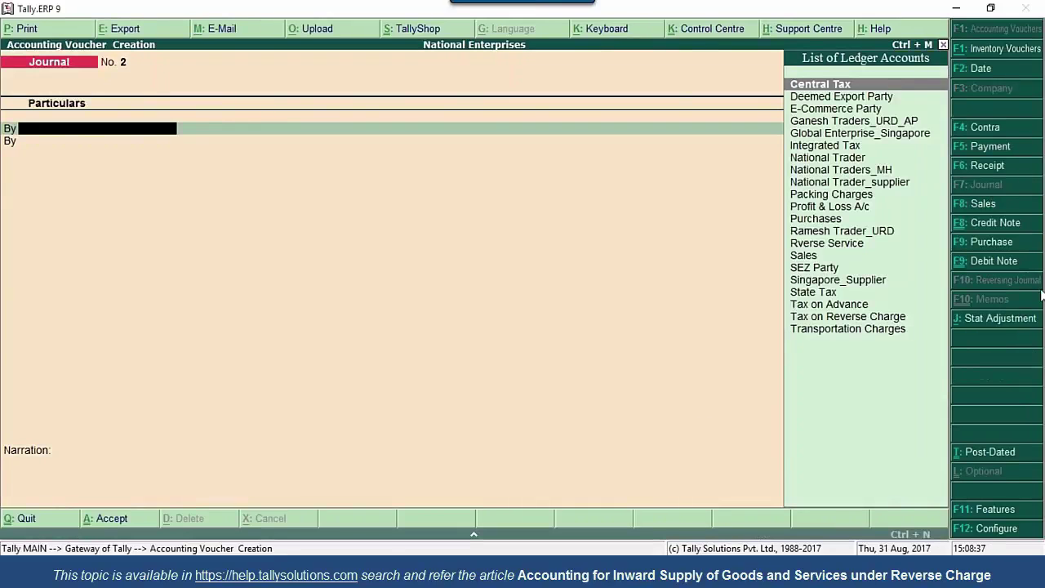
# Make it a GST adjustment increasing ITC for Purchase under Reverse Charge, debiting Central Tax
pyautogui.click(992, 322)
pyautogui.press('Return')
pyautogui.press('Down')
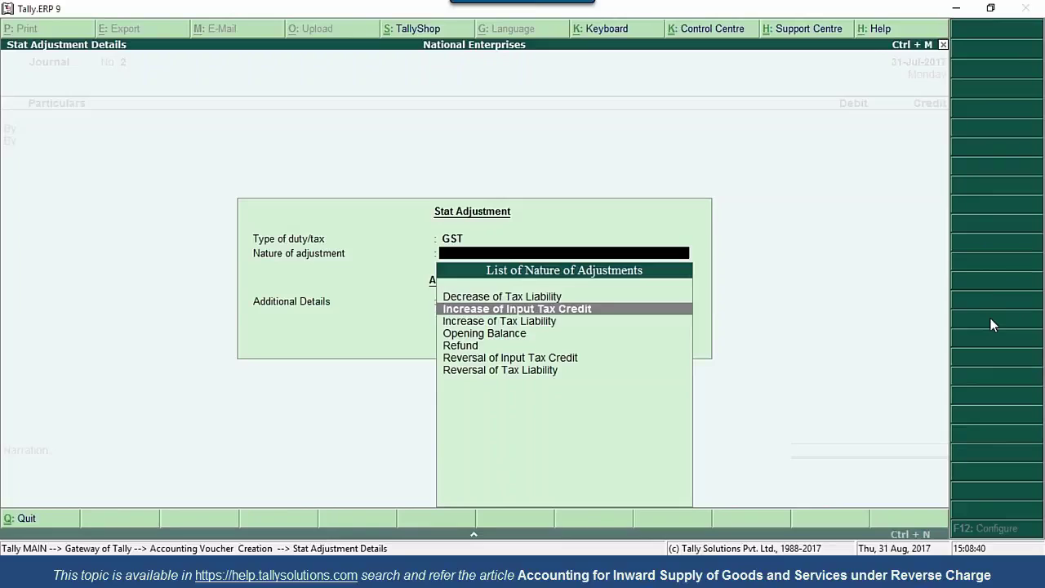
pyautogui.press('Return')
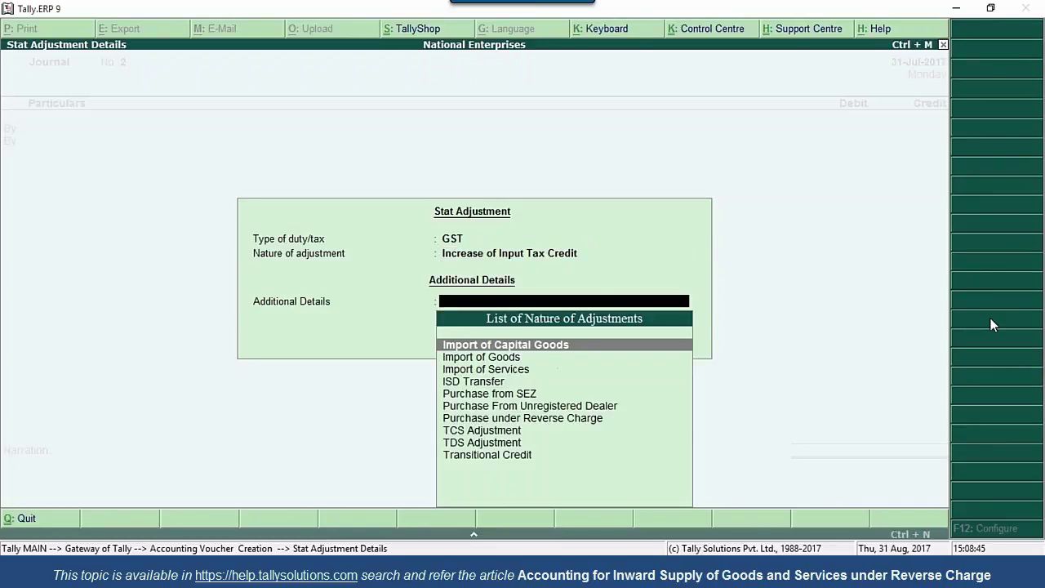
pyautogui.press('Down')
pyautogui.press('Down')
pyautogui.press('Down')
pyautogui.press('Down')
pyautogui.press('Down')
pyautogui.press('Down')
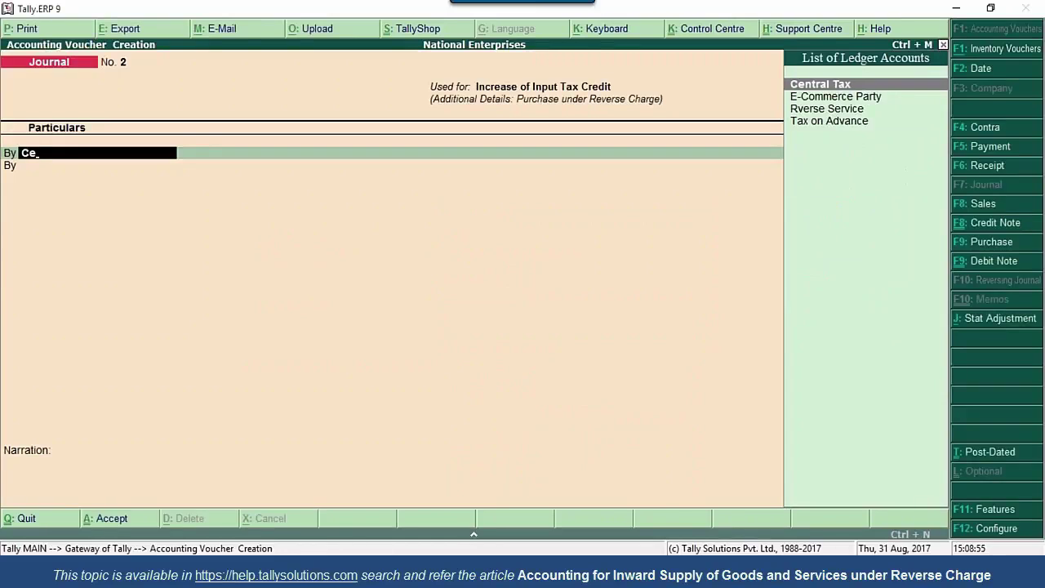
pyautogui.press('Return')
pyautogui.press('Return')
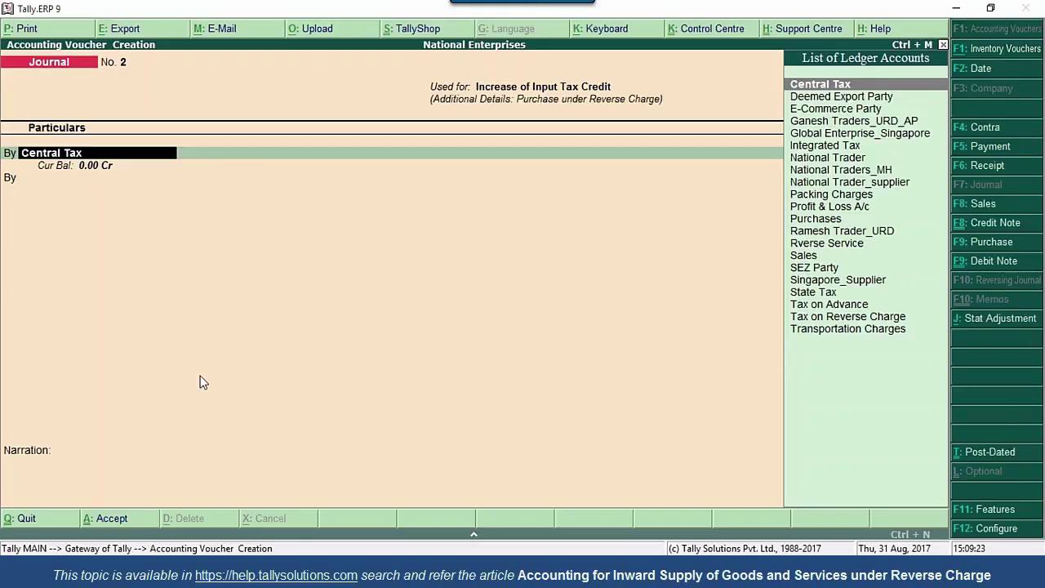
# Fill Central Tax GST details and debit Central Tax and State Tax 2,000 each
pyautogui.press('Return')
pyautogui.press('Return')
pyautogui.write('50000')
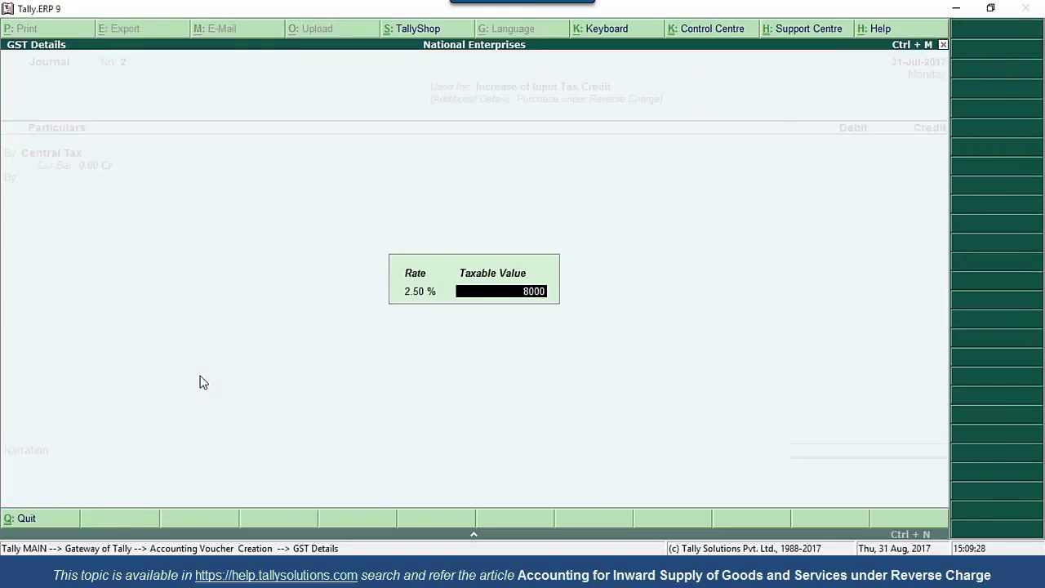
pyautogui.press('Return')
pyautogui.write('2,000')
pyautogui.press('Return')
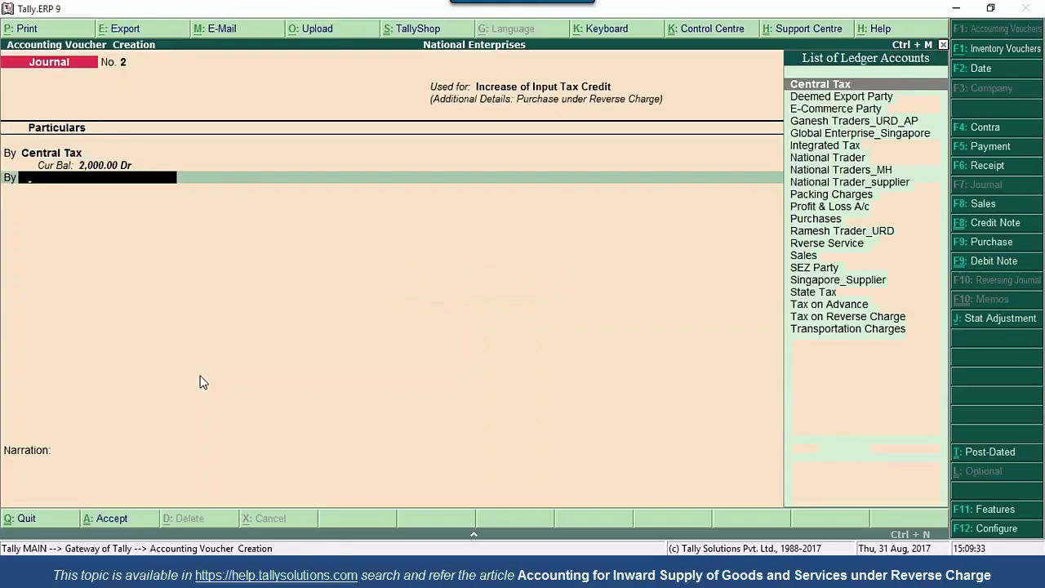
pyautogui.write('Stat')
pyautogui.press('Return')
pyautogui.press('Return')
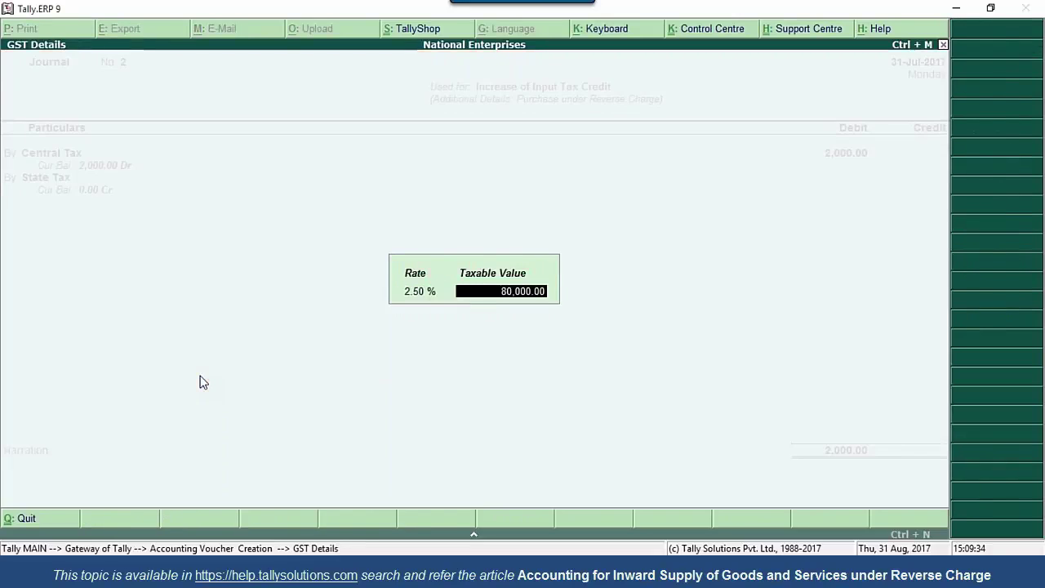
pyautogui.press('Return')
pyautogui.write('2000')
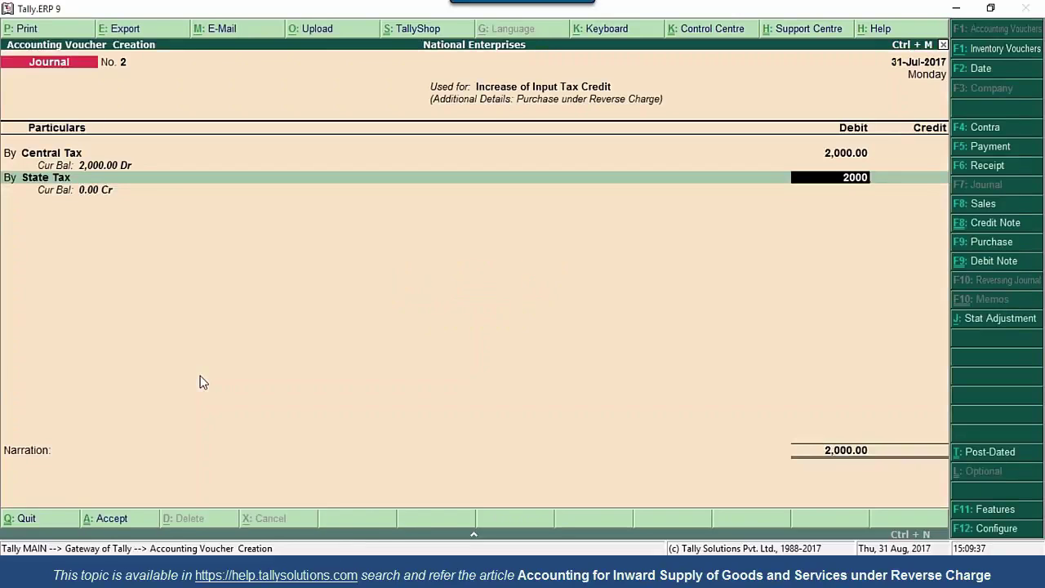
pyautogui.press('Return')
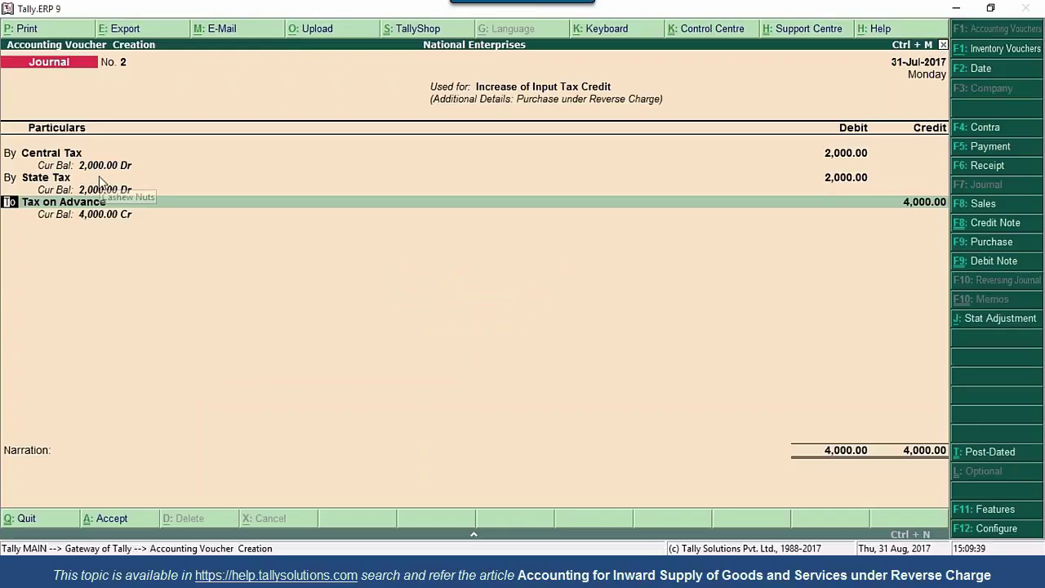
# Credit Tax on Reverse Charge 4,000.00 without narration, then save the journal
pyautogui.press('Return')
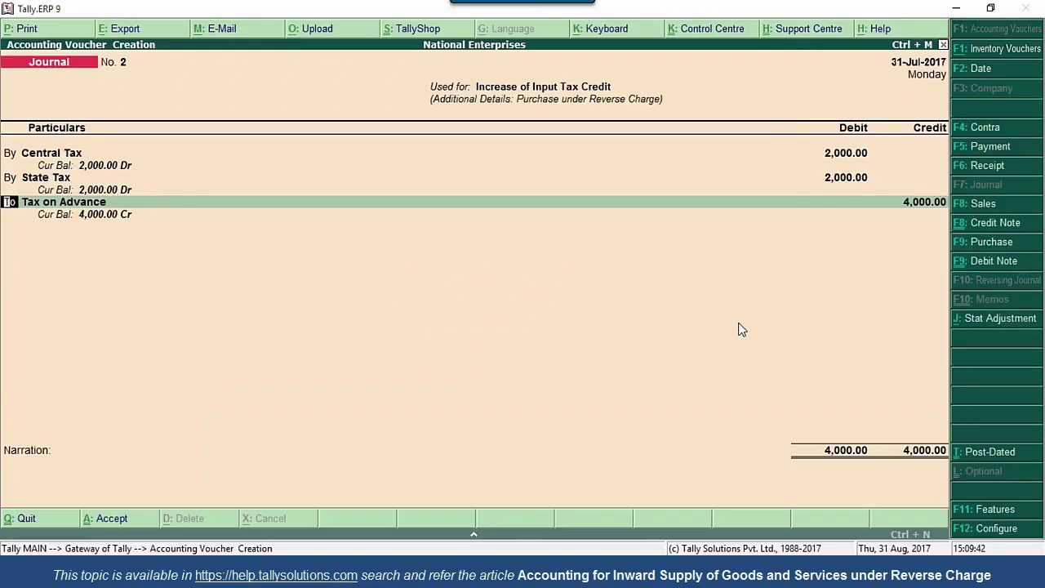
pyautogui.write('T')
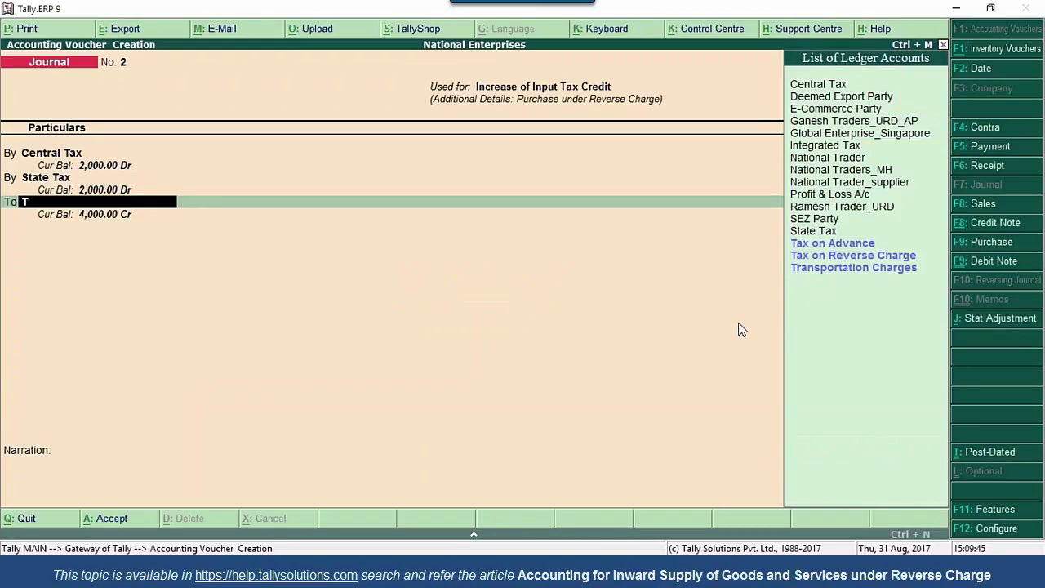
pyautogui.press('Down')
pyautogui.press('Down')
pyautogui.press('Up')
pyautogui.press('Return')
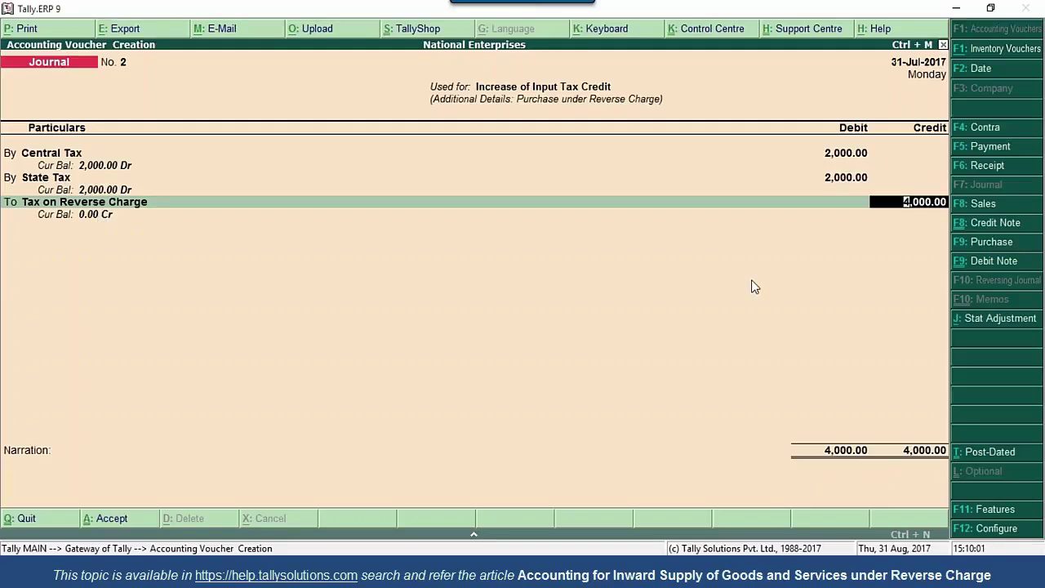
pyautogui.press('Return')
pyautogui.press('Return')
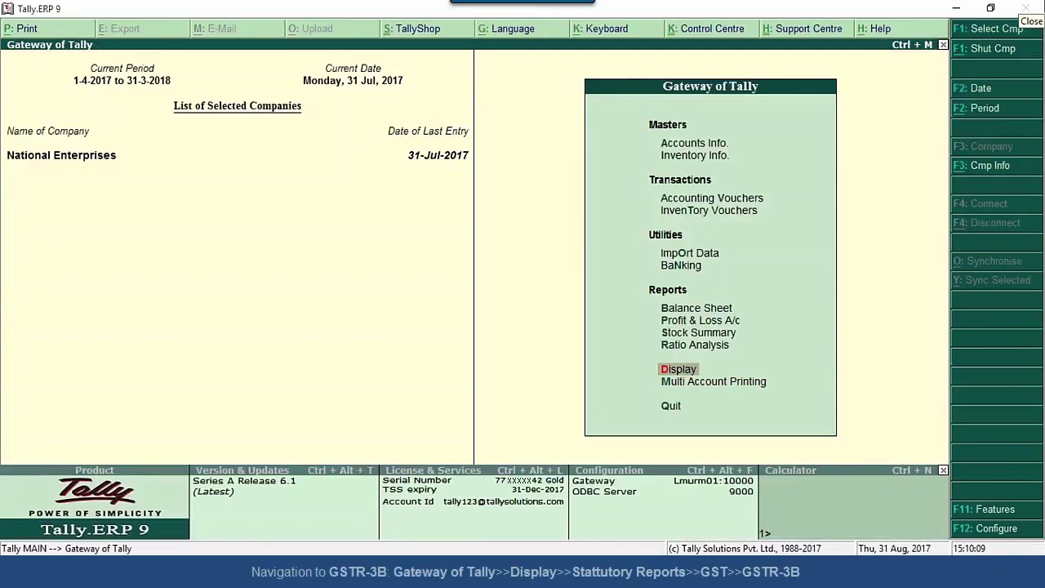
pyautogui.press('Return')
pyautogui.press('Up')
pyautogui.press('Up')
pyautogui.press('Up')
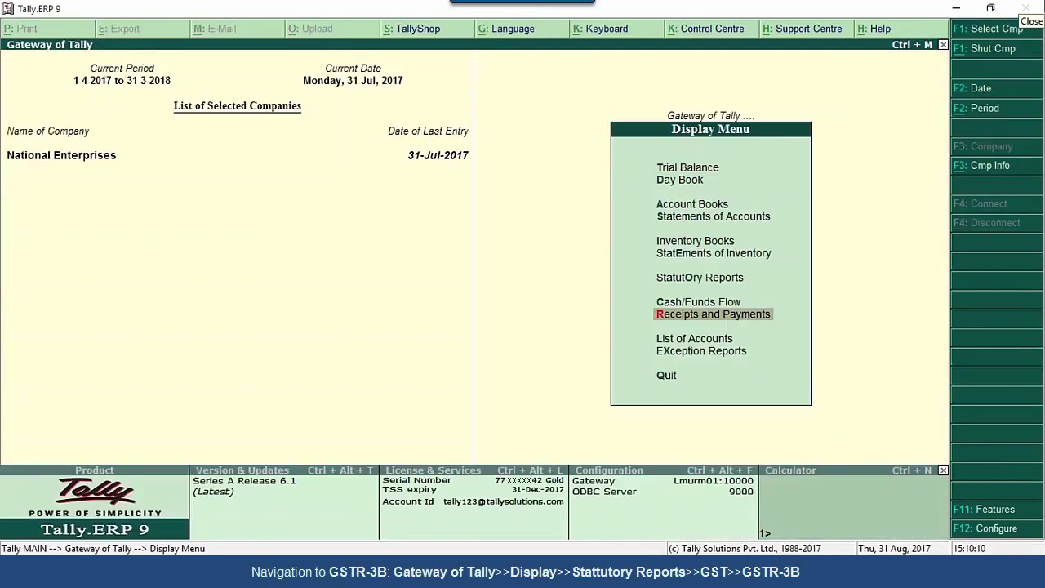
# View GSTR-3B in detailed mode, showing 4,000 eligible ITC (2,000 Central, 2,000 State)
pyautogui.press('Up')
pyautogui.press('Up')
pyautogui.press('Return')
pyautogui.press('Return')
pyautogui.press('Down')
pyautogui.press('Down')
pyautogui.press('Return')
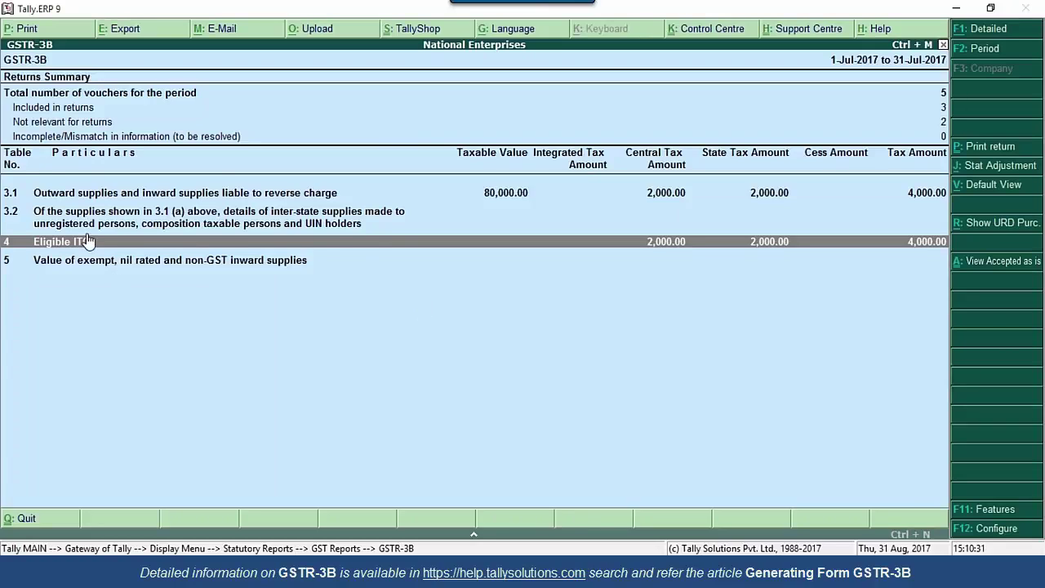
pyautogui.hotkey('alt', 'F1')
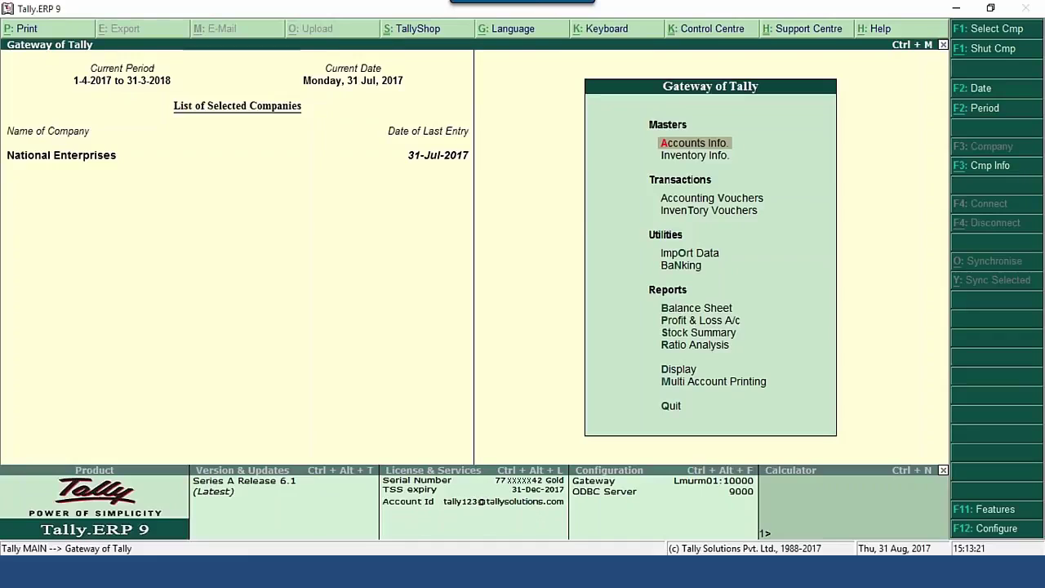
# Start a Purchase voucher in Accounting Invoice mode with its date ready for editing
pyautogui.press('Down')
pyautogui.press('Down')
pyautogui.press('Return')
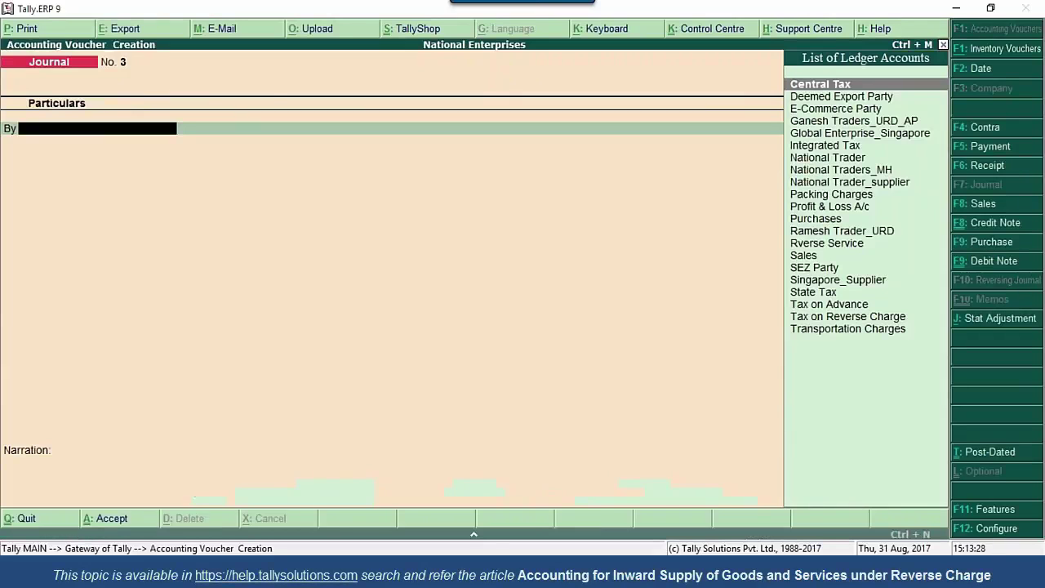
pyautogui.click(991, 243)
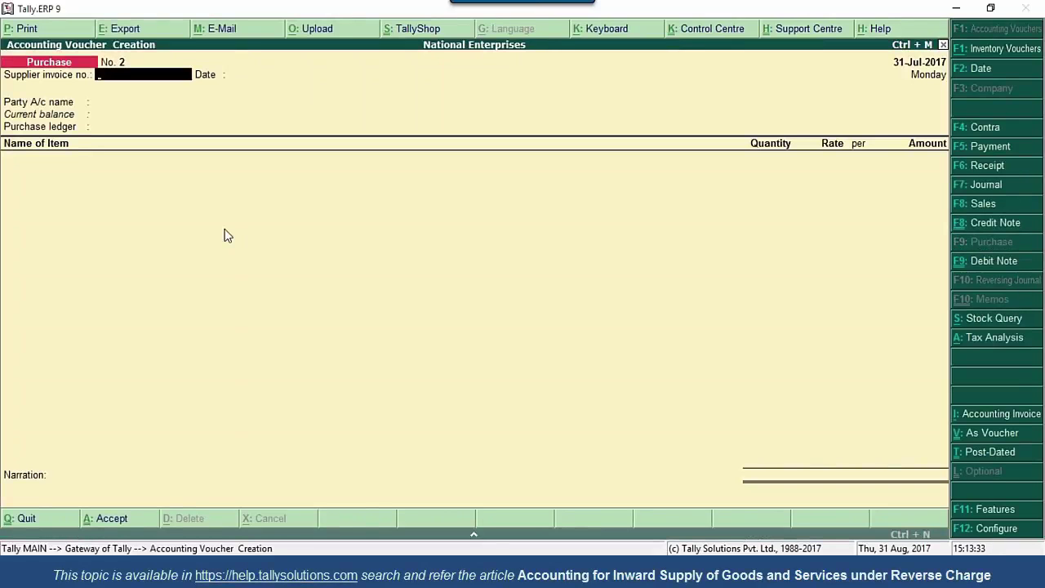
pyautogui.click(993, 415)
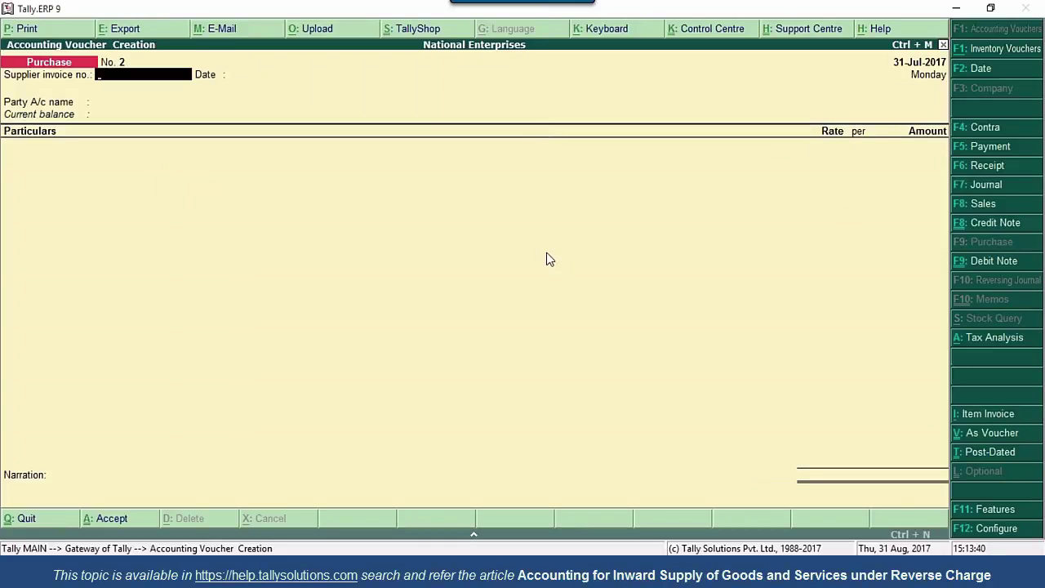
pyautogui.press('F2')
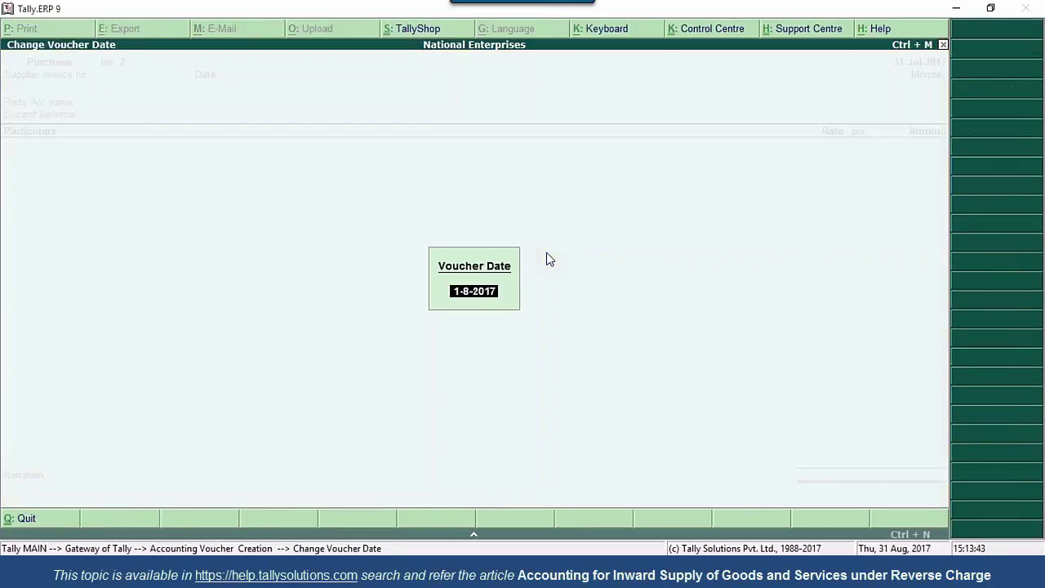
# Date the purchase 15-7-2017 and name a new party ledger 'Goods Transport Agency'
pyautogui.write('15-7-2017')
pyautogui.press('Return')
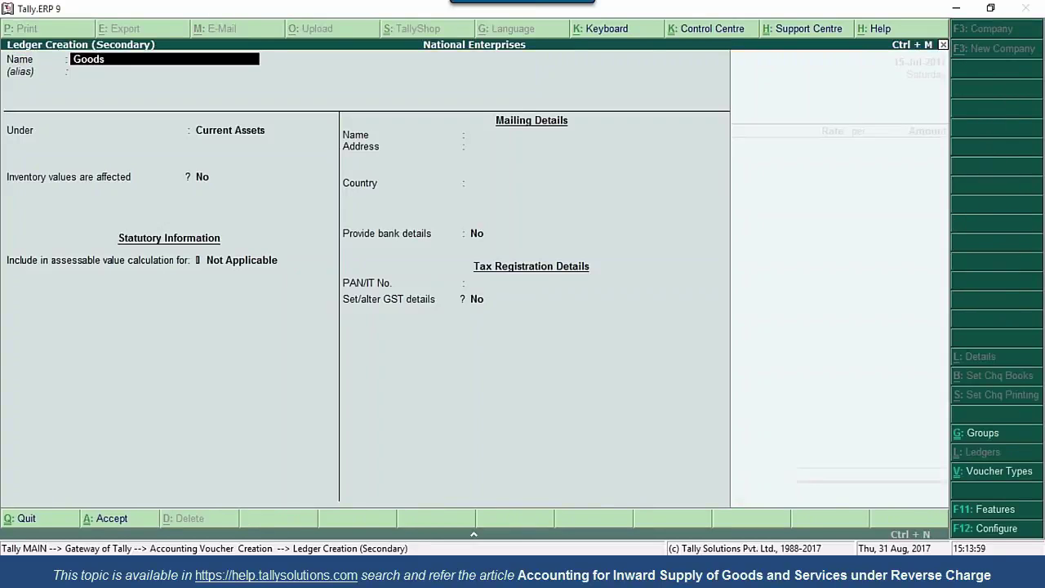
pyautogui.write('Tranport')
pyautogui.press('BackSpace')
pyautogui.press('BackSpace')
pyautogui.press('BackSpace')
pyautogui.press('BackSpace')
pyautogui.write('sport Agency')
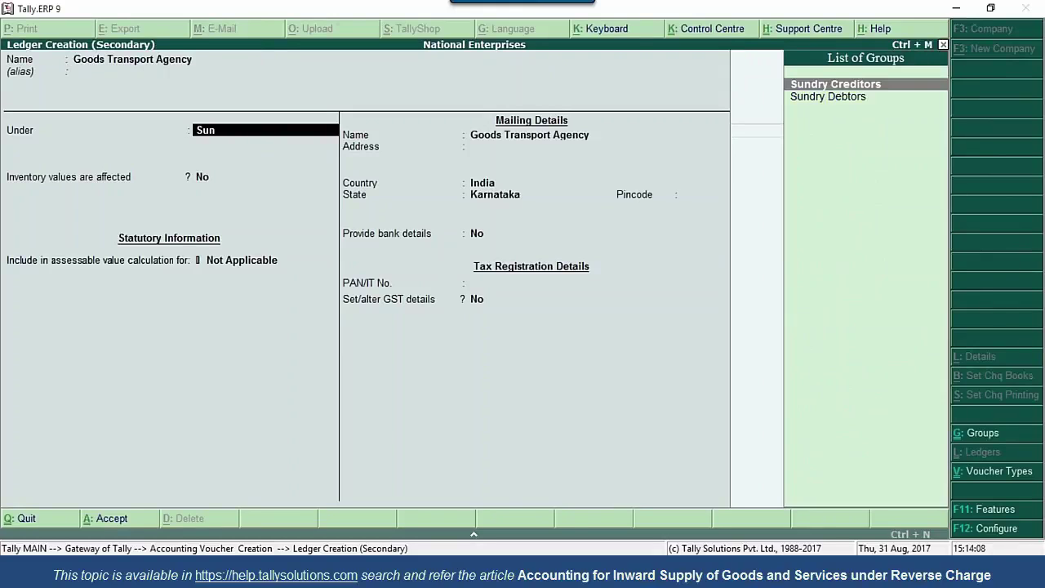
# Place the party under Sundry Creditors as an Unregistered GST party and save it
pyautogui.press('Return')
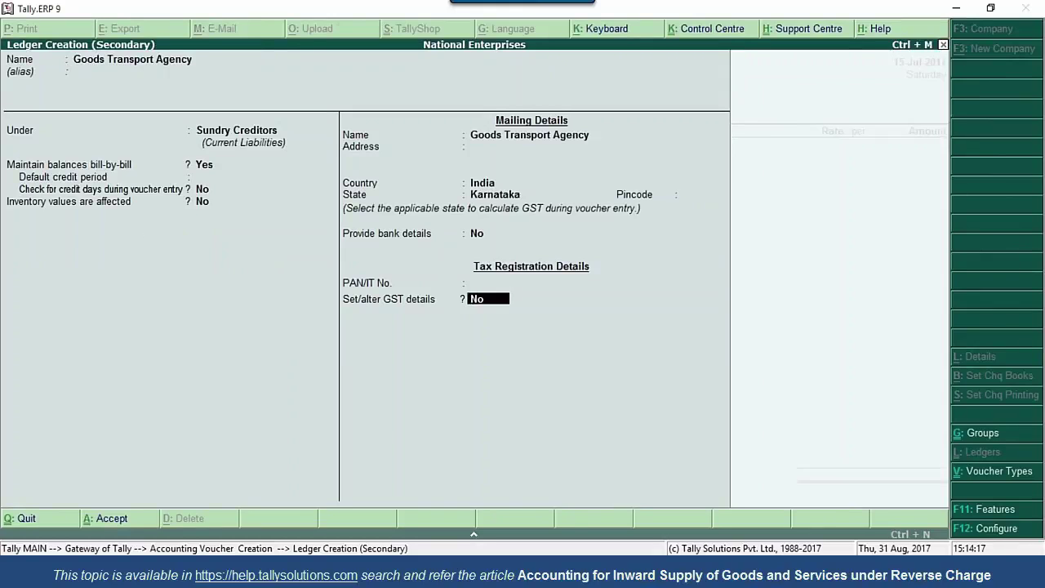
pyautogui.press('y')
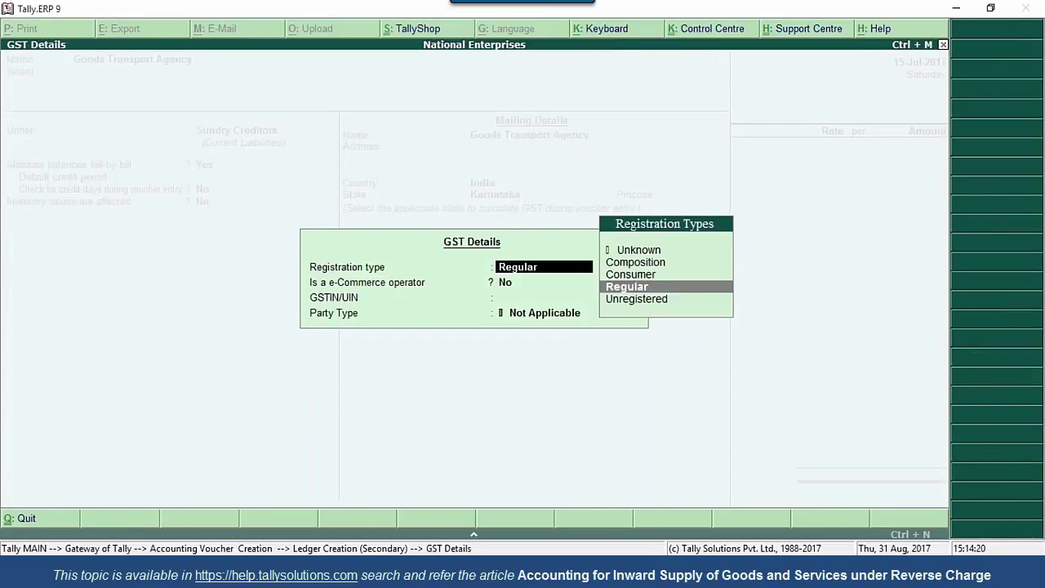
pyautogui.press('Down')
pyautogui.press('Return')
pyautogui.hotkey('ctrl', 'a')
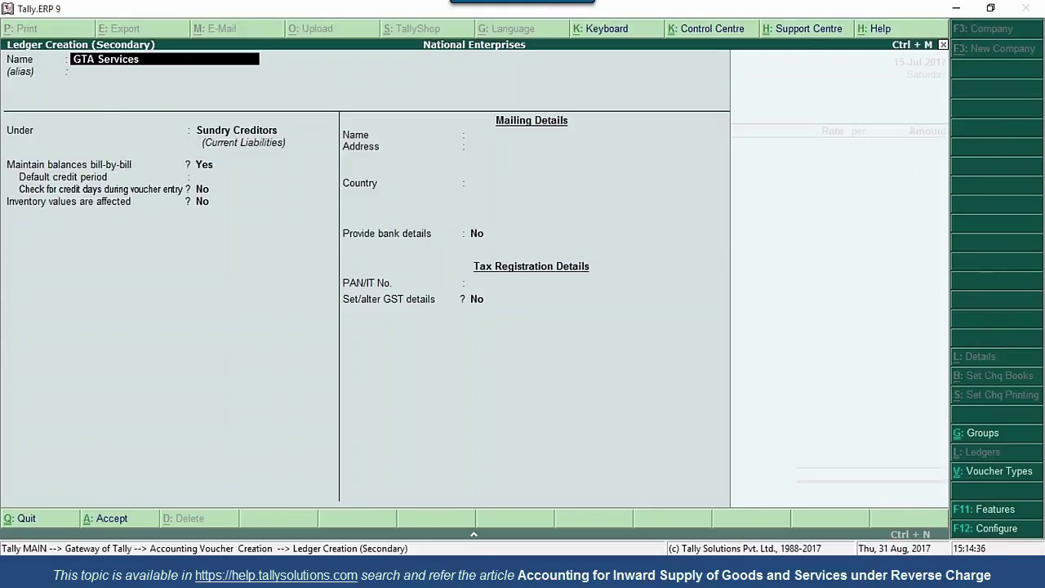
# Create GTA Services under Purchase Accounts as taxable services, reverse charge, 5% integrated tax
pyautogui.press('Return')
pyautogui.press('Return')
pyautogui.write('pu')
pyautogui.press('Return')
pyautogui.press('Return')
pyautogui.press('Return')
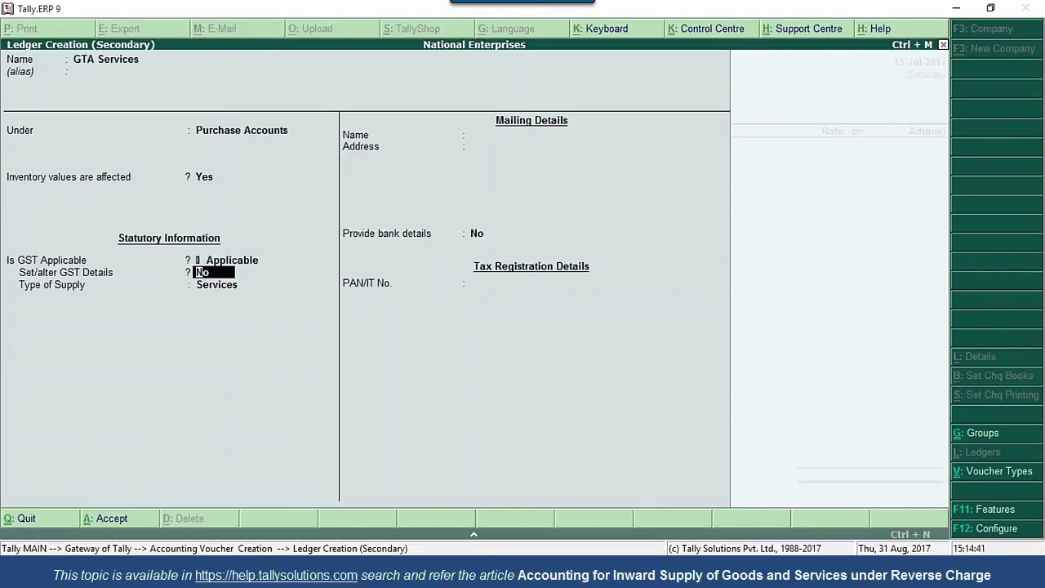
pyautogui.write('y')
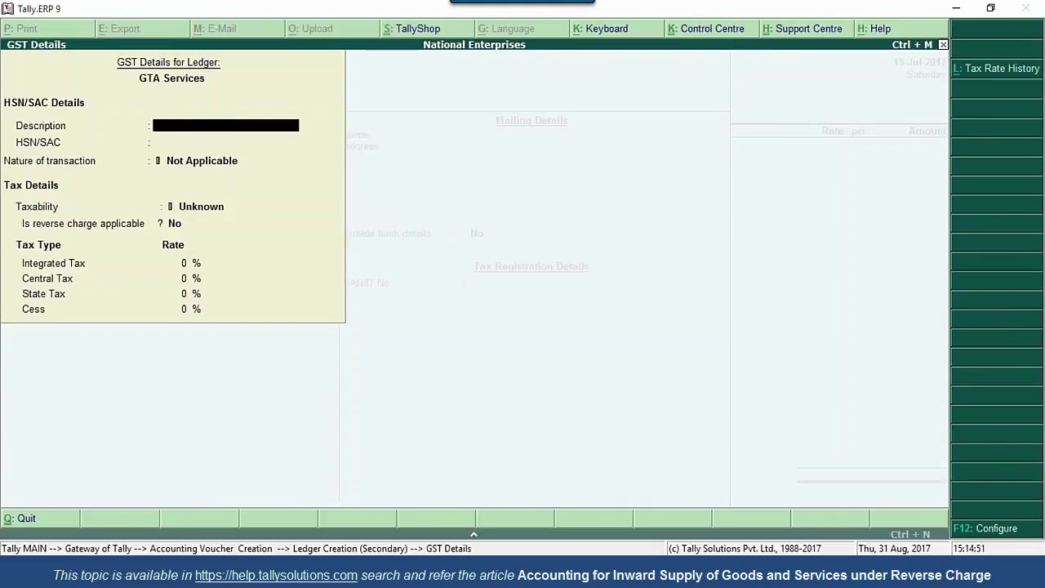
pyautogui.write('GTA Service')
pyautogui.press('Return')
pyautogui.press('Return')
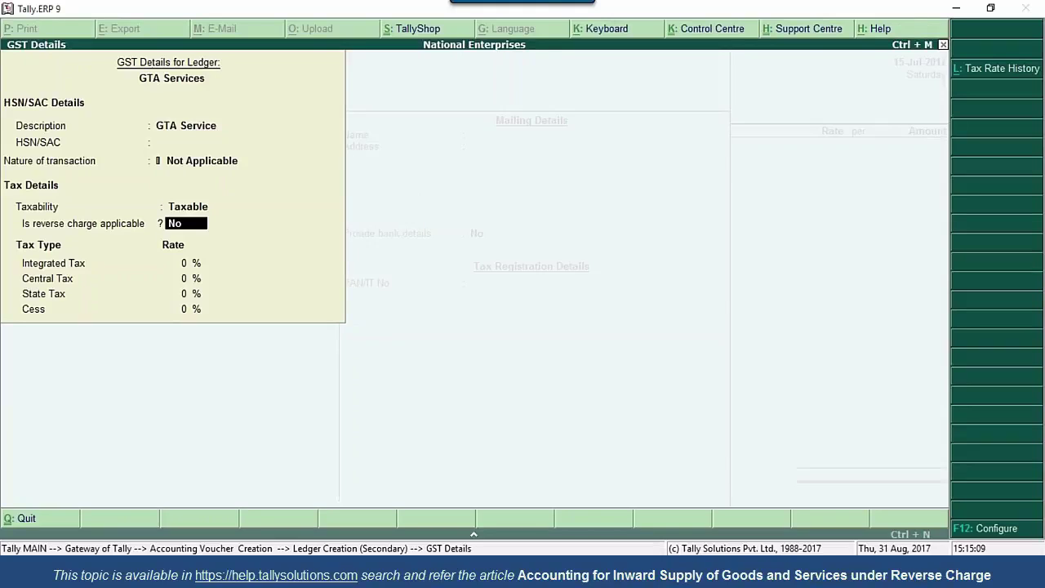
pyautogui.press('y')
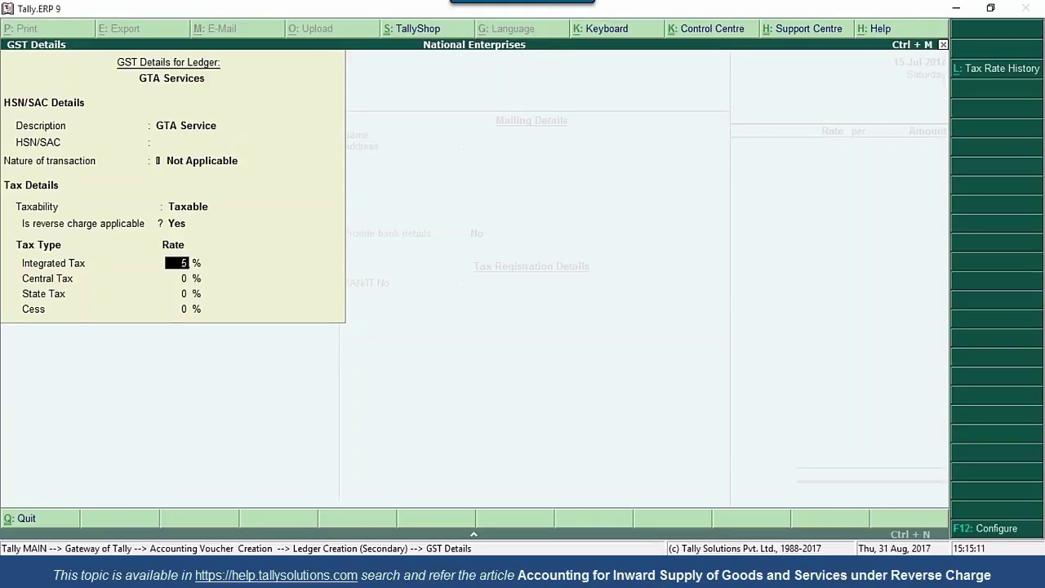
pyautogui.write('5')
pyautogui.press('Return')
pyautogui.press('Return')
pyautogui.press('Return')
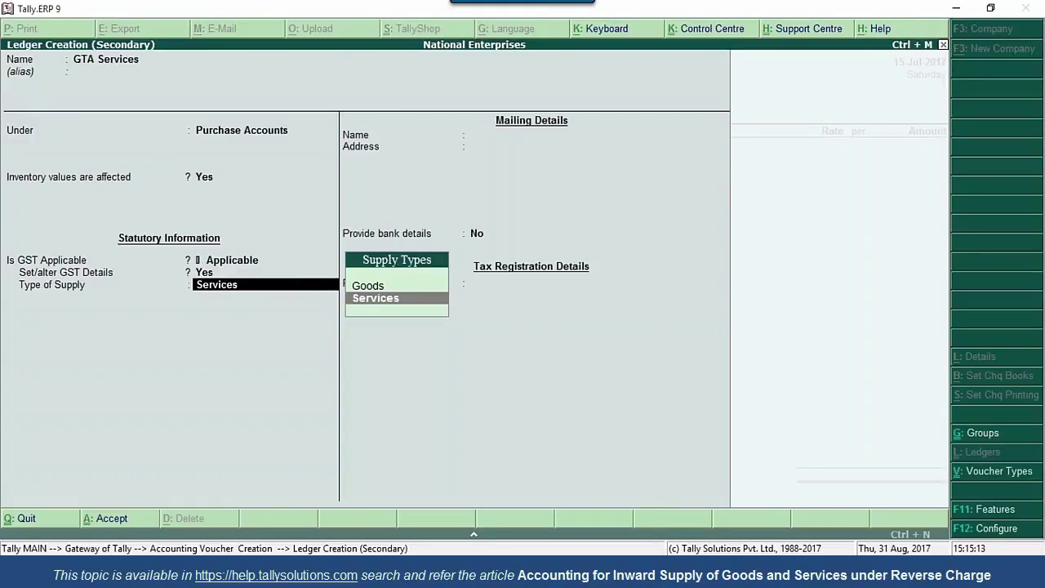
pyautogui.press('Return')
pyautogui.press('Return')
pyautogui.press('Return')
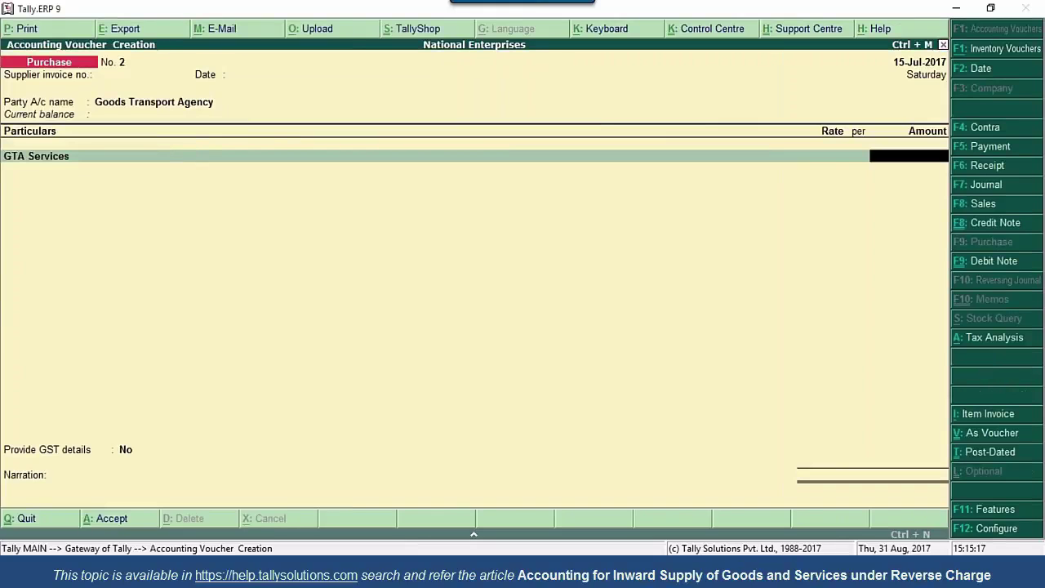
# Enter 50,000.00 against GTA Services and remove the extra Central Tax line
pyautogui.write('50000')
pyautogui.press('Return')
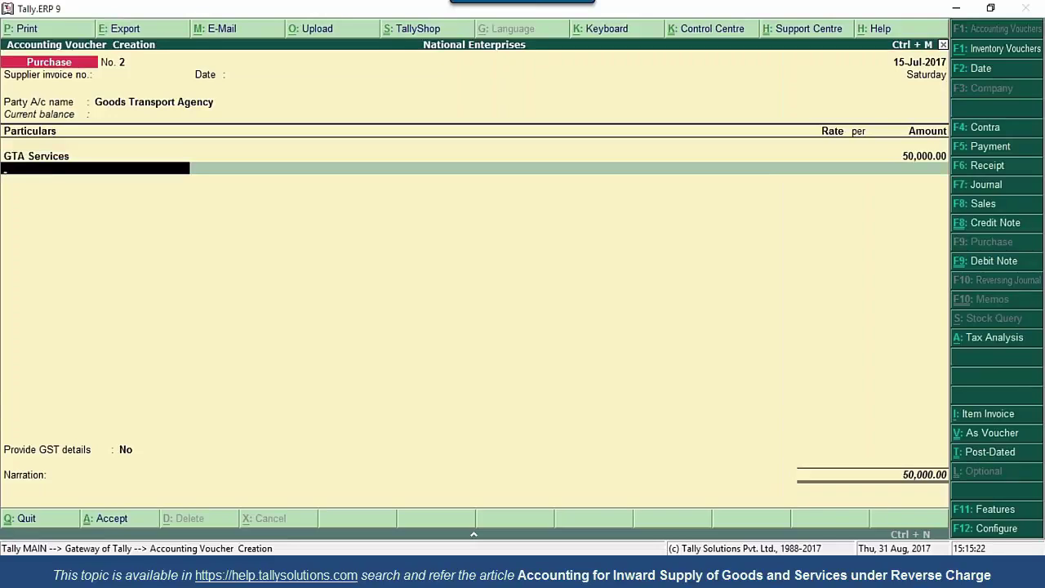
pyautogui.write('Cen')
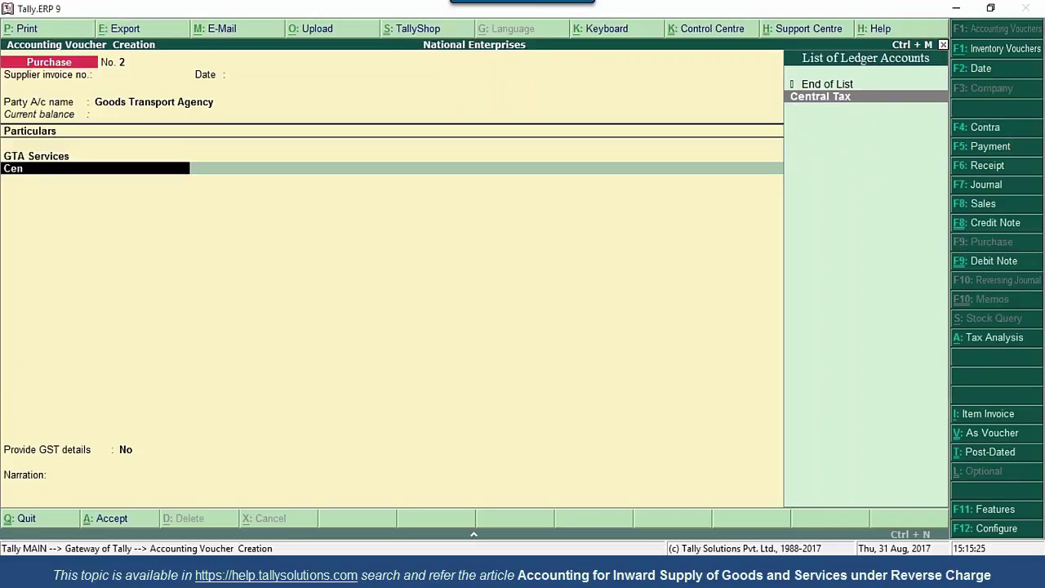
pyautogui.write('t')
pyautogui.press('Return')
pyautogui.press('BackSpace')
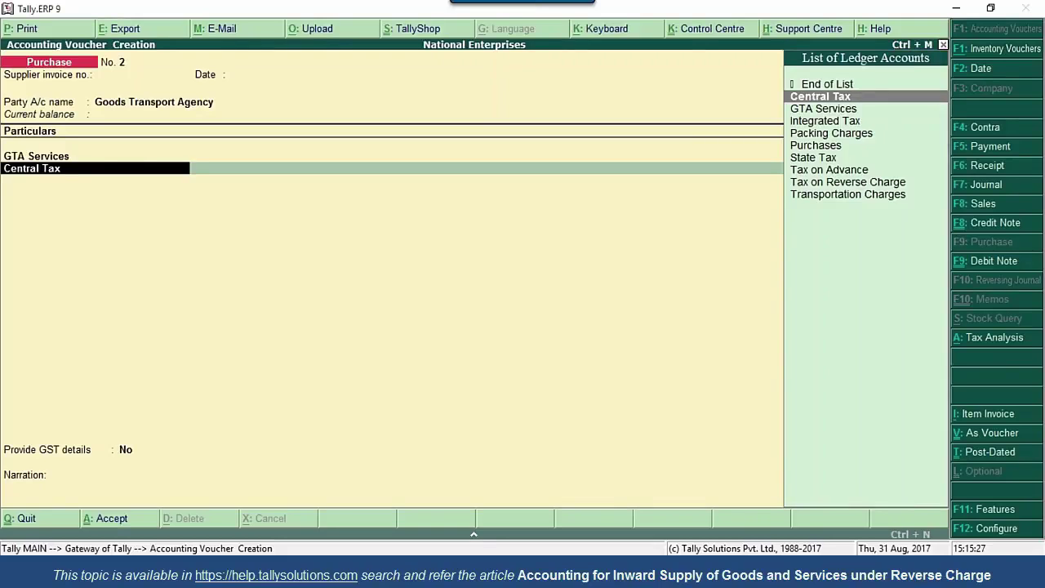
pyautogui.press('Up')
# Provide GST and e-Sugam details, add a bill-wise New Ref, and save the purchase
pyautogui.press('Return')
pyautogui.press('y')
pyautogui.press('Return')
pyautogui.press('Return')
pyautogui.press('Return')
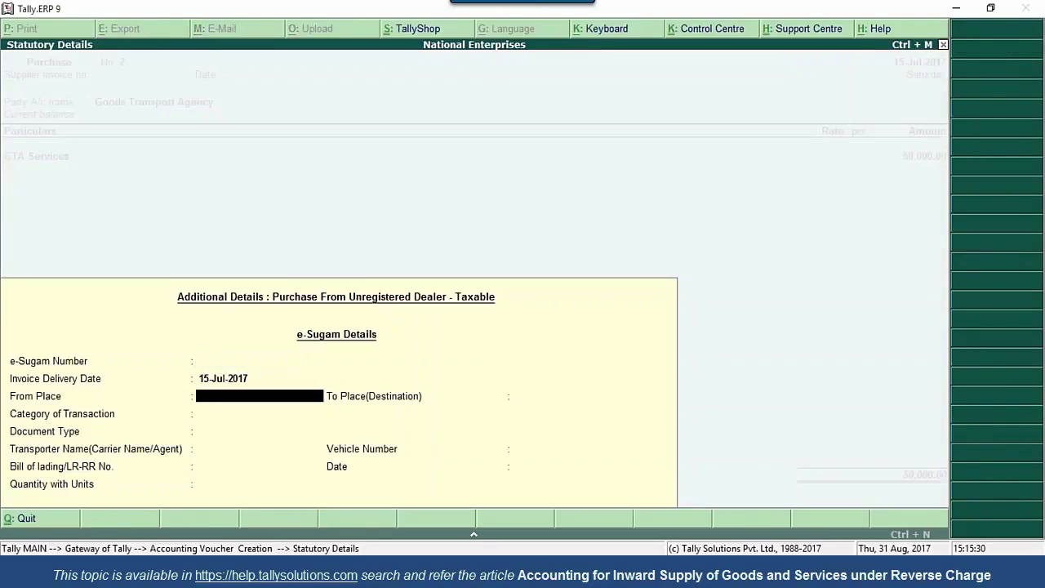
pyautogui.press('Return')
pyautogui.press('Return')
pyautogui.press('Return')
pyautogui.press('Return')
pyautogui.press('Return')
pyautogui.press('Return')
pyautogui.press('Return')
pyautogui.press('Return')
pyautogui.press('Return')
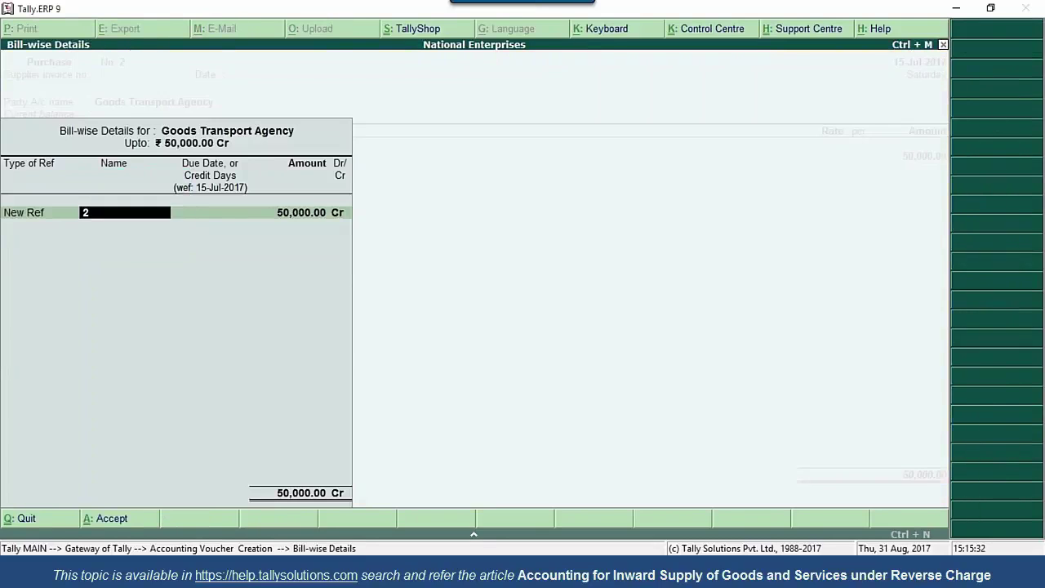
pyautogui.press('Return')
pyautogui.press('Return')
pyautogui.press('Return')
pyautogui.press('y')
pyautogui.press('Escape')
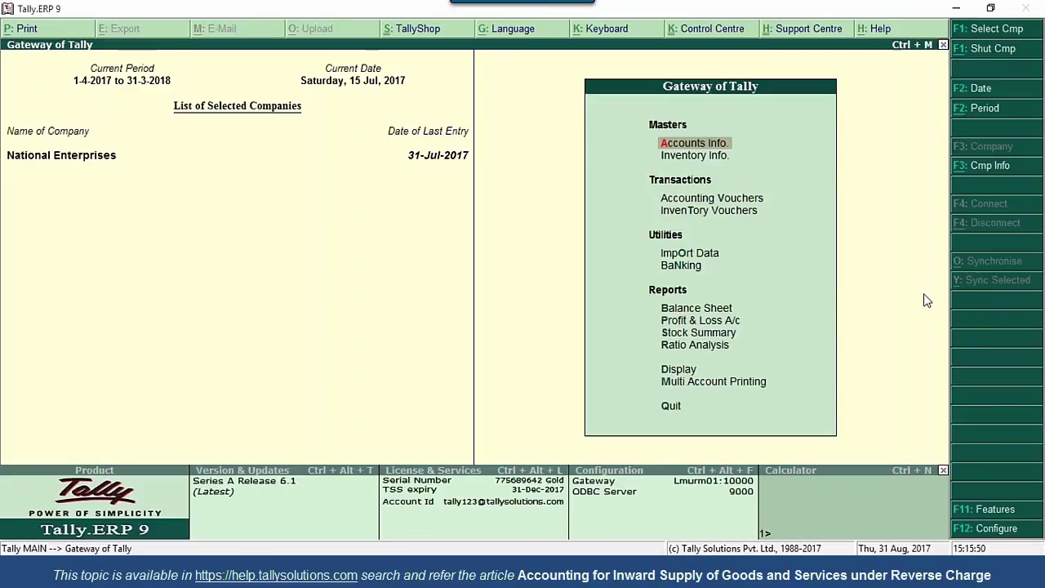
# Start a Kotak Mahindra Bank payment of 50,000 to Goods Transport Agency
pyautogui.press('v')
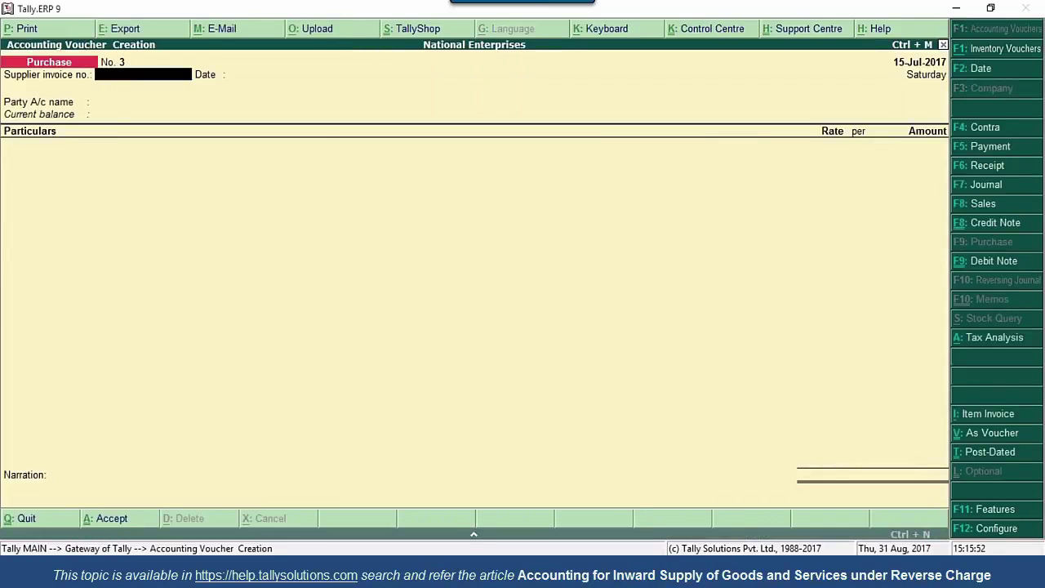
pyautogui.press('F5')
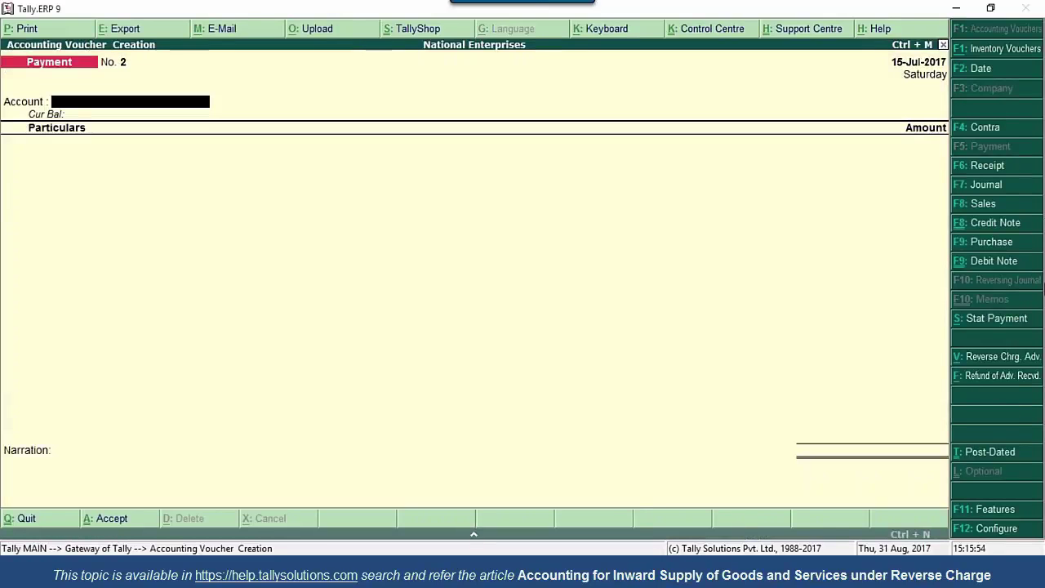
pyautogui.press('Down')
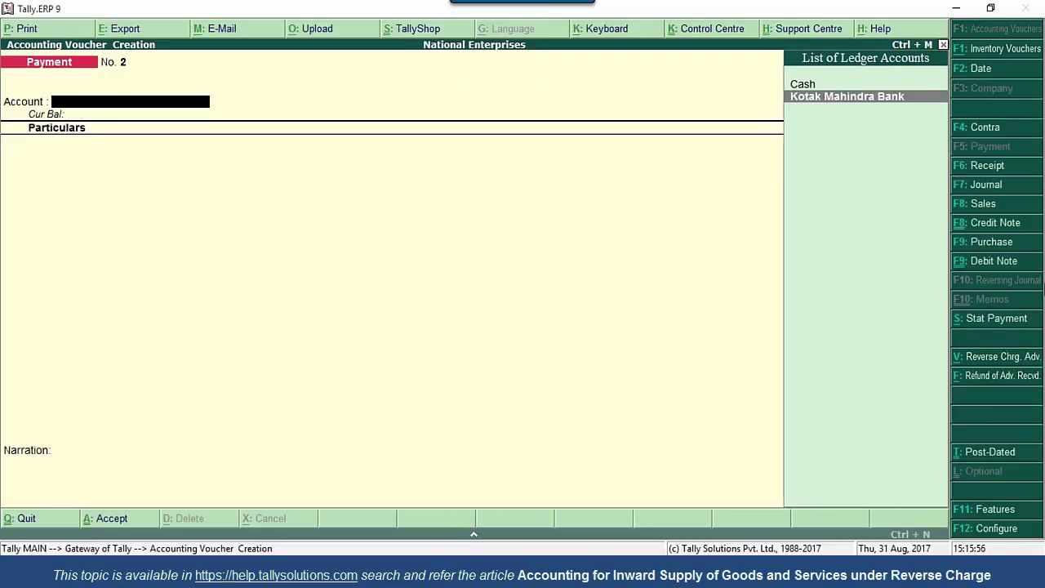
pyautogui.press('Return')
pyautogui.write('goo')
pyautogui.press('Return')
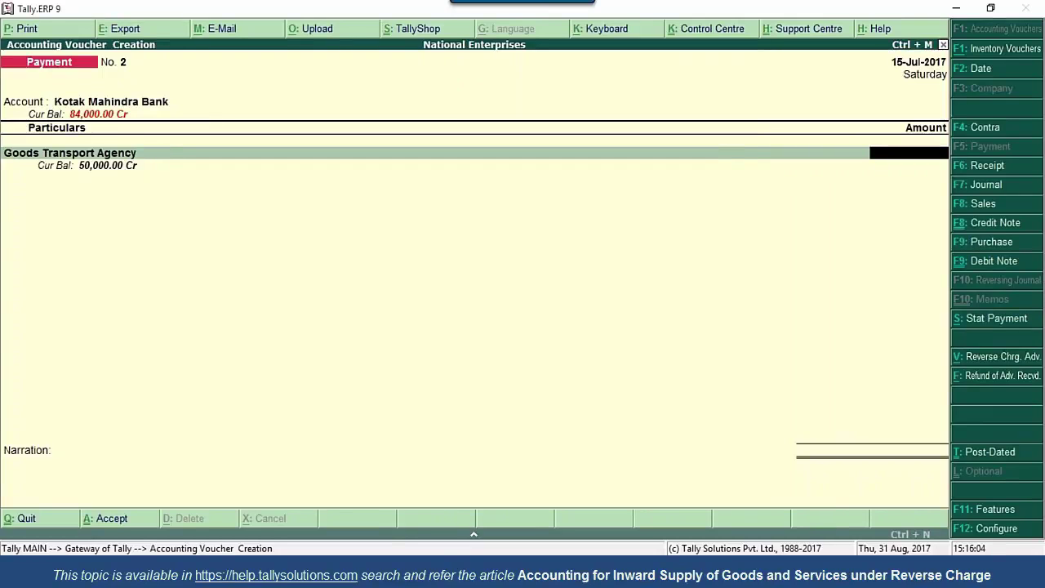
pyautogui.write('50000')
pyautogui.press('Return')
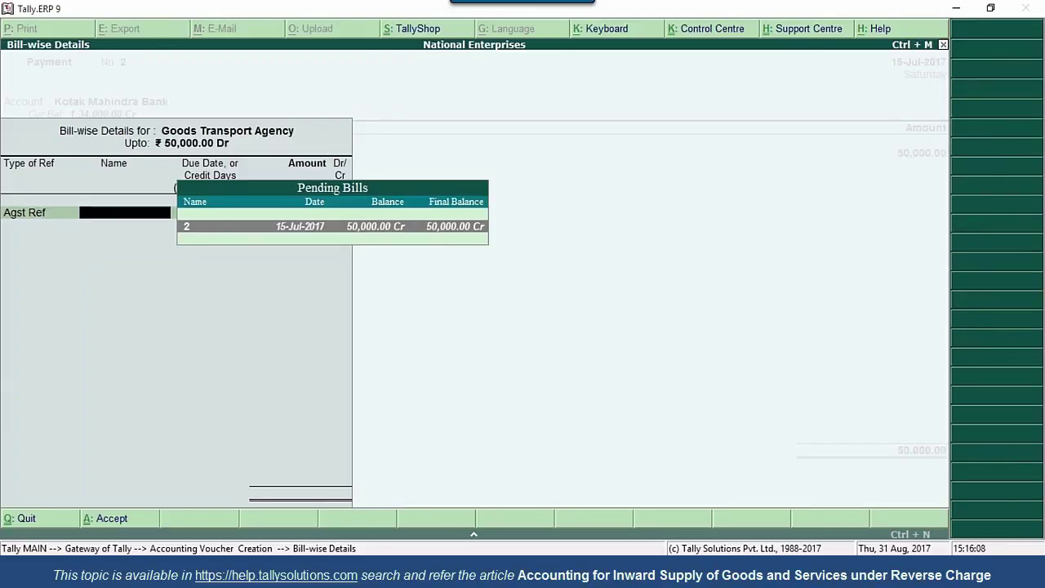
# Settle the payment against pending bill 2, save it, and reopen voucher entry
pyautogui.press('Return')
pyautogui.press('Return')
pyautogui.press('Return')
pyautogui.press('Return')
pyautogui.press('Return')
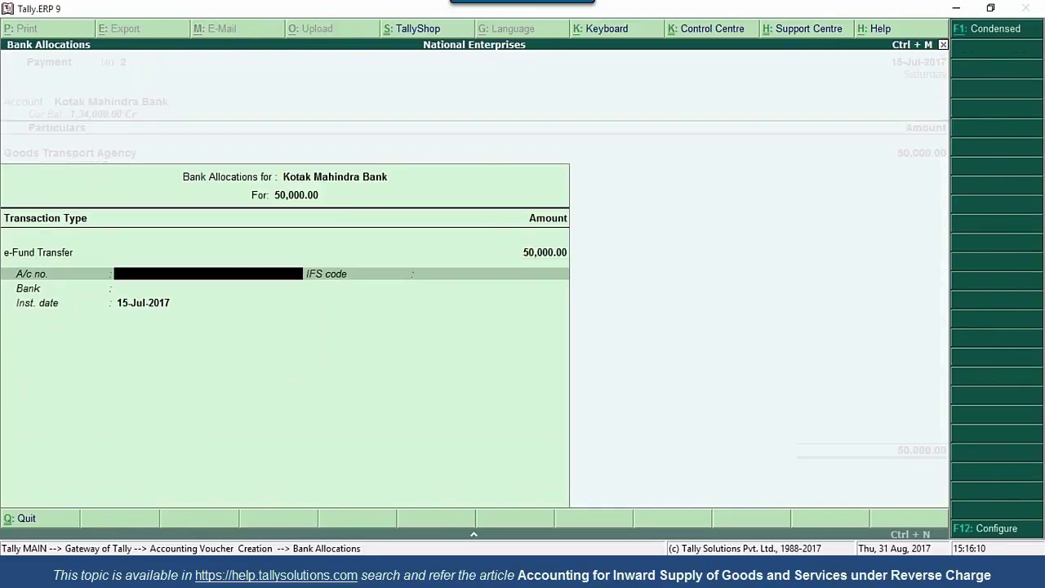
pyautogui.press('Return')
pyautogui.press('Return')
pyautogui.press('Return')
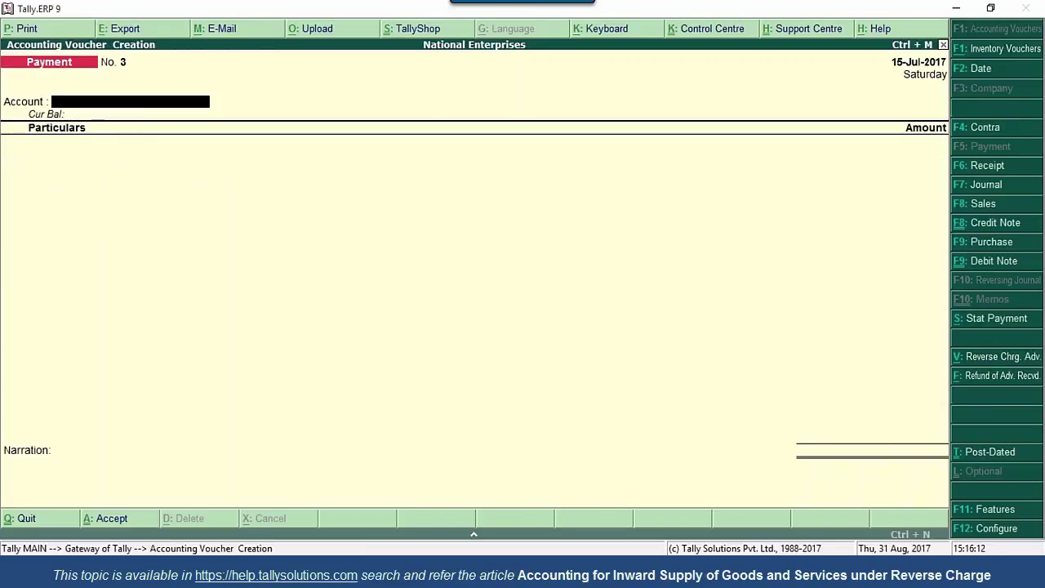
pyautogui.press('Escape')
pyautogui.press('Return')
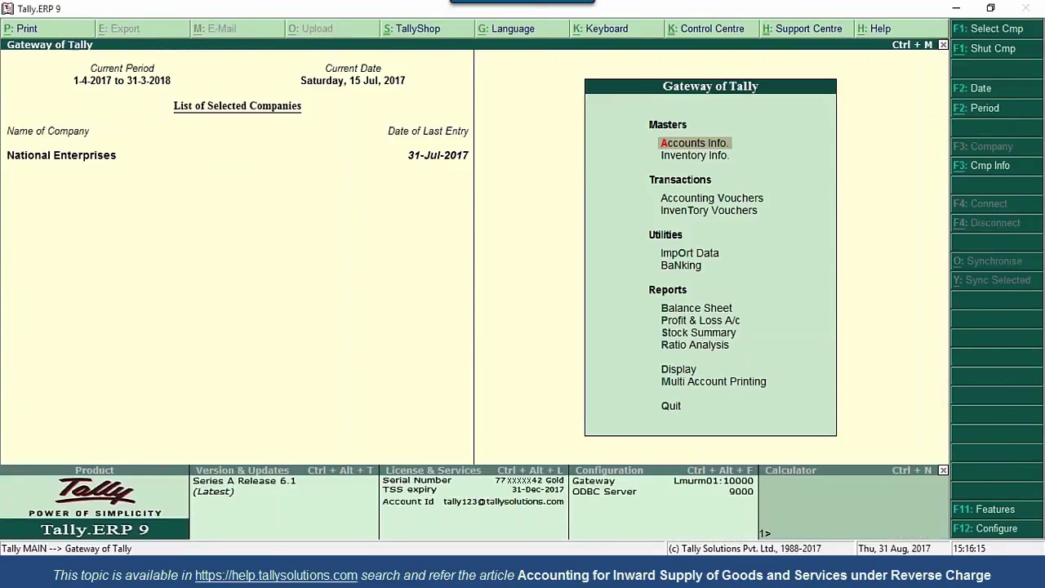
pyautogui.press('Down')
pyautogui.press('Down')
pyautogui.press('Return')
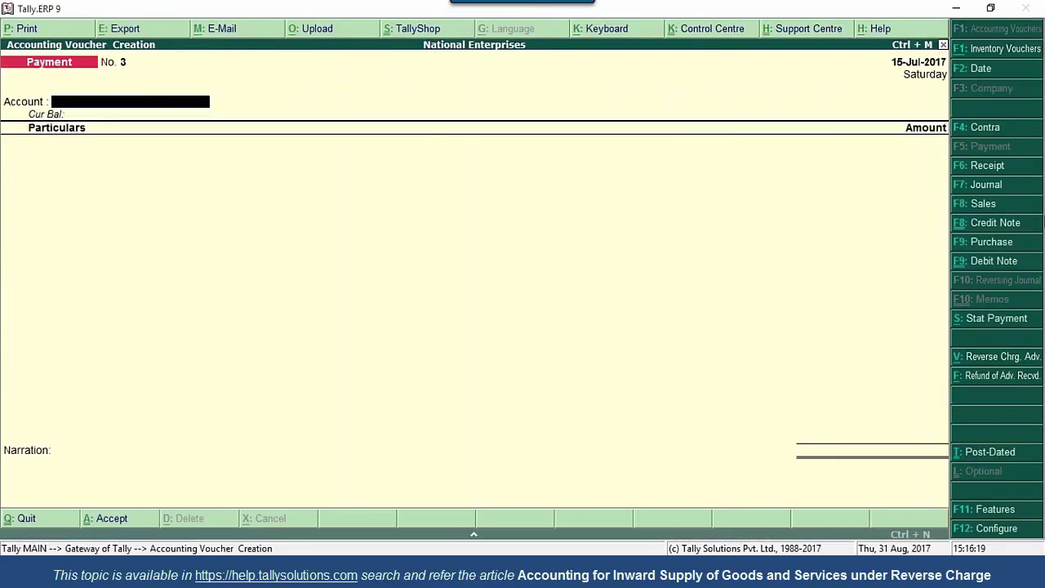
# Make Journal No. 2 a GST stat adjustment: Increase of Tax Liability, Purchase under Reverse Charge
pyautogui.click(985, 185)
pyautogui.click(996, 319)
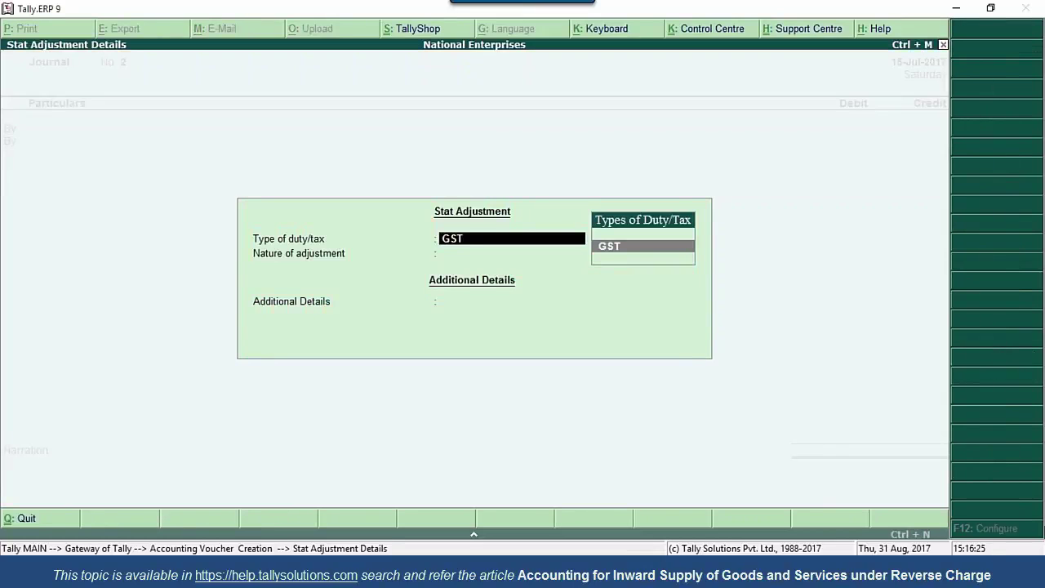
pyautogui.press('Return')
pyautogui.press('Down')
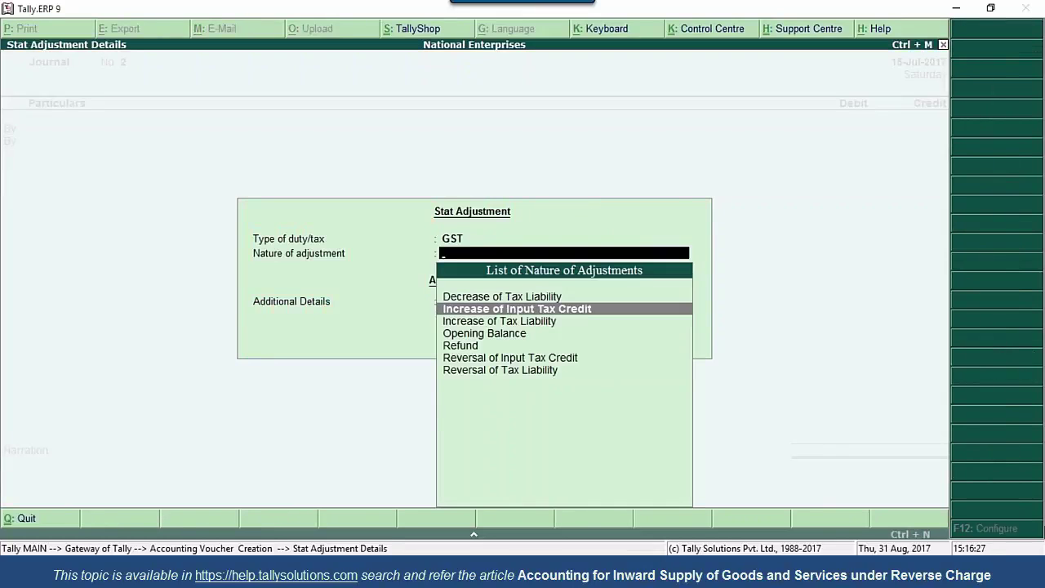
pyautogui.press('Down')
pyautogui.press('Return')
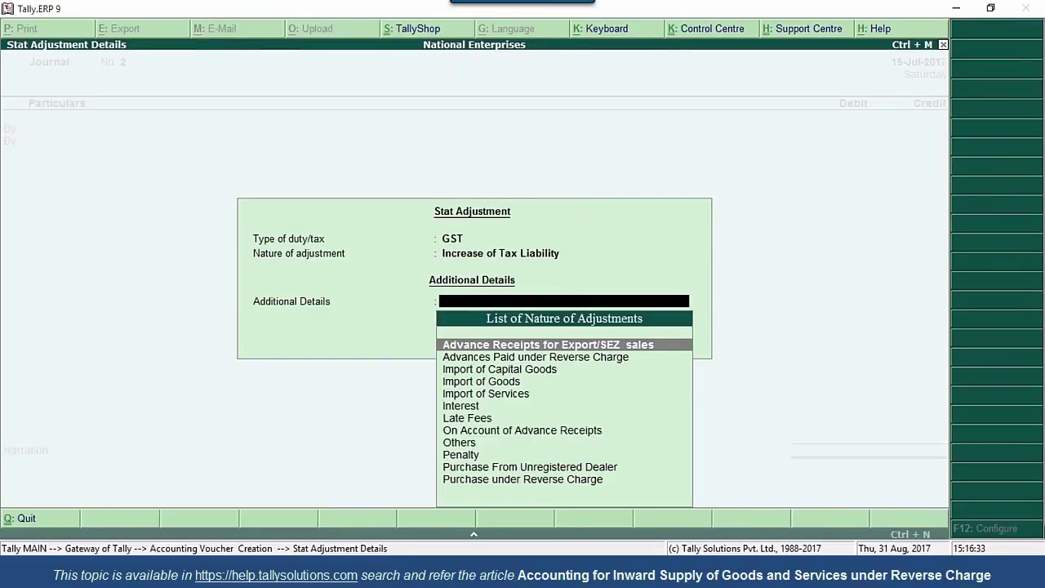
pyautogui.press('Down')
pyautogui.press('Down')
pyautogui.press('Down')
pyautogui.press('Down')
pyautogui.press('Down')
pyautogui.press('Down')
pyautogui.press('Down')
pyautogui.press('Down')
pyautogui.press('Down')
pyautogui.press('Down')
pyautogui.press('Down')
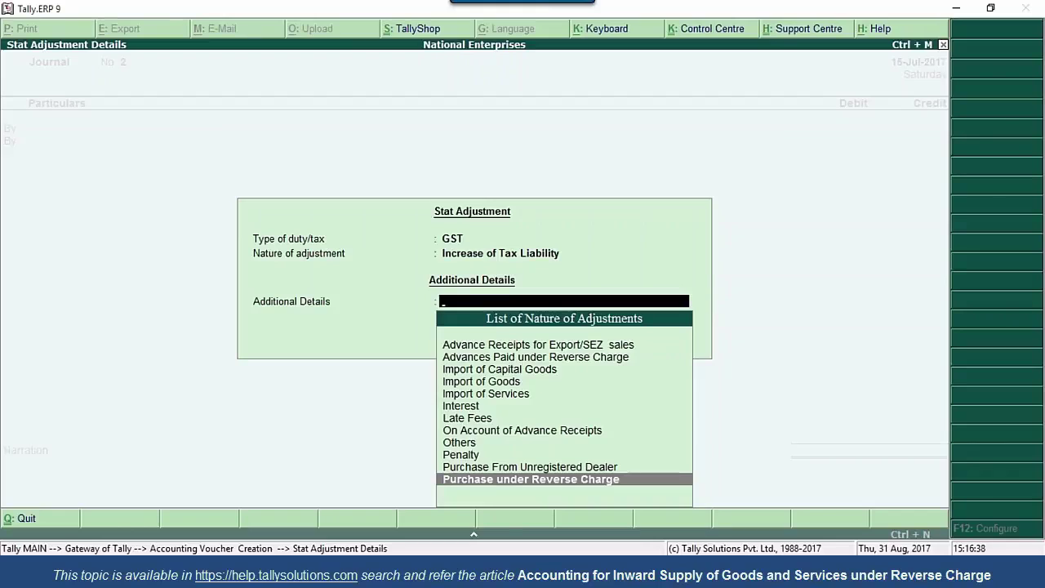
pyautogui.press('Return')
pyautogui.press('BackSpace')
pyautogui.press('BackSpace')
pyautogui.press('BackSpace')
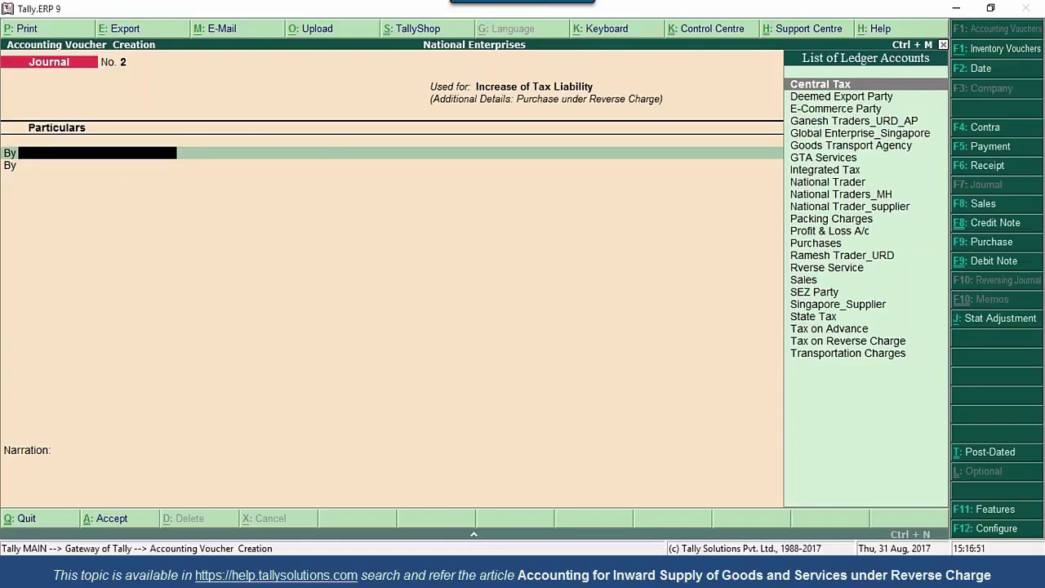
# Create the ledger GTA Expense under Indirect Expenses with GST Not Applicable
pyautogui.hotkey('alt', 'c')
pyautogui.write('G')
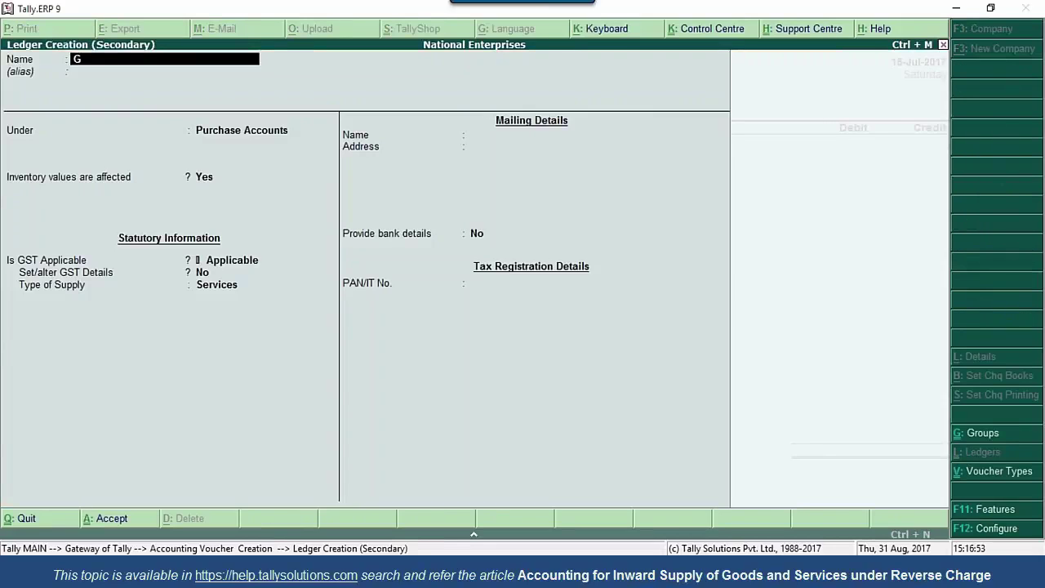
pyautogui.write('TA Expense')
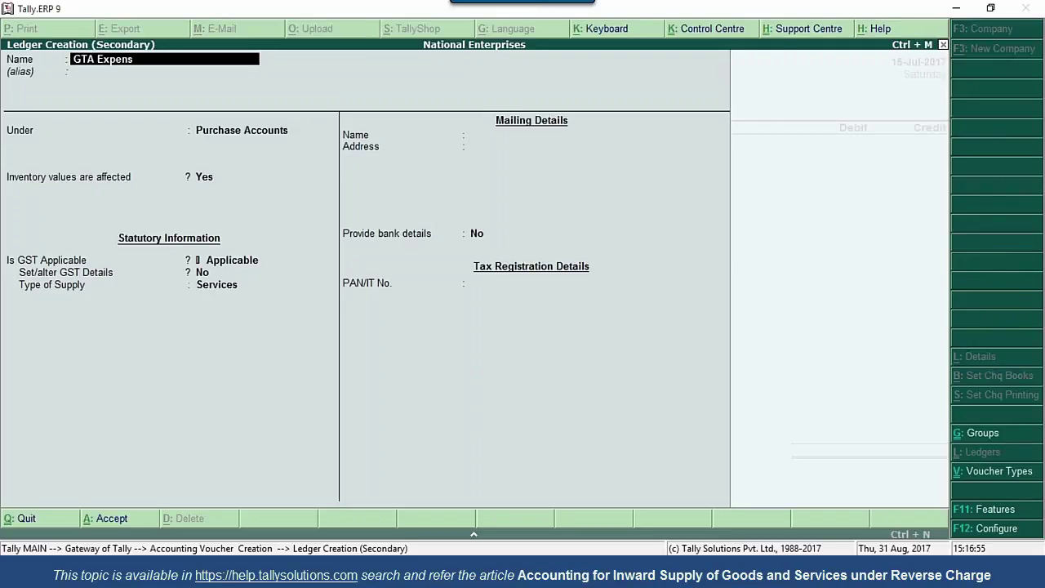
pyautogui.press('Return')
pyautogui.press('Return')
pyautogui.write('Ind')
pyautogui.press('Up')
pyautogui.press('Return')
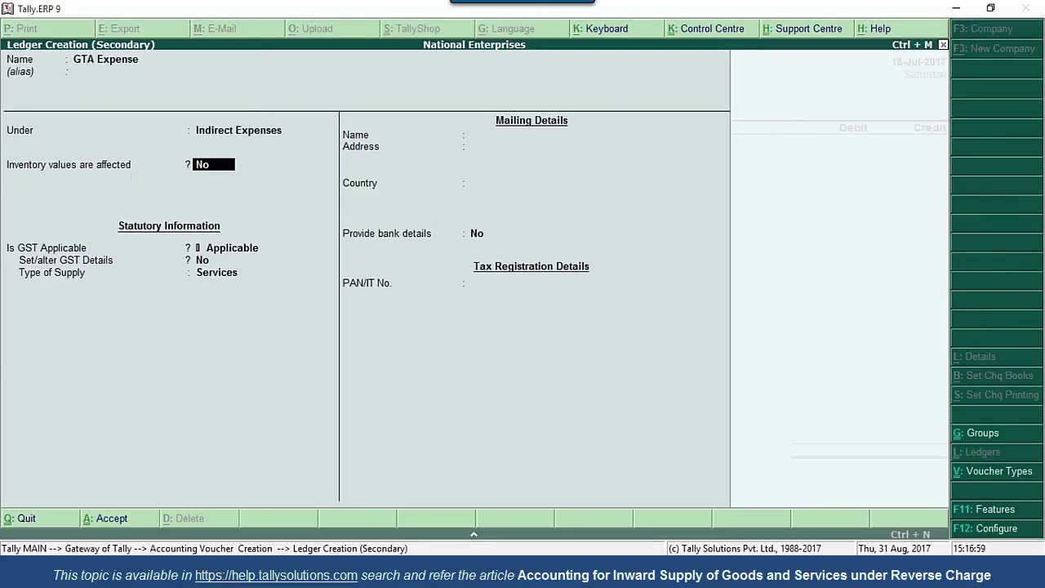
pyautogui.press('Return')
pyautogui.press('Down')
pyautogui.press('Return')
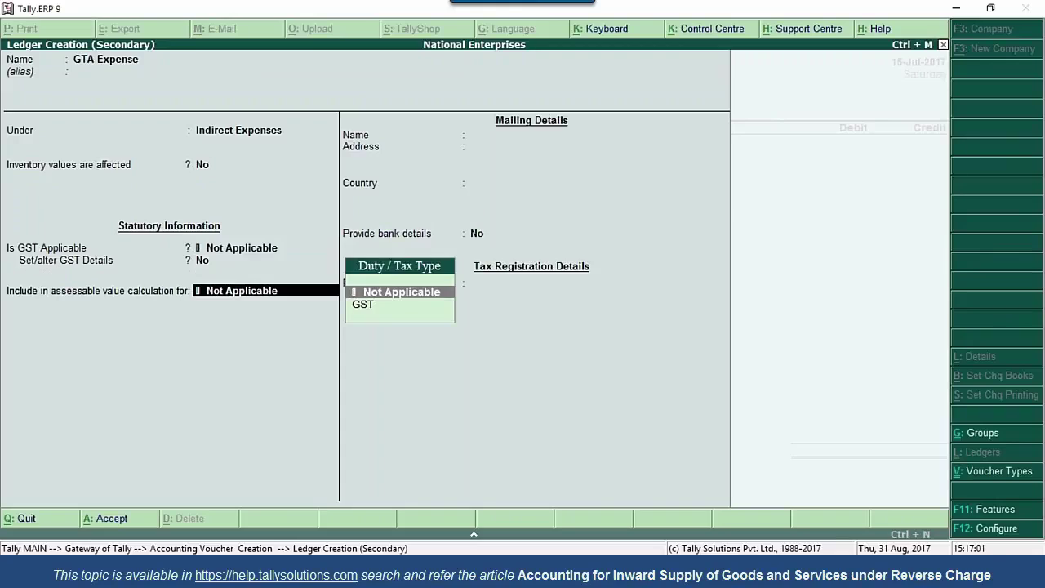
pyautogui.press('Return')
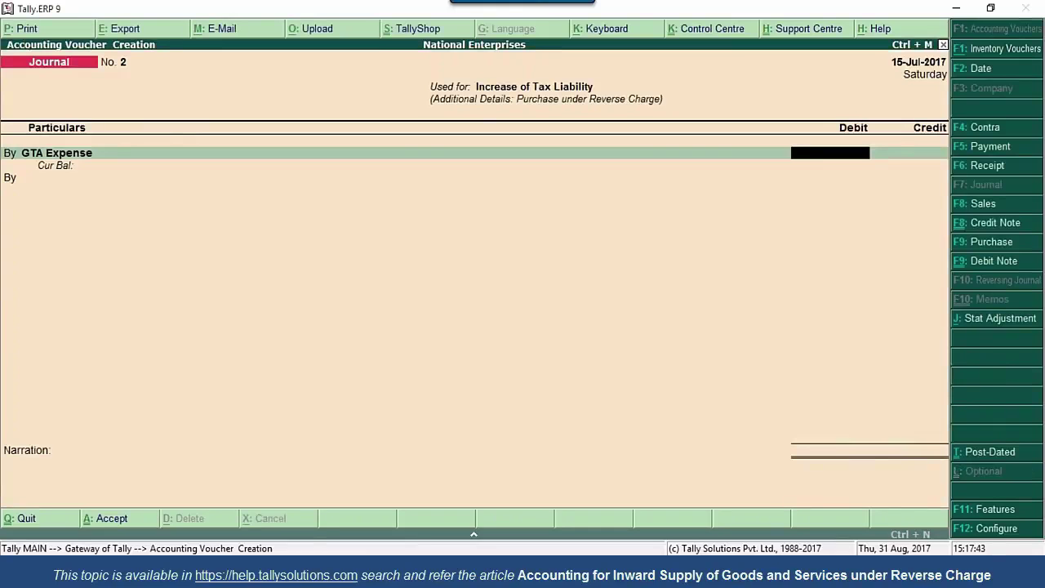
# Debit GTA Expense 2,500 and credit Central Tax 1,250 at a 2.5% rate
pyautogui.write('2500')
pyautogui.press('Return')
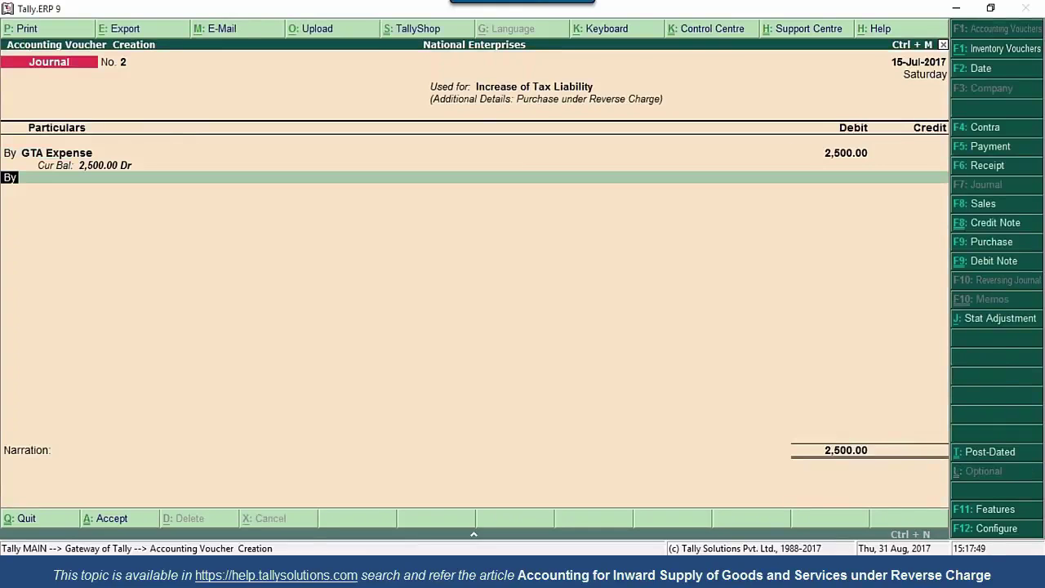
pyautogui.write('t')
pyautogui.press('Return')
pyautogui.write('Cent')
pyautogui.press('Return')
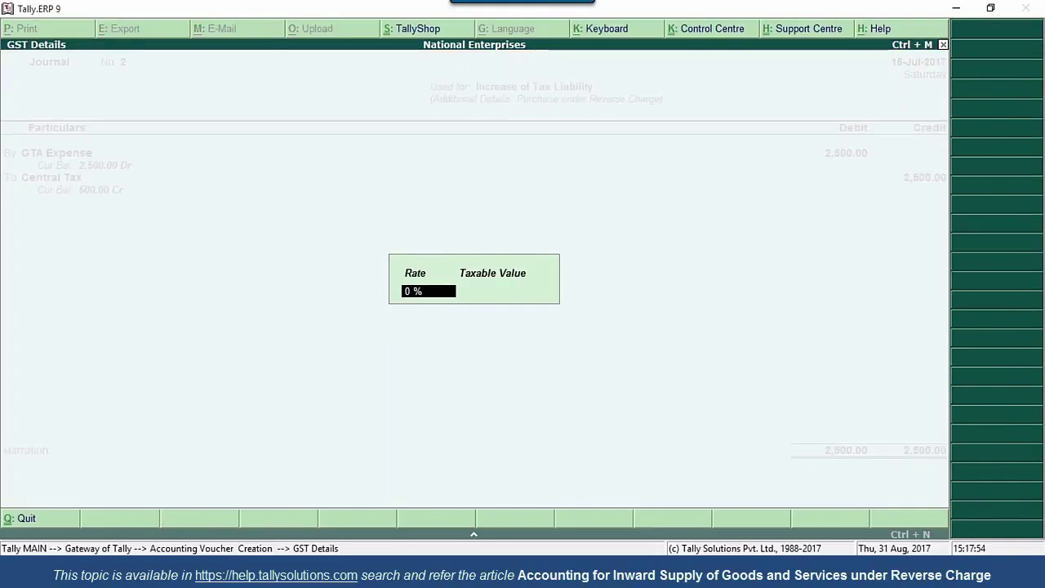
pyautogui.write('2.5')
pyautogui.press('Return')
pyautogui.write('500')
pyautogui.press('Return')
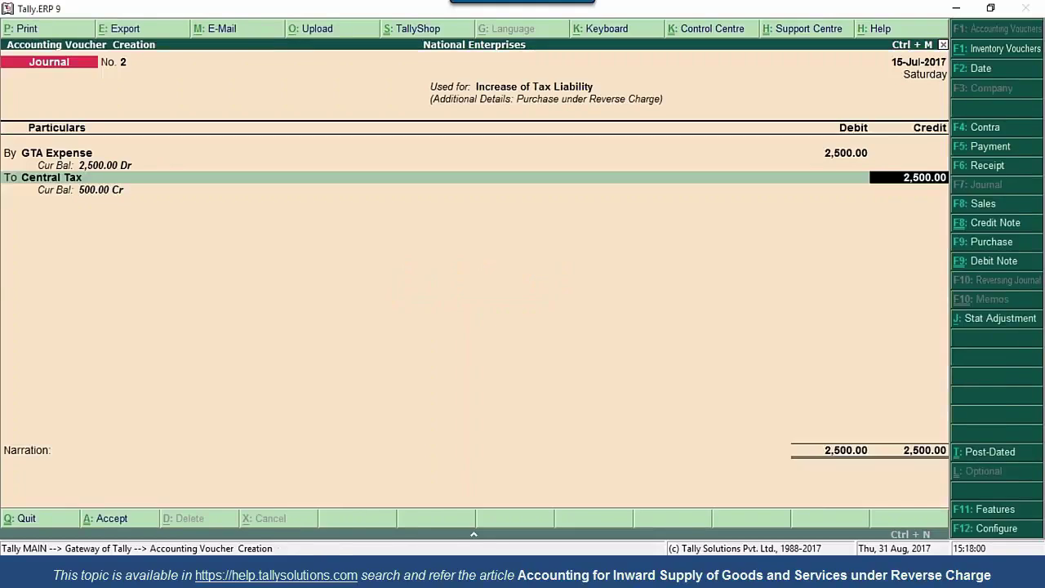
pyautogui.write('1250')
pyautogui.press('Return')
pyautogui.press('Return')
# Credit State Tax 1,250 and save the reverse-charge journal
pyautogui.write('Sta')
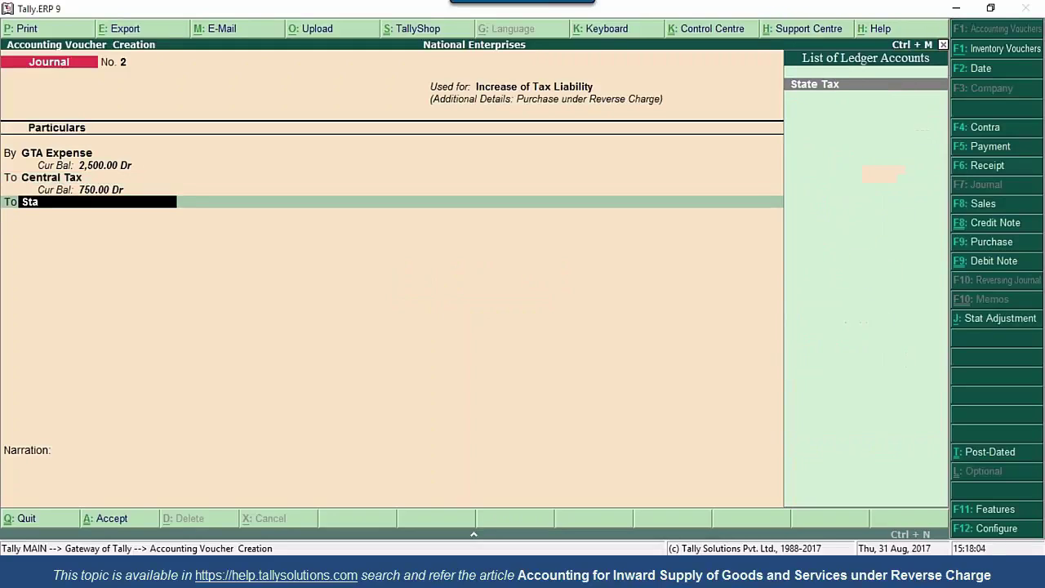
pyautogui.write('t')
pyautogui.press('Return')
pyautogui.press('Return')
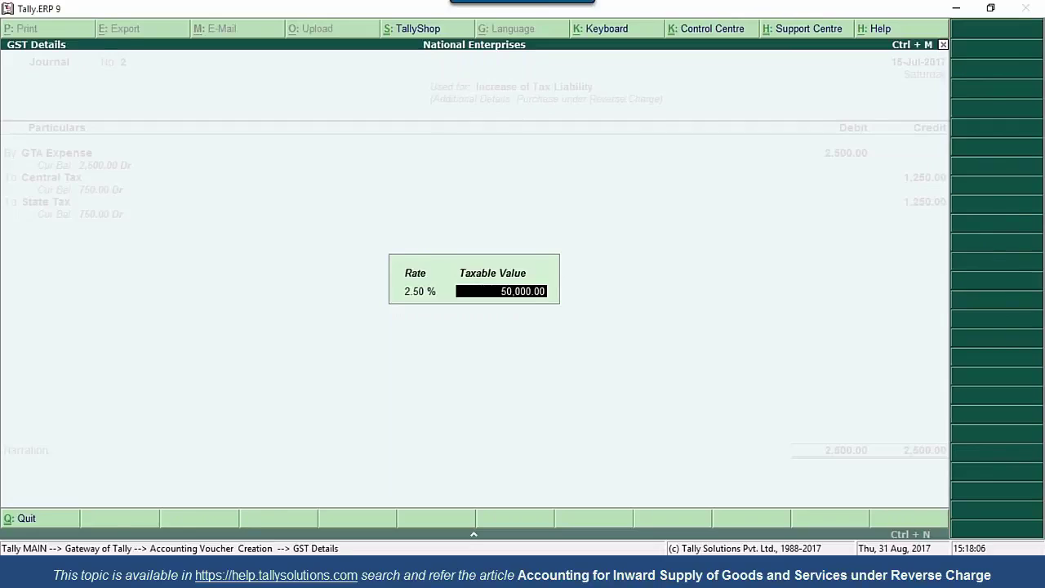
pyautogui.press('Return')
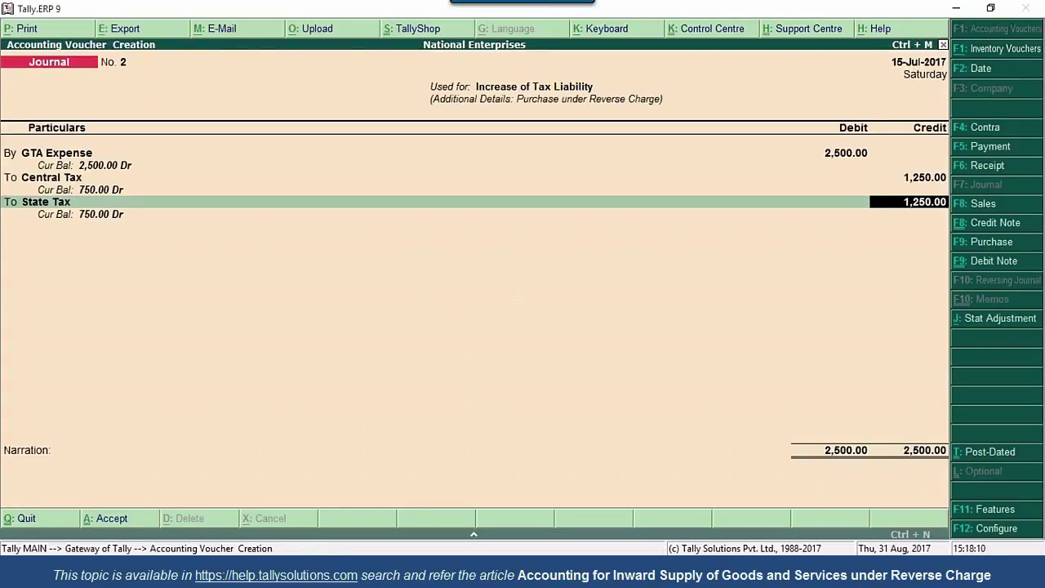
pyautogui.press('Return')
pyautogui.press('Return')
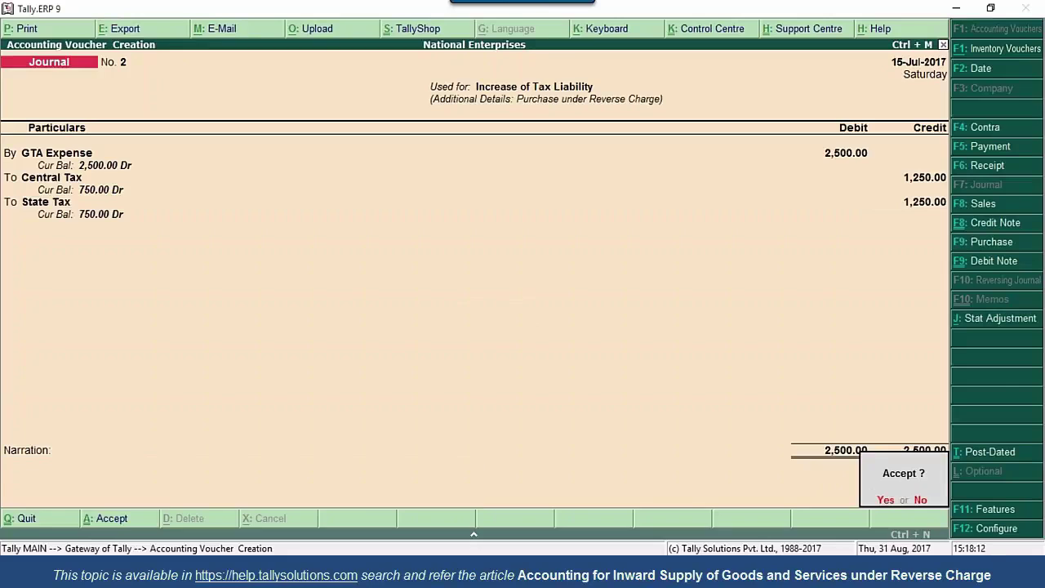
pyautogui.press('y')
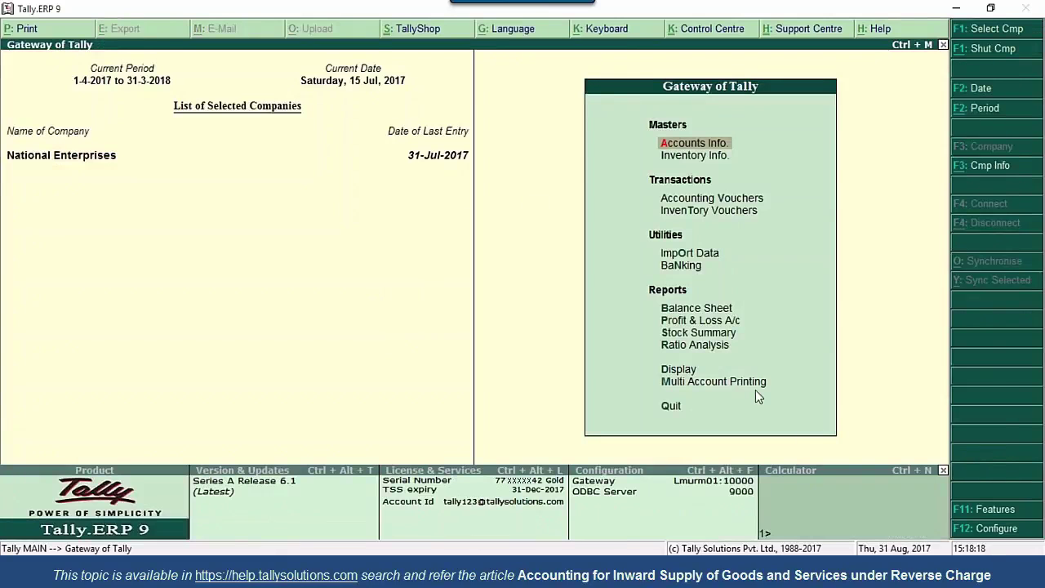
# Start a GST statutory payment for July as Recipient Liability, paid from Kotak Mahindra Bank
pyautogui.click(753, 201)
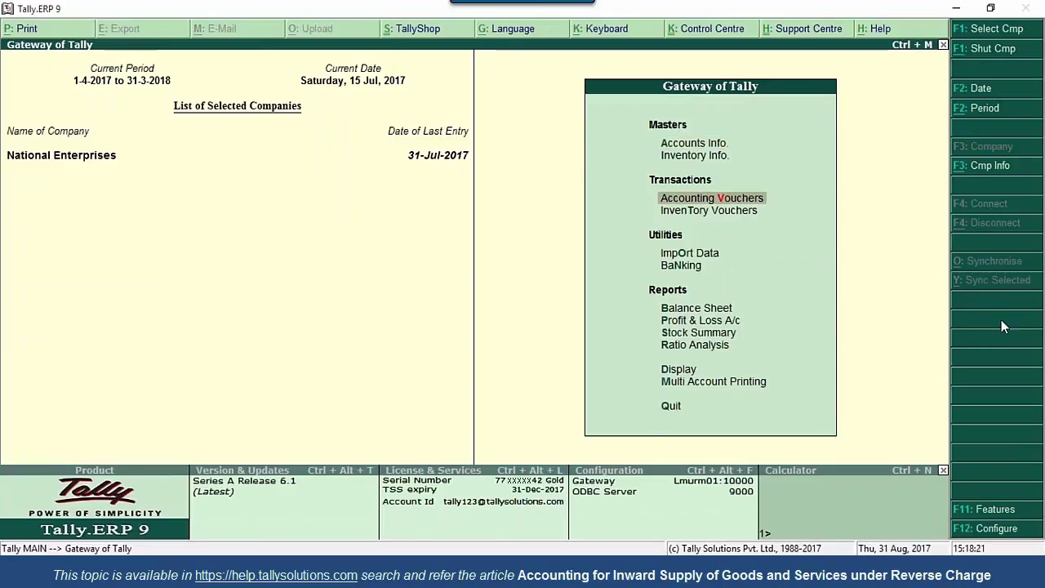
pyautogui.press('Return')
pyautogui.press('F5')
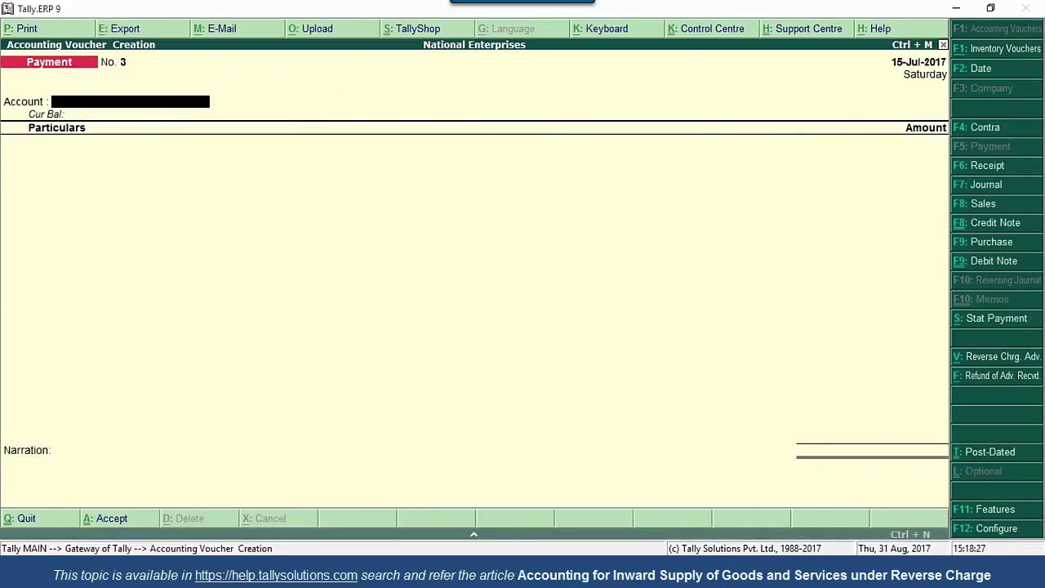
pyautogui.click(999, 323)
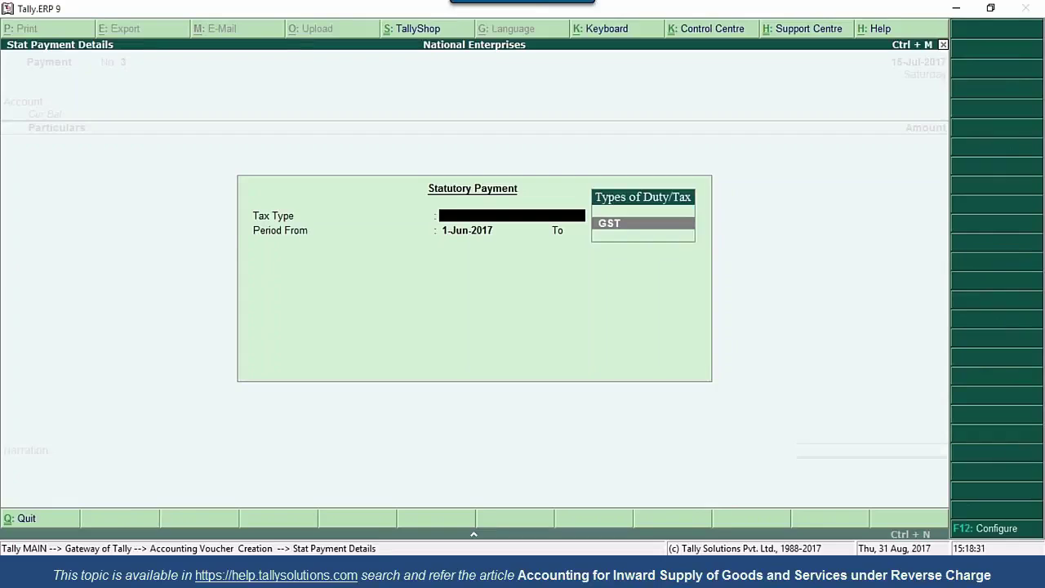
pyautogui.press('Return')
pyautogui.write('jul')
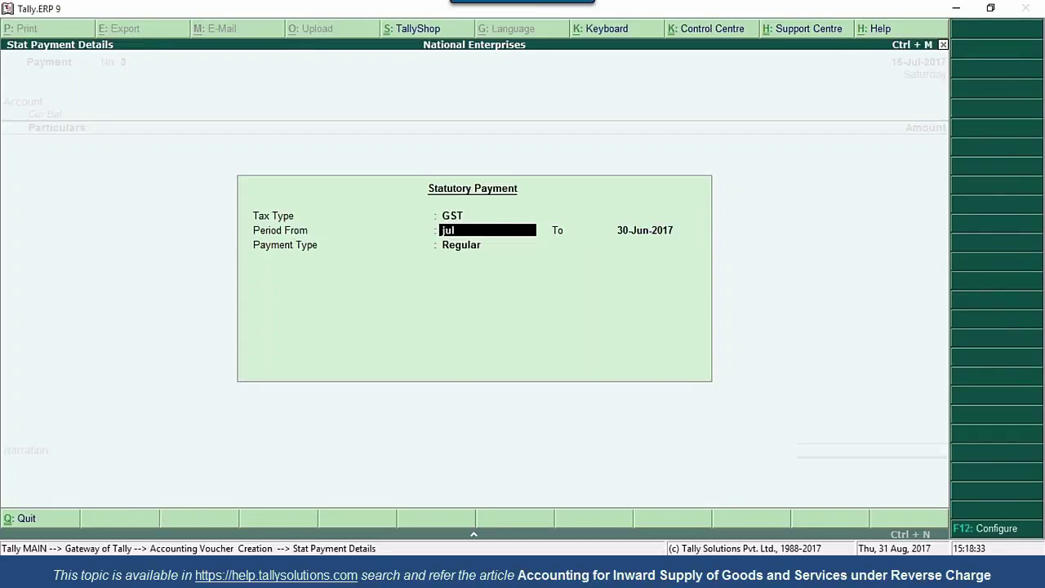
pyautogui.press('Return')
pyautogui.press('Up')
pyautogui.press('Return')
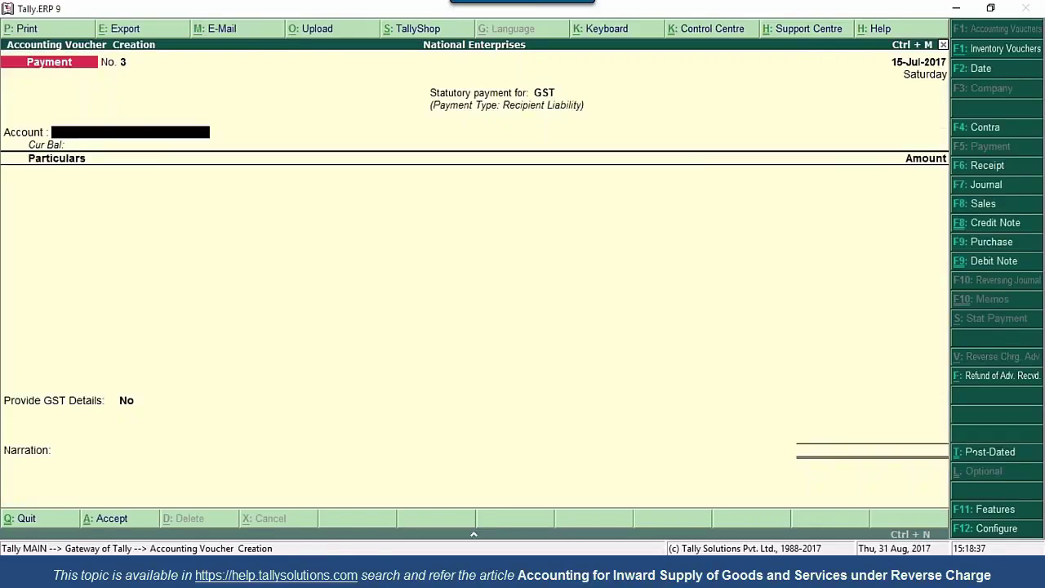
pyautogui.press('Down')
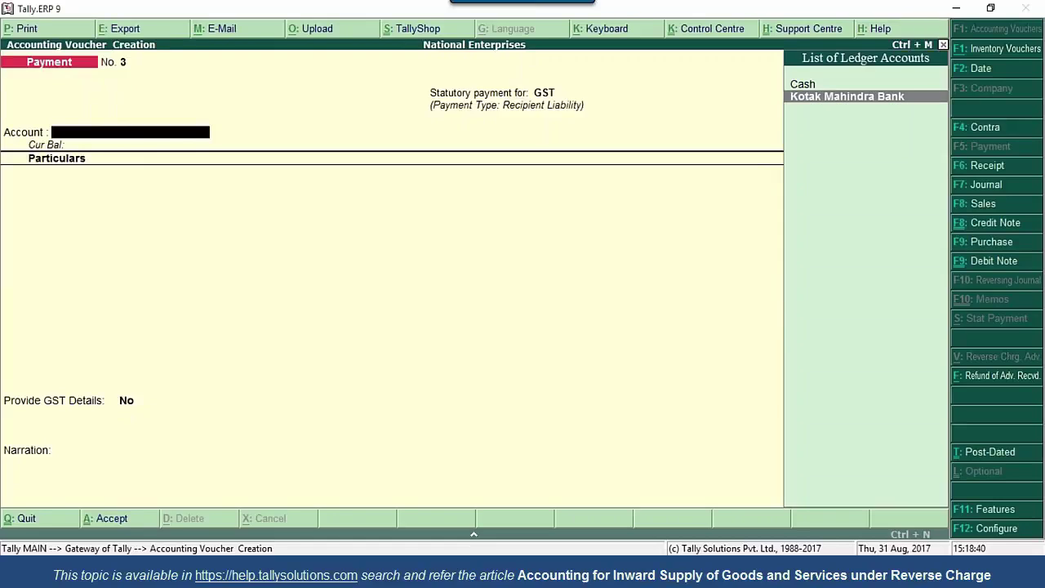
pyautogui.press('Return')
# Pay Central Tax and State Tax 1,250 each, totalling 2,500, and bring up bank details
pyautogui.write('Cent')
pyautogui.press('Return')
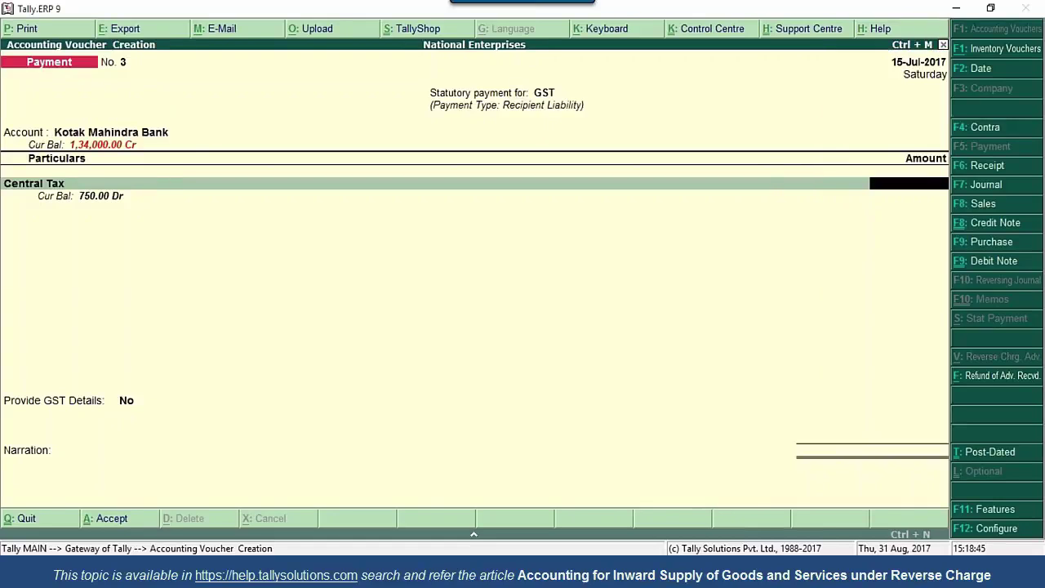
pyautogui.write('1250')
pyautogui.press('Return')
pyautogui.write('Stat')
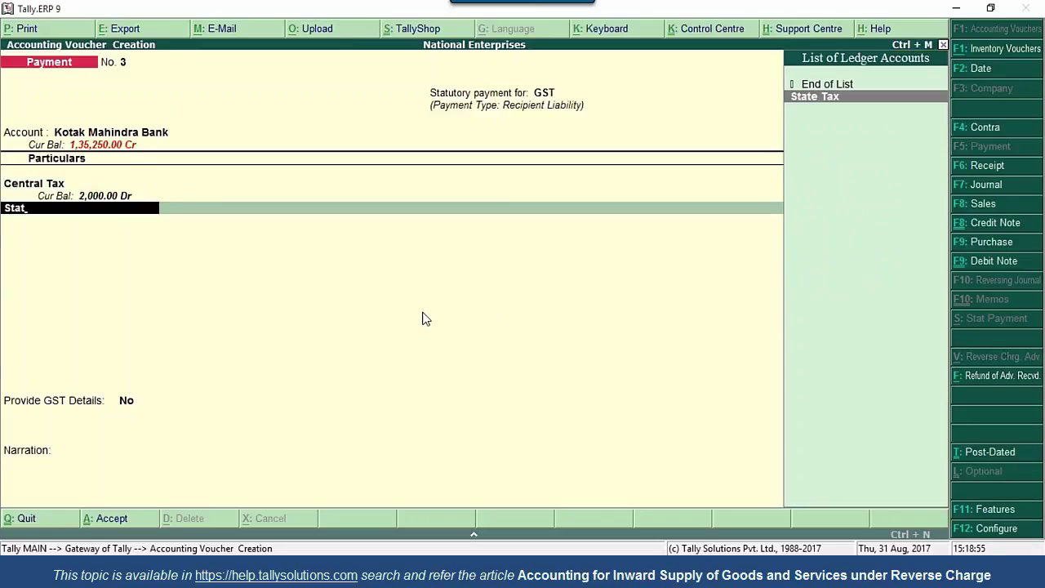
pyautogui.press('Return')
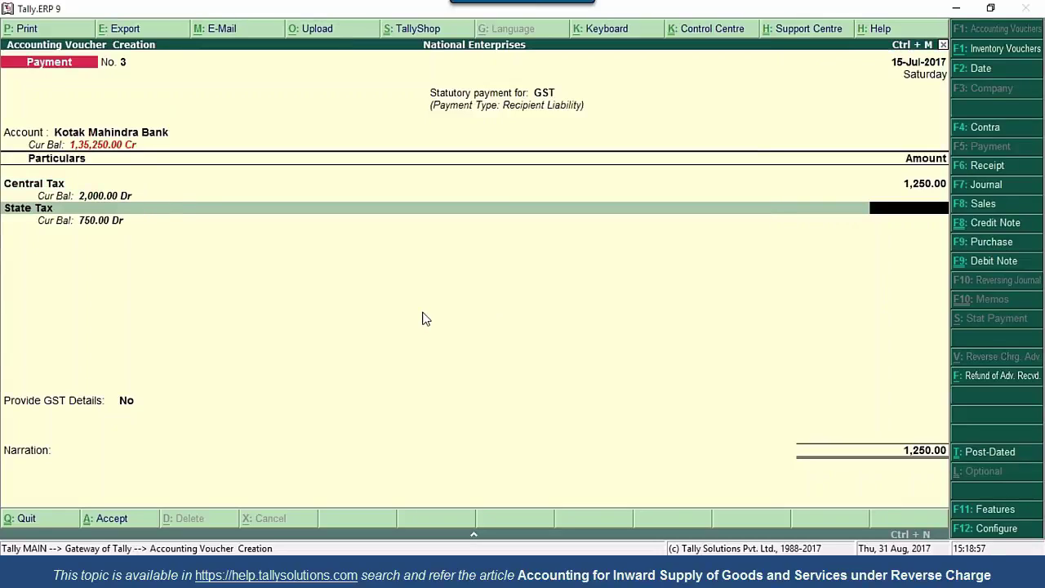
pyautogui.write('1250')
pyautogui.press('Return')
pyautogui.press('Return')
pyautogui.press('Down')
pyautogui.press('Return')
pyautogui.press('Return')
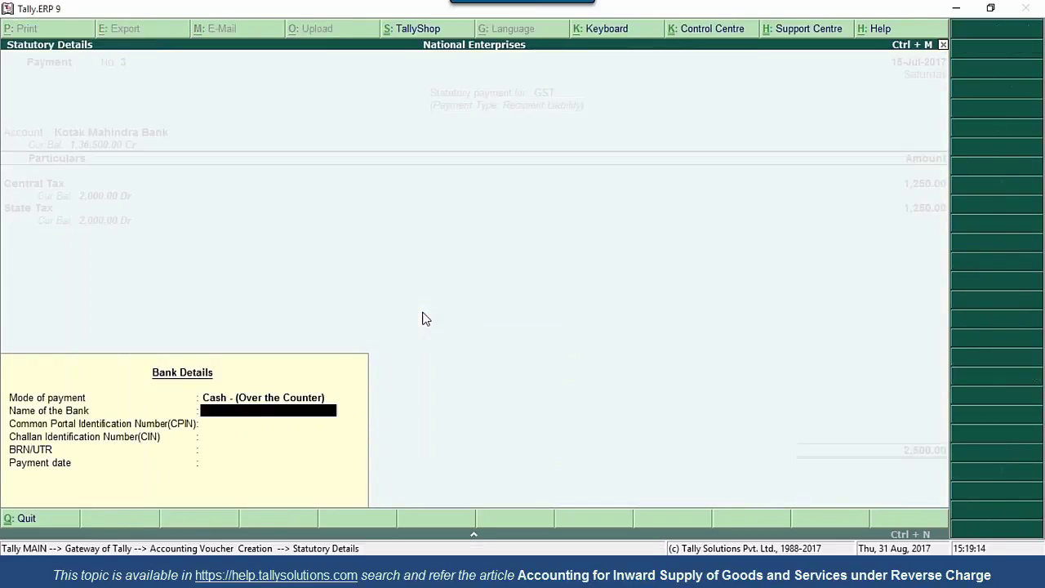
pyautogui.press('Return')
pyautogui.press('Return')
pyautogui.press('Return')
pyautogui.press('Return')
pyautogui.press('Return')
# Move through the bank details into the e-Fund Transfer bank allocation for 2,500
pyautogui.press('Return')
pyautogui.press('Return')
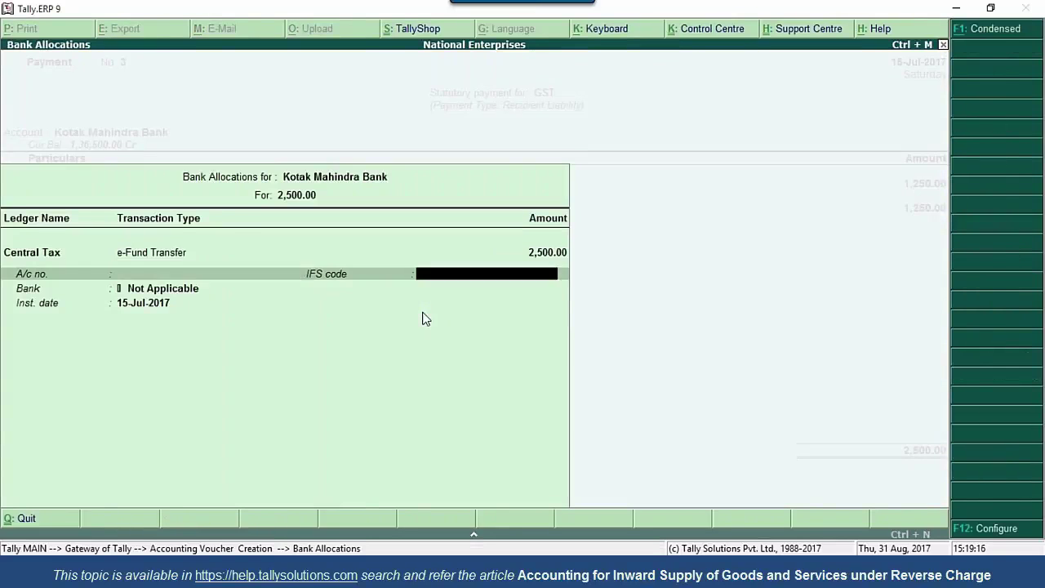
pyautogui.press('Return')
pyautogui.press('Return')
pyautogui.press('Return')
pyautogui.press('Return')
pyautogui.press('Return')
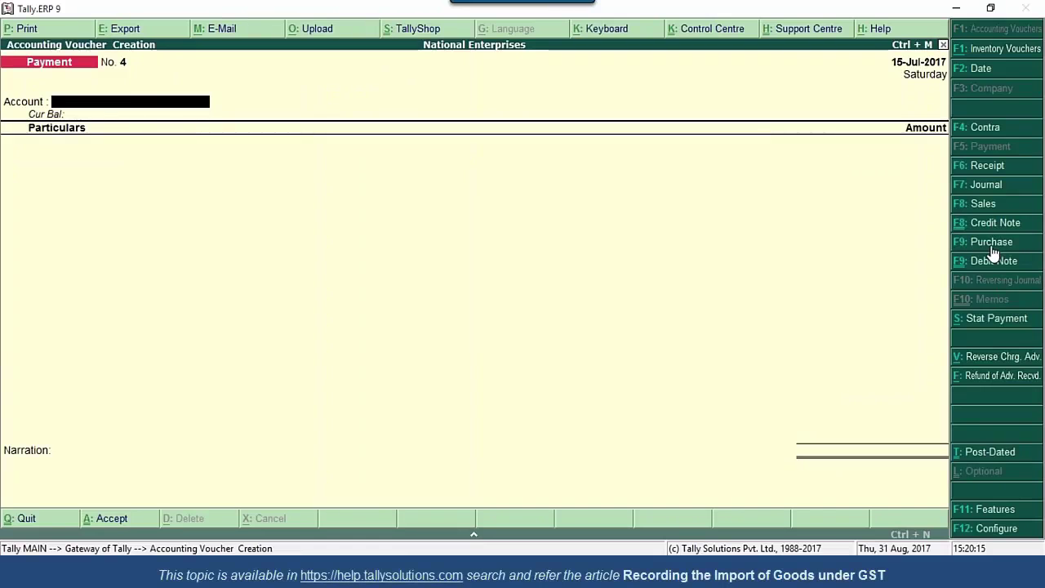
# Open a Purchase item invoice and create supplier Global Enterprises_singapore under Sundry Creditors, country Singapore
pyautogui.press('F9')
pyautogui.hotkey('ctrl', 'i')
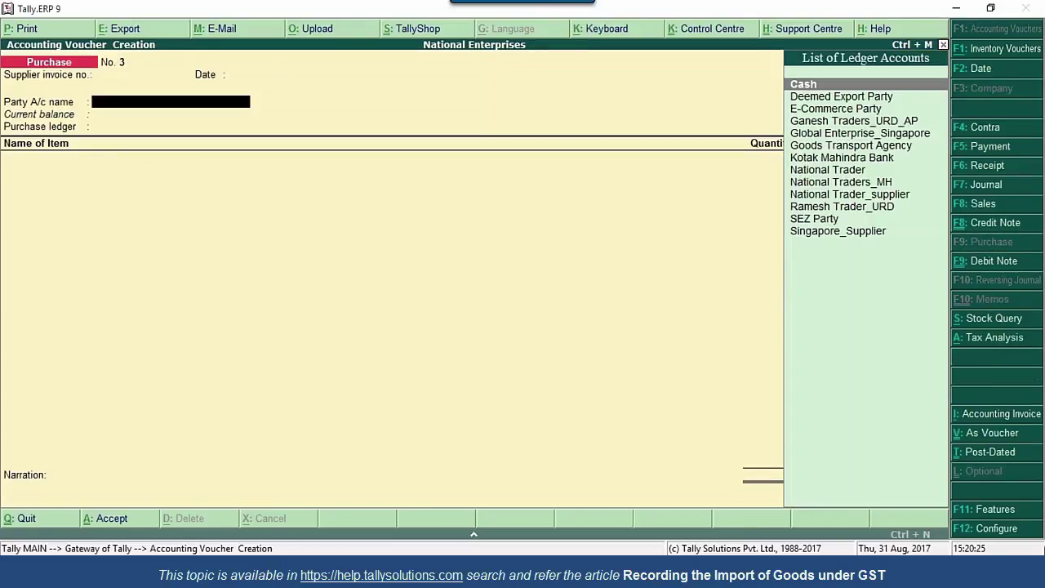
pyautogui.hotkey('alt', 'c')
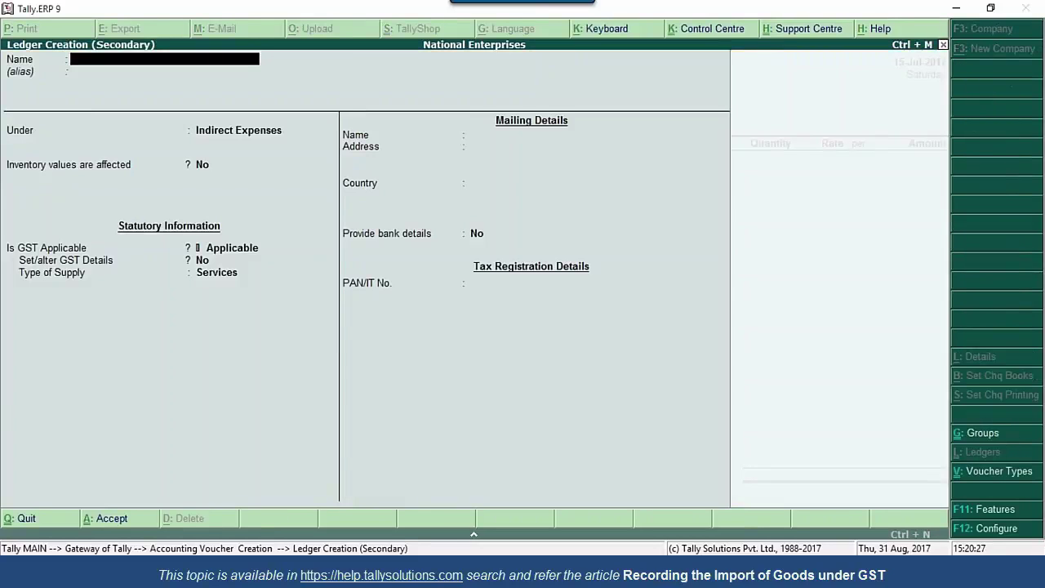
pyautogui.write('bal Enter')
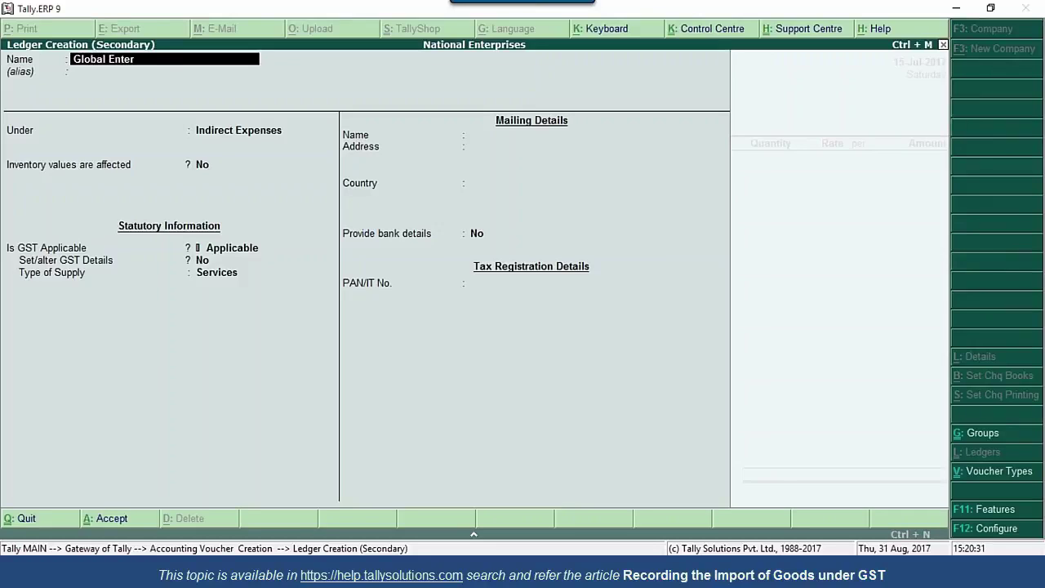
pyautogui.write('prises_singapore')
pyautogui.press('Return')
pyautogui.press('Return')
pyautogui.write('Sun')
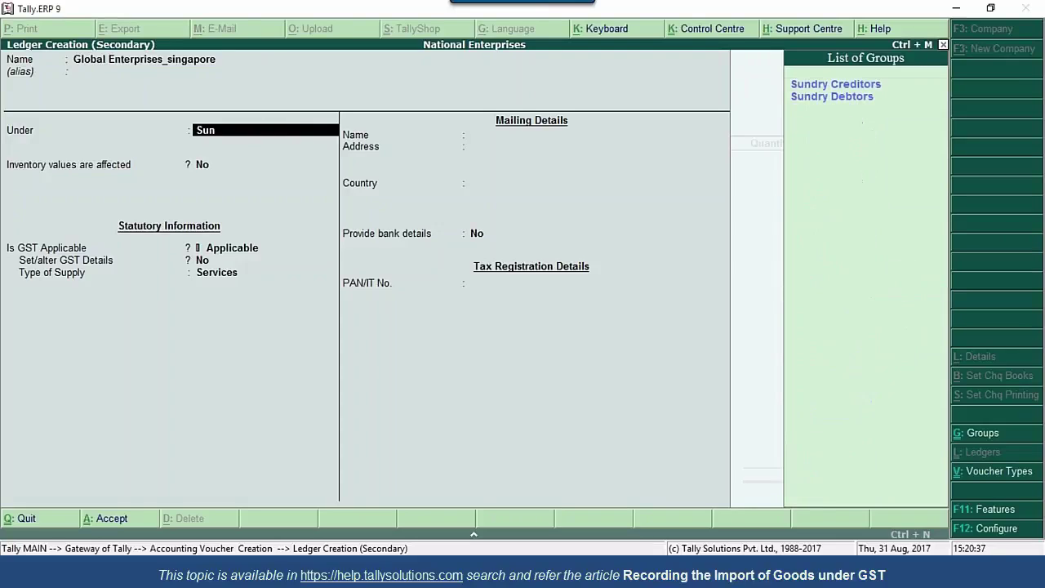
pyautogui.press('Return')
pyautogui.press('Return')
pyautogui.press('Return')
pyautogui.press('Return')
pyautogui.press('Return')
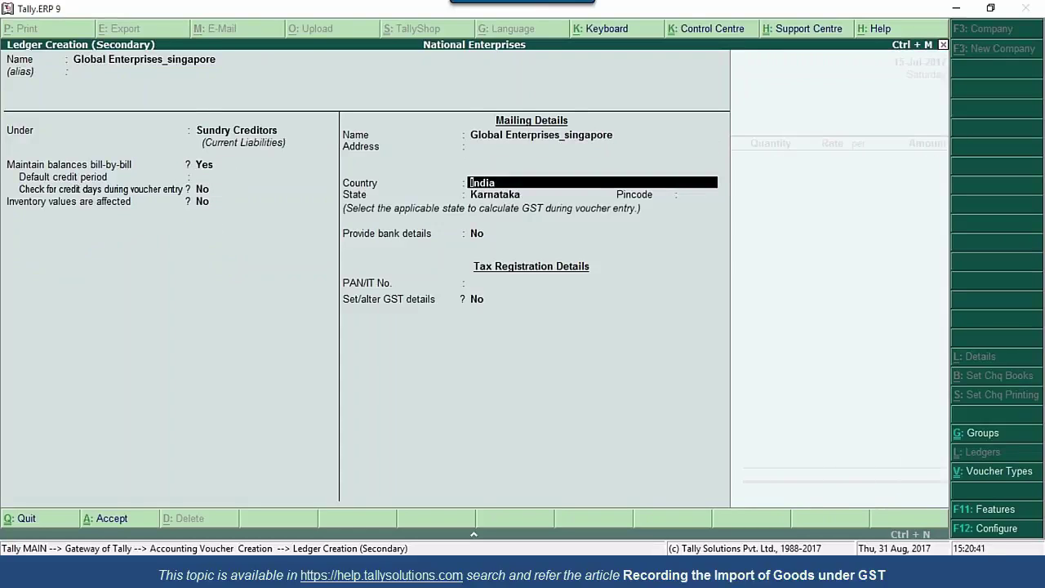
pyautogui.write('Sin')
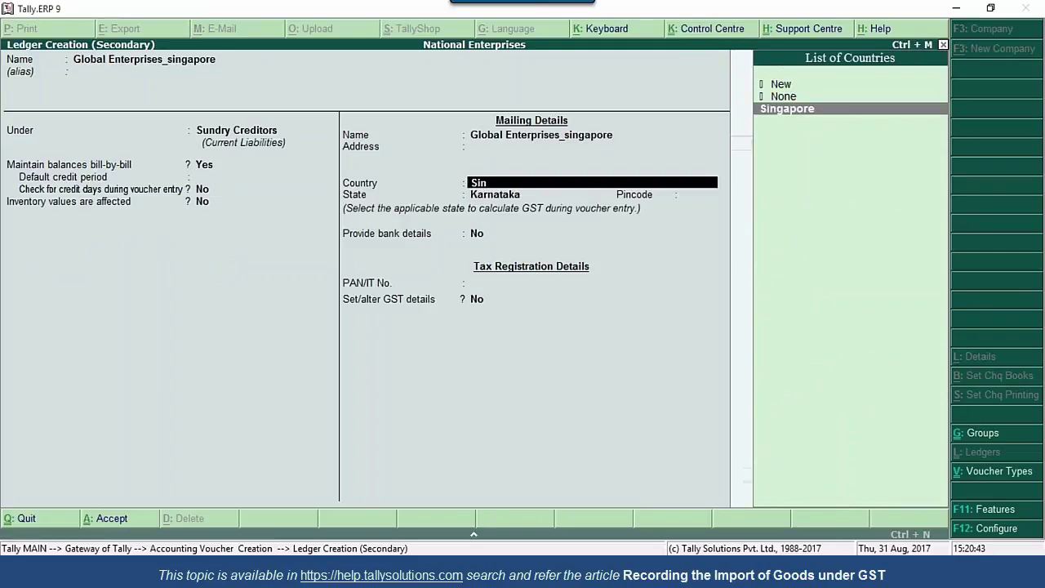
pyautogui.press('Return')
pyautogui.press('Return')
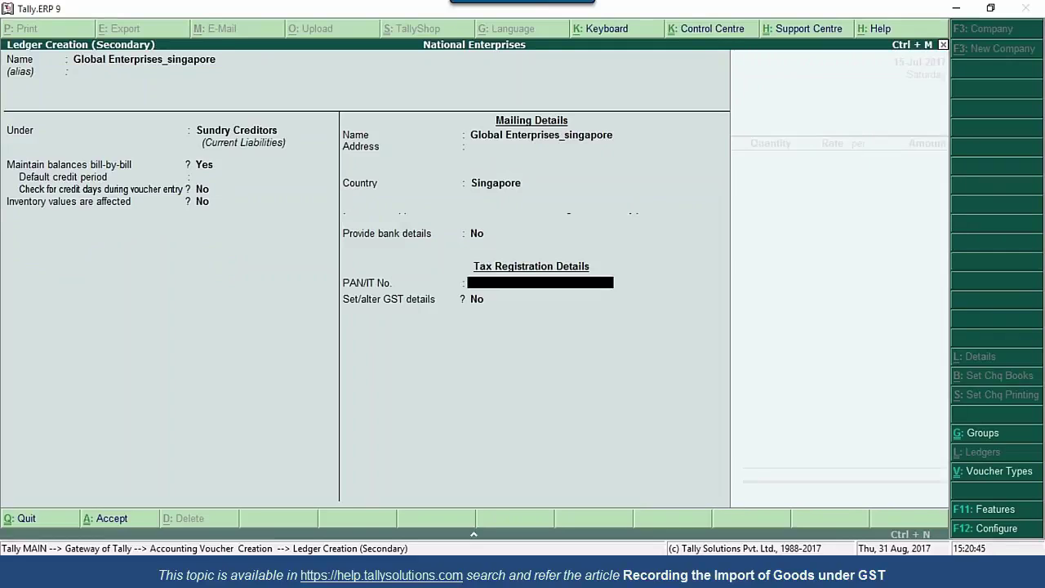
pyautogui.press('Return')
pyautogui.press('Return')
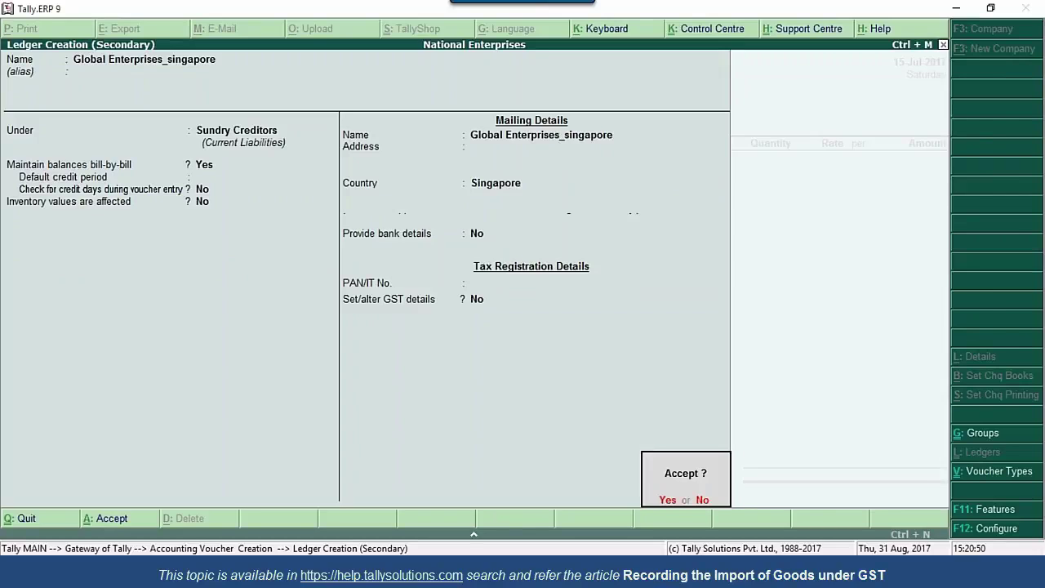
# Save the supplier ledger and enter 1 Mobile Phone at 50,000 under the Purchases ledger
pyautogui.press('y')
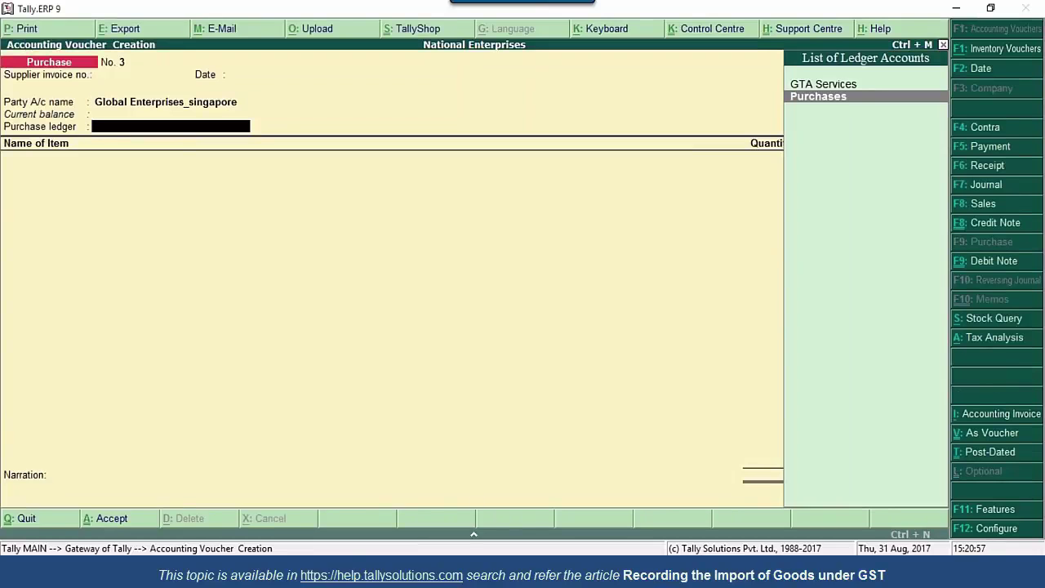
pyautogui.press('Return')
pyautogui.press('Down')
pyautogui.press('Down')
pyautogui.press('Down')
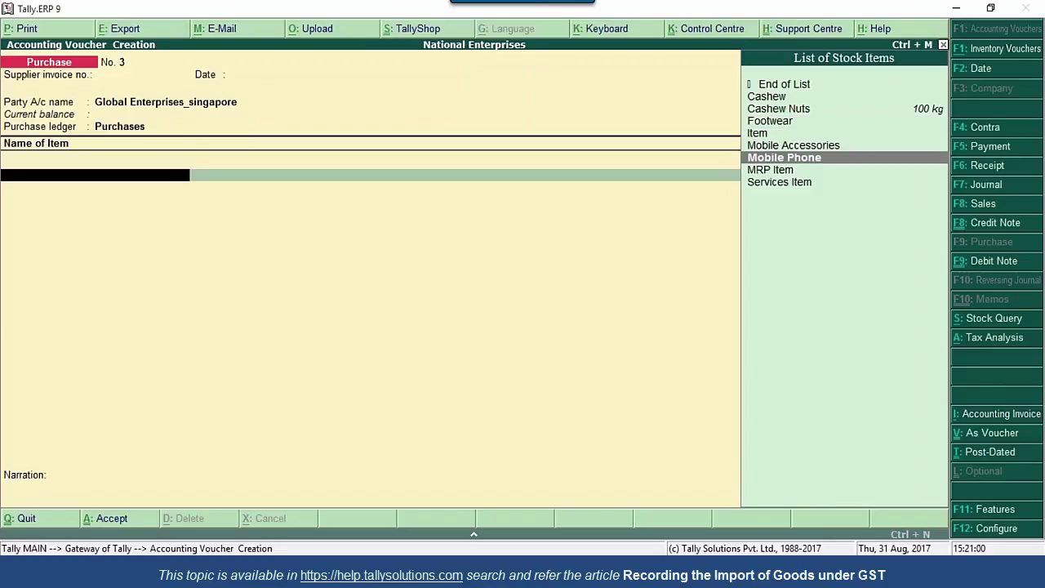
pyautogui.press('Return')
pyautogui.write('1')
pyautogui.press('Return')
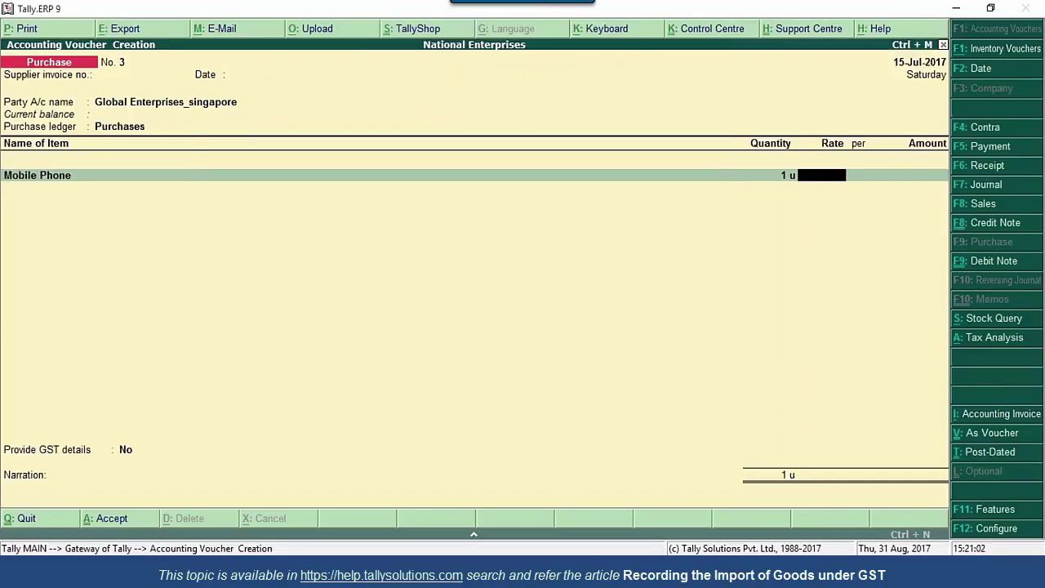
pyautogui.write('50000')
pyautogui.press('Return')
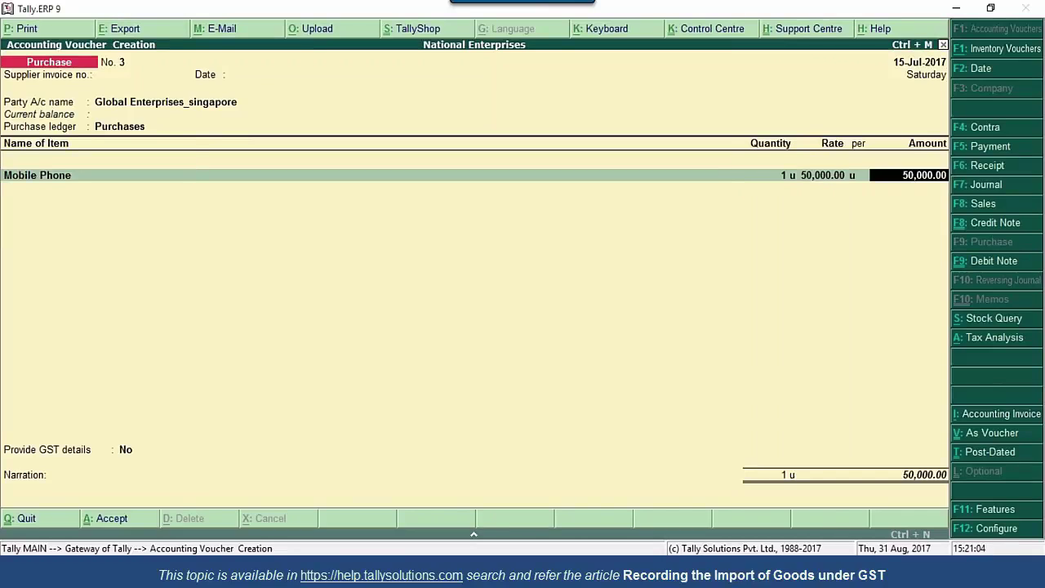
pyautogui.press('Return')
pyautogui.press('Return')
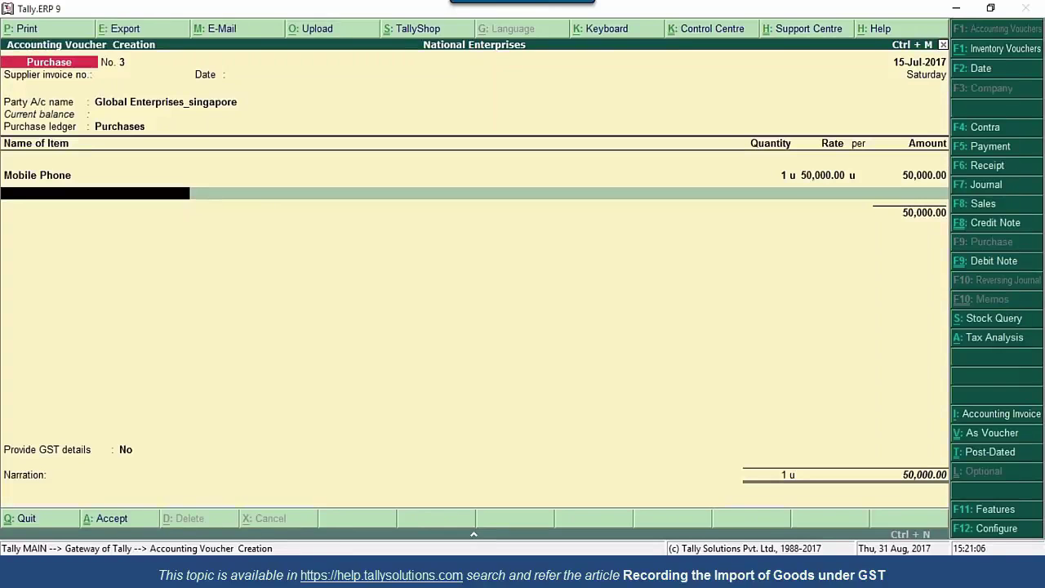
pyautogui.press('Return')
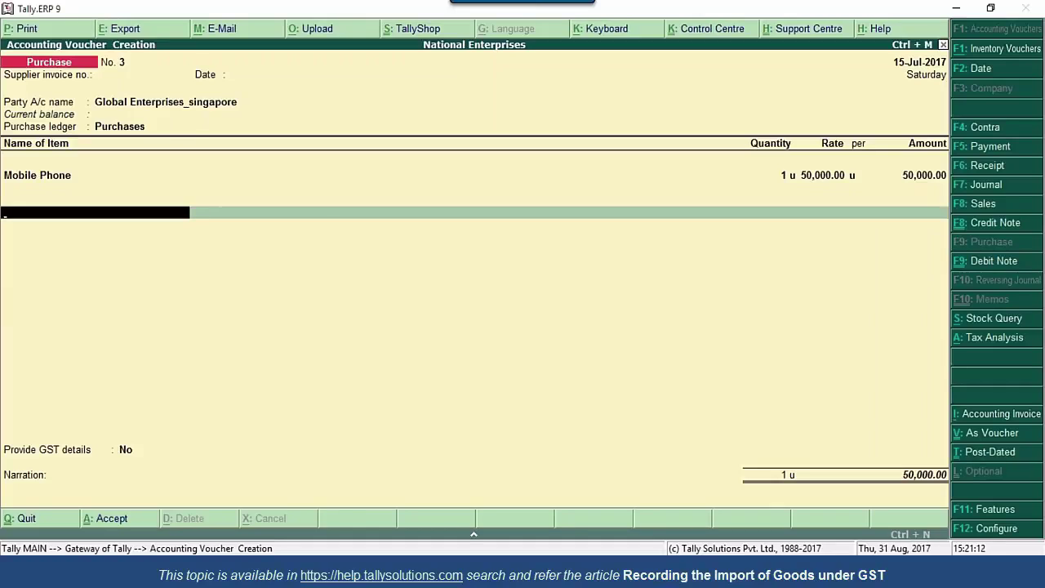
# Finish the invoice without tax lines, accept bill-wise details, and save the purchase
pyautogui.write('Int')
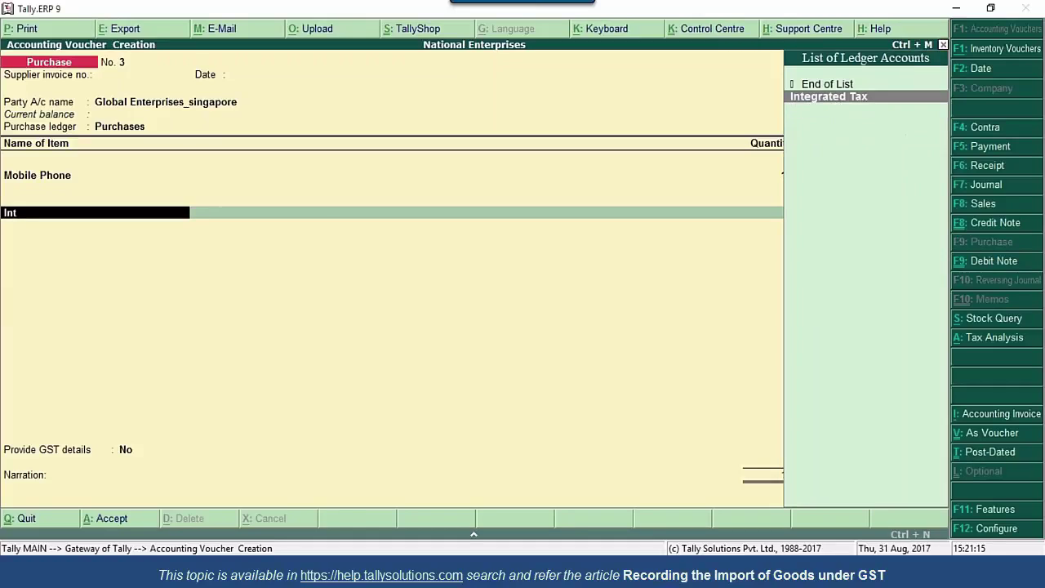
pyautogui.press('BackSpace')
pyautogui.press('BackSpace')
pyautogui.press('BackSpace')
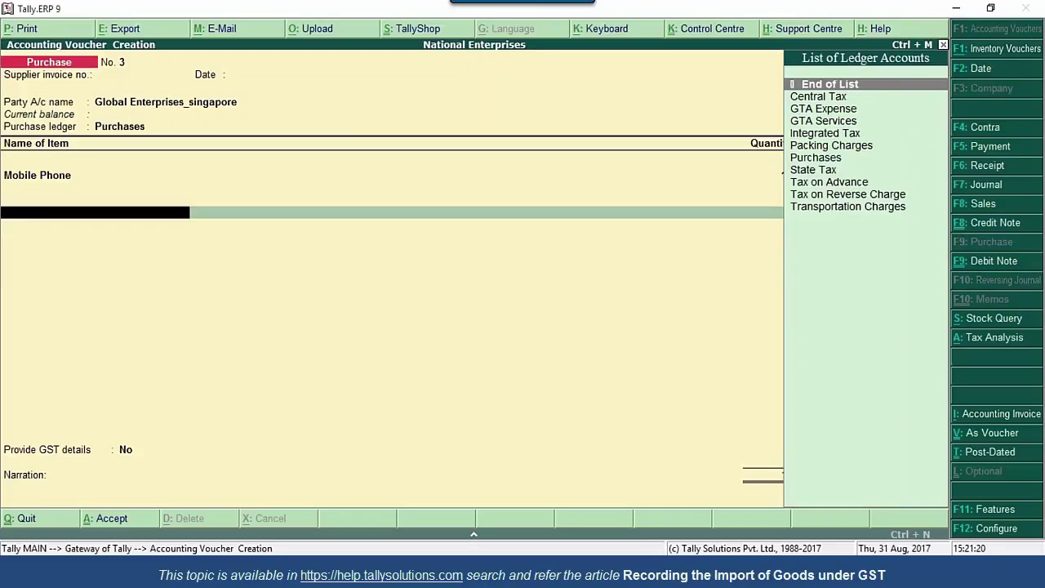
pyautogui.press('Return')
pyautogui.press('Return')
pyautogui.press('Return')
pyautogui.press('Return')
pyautogui.press('Return')
pyautogui.press('Return')
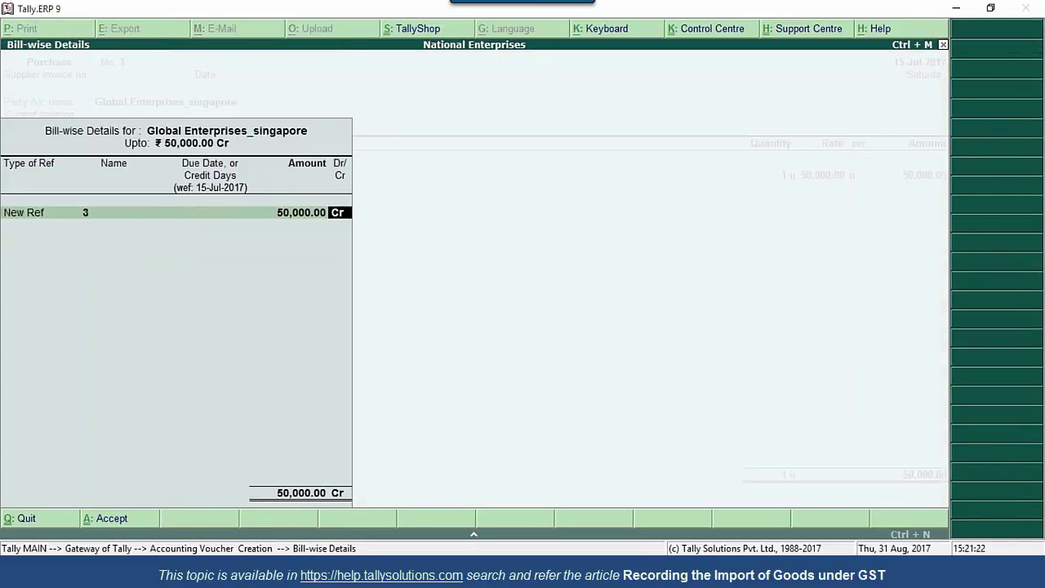
pyautogui.press('Return')
pyautogui.press('Return')
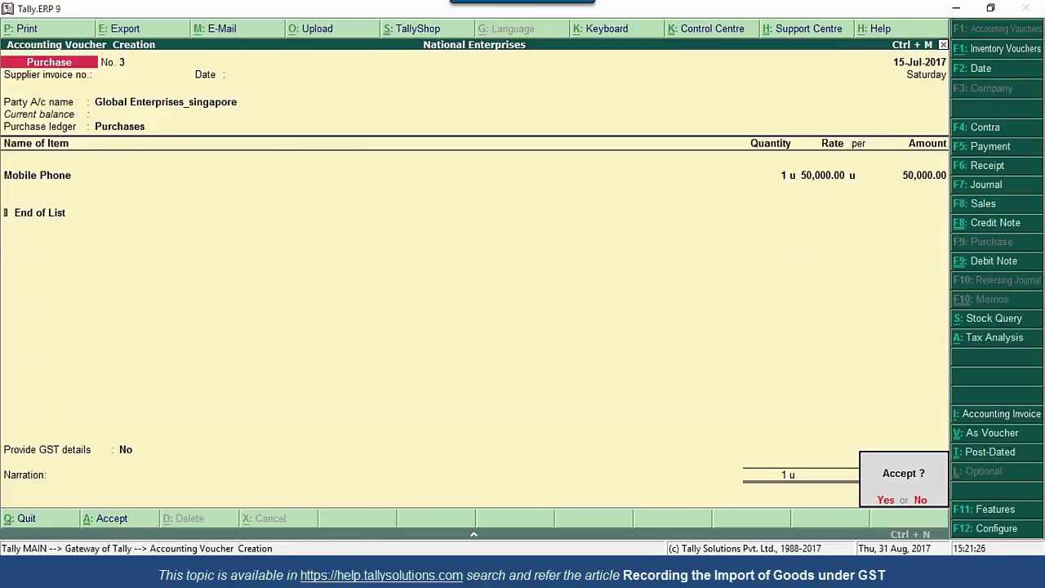
pyautogui.press('Return')
pyautogui.press('Escape')
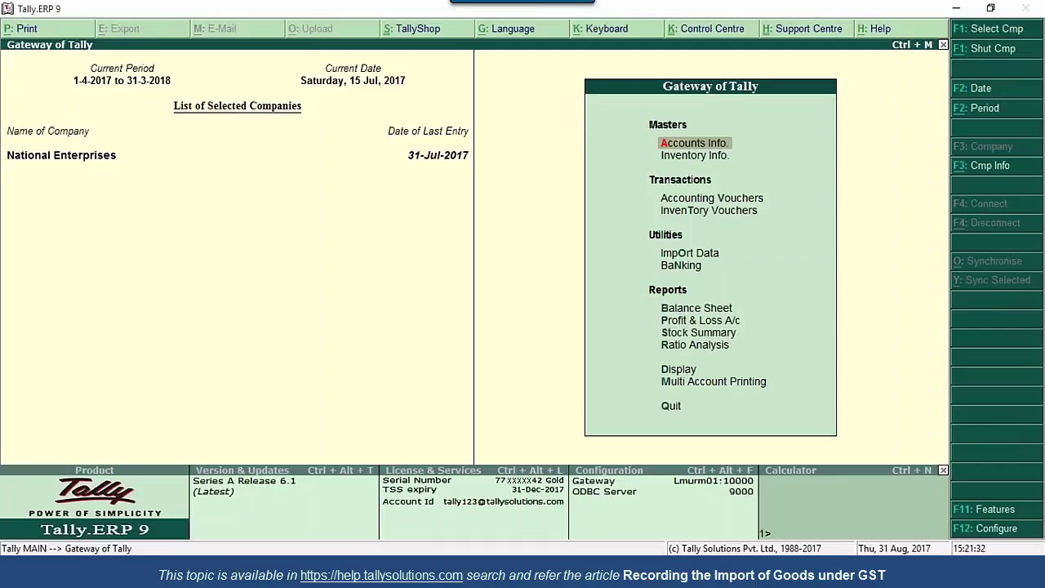
# Start a payment from Kotak Mahindra Bank paying 50,000 to Global Enterprises_singapore
pyautogui.press('v')
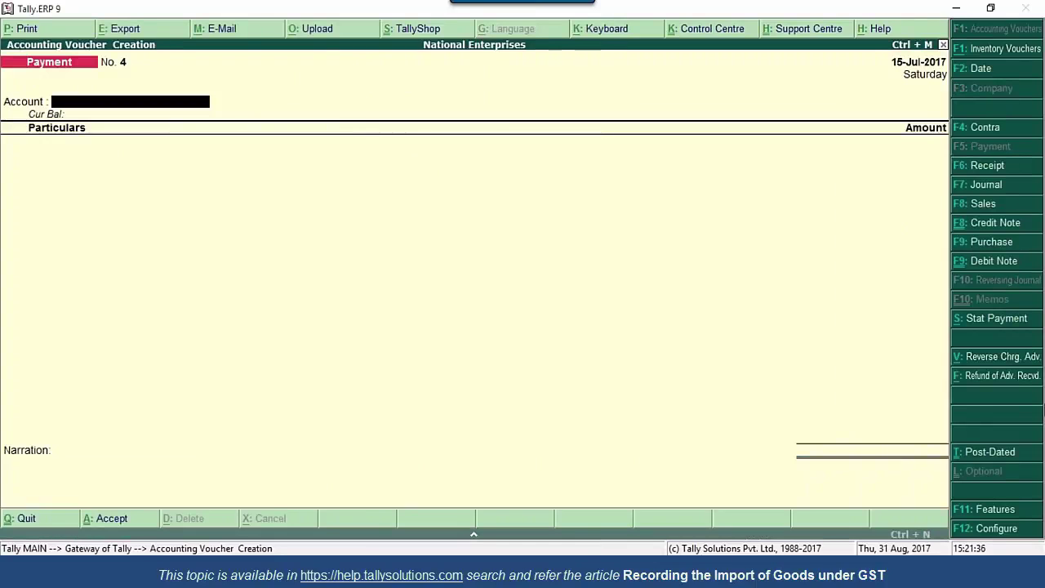
pyautogui.press('Down')
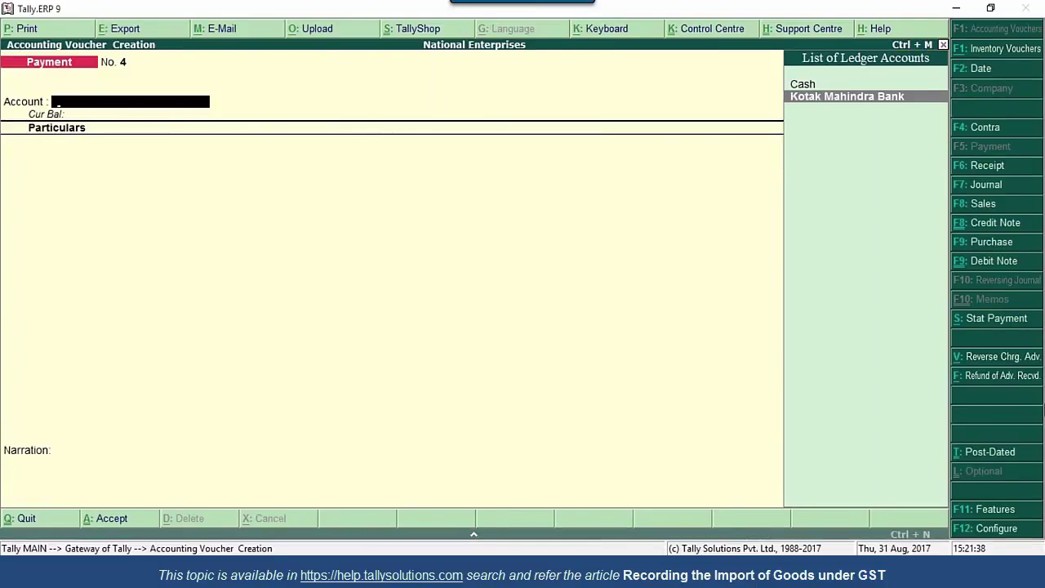
pyautogui.press('Return')
pyautogui.write('Glo')
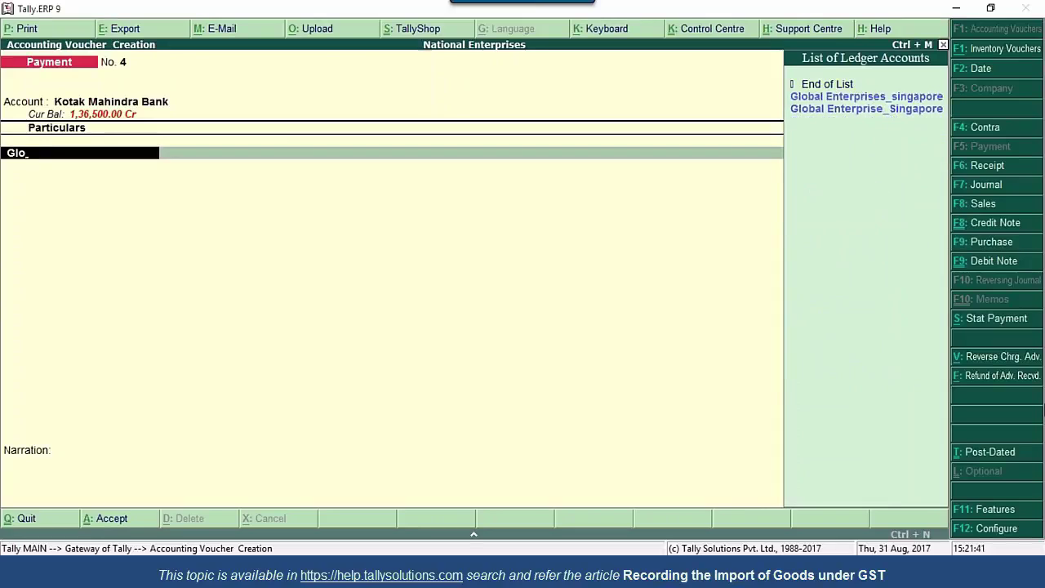
pyautogui.press('Down')
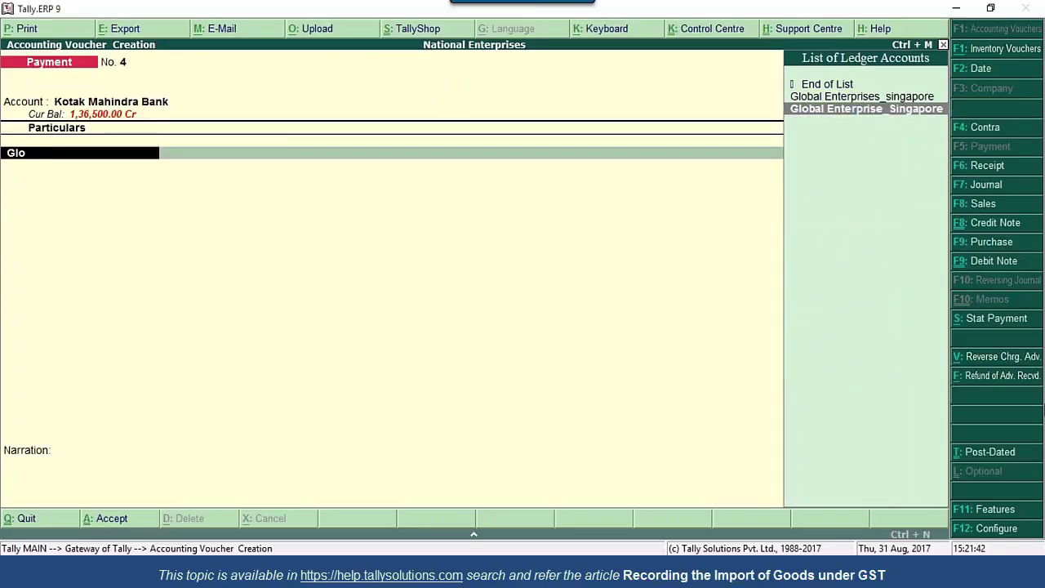
pyautogui.press('Return')
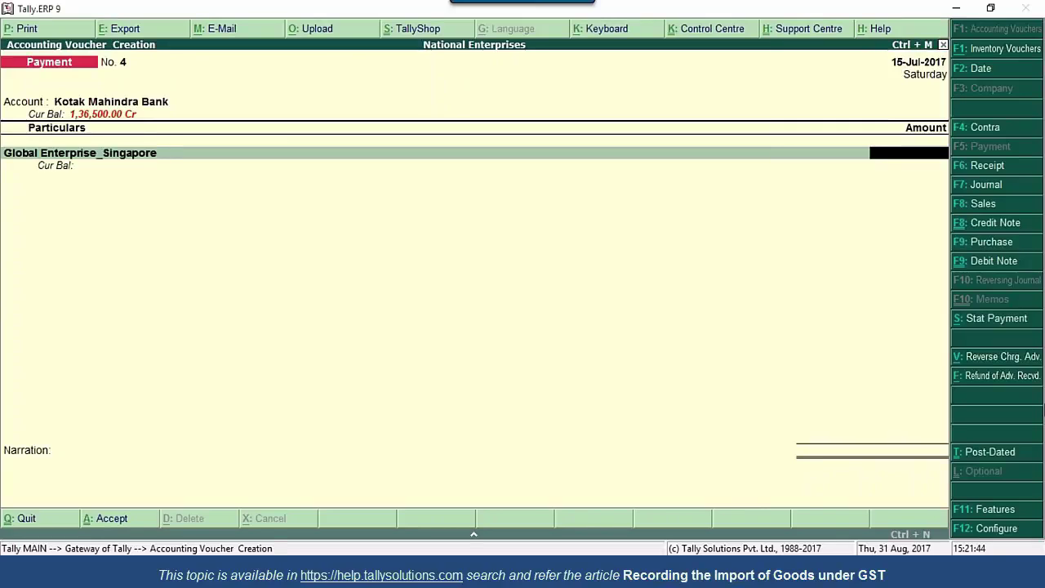
pyautogui.press('BackSpace')
pyautogui.press('Up')
pyautogui.press('Return')
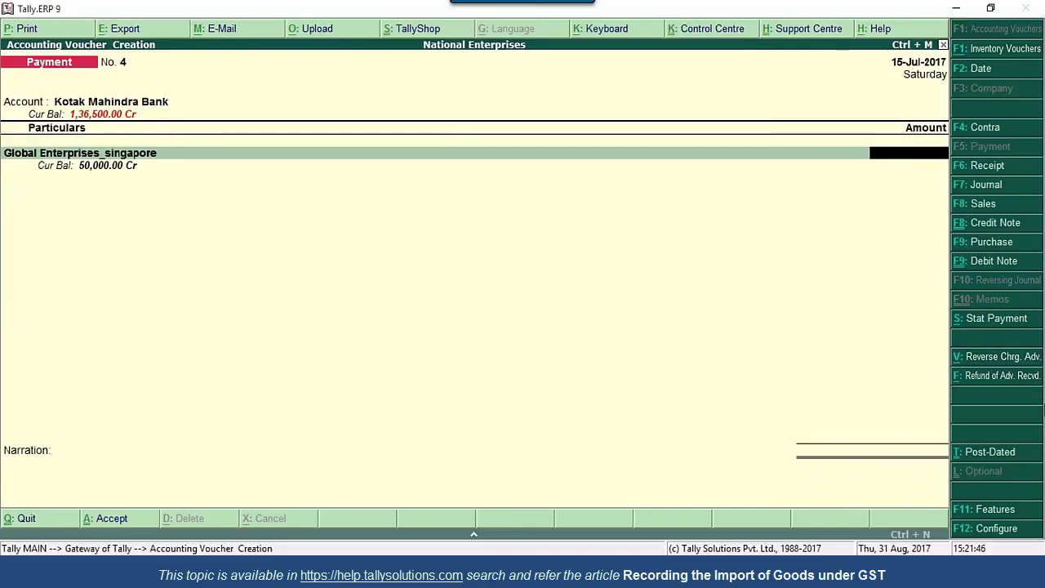
pyautogui.write('50000')
pyautogui.press('Return')
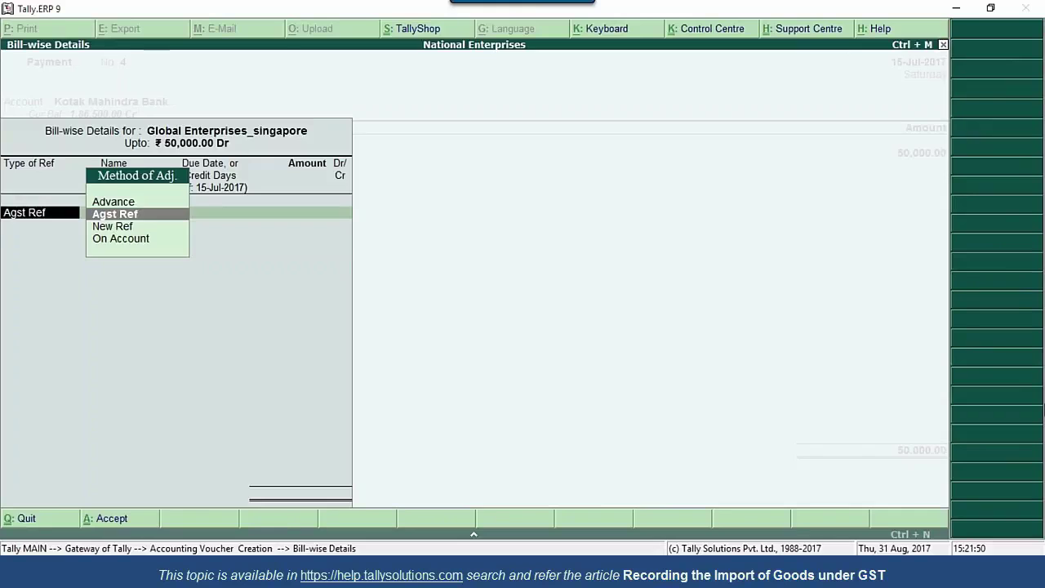
# Settle it against bill 3 with an e-Fund Transfer bank allocation
pyautogui.press('Return')
pyautogui.press('Return')
pyautogui.press('Return')
pyautogui.press('Return')
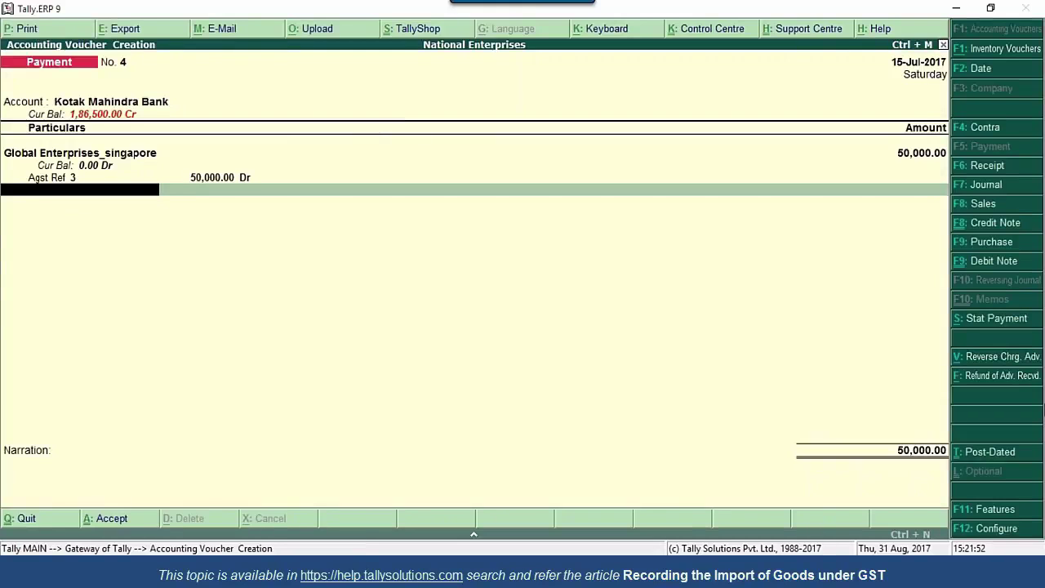
pyautogui.press('Return')
pyautogui.press('Return')
pyautogui.press('Return')
pyautogui.press('Return')
pyautogui.press('Return')
pyautogui.press('Return')
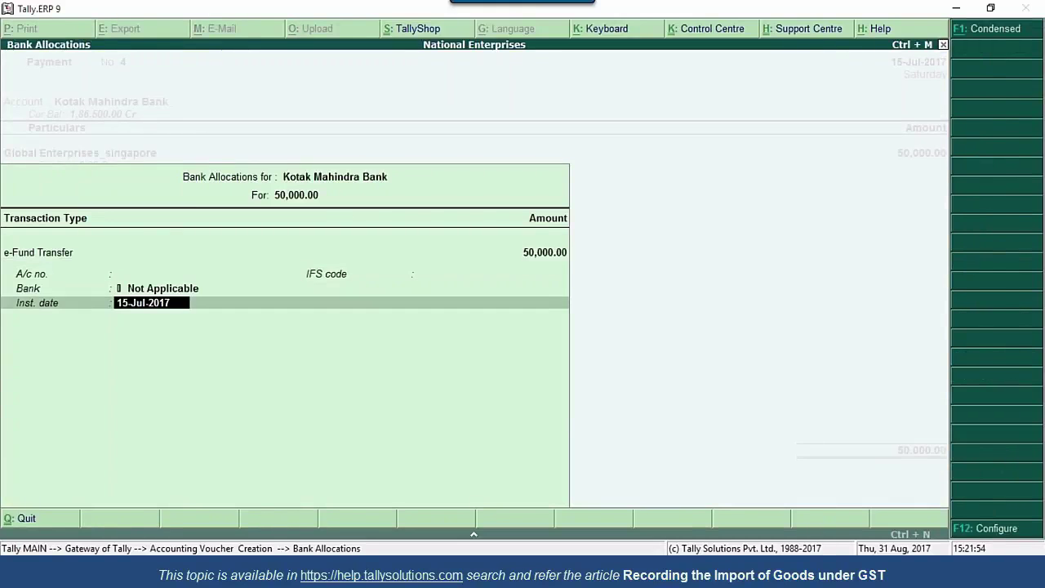
pyautogui.press('Return')
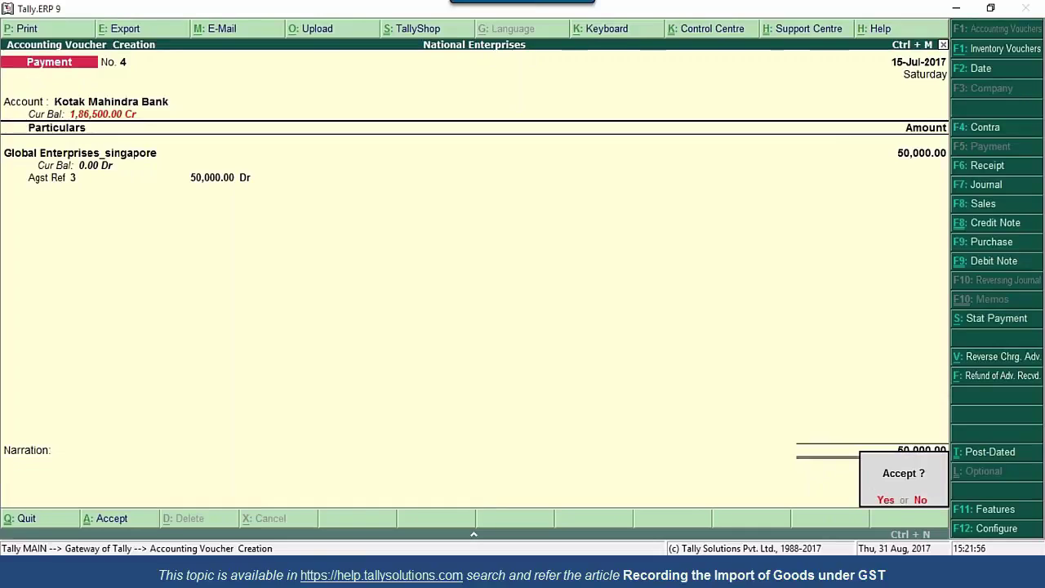
pyautogui.press('Return')
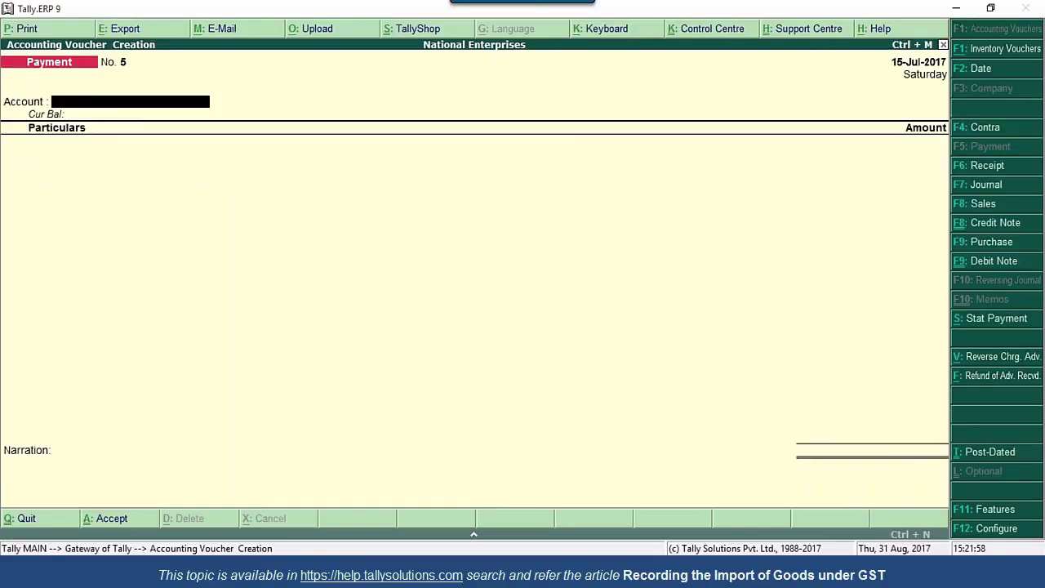
# Quit the empty payment voucher to the Gateway and open a Journal voucher
pyautogui.press('Escape')
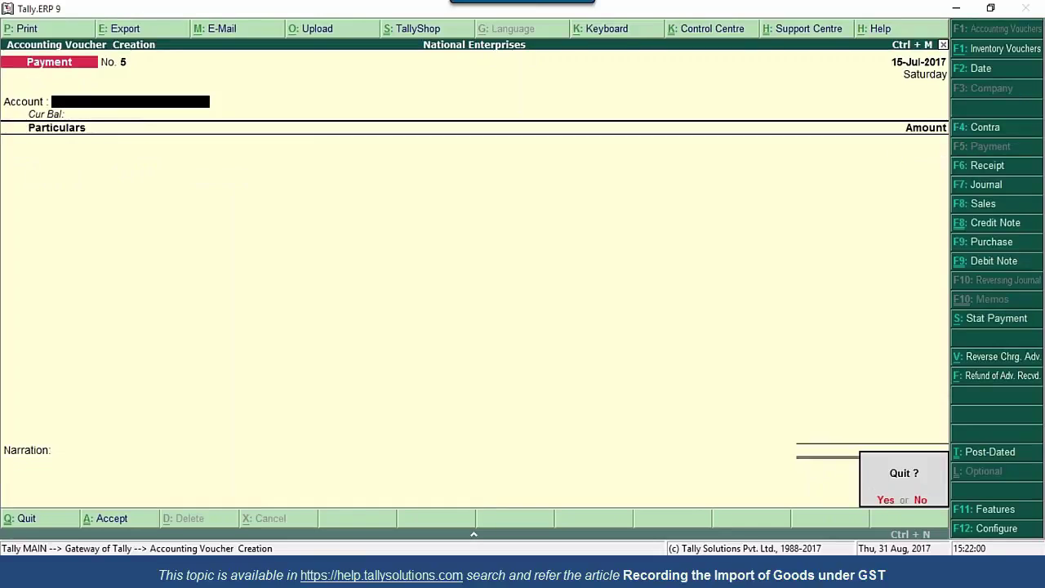
pyautogui.press('Return')
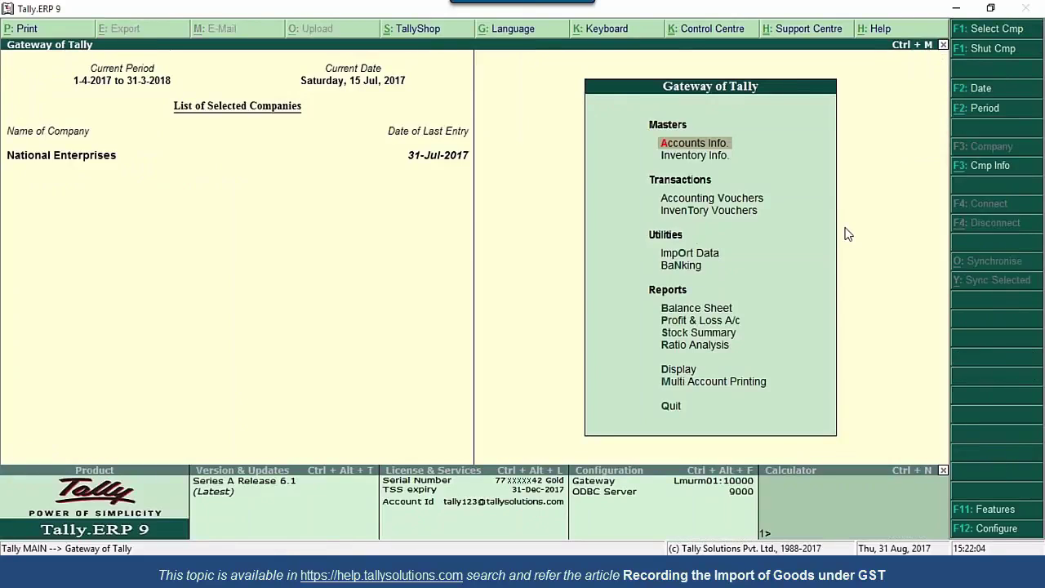
pyautogui.press('Down')
pyautogui.press('Down')
pyautogui.press('Down')
pyautogui.press('Up')
pyautogui.press('Return')
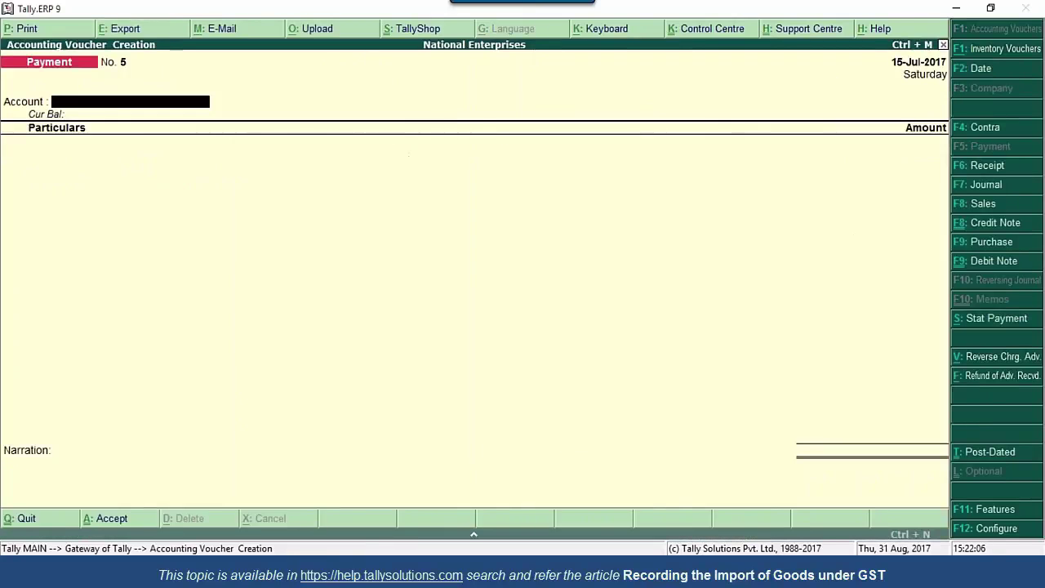
pyautogui.click(982, 186)
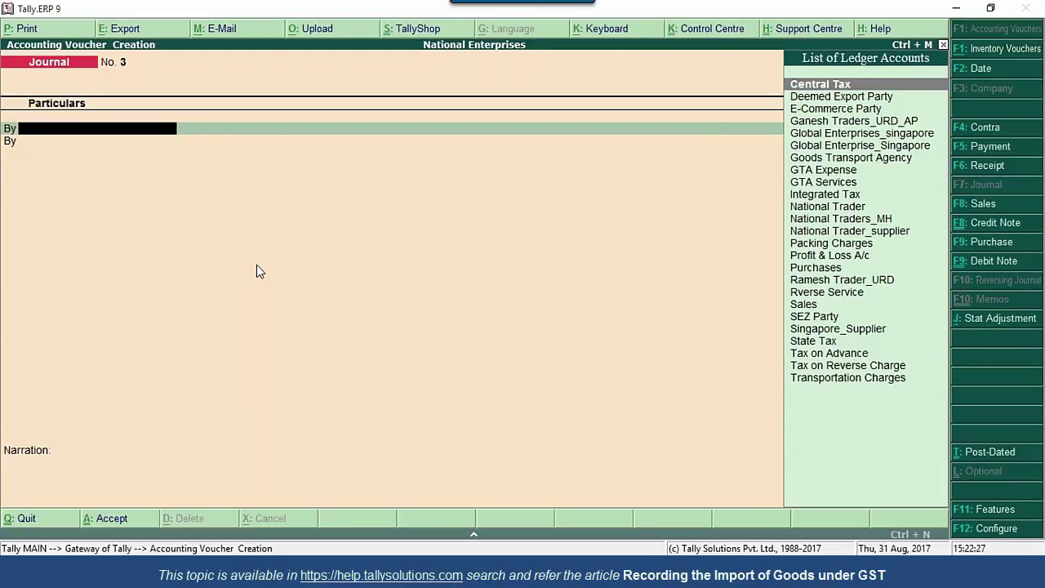
# Date the journal 31-Jul-2017 as a GST Increase of Tax Liability for Import of Goods
pyautogui.press('F2')
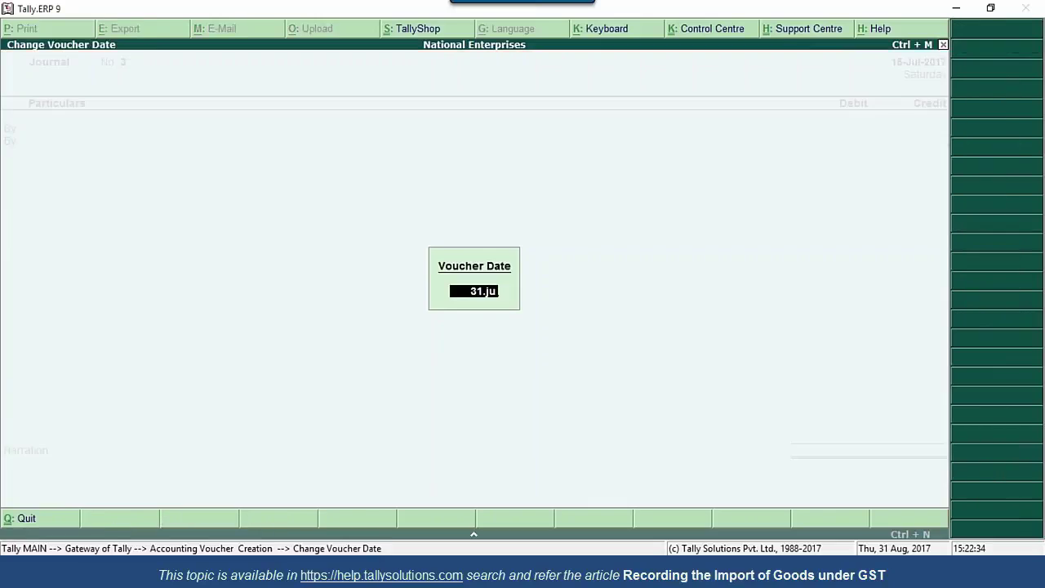
pyautogui.press('Return')
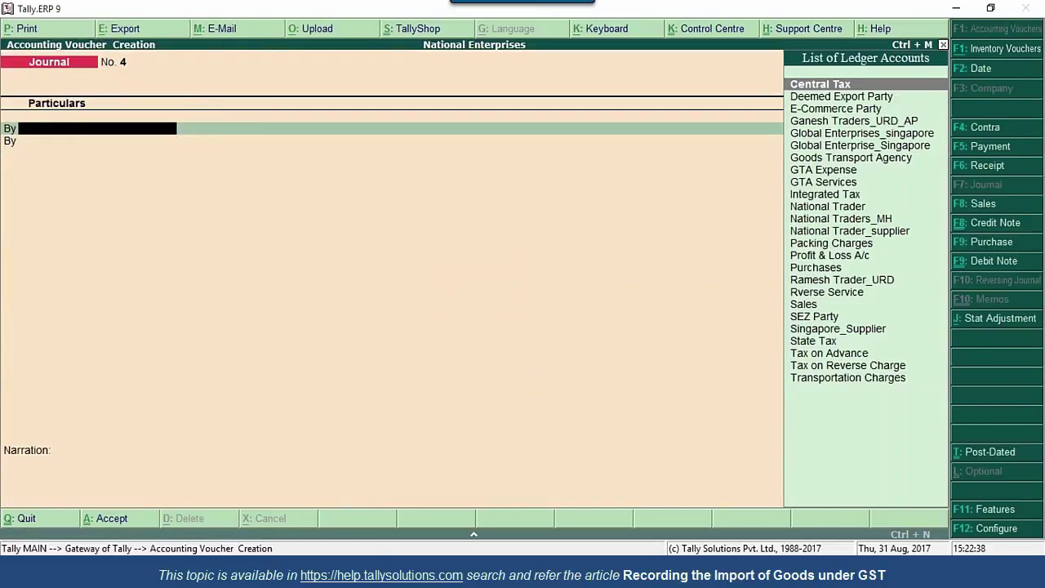
pyautogui.click(1005, 320)
pyautogui.press('Return')
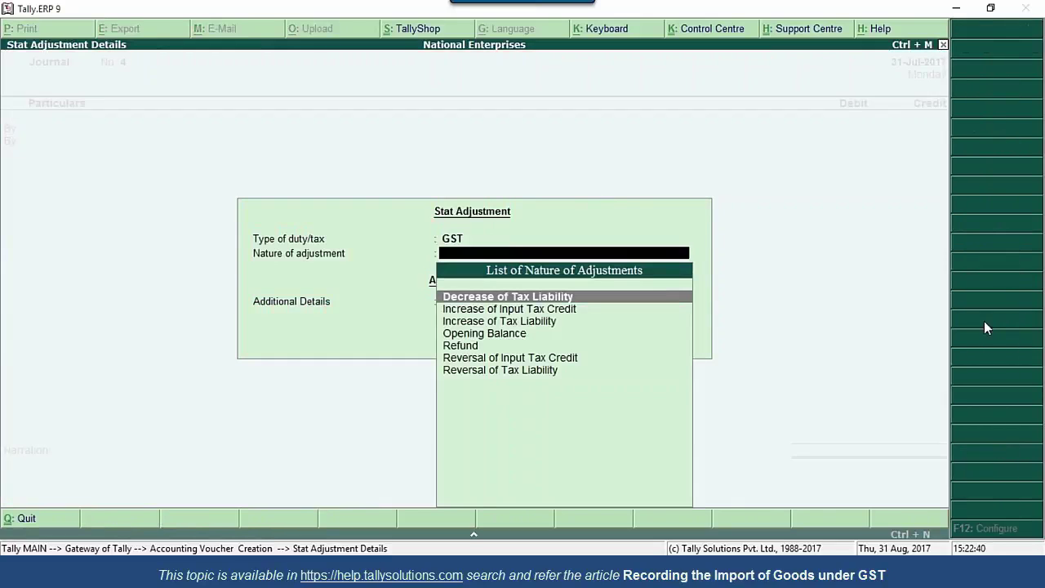
pyautogui.press('Down')
pyautogui.press('Down')
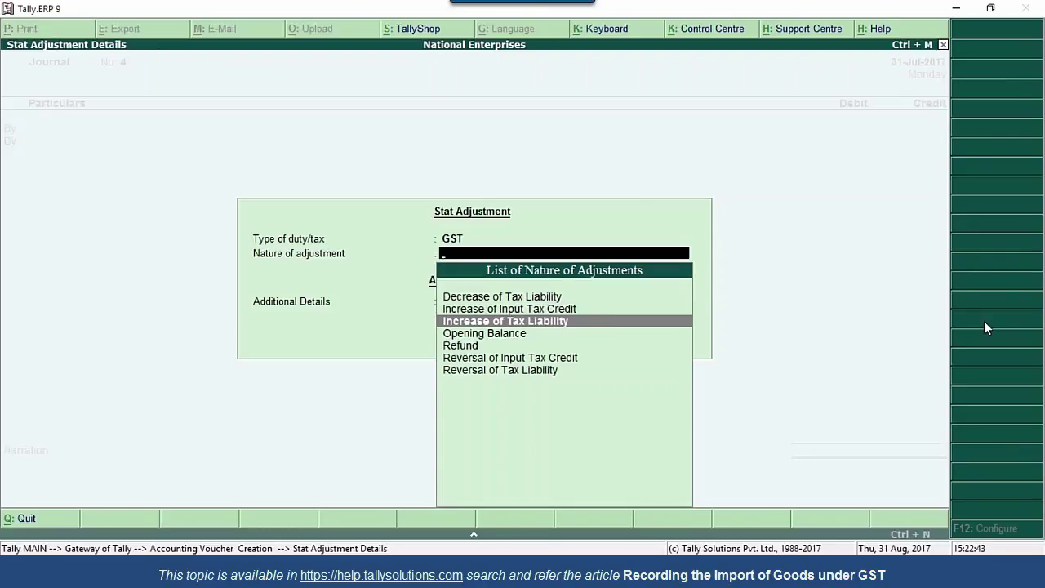
pyautogui.press('Return')
pyautogui.press('Down')
pyautogui.press('Down')
pyautogui.press('Down')
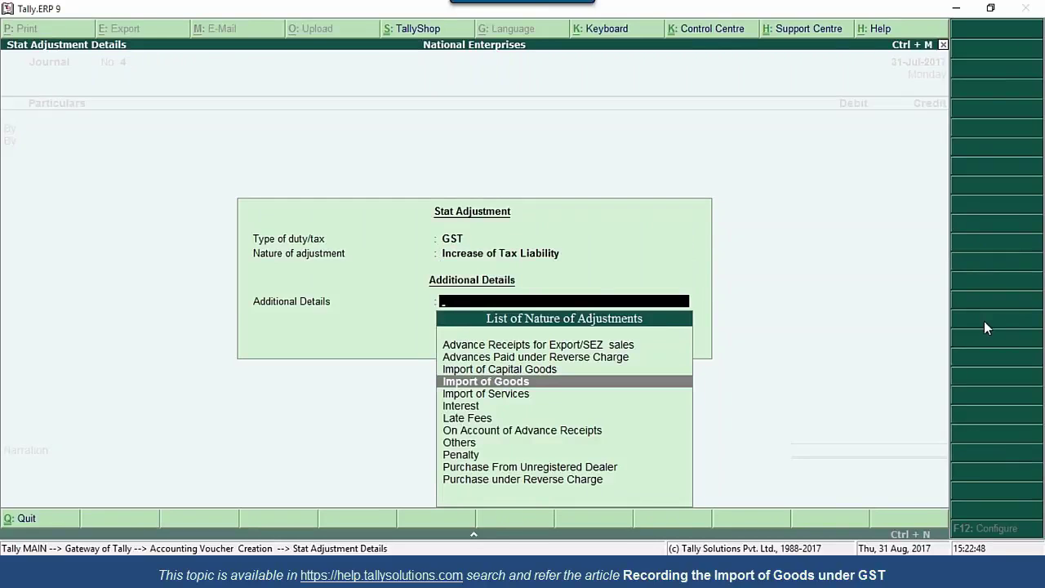
pyautogui.press('Return')
# Debit Tax on Reverse Charge 9,000 and credit Integrated Tax at 18% on 50,000
pyautogui.write('T')
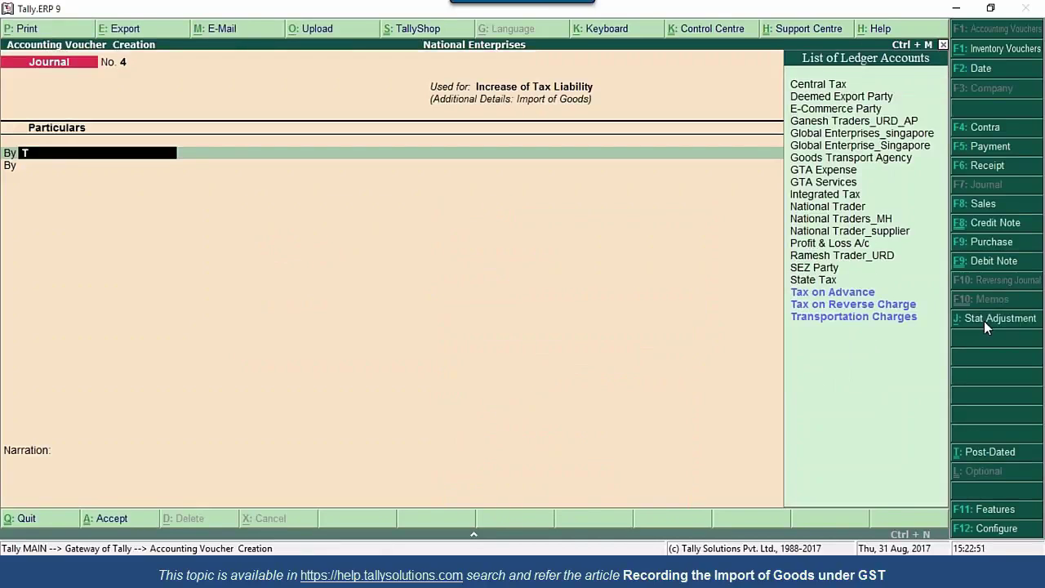
pyautogui.press('Down')
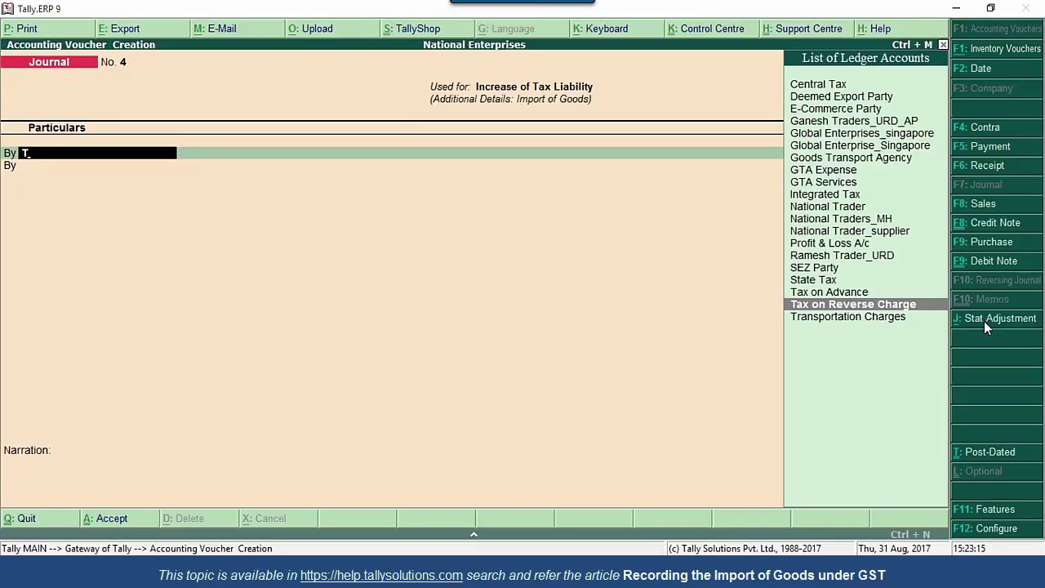
pyautogui.press('Return')
pyautogui.write('9000')
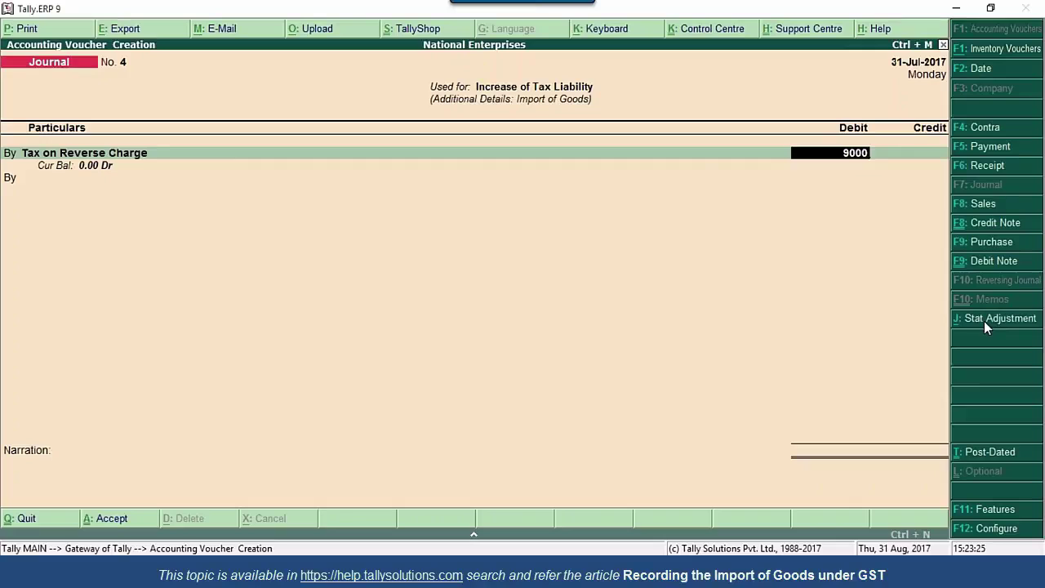
pyautogui.press('Return')
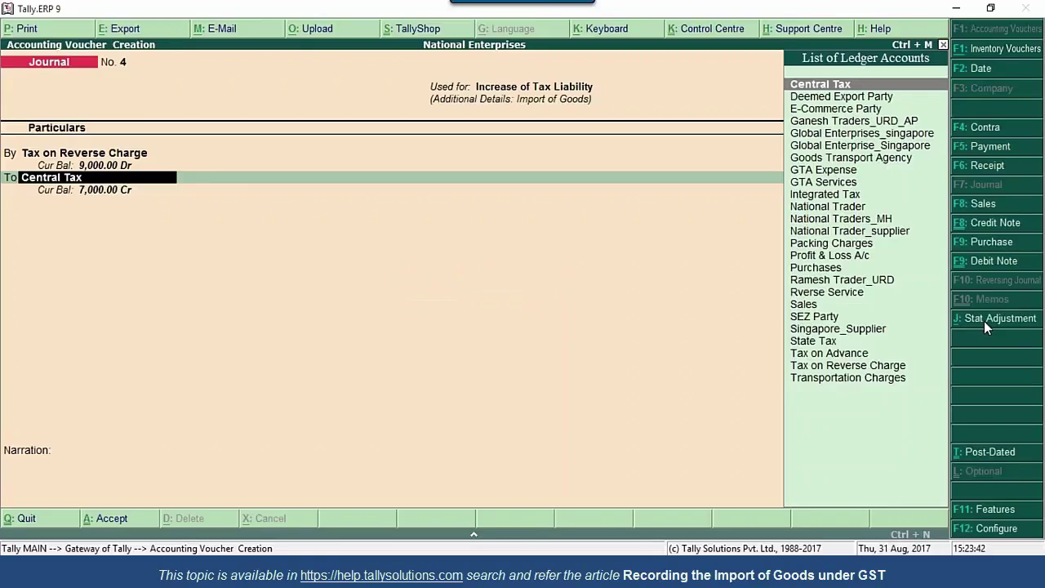
pyautogui.write('in')
pyautogui.press('Return')
pyautogui.press('Return')
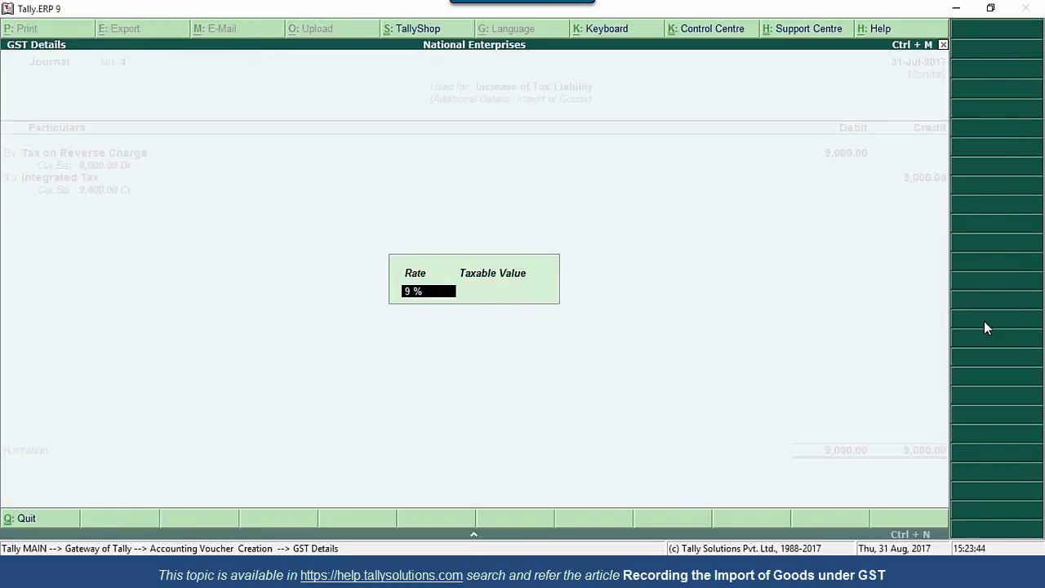
pyautogui.write('18')
pyautogui.press('Return')
pyautogui.write('50000')
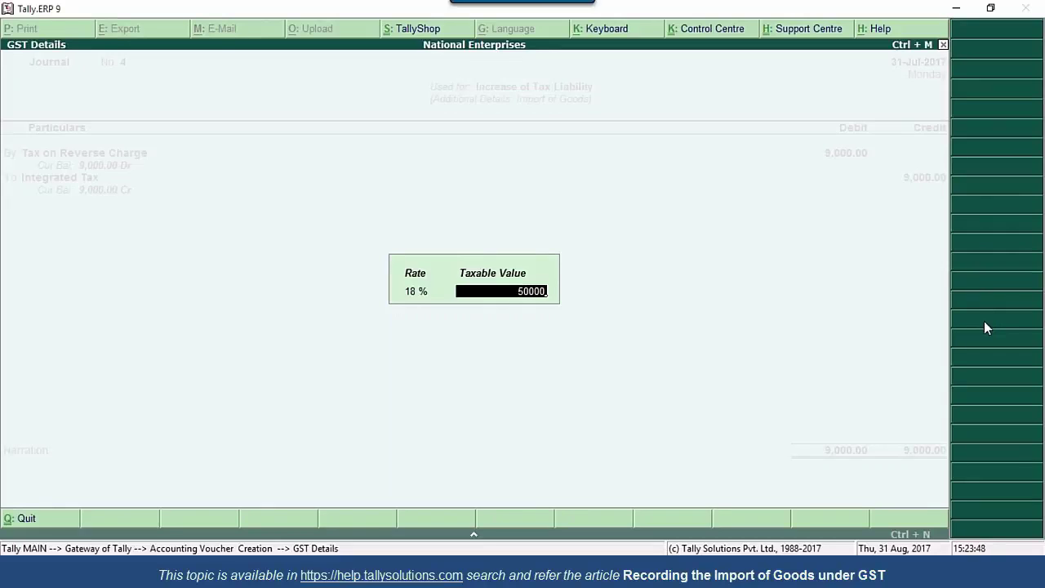
pyautogui.press('Return')
pyautogui.press('Return')
pyautogui.press('Return')
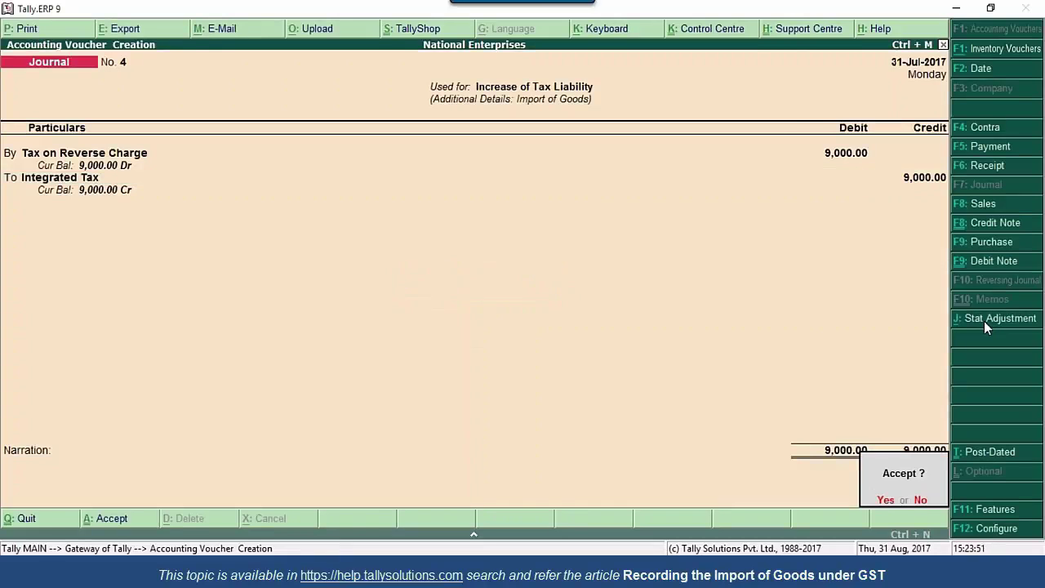
pyautogui.press('Return')
# Save the journal and view Import of Goods Invoices in the GSTR-2 report
pyautogui.press('y')
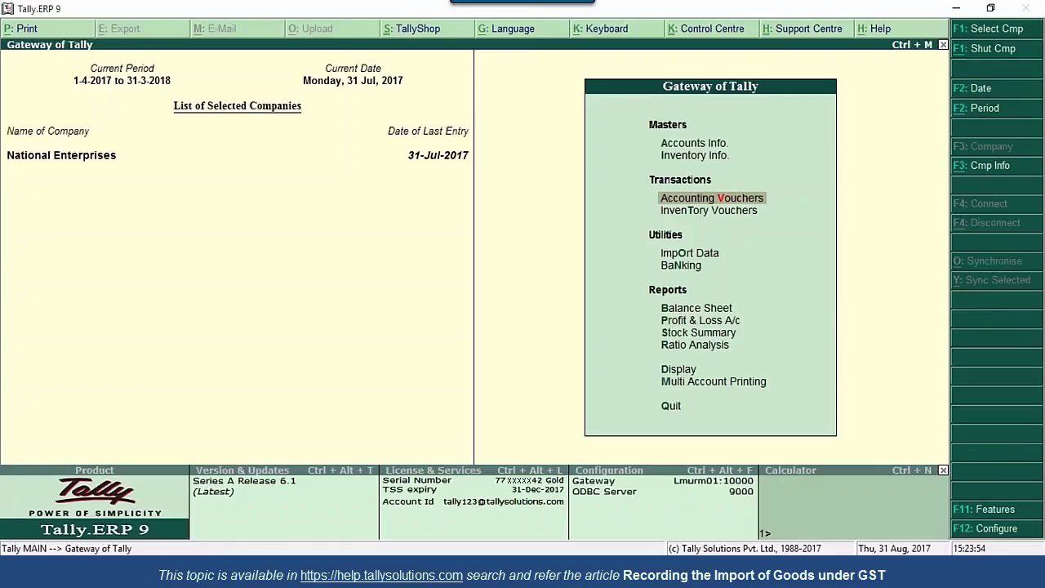
pyautogui.press('Up')
pyautogui.press('Up')
pyautogui.press('Up')
pyautogui.press('Up')
pyautogui.press('Up')
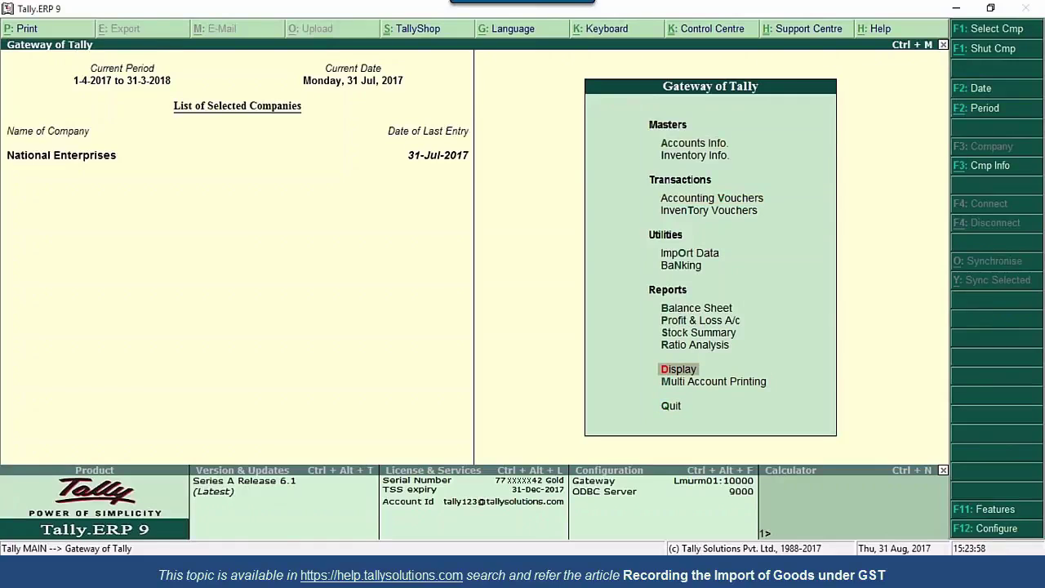
pyautogui.press('Return')
pyautogui.press('u')
pyautogui.press('g')
pyautogui.press('Down')
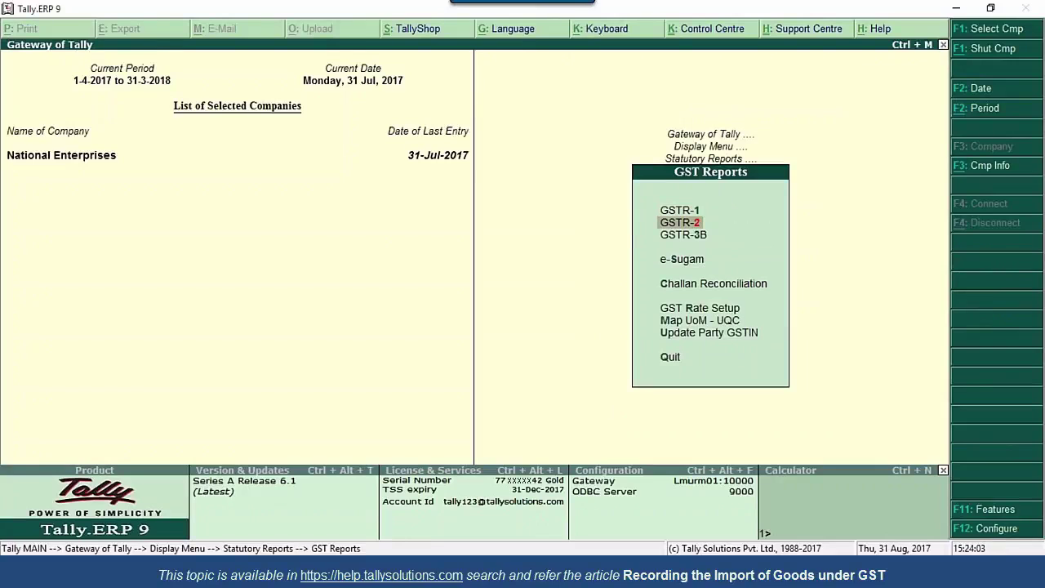
pyautogui.press('Return')
pyautogui.press('Down')
pyautogui.press('Down')
pyautogui.press('Down')
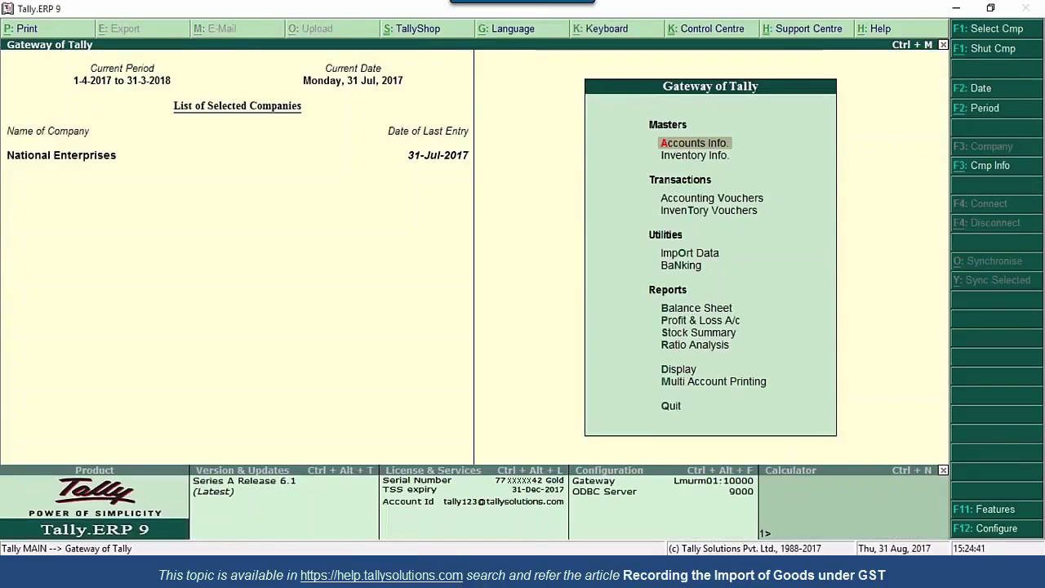
# Open a new Payment voucher from Accounting Vouchers
pyautogui.press('Down')
pyautogui.press('Down')
pyautogui.press('Return')
pyautogui.press('F5')
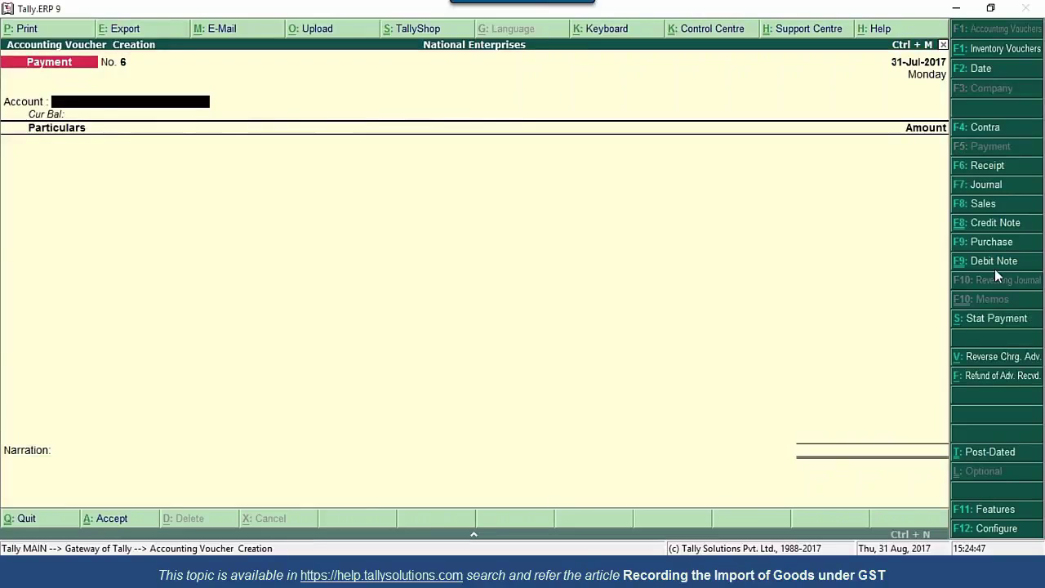
# Set the stat payment details to GST, 1-Jul-2017 to 31-Jul-2017, Recipient Liability
pyautogui.click(986, 320)
pyautogui.press('Return')
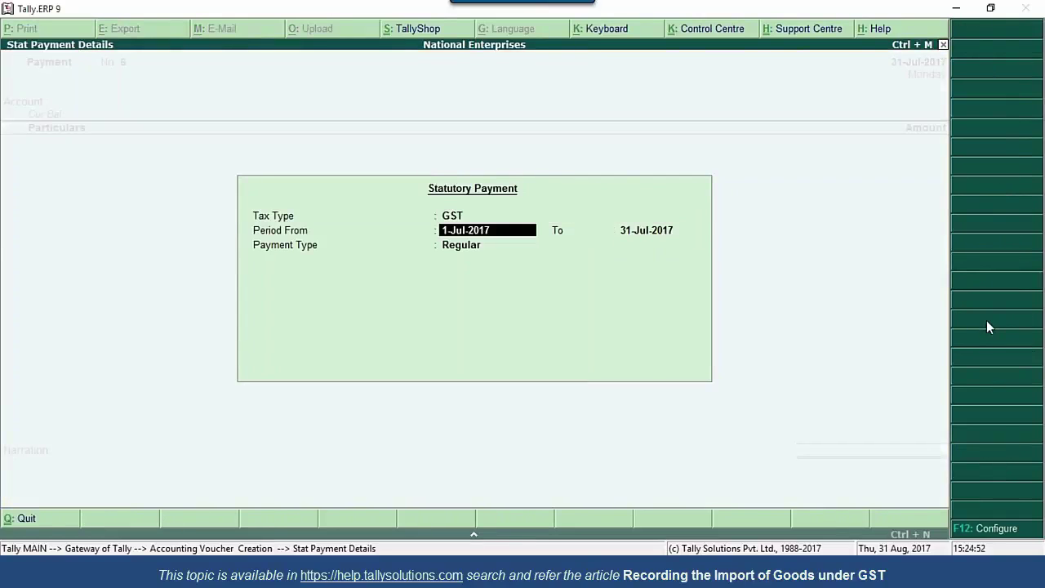
pyautogui.press('Return')
pyautogui.press('Return')
pyautogui.press('Up')
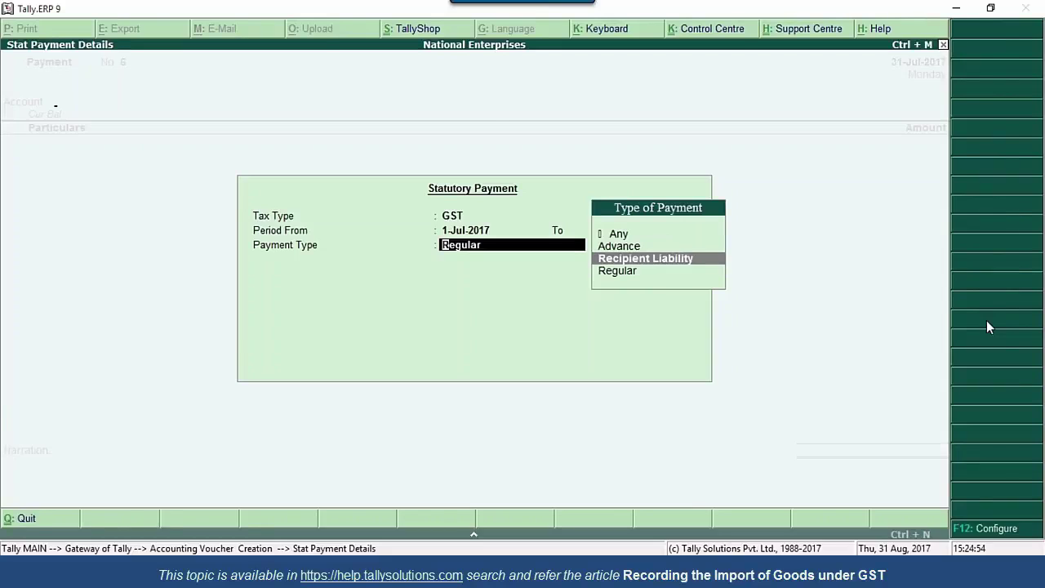
pyautogui.press('Return')
# Pay 9,000 Integrated Tax from Kotak Mahindra Bank, save the voucher, and quit to Gateway
pyautogui.press('Return')
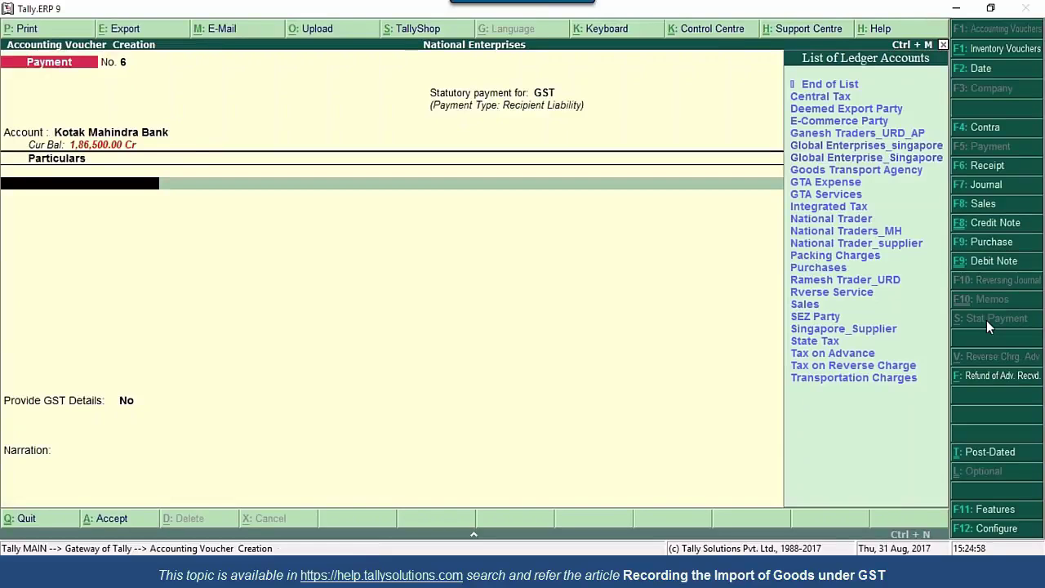
pyautogui.write('in')
pyautogui.press('Return')
pyautogui.write('9')
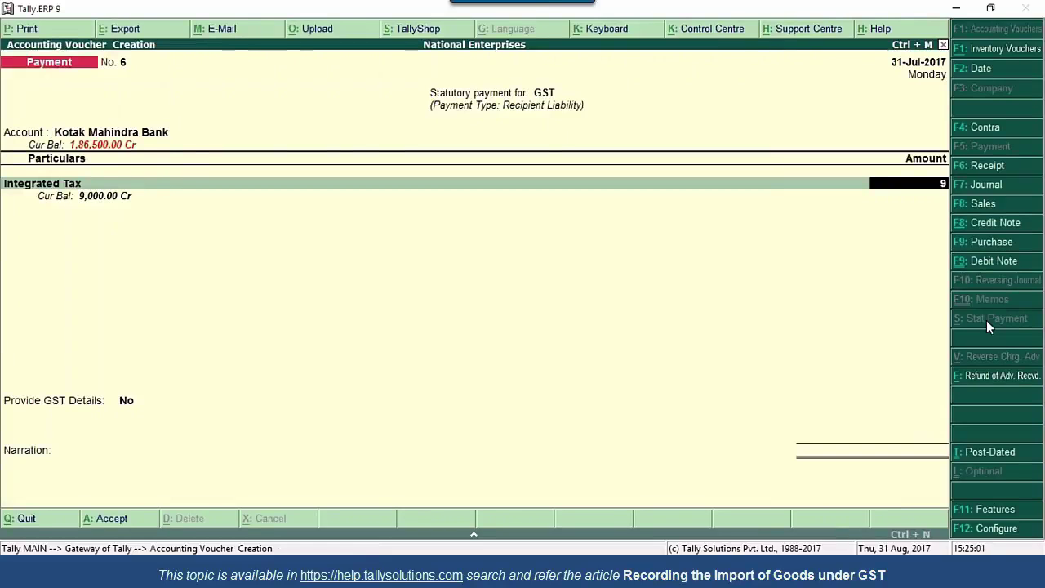
pyautogui.write(',000')
pyautogui.press('Return')
pyautogui.press('Return')
pyautogui.press('Return')
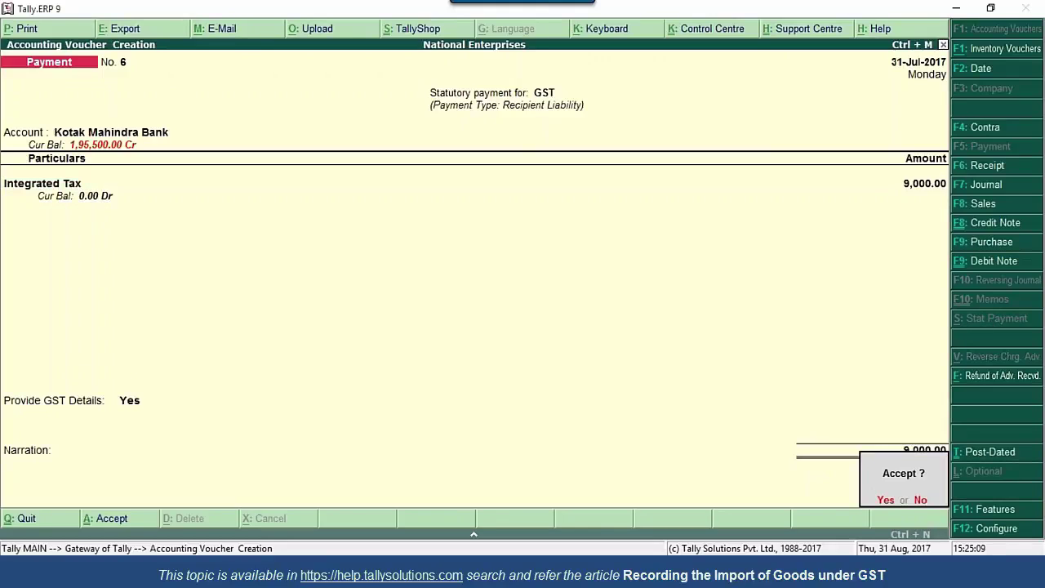
pyautogui.press('y')
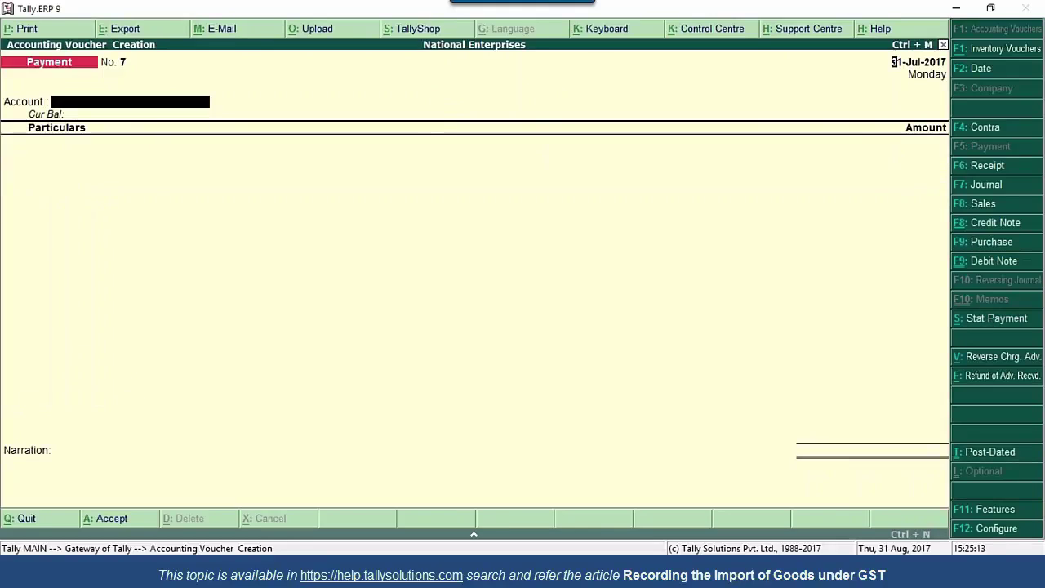
pyautogui.press('pageup')
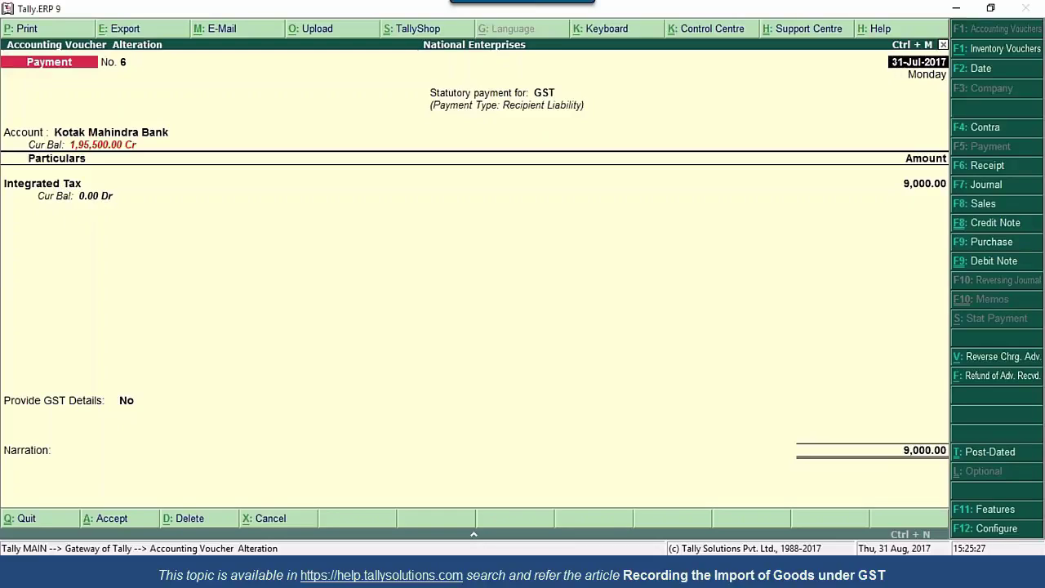
pyautogui.press('Escape')
pyautogui.press('y')
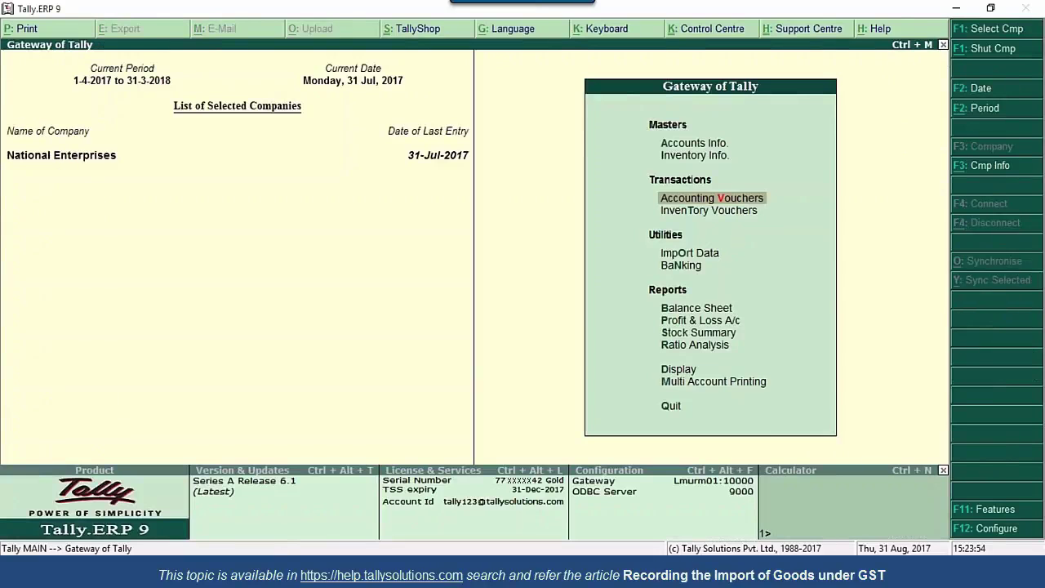
# Start a journal with Stat Adjustment: GST, Increase of Input Tax Credit, Import of Goods
pyautogui.press('Up')
pyautogui.press('Up')
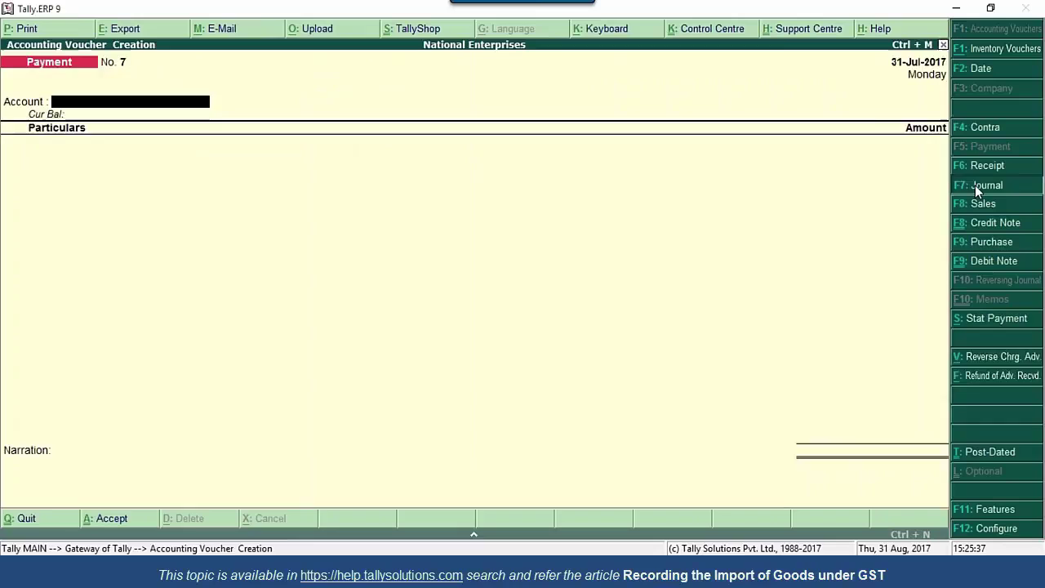
pyautogui.click(977, 187)
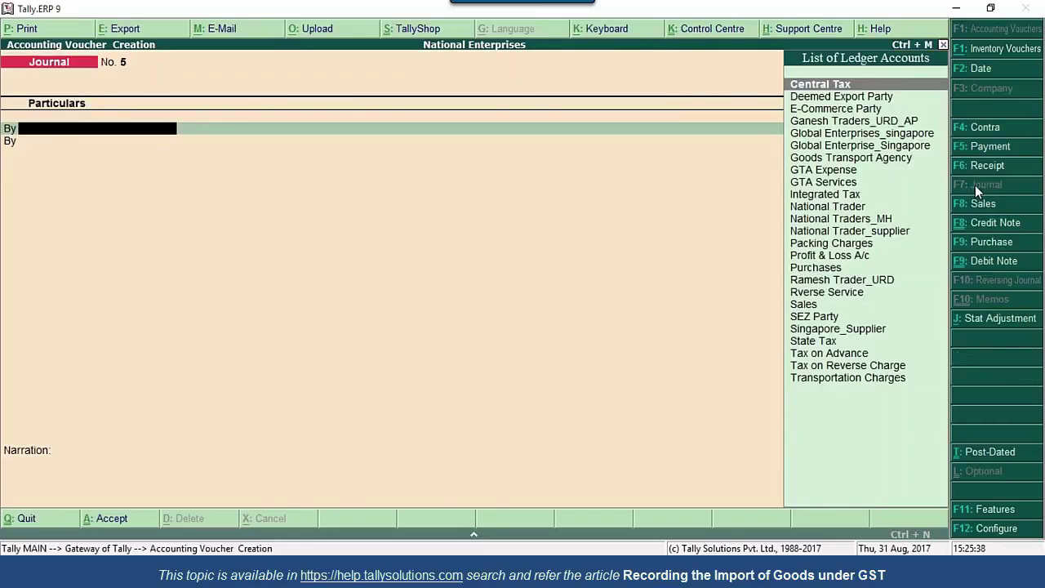
pyautogui.click(1016, 321)
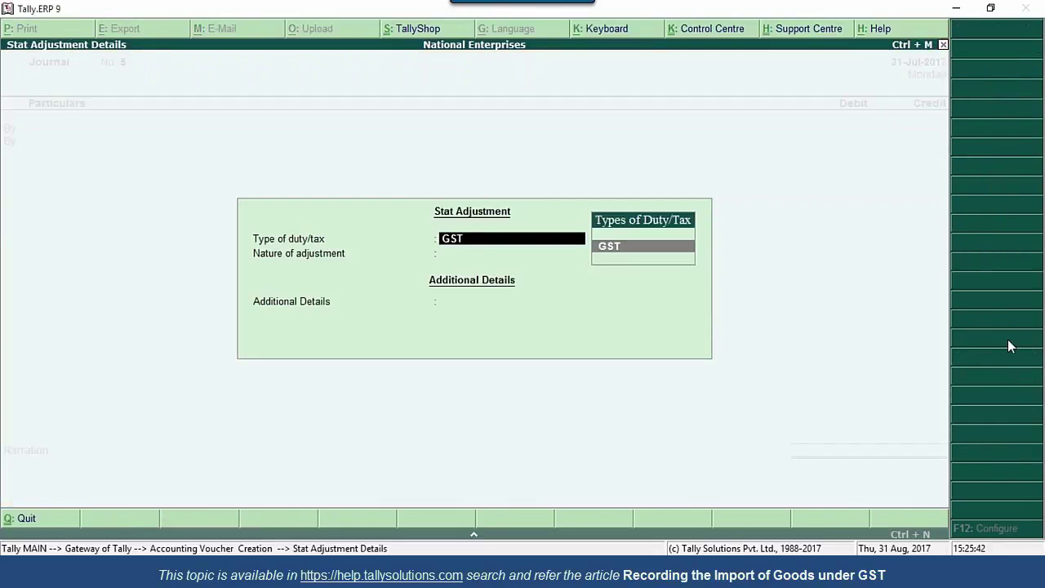
pyautogui.press('Return')
pyautogui.press('Down')
pyautogui.press('Down')
pyautogui.press('Down')
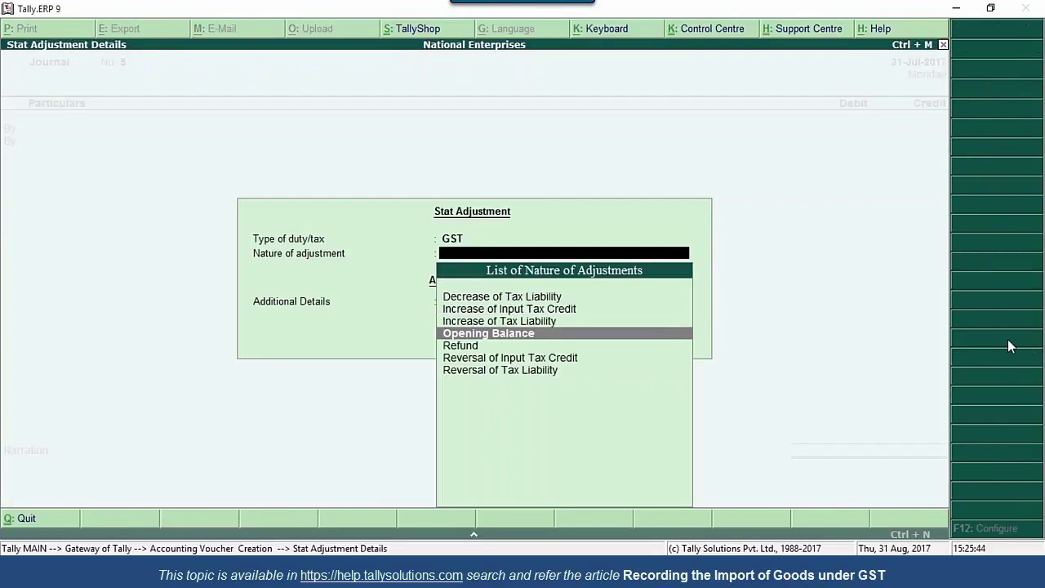
pyautogui.press('Up')
pyautogui.press('Up')
pyautogui.press('Return')
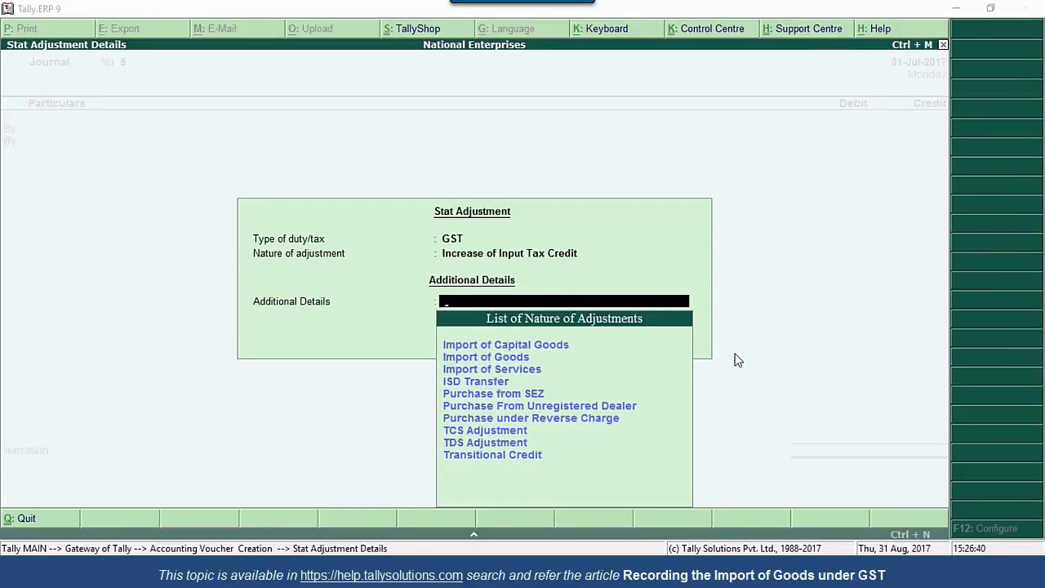
pyautogui.press('Down')
pyautogui.press('Down')
pyautogui.press('Return')
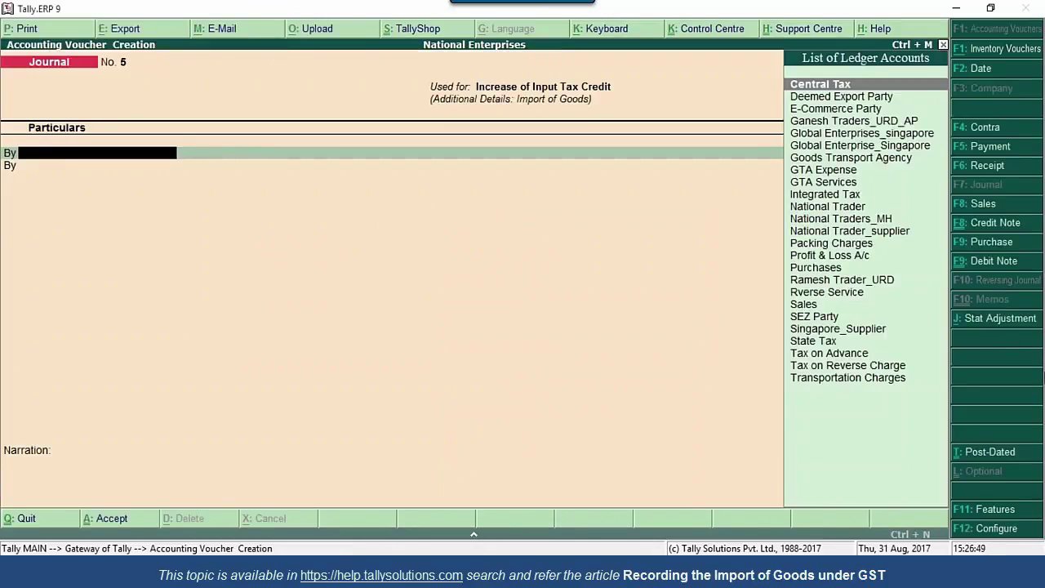
# Debit Integrated Tax at 18% on 50000, credit Tax on Reverse Charge, and save
pyautogui.write('Inte')
pyautogui.press('Return')
pyautogui.write('18')
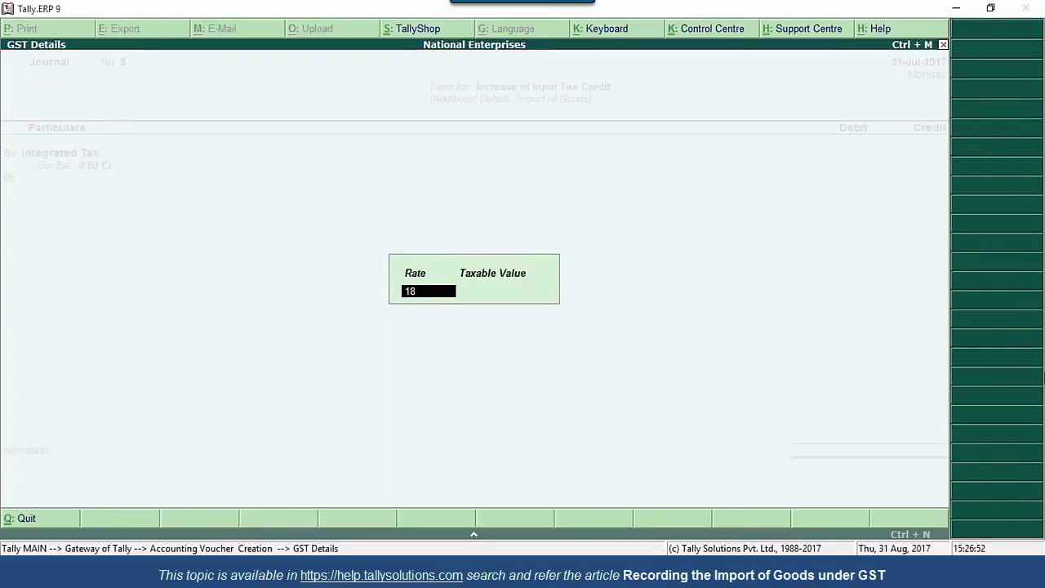
pyautogui.press('Return')
pyautogui.write('50000')
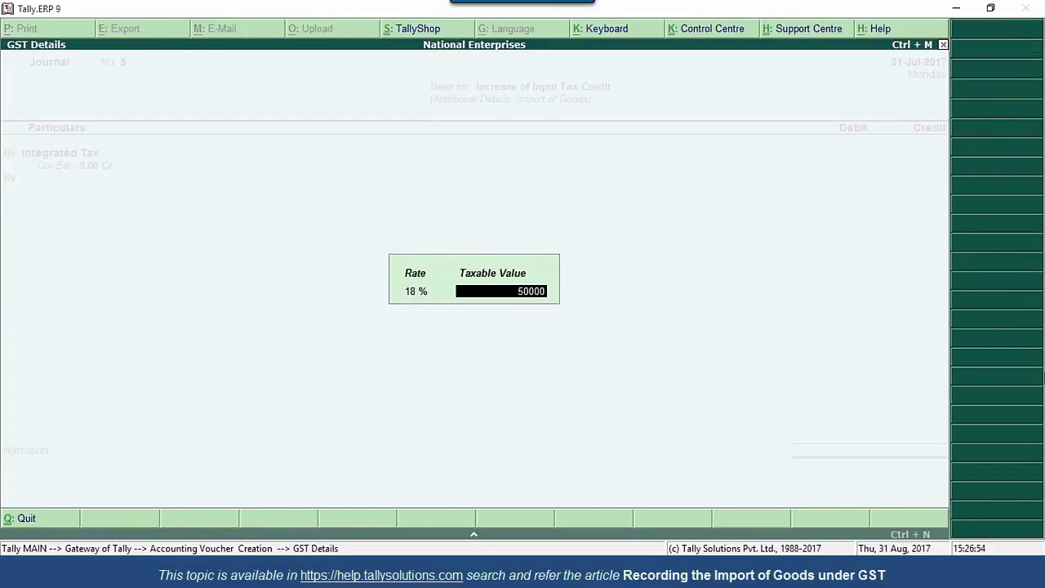
pyautogui.press('Return')
pyautogui.press('Return')
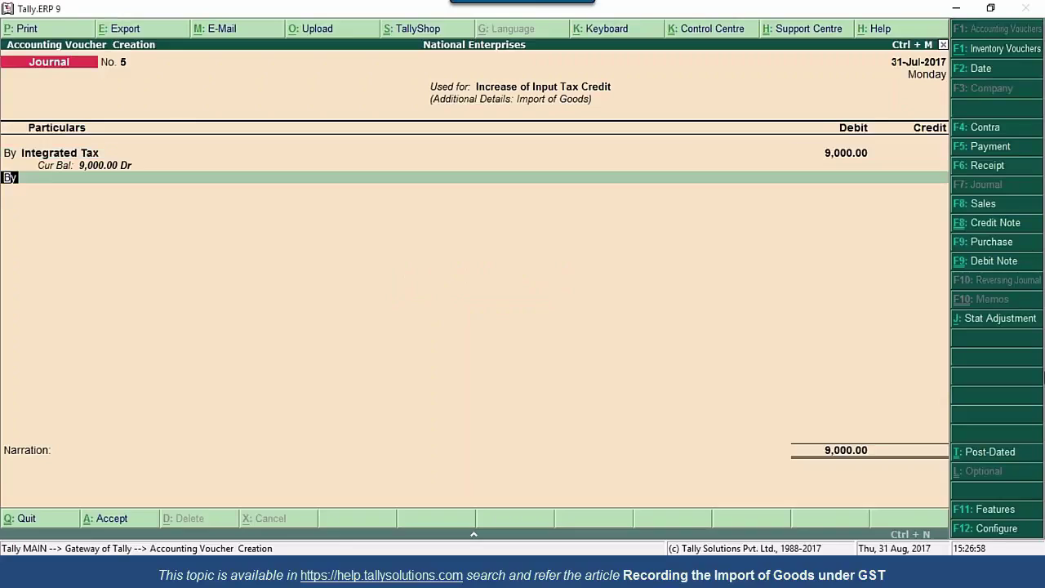
pyautogui.write('tt')
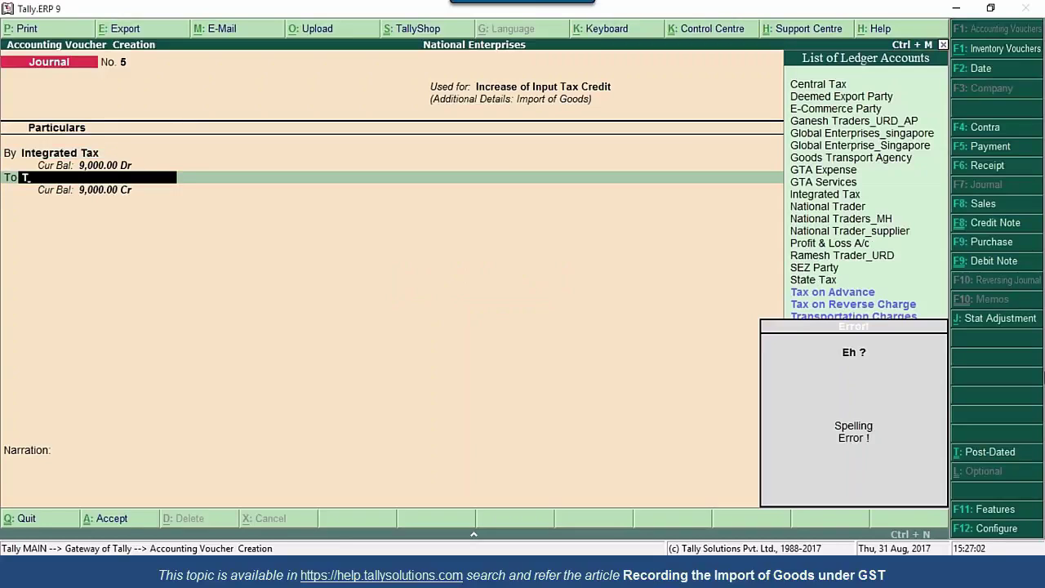
pyautogui.press('Down')
pyautogui.press('Return')
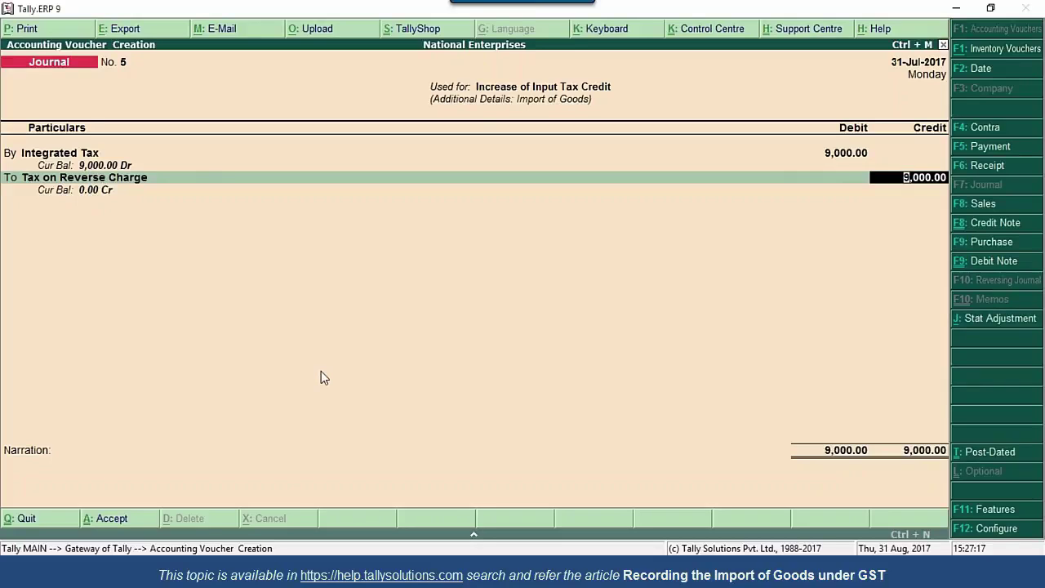
pyautogui.press('Return')
pyautogui.press('Return')
pyautogui.press('Return')
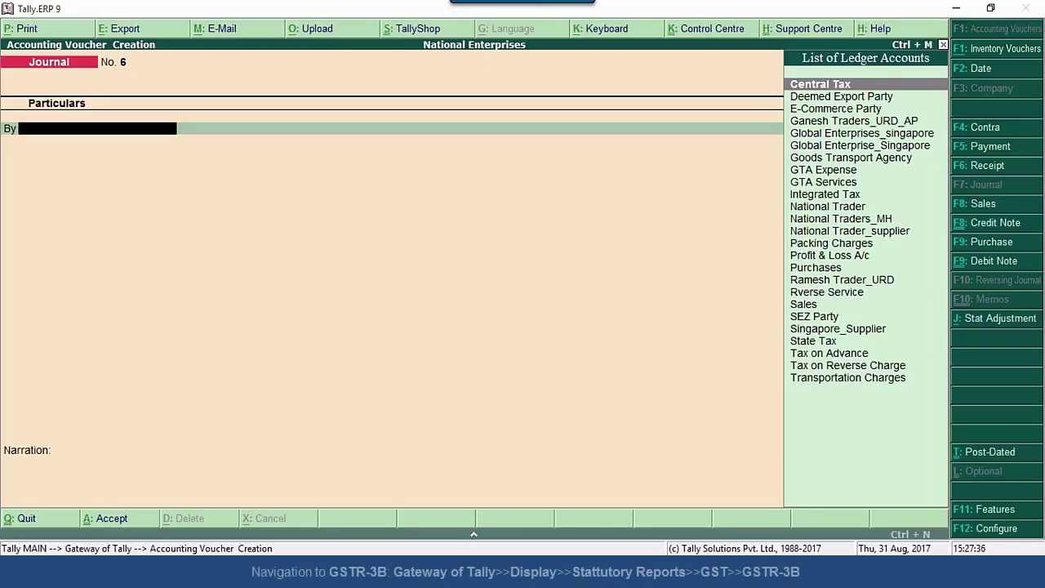
# Open detailed GSTR-3B and check Eligible ITC > Import of goods shows 9,000.00 Integrated Tax
pyautogui.press('Escape')
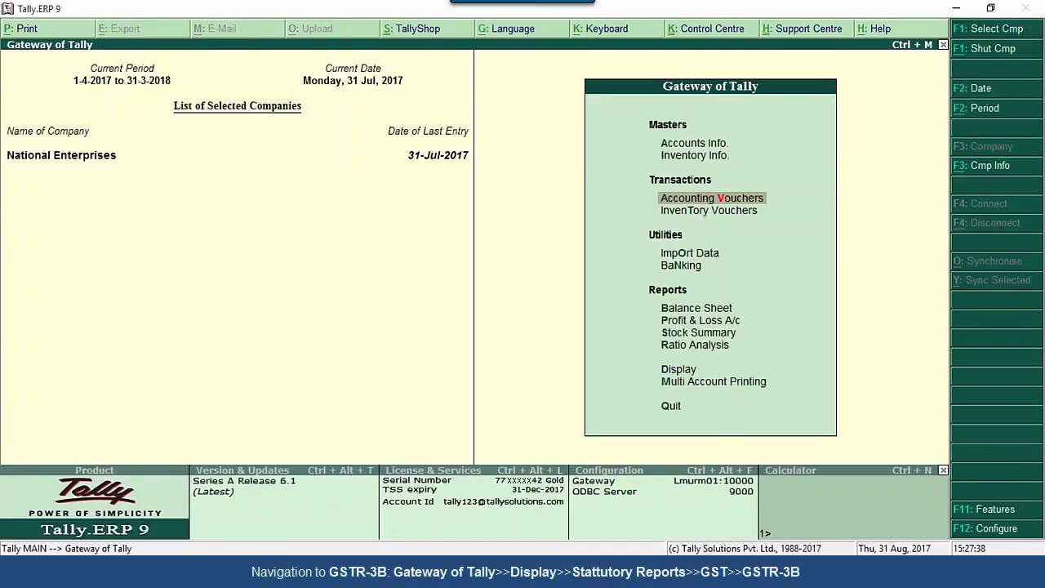
pyautogui.press('d')
pyautogui.press('y')
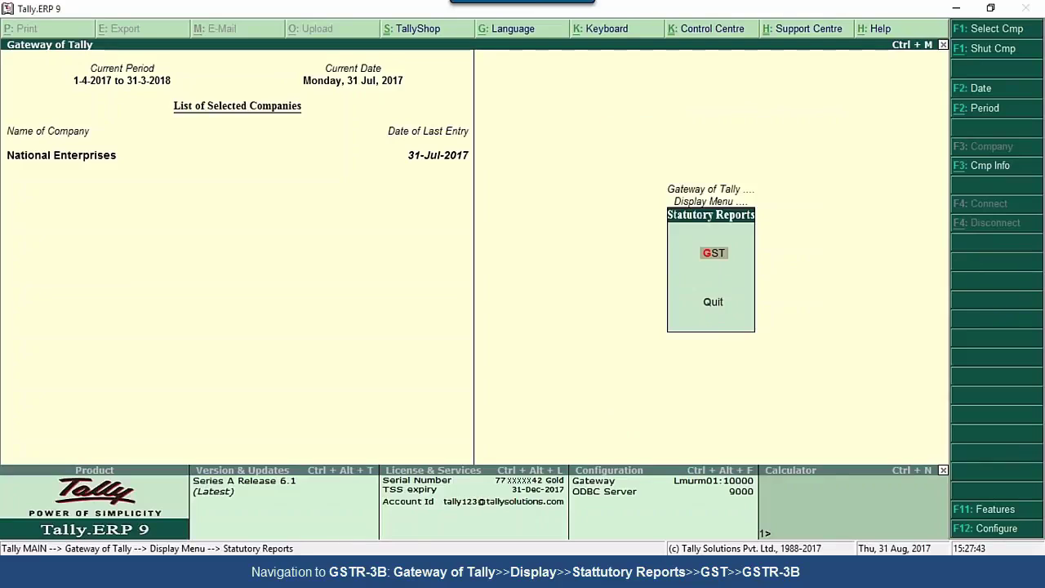
pyautogui.press('g')
pyautogui.press('Down')
pyautogui.press('Down')
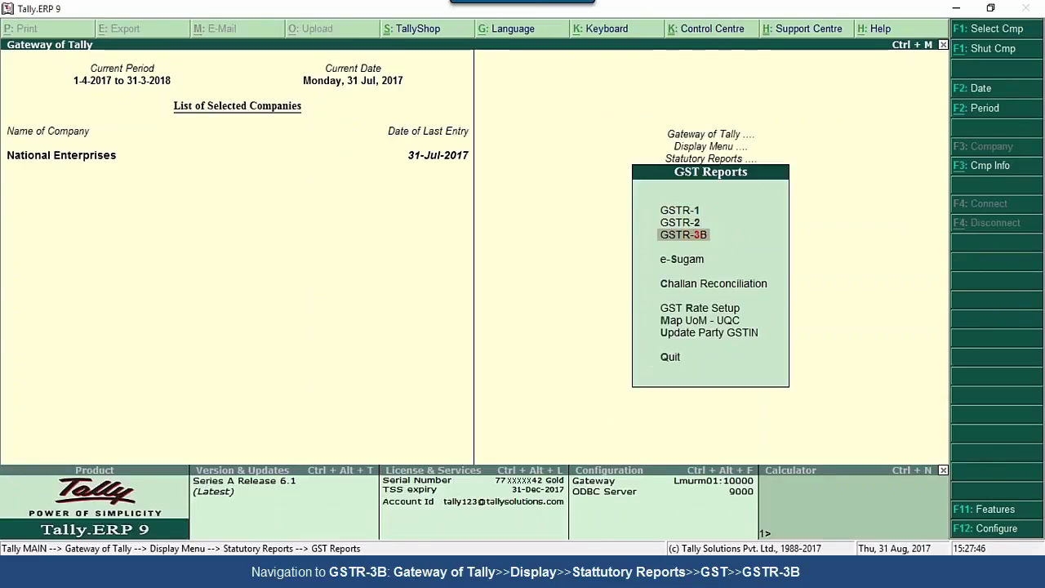
pyautogui.press('Return')
pyautogui.press('Down')
pyautogui.press('Down')
pyautogui.press('Down')
pyautogui.press('Down')
pyautogui.press('Down')
pyautogui.press('Down')
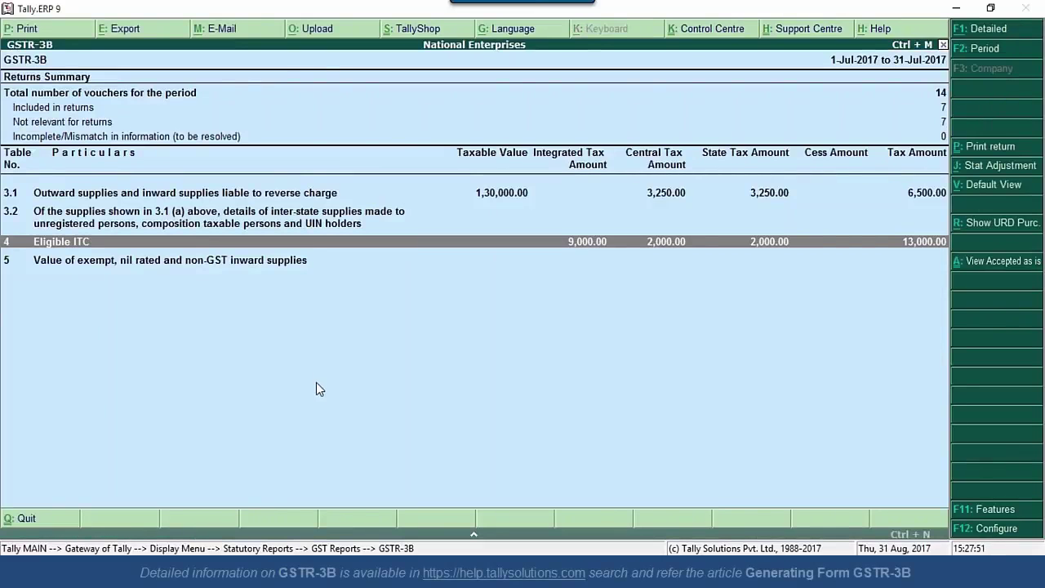
pyautogui.click(982, 34)
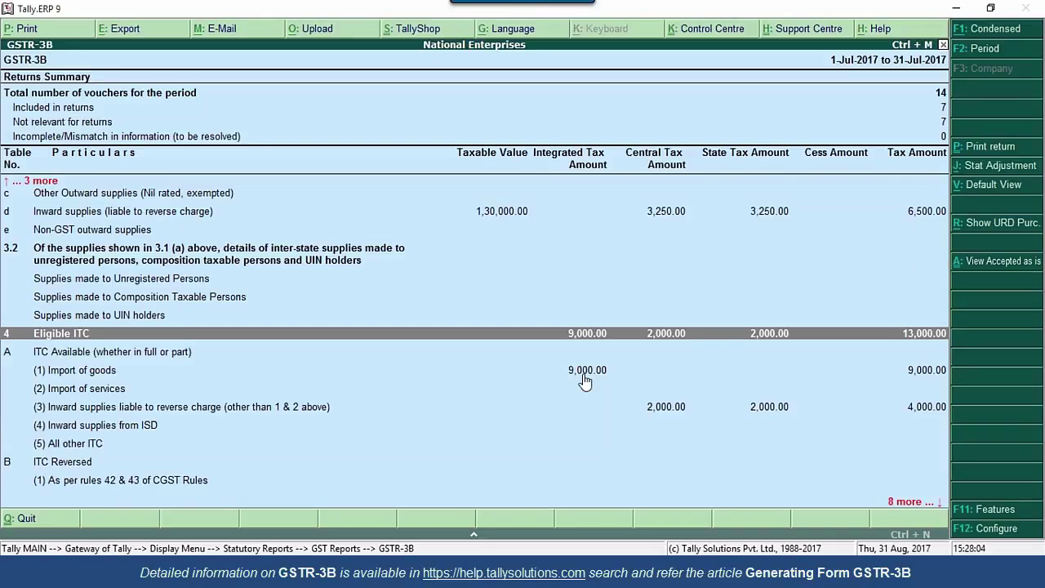
pyautogui.click(559, 364)
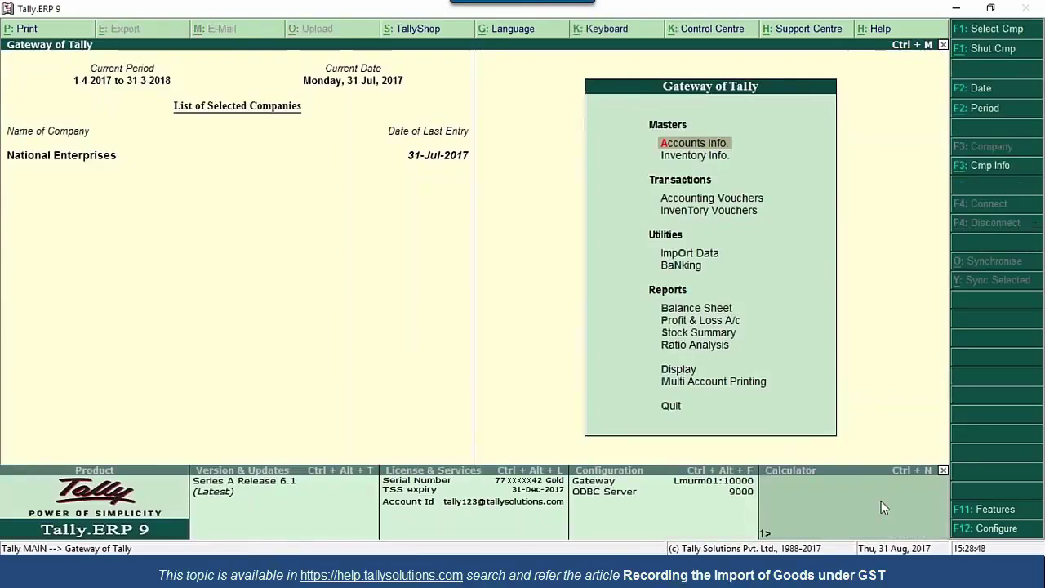
# Start a purchase voucher dated 18-Jul-2017
pyautogui.press('Down')
pyautogui.press('Down')
pyautogui.press('Return')
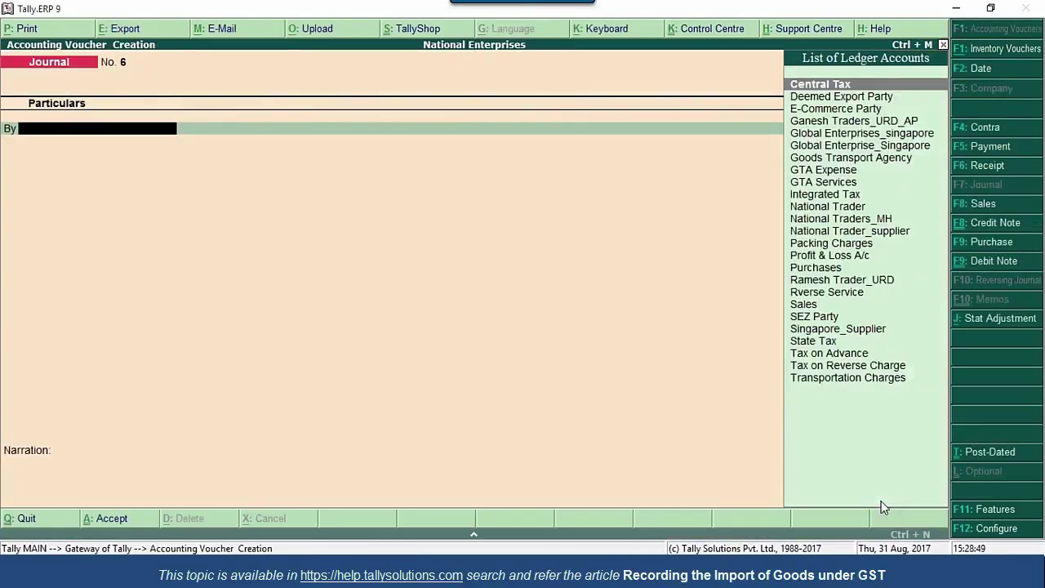
pyautogui.click(986, 244)
pyautogui.press('F2')
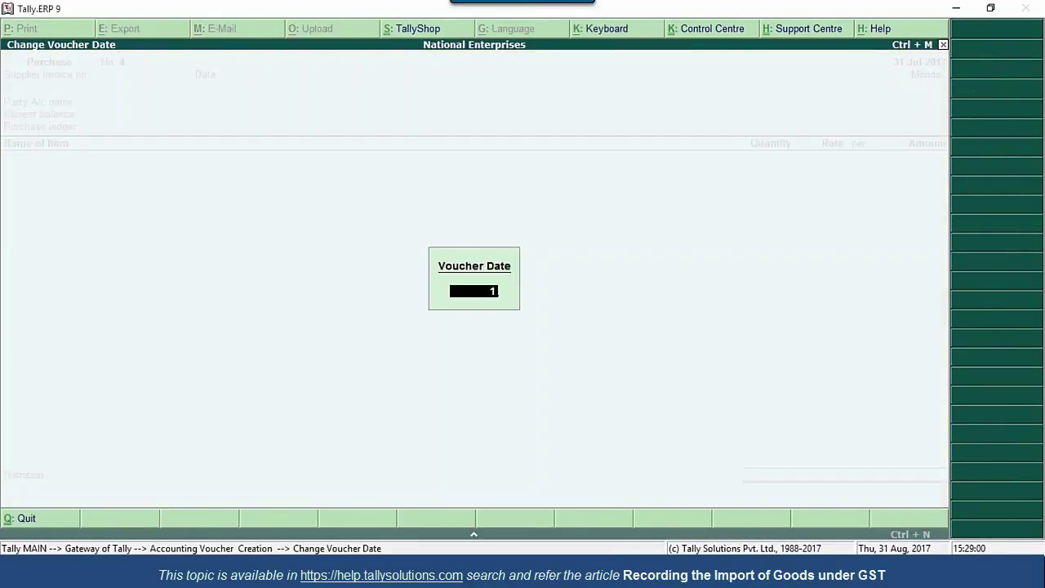
pyautogui.write('18.7')
pyautogui.press('Return')
pyautogui.press('Return')
pyautogui.press('Return')
# Buy one Mobile Phone at 50,000 from Global Enterprise_Singapore into the Purchases ledger
pyautogui.click(865, 146)
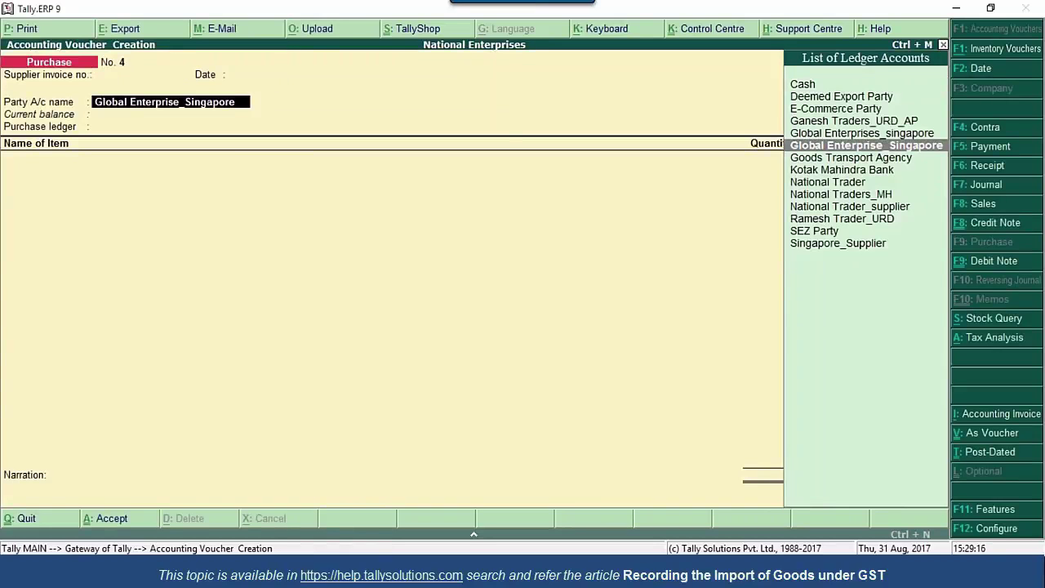
pyautogui.press('Return')
pyautogui.hotkey('ctrl', 'a')
pyautogui.write('Pu')
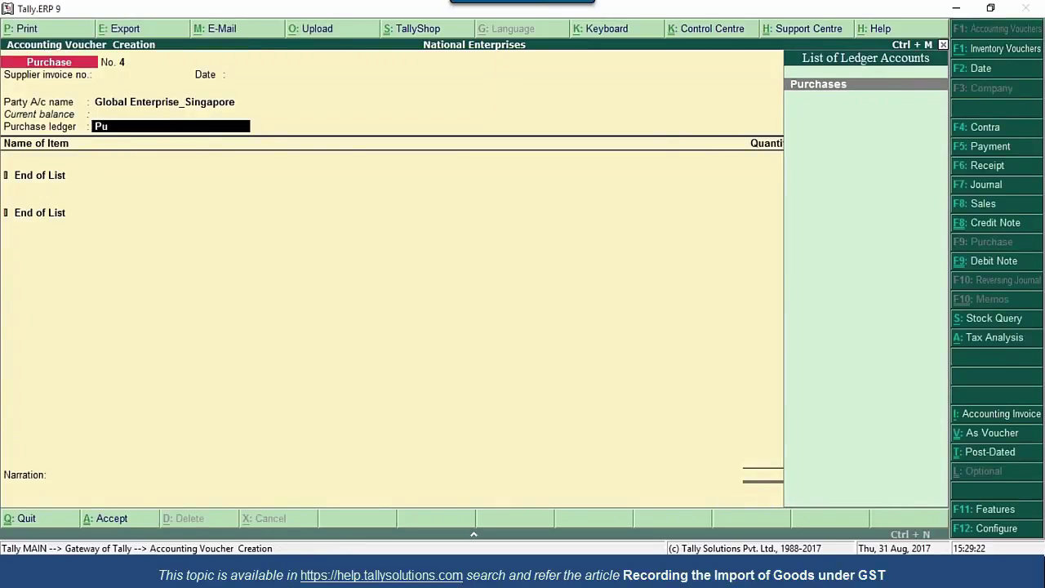
pyautogui.press('Return')
pyautogui.click(865, 158)
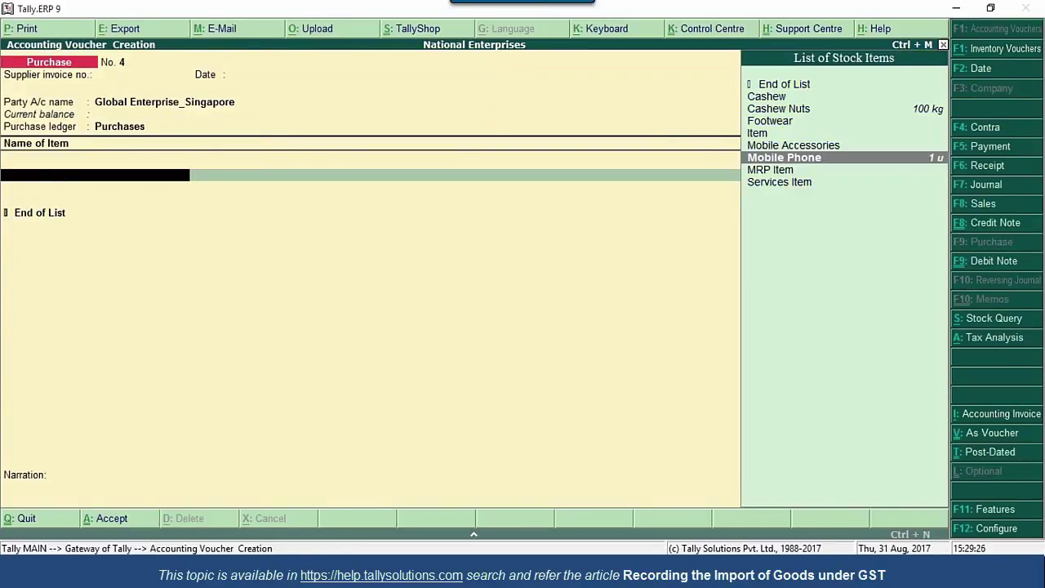
pyautogui.press('Return')
pyautogui.write('1')
pyautogui.press('Return')
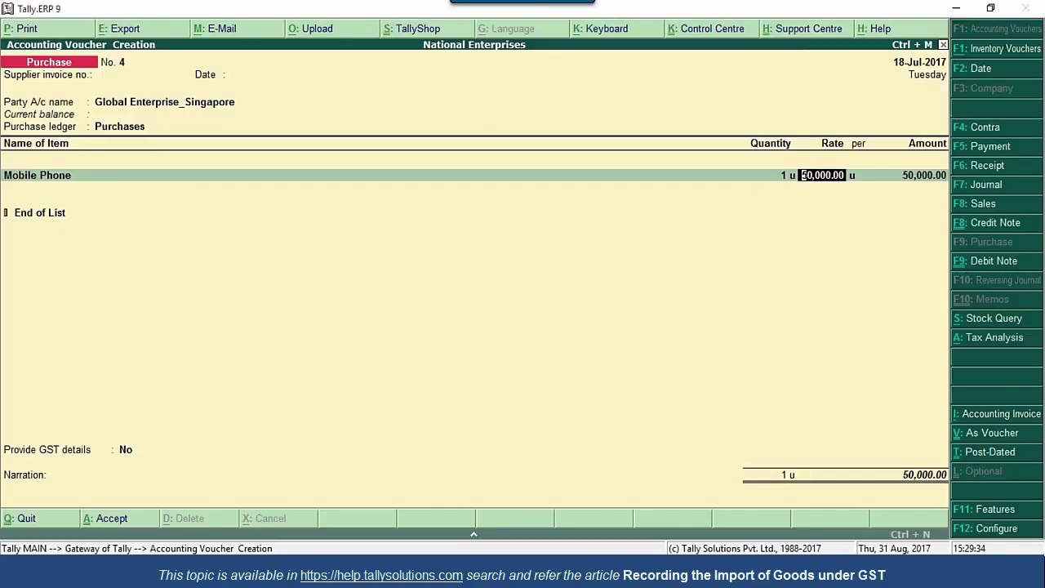
pyautogui.press('Return')
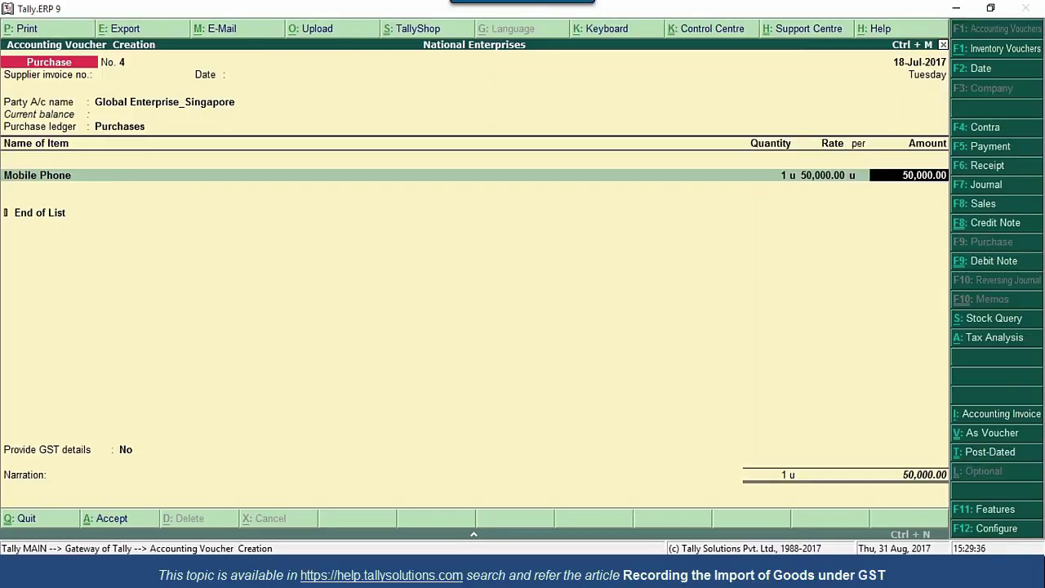
pyautogui.press('Return')
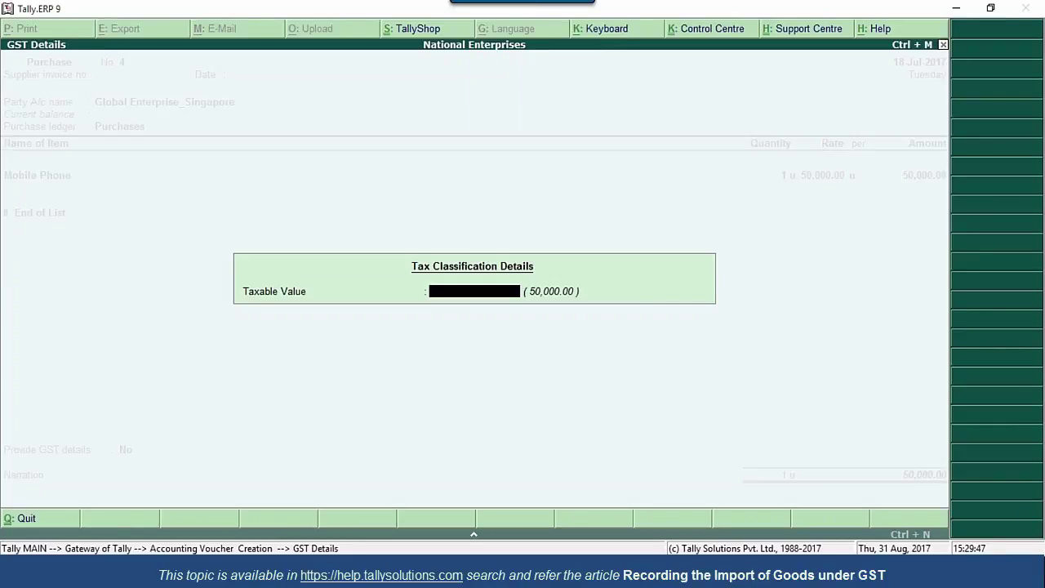
# Enter 70000 as the taxable value, set the bill reference, and save the purchase
pyautogui.write('70000')
pyautogui.press('Return')
pyautogui.press('Return')
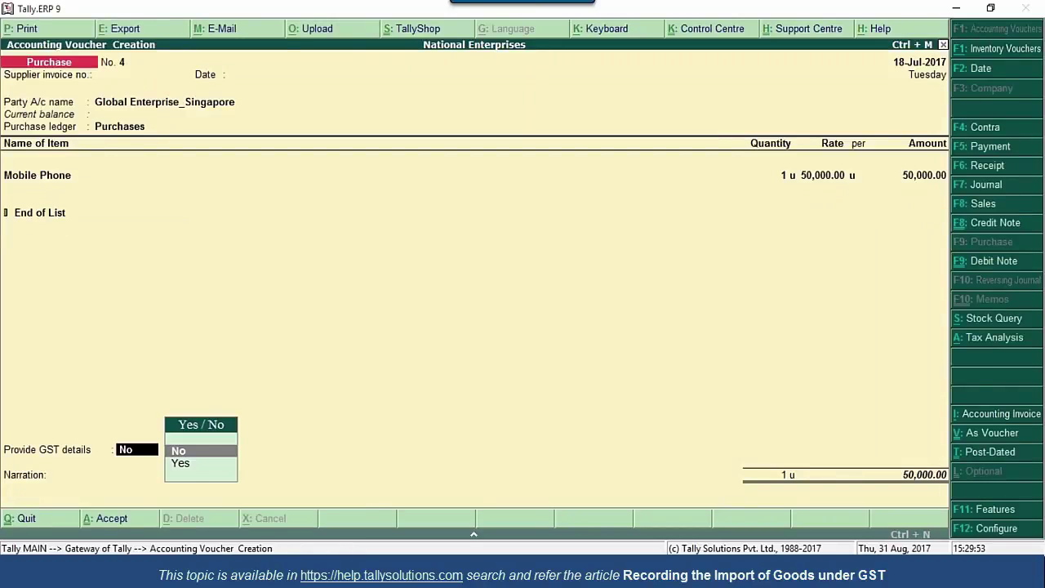
pyautogui.press('Return')
pyautogui.press('Return')
pyautogui.press('Return')
pyautogui.press('Return')
pyautogui.press('Return')
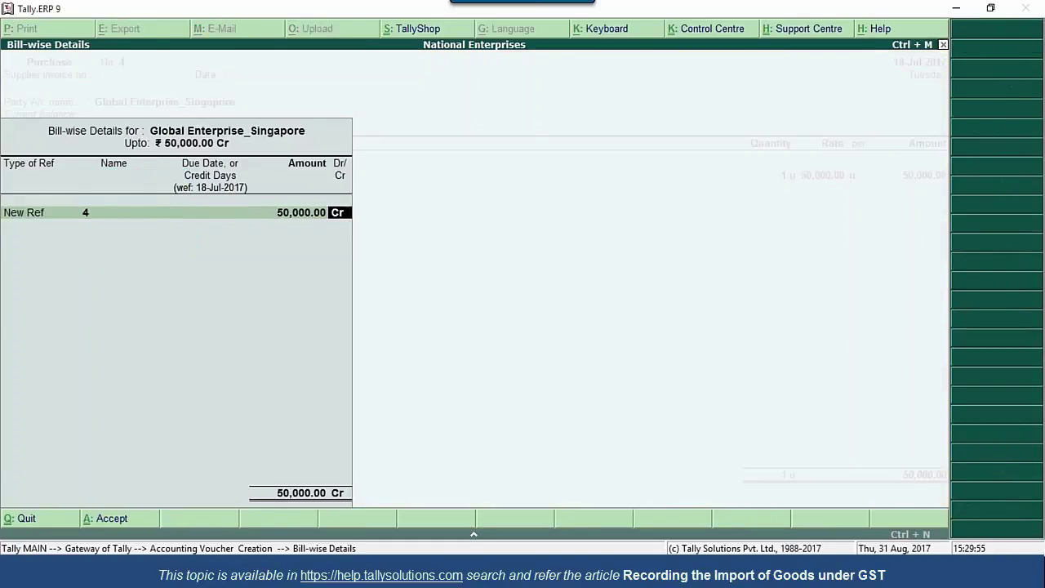
pyautogui.press('Return')
pyautogui.press('Return')
pyautogui.press('Return')
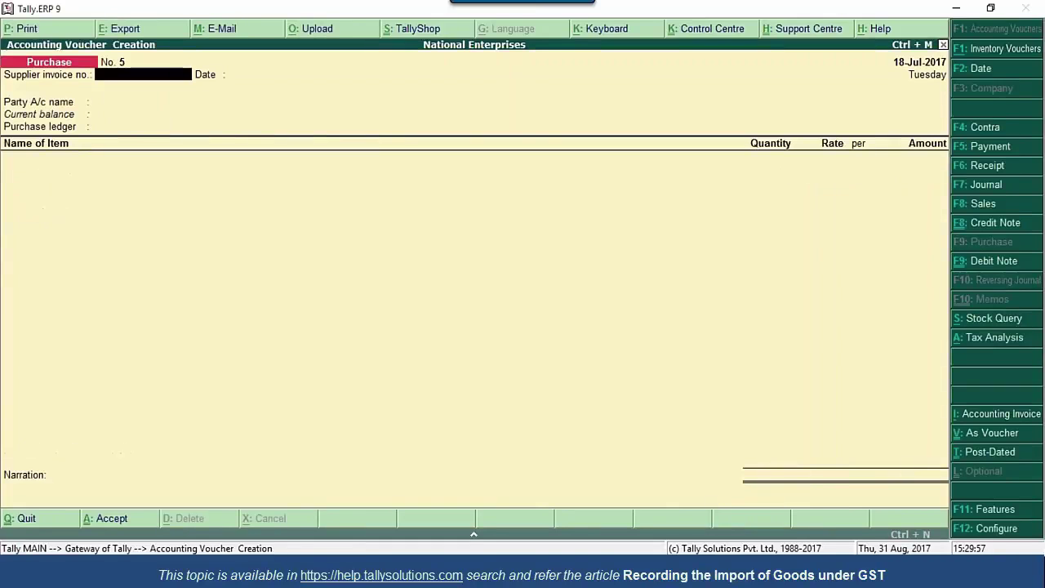
pyautogui.press('Escape')
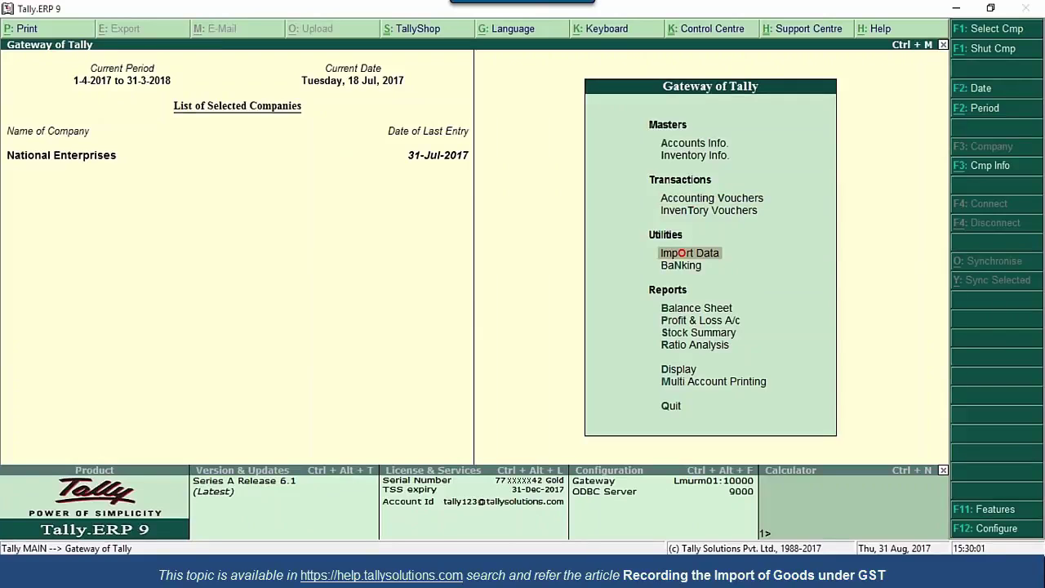
pyautogui.press('Down')
pyautogui.press('Down')
pyautogui.press('Down')
pyautogui.press('Down')
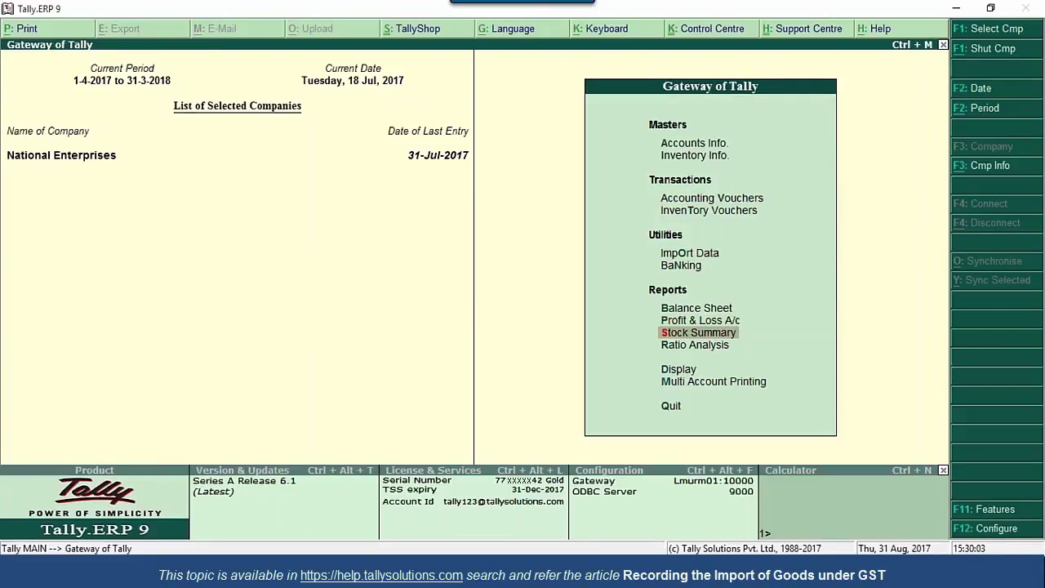
pyautogui.press('Down')
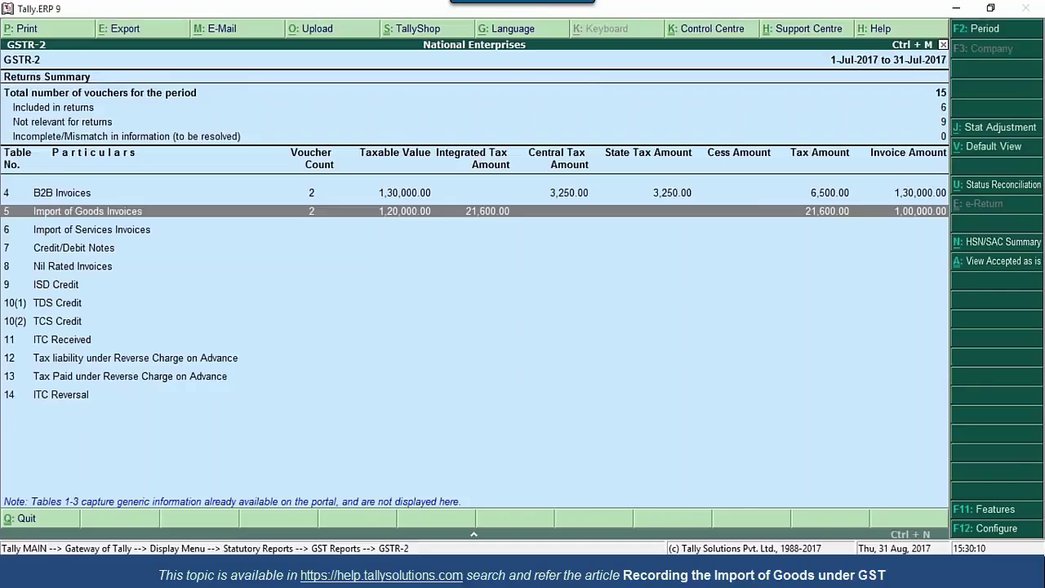
pyautogui.press('Return')
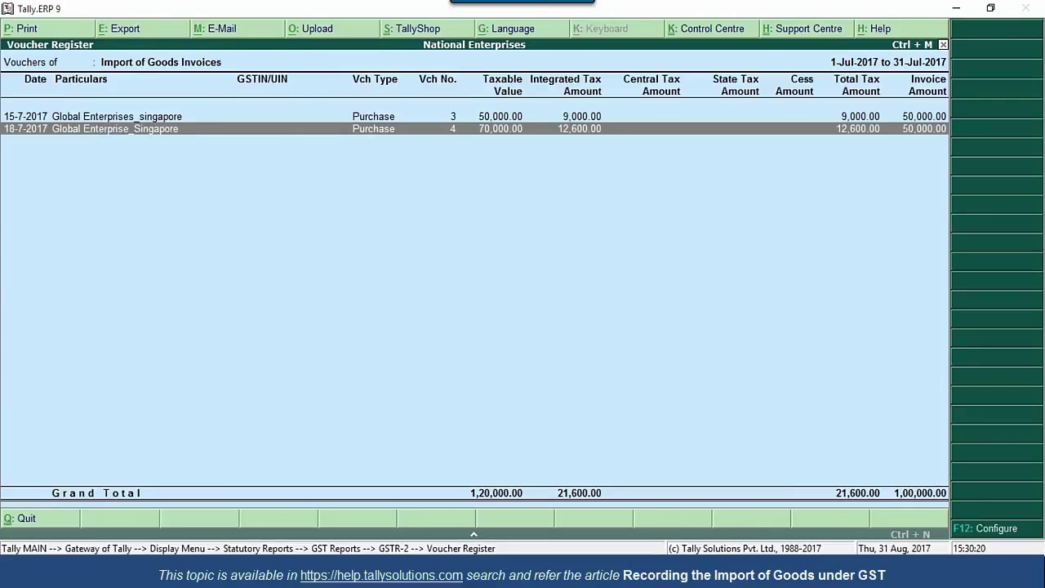
pyautogui.press('Escape')
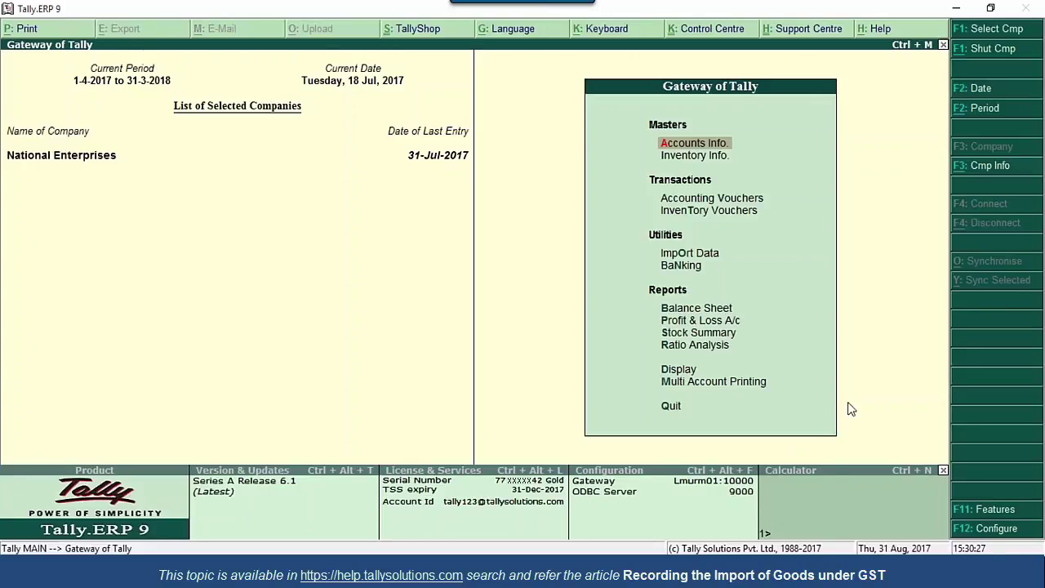
# In a journal, create Customs Charges under Indirect Expenses and debit it 10,000
pyautogui.press('Down')
pyautogui.press('v')
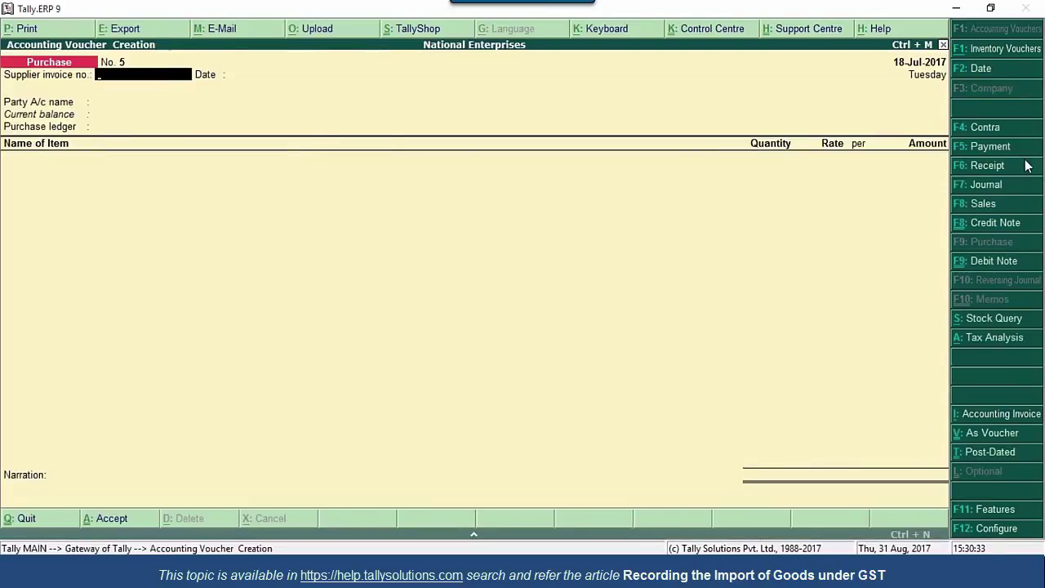
pyautogui.press('F7')
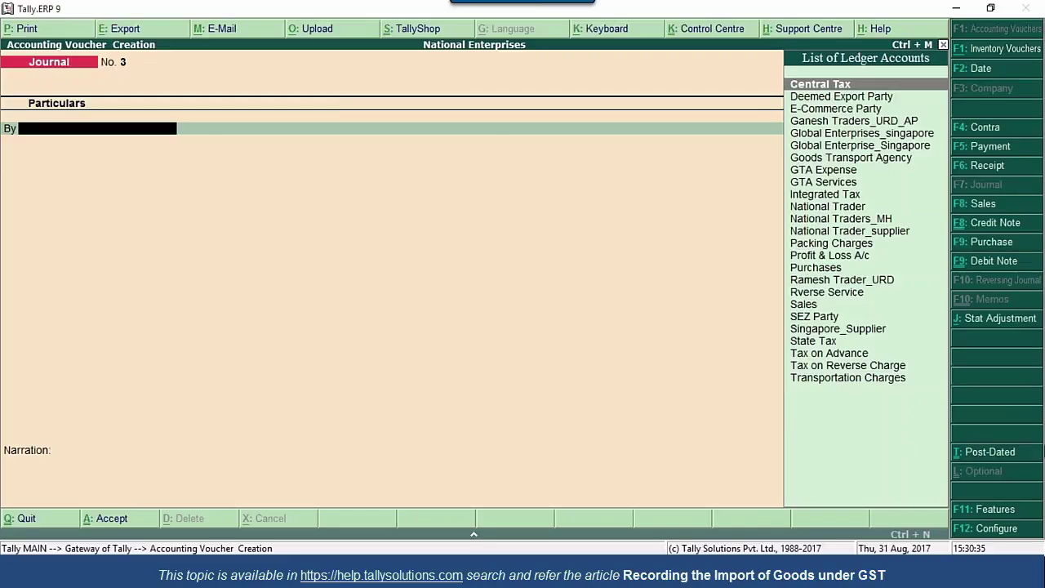
pyautogui.hotkey('alt', 'c')
pyautogui.write('Custo')
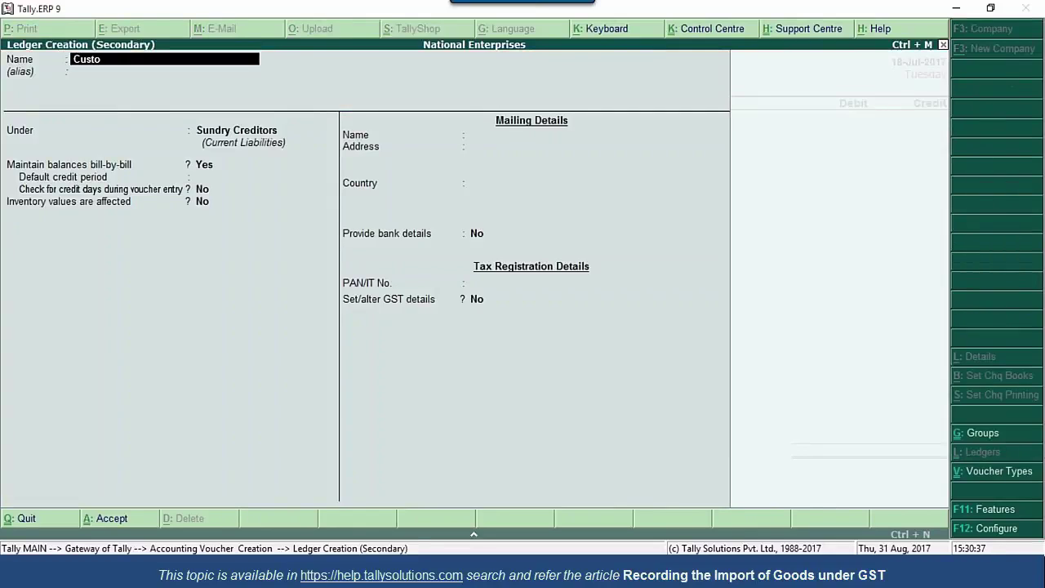
pyautogui.write('ms Charges')
pyautogui.press('Return')
pyautogui.write('In')
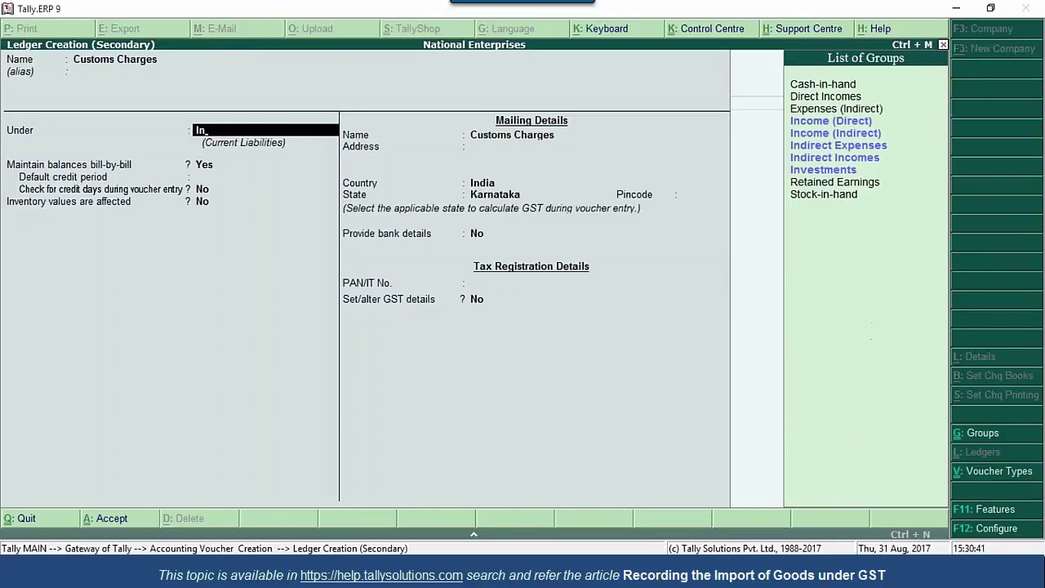
pyautogui.press('Down')
pyautogui.press('Down')
pyautogui.press('Down')
pyautogui.press('Return')
pyautogui.hotkey('ctrl', 'a')
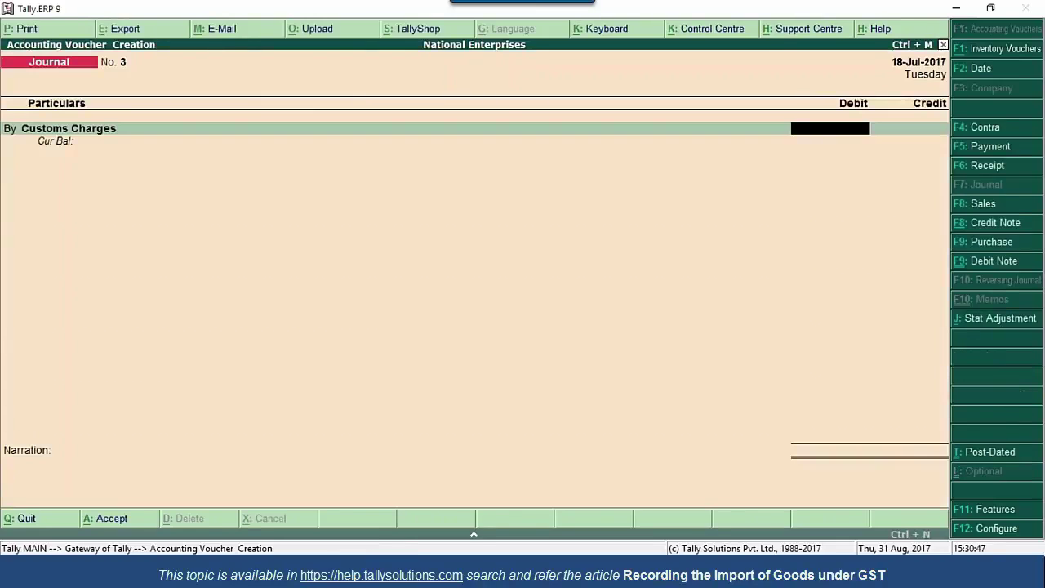
pyautogui.write('10000')
pyautogui.press('Return')
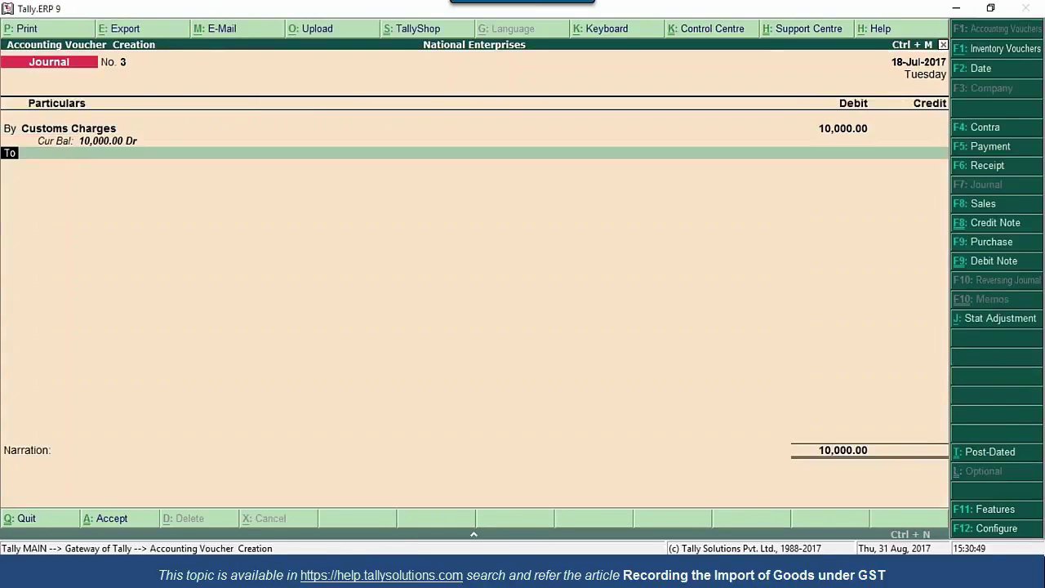
# Create Clearance Charges with GST Not Applicable and debit it 10,000
pyautogui.write('b')
pyautogui.press('Return')
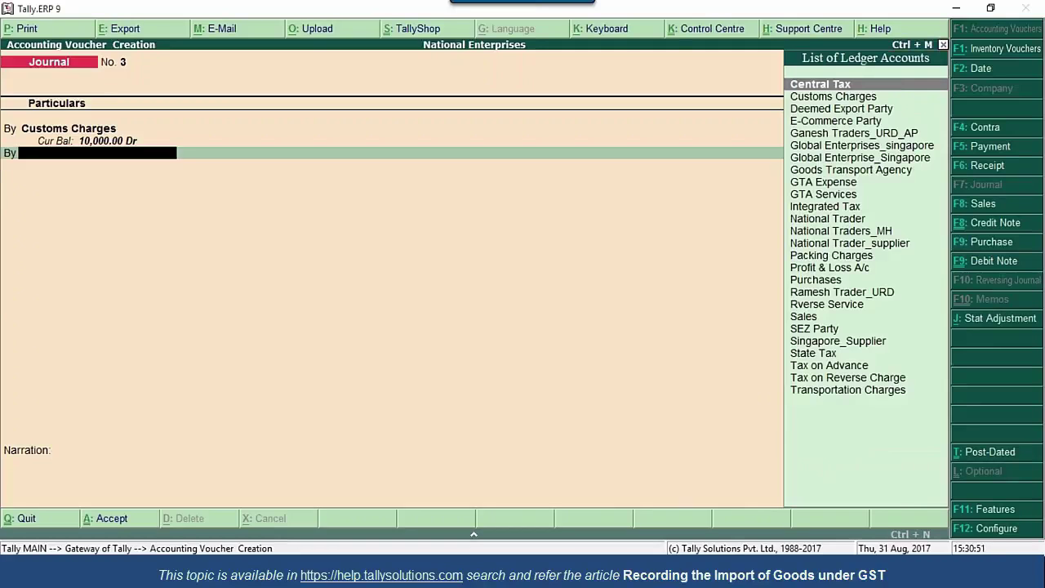
pyautogui.hotkey('alt', 'c')
pyautogui.write('C')
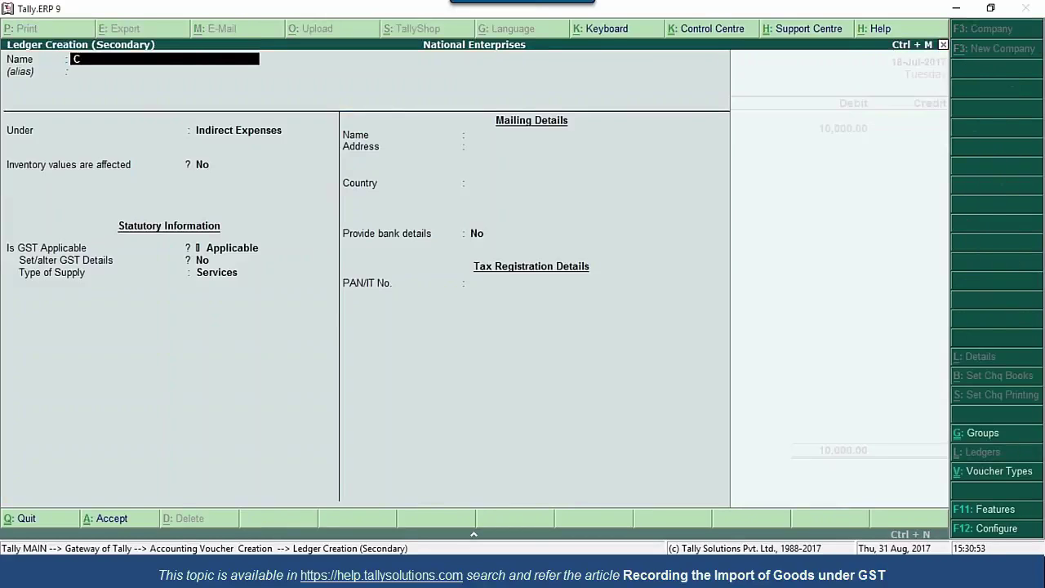
pyautogui.write('learance Charges')
pyautogui.press('Return')
pyautogui.press('Return')
pyautogui.press('Return')
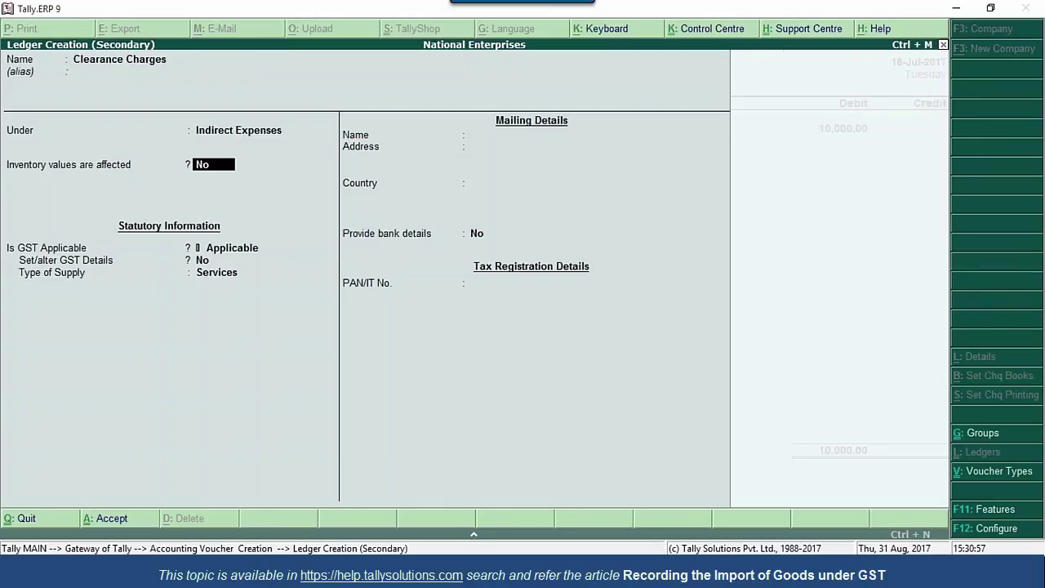
pyautogui.press('Return')
pyautogui.press('Down')
pyautogui.press('Return')
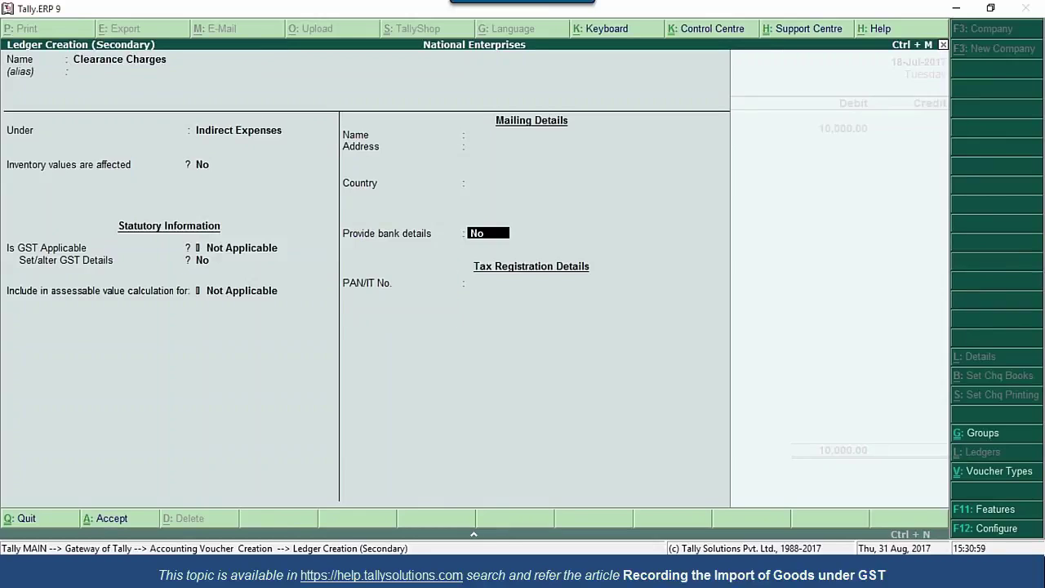
pyautogui.hotkey('ctrl', 'a')
pyautogui.write('10000')
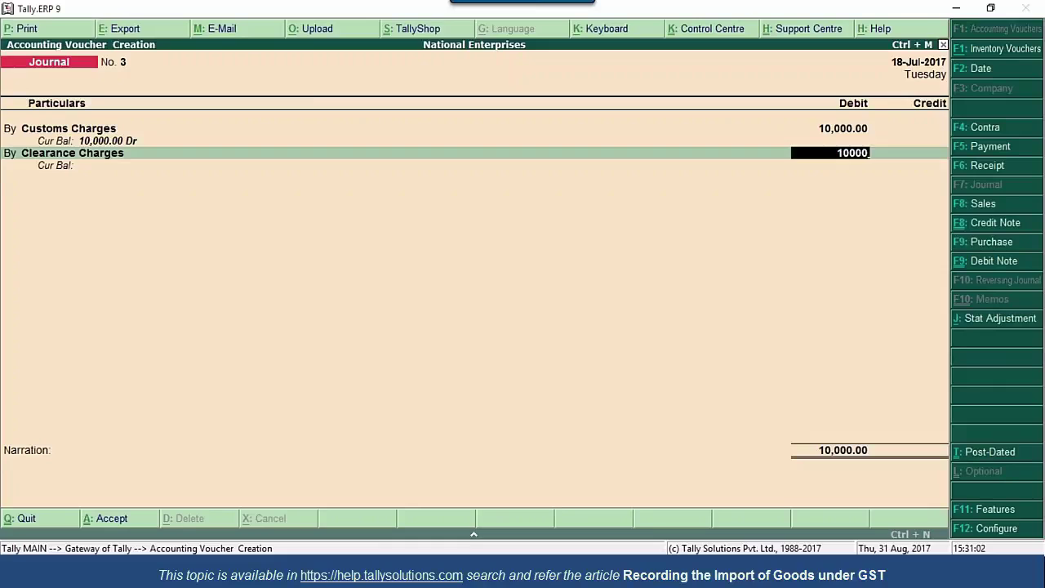
pyautogui.press('Return')
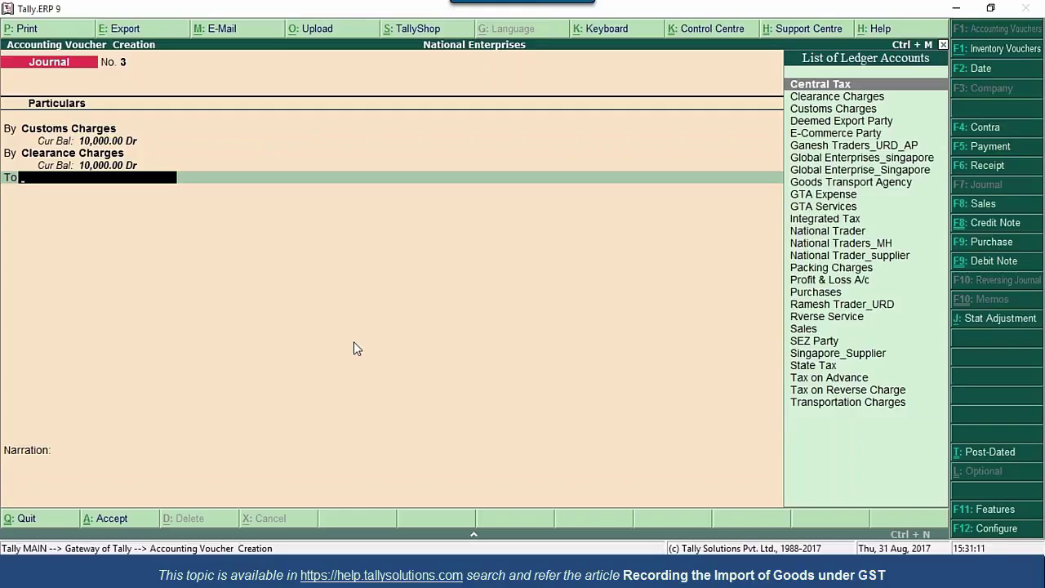
# Set Allow cash accounts in journal vouchers to Yes
pyautogui.press('F12')
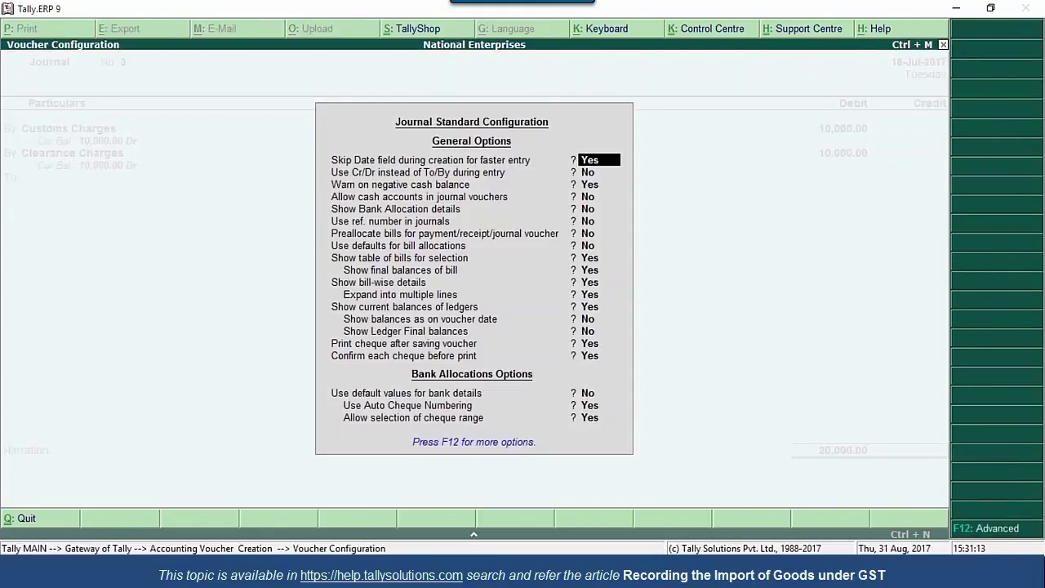
pyautogui.press('Down')
pyautogui.press('Down')
pyautogui.press('Down')
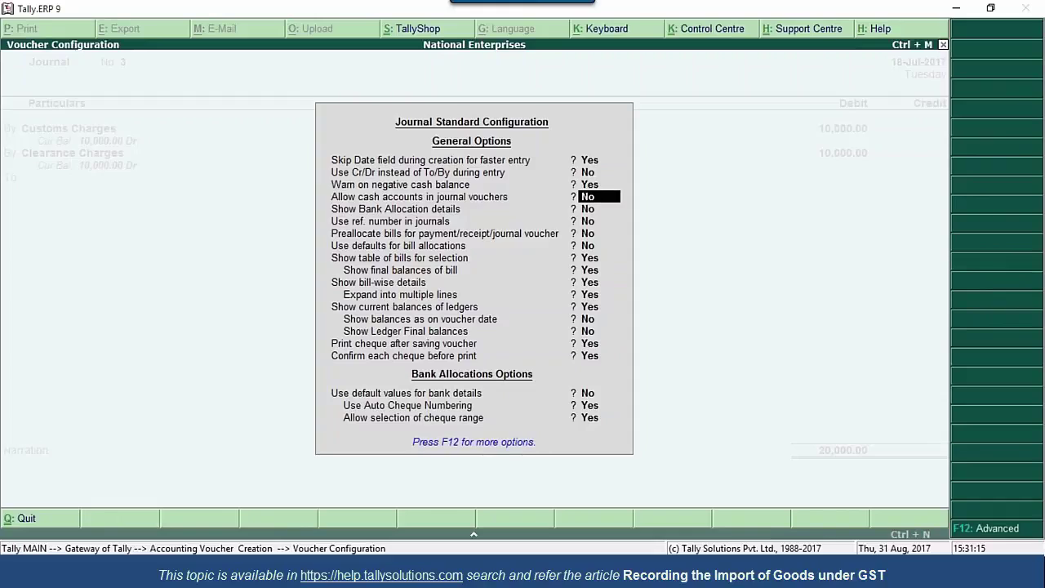
pyautogui.write('y')
pyautogui.press('Return')
pyautogui.hotkey('ctrl', 'a')
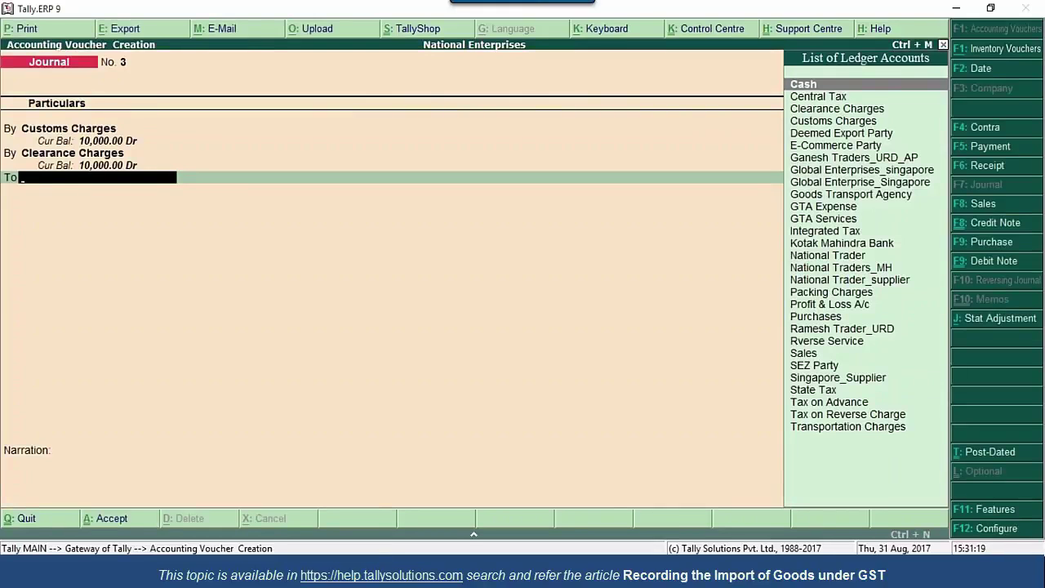
# Credit Kotak Mahindra Bank 20,000 by cheque, save the journal, and return to Gateway
pyautogui.write('Ko')
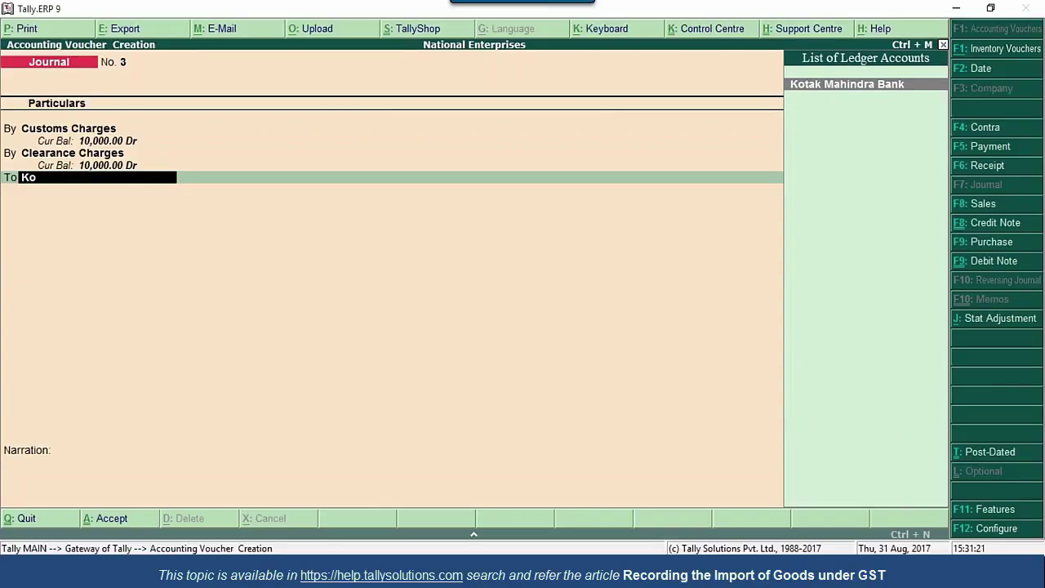
pyautogui.press('Return')
pyautogui.press('Return')
pyautogui.press('Return')
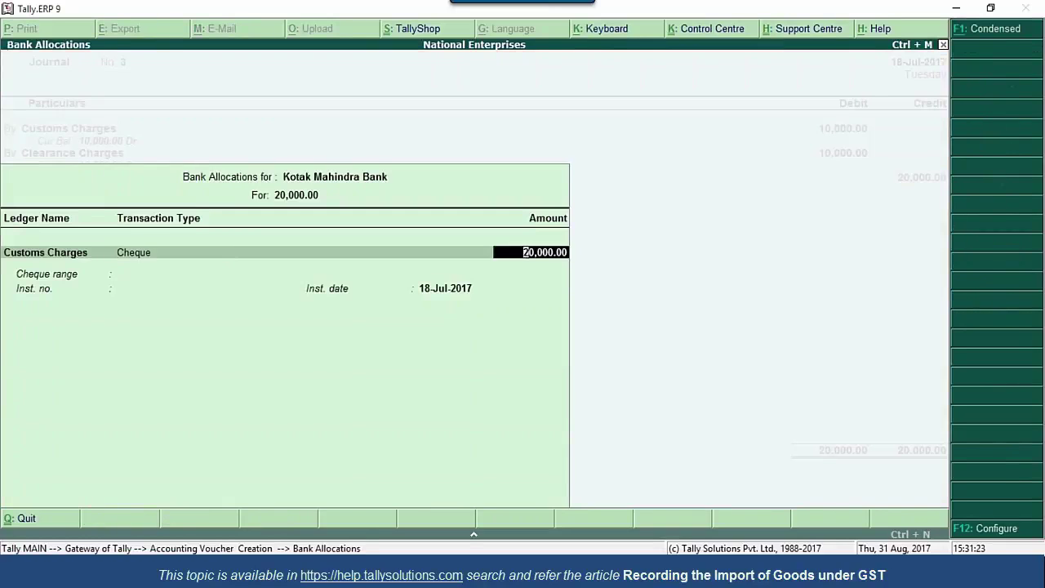
pyautogui.press('Return')
pyautogui.press('Return')
pyautogui.press('Return')
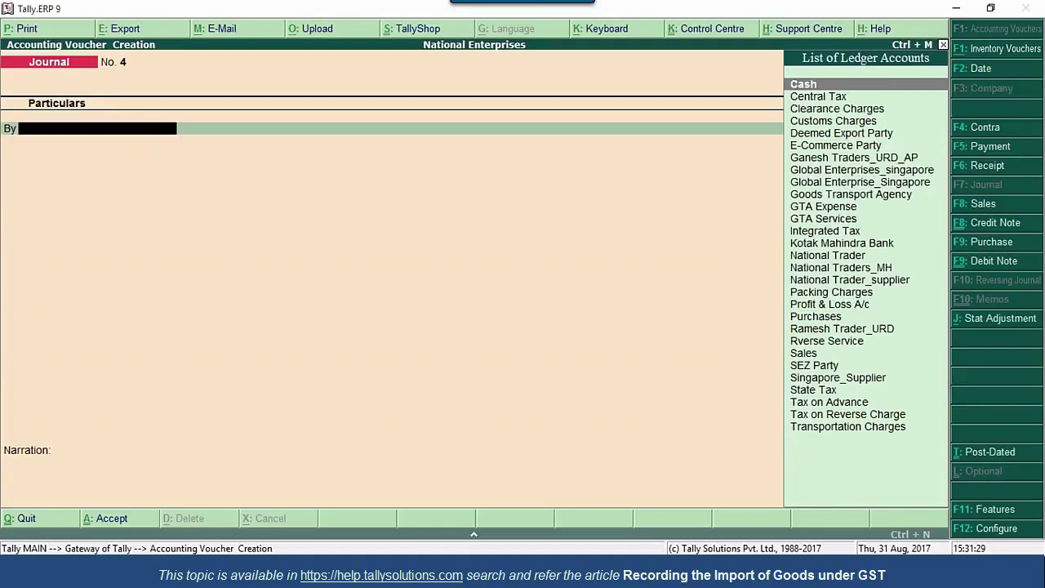
pyautogui.press('Escape')
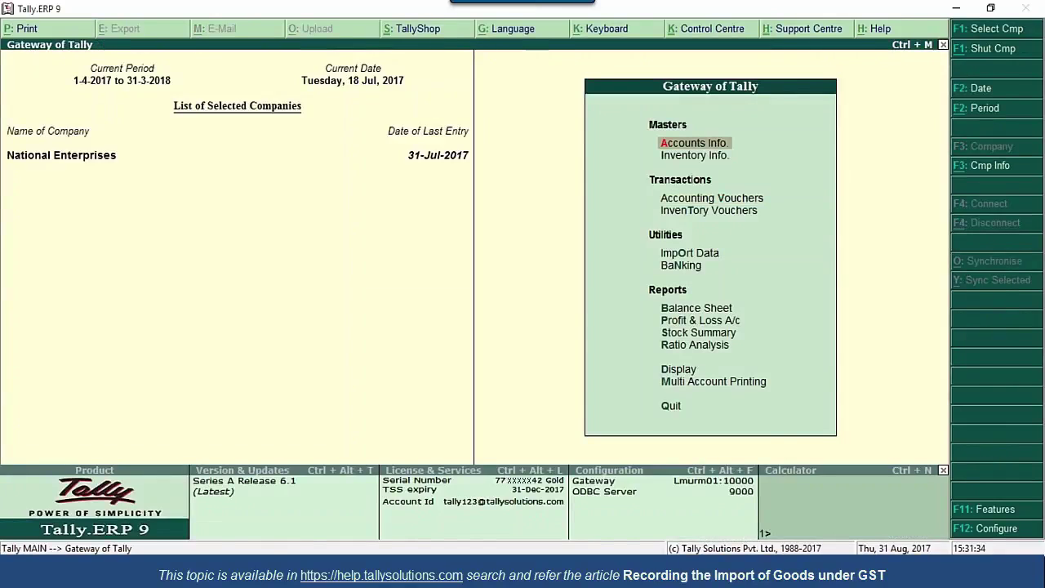
# Pay Global Enterprise_Singapore 50,000 from Kotak Mahindra Bank against bill 4 and save
pyautogui.press('v')
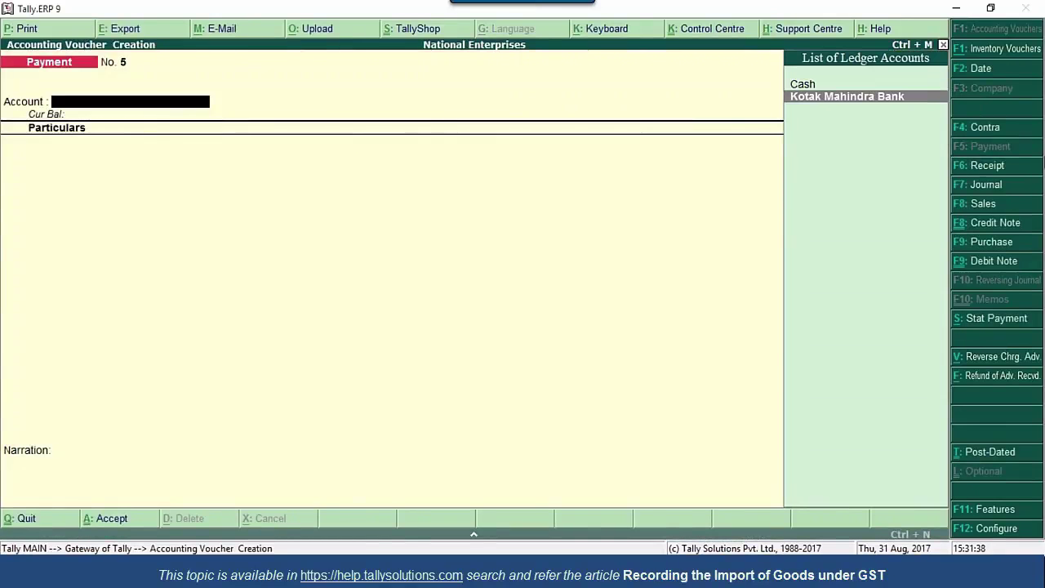
pyautogui.press('Return')
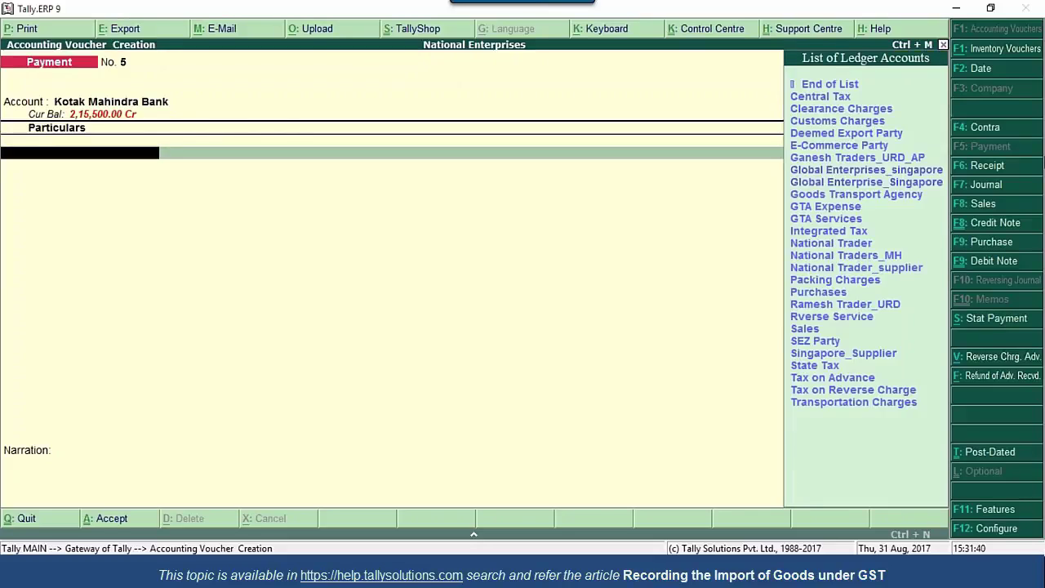
pyautogui.write('Glo')
pyautogui.press('Down')
pyautogui.press('Return')
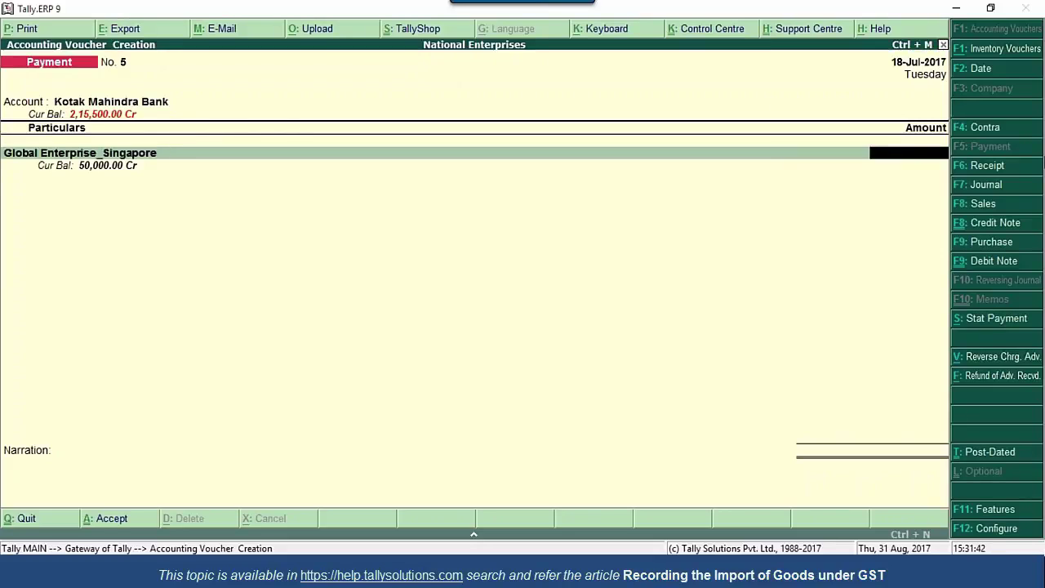
pyautogui.write('50000')
pyautogui.press('Return')
pyautogui.press('Return')
pyautogui.press('Return')
pyautogui.press('Return')
pyautogui.press('Return')
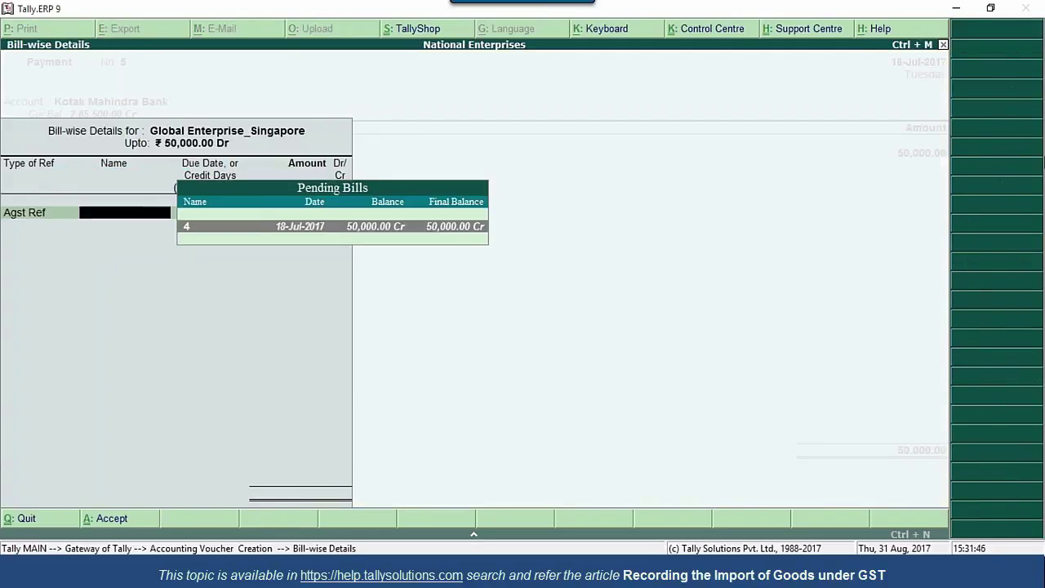
pyautogui.press('Return')
pyautogui.press('Return')
pyautogui.press('Return')
pyautogui.press('Return')
pyautogui.press('Return')
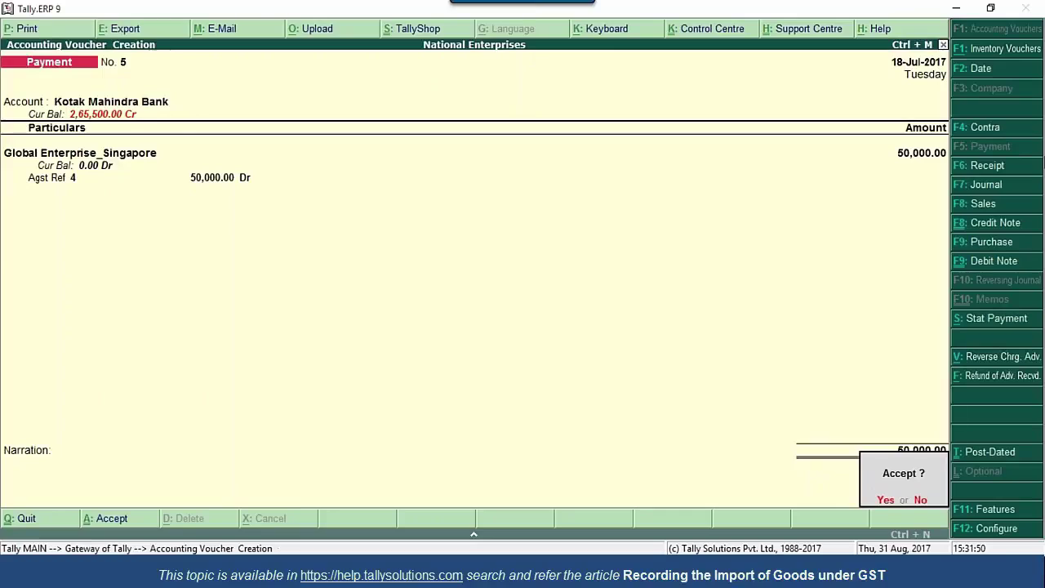
pyautogui.press('Return')
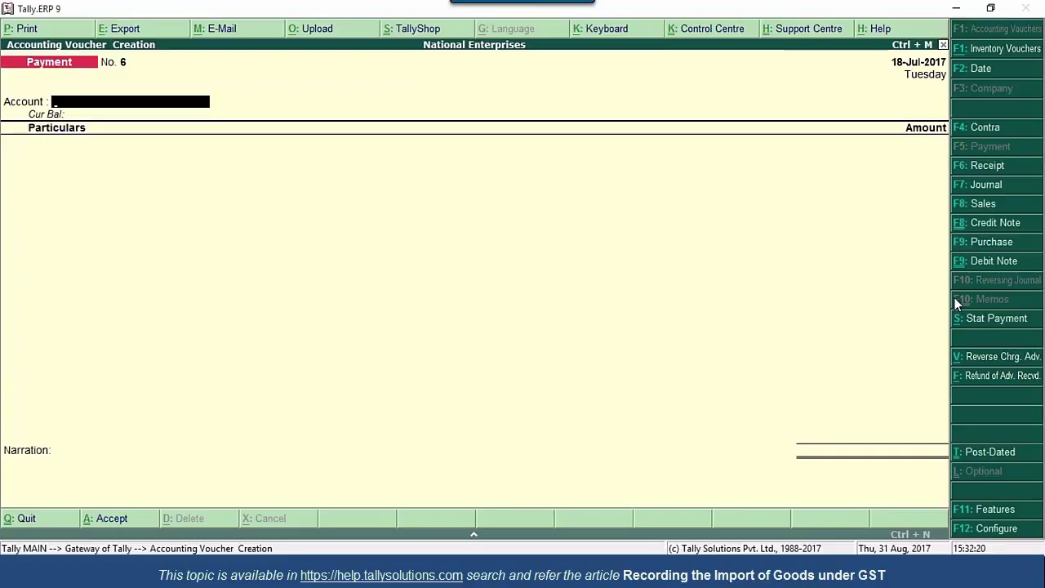
# Start a journal with Stat Adjustment: GST, Increase of Tax Liability, Import of Goods
pyautogui.press('F7')
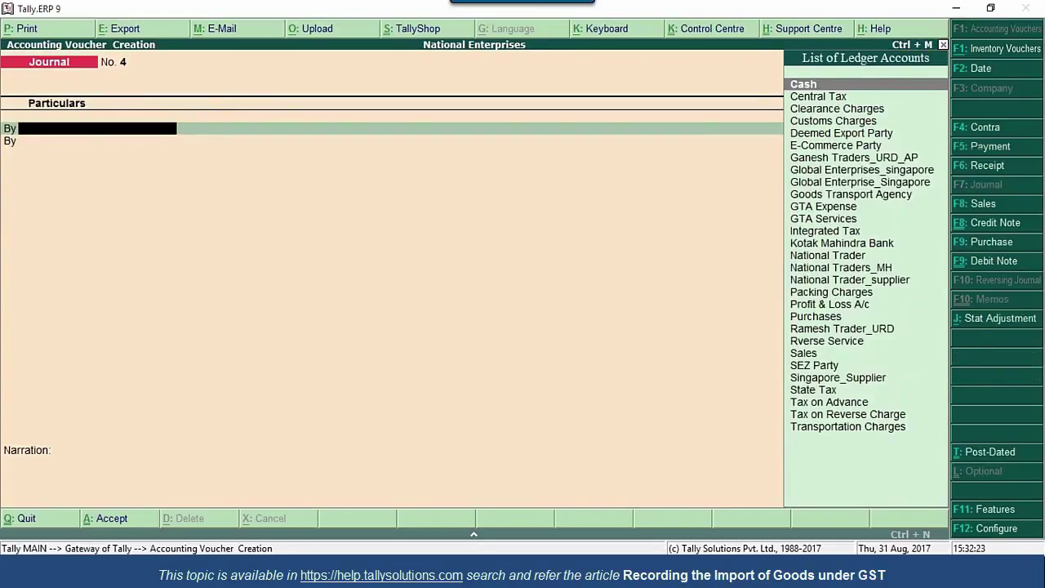
pyautogui.hotkey('alt', 'j')
pyautogui.press('Return')
pyautogui.press('Down')
pyautogui.press('Down')
pyautogui.press('Up')
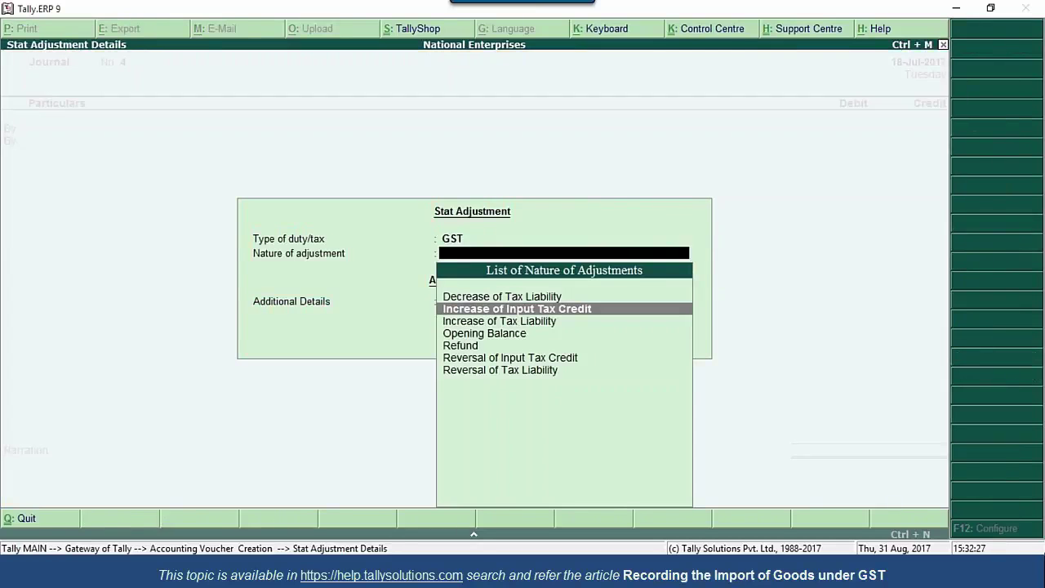
pyautogui.press('Down')
pyautogui.press('Return')
pyautogui.press('Down')
pyautogui.press('Down')
pyautogui.press('Down')
pyautogui.press('Return')
# Debit Tax on Reverse Charge 12,600, credit Integrated Tax at 18% on 70000, and save
pyautogui.write('ta')
pyautogui.press('Return')
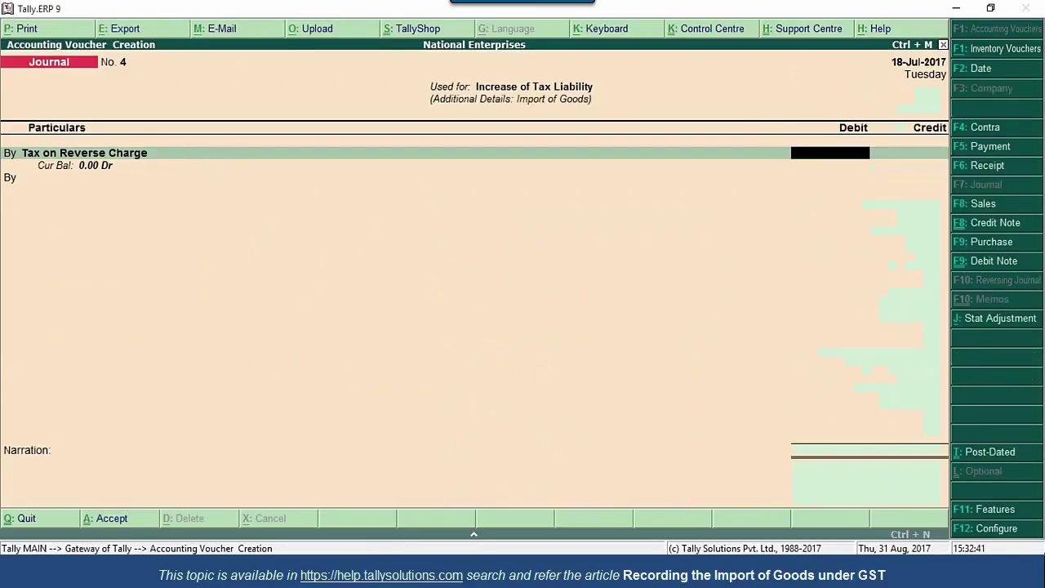
pyautogui.write('12600')
pyautogui.press('Return')
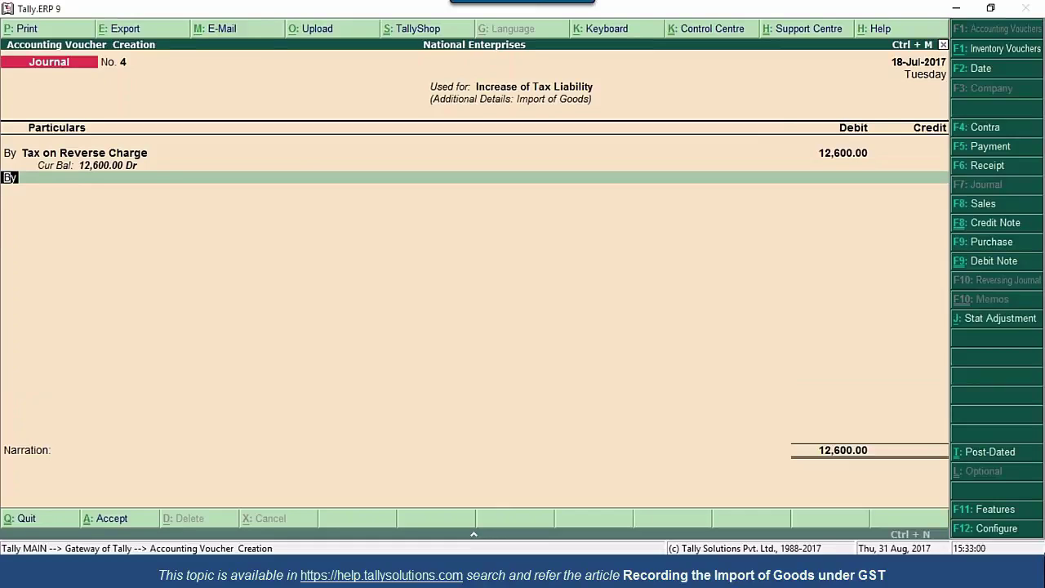
pyautogui.write('t')
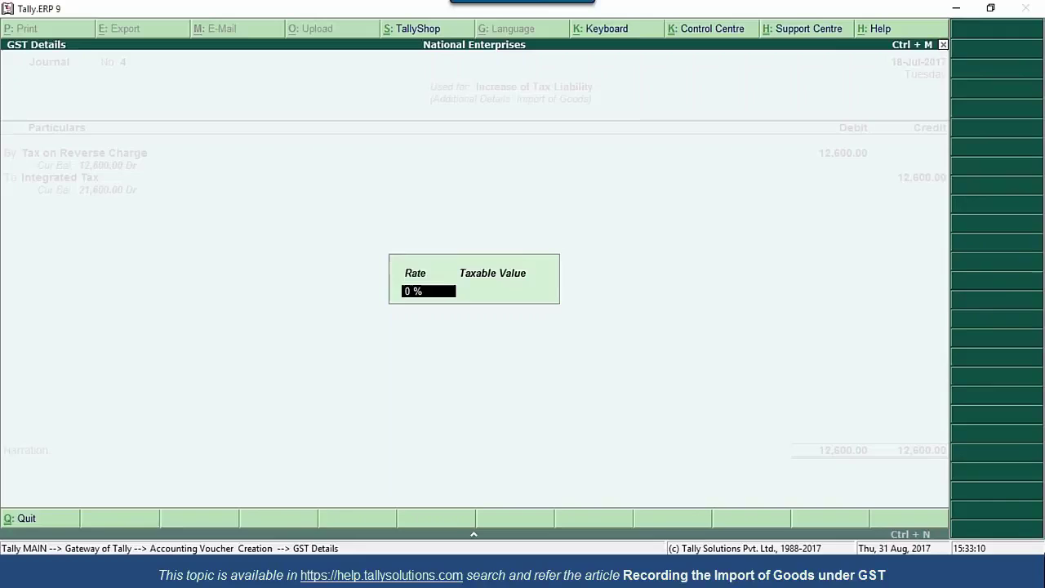
pyautogui.write('18')
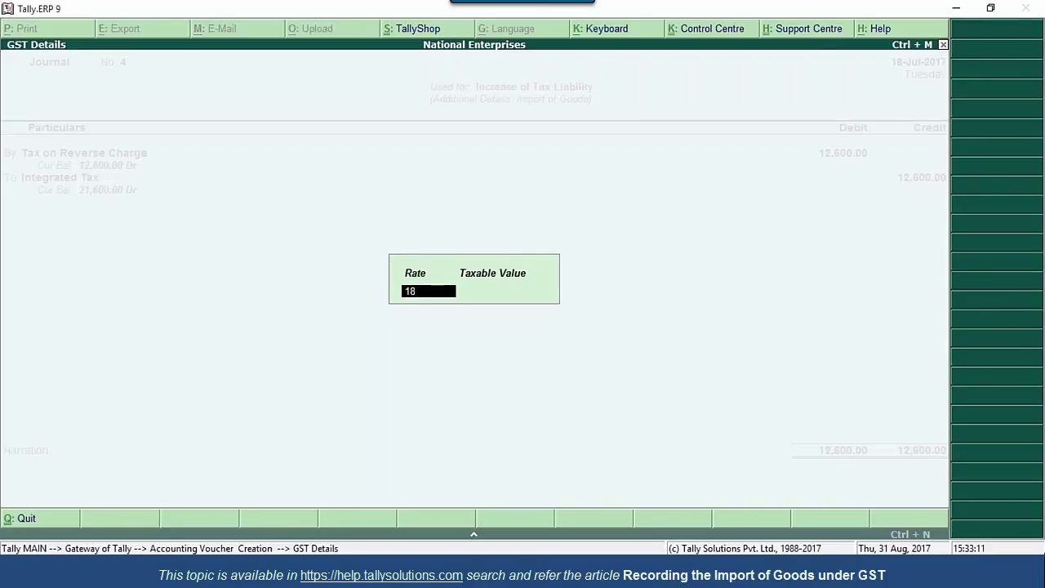
pyautogui.press('Return')
pyautogui.write('70000')
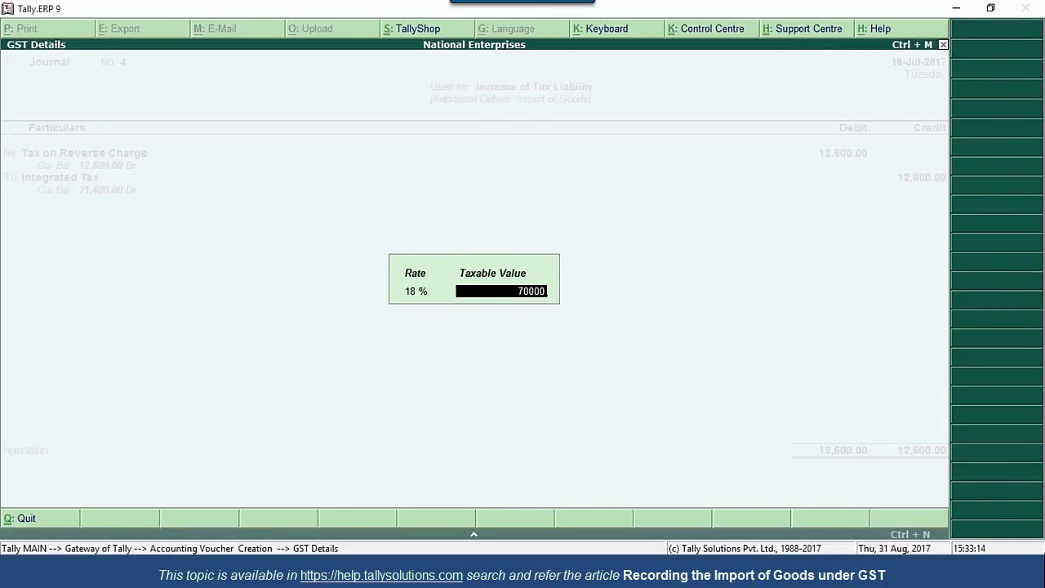
pyautogui.press('Return')
pyautogui.press('Return')
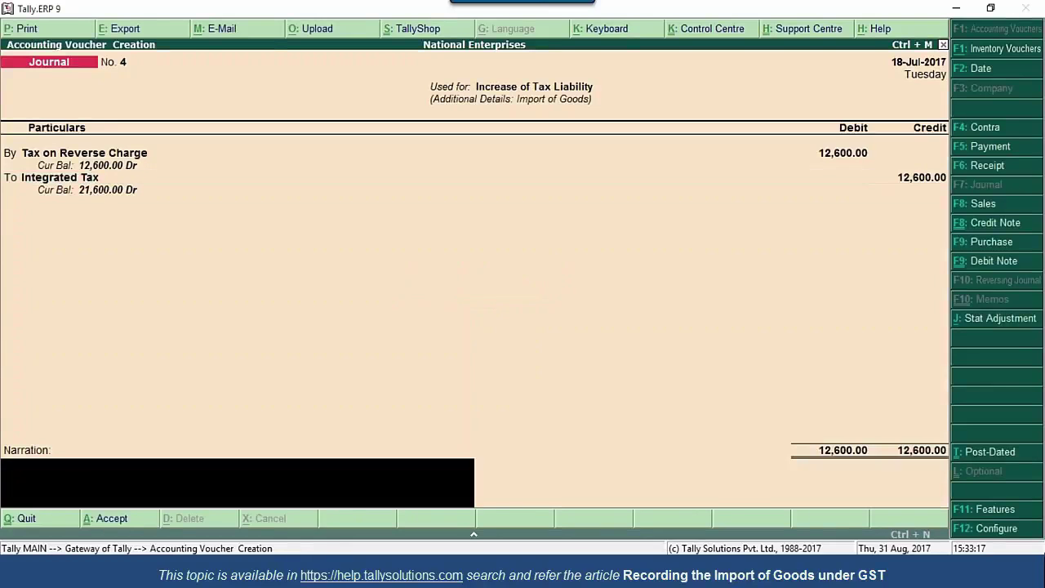
pyautogui.press('Return')
pyautogui.press('Return')
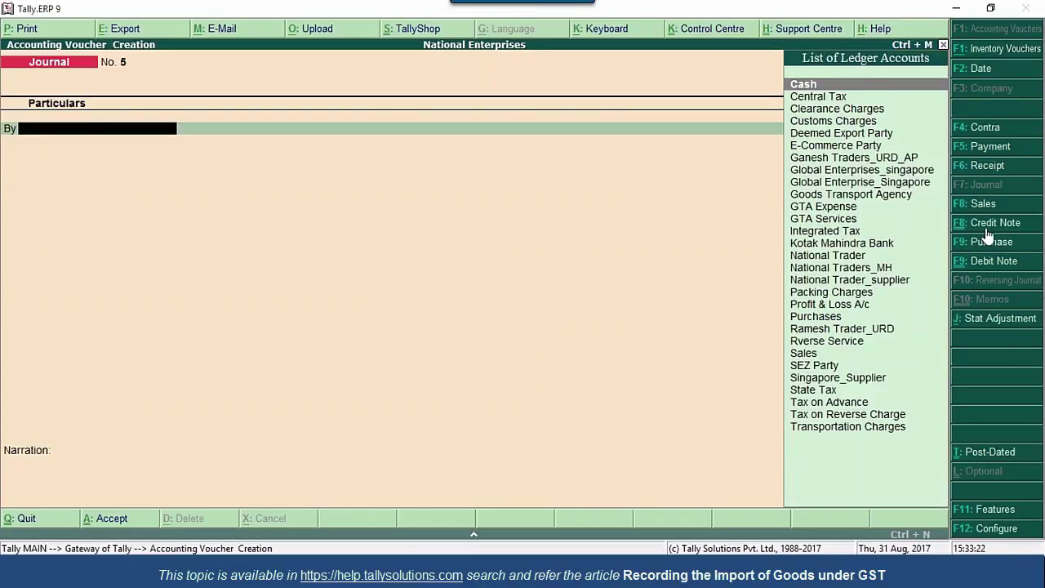
# Set up a GST stat payment for 1-Jul to 31-Jul-2017 as Recipient Liability
pyautogui.click(982, 147)
pyautogui.click(989, 320)
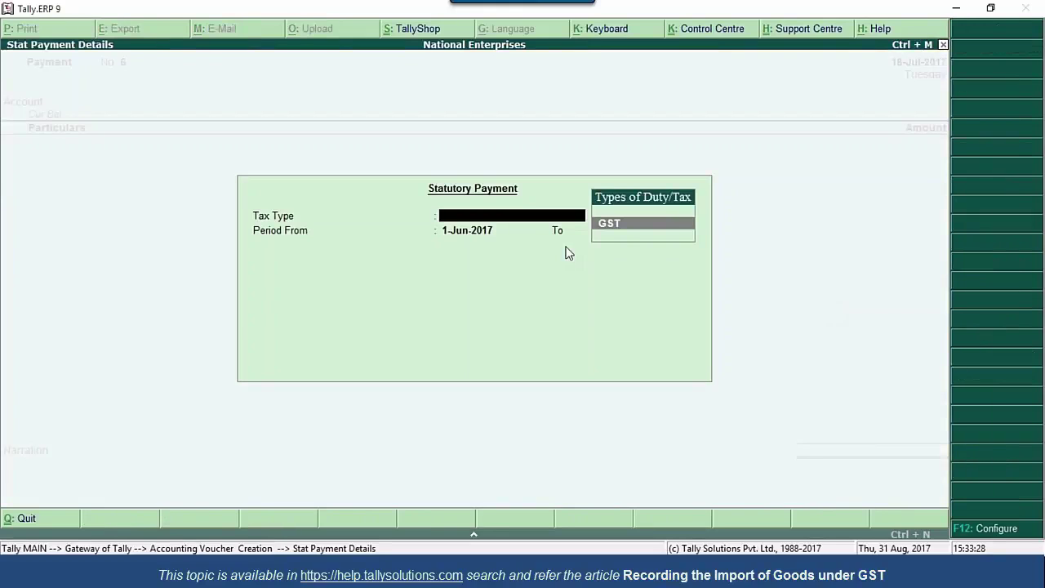
pyautogui.press('Return')
pyautogui.write('1-7')
pyautogui.press('Return')
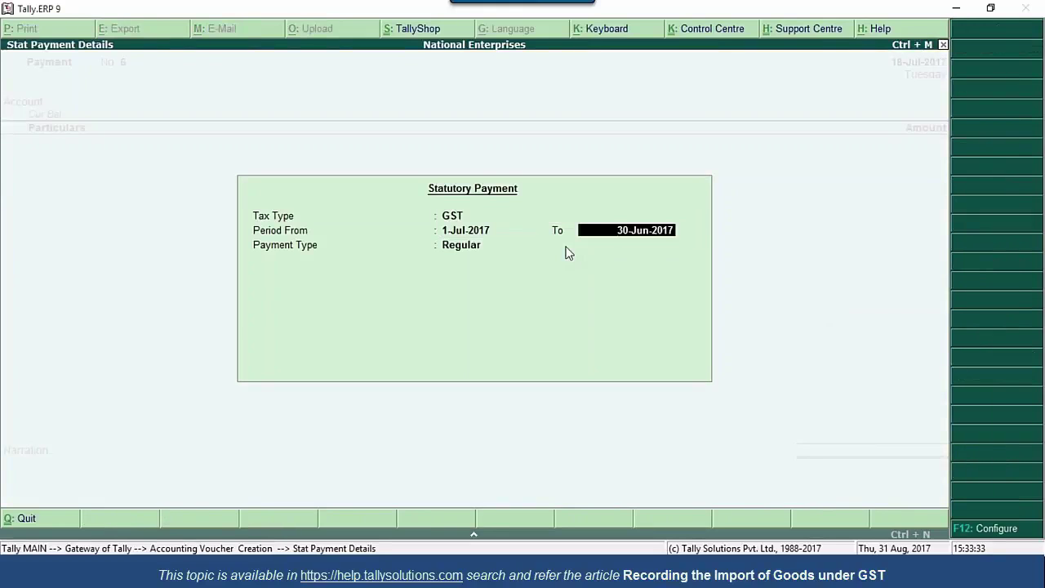
pyautogui.write('31')
pyautogui.press('Return')
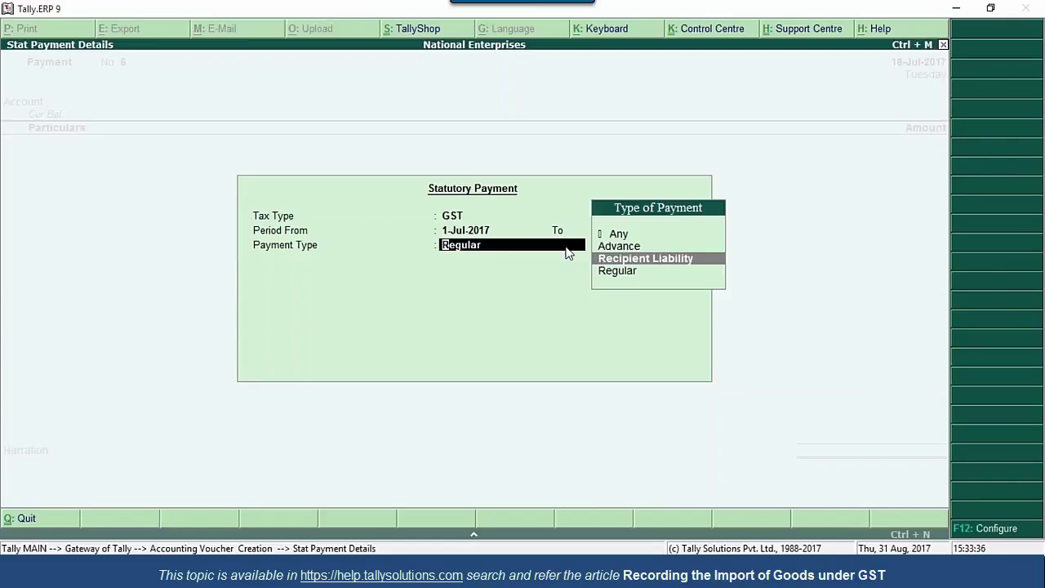
pyautogui.press('Return')
# Pay 12,600 Integrated Tax from Kotak Mahindra Bank and save the voucher
pyautogui.press('Return')
pyautogui.press('Return')
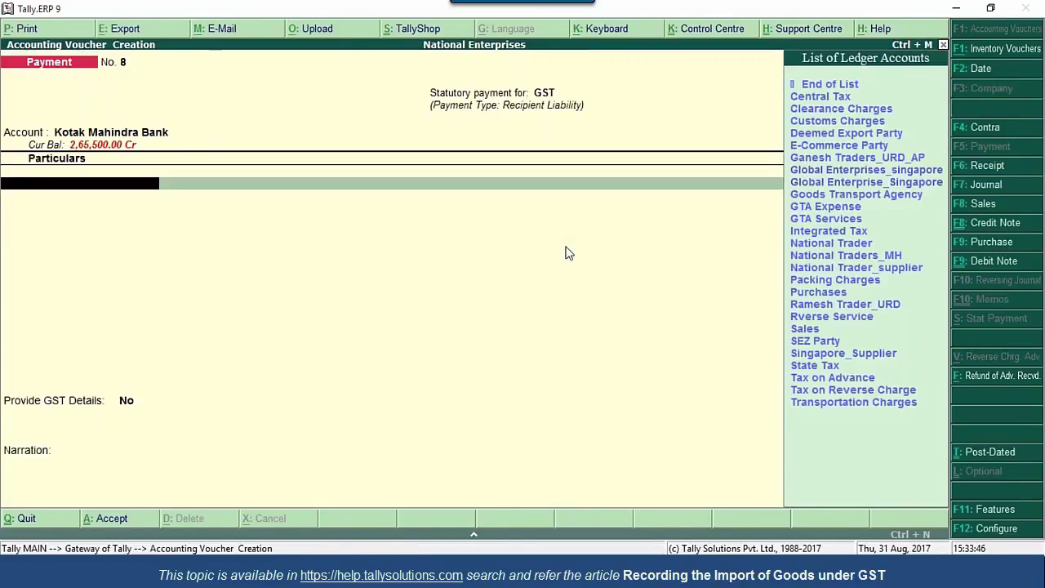
pyautogui.write('In')
pyautogui.press('Return')
pyautogui.write('12')
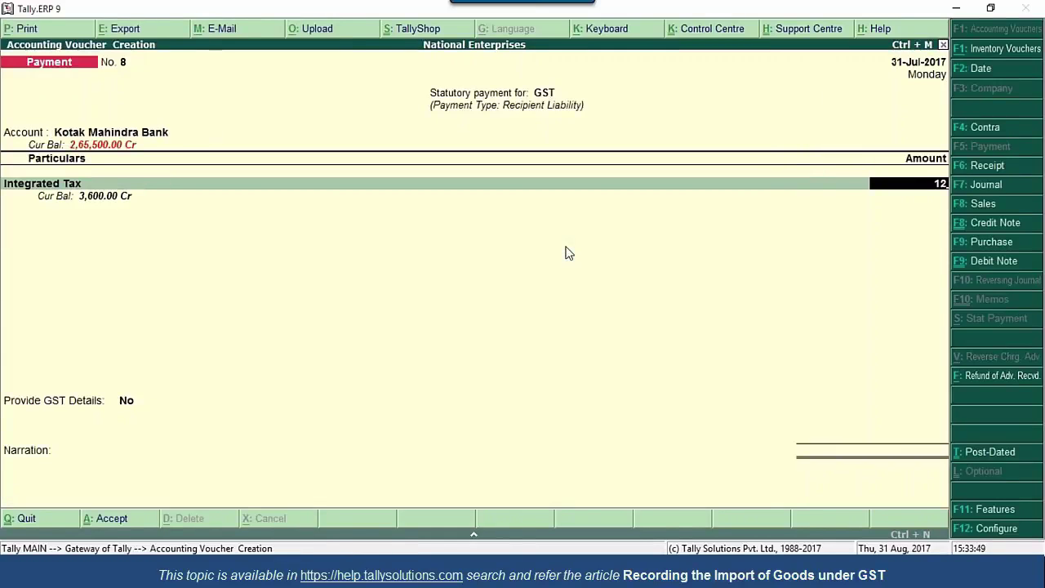
pyautogui.write('600')
pyautogui.press('Return')
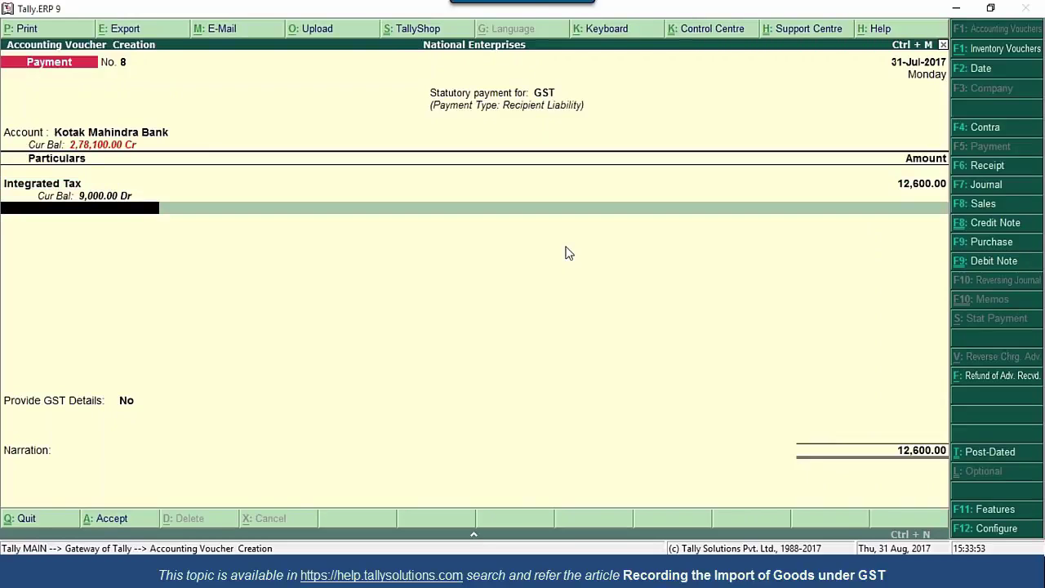
pyautogui.hotkey('ctrl', 'a')
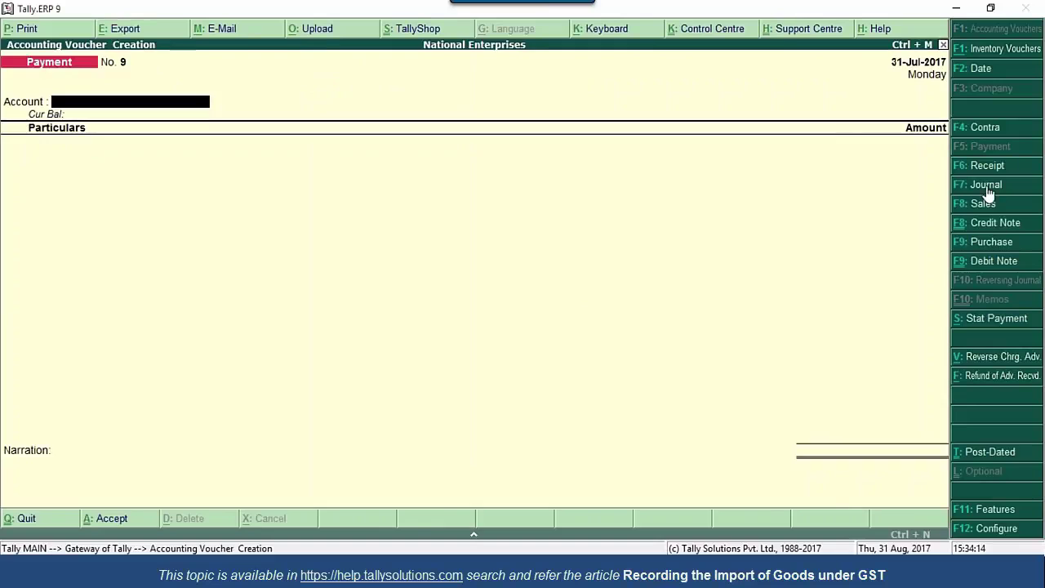
# Start a journal voucher with GST stat adjustment: Increase of Input Tax Credit, Import of Goods
pyautogui.click(983, 184)
pyautogui.click(994, 326)
pyautogui.press('Return')
pyautogui.press('Down')
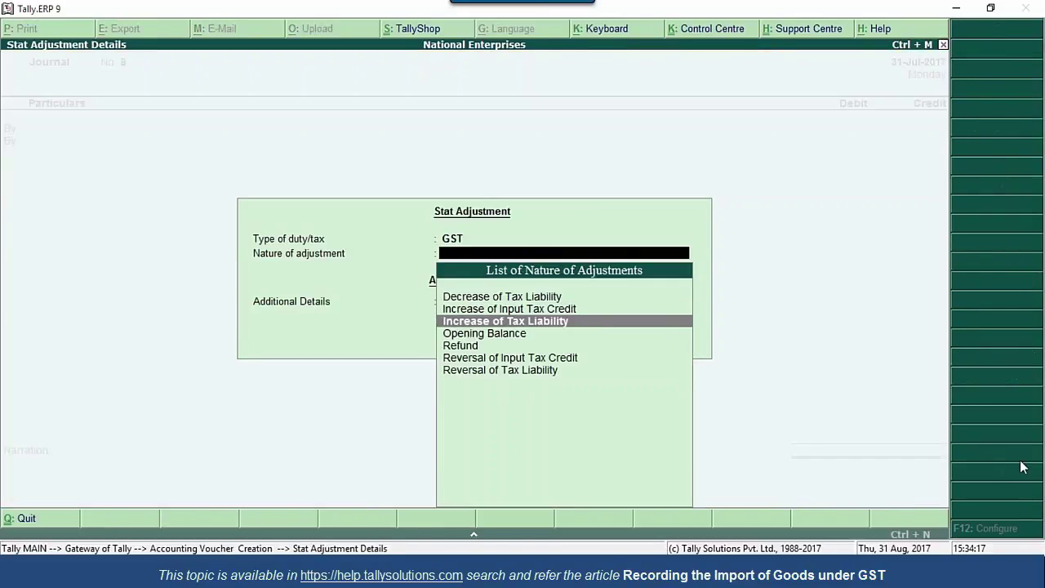
pyautogui.press('Up')
pyautogui.press('Return')
pyautogui.press('Down')
pyautogui.press('Down')
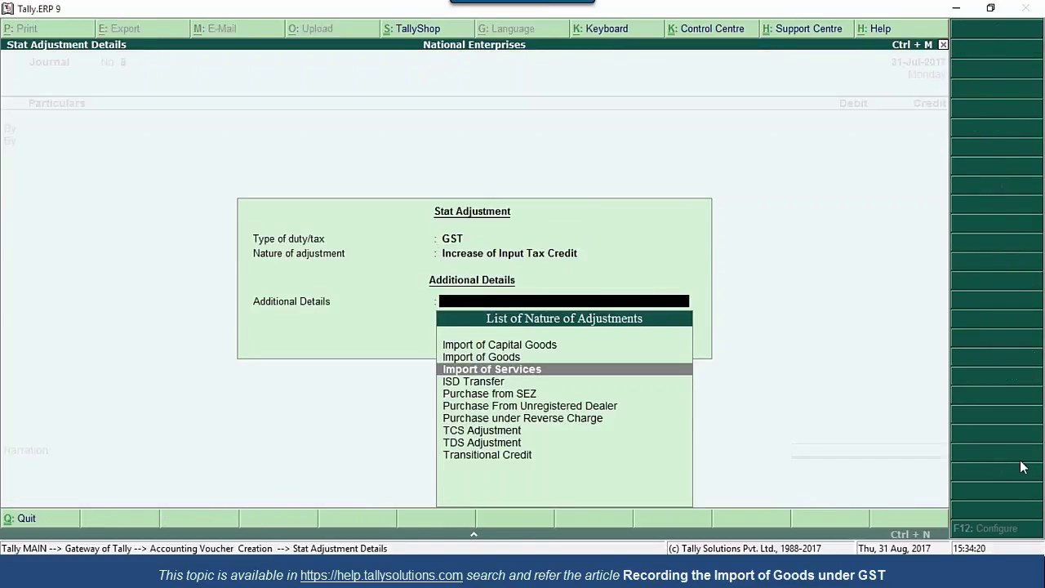
pyautogui.press('Up')
pyautogui.press('Return')
# Debit Integrated Tax 12,600 at 18% on a taxable value of 70,000
pyautogui.write('Inte')
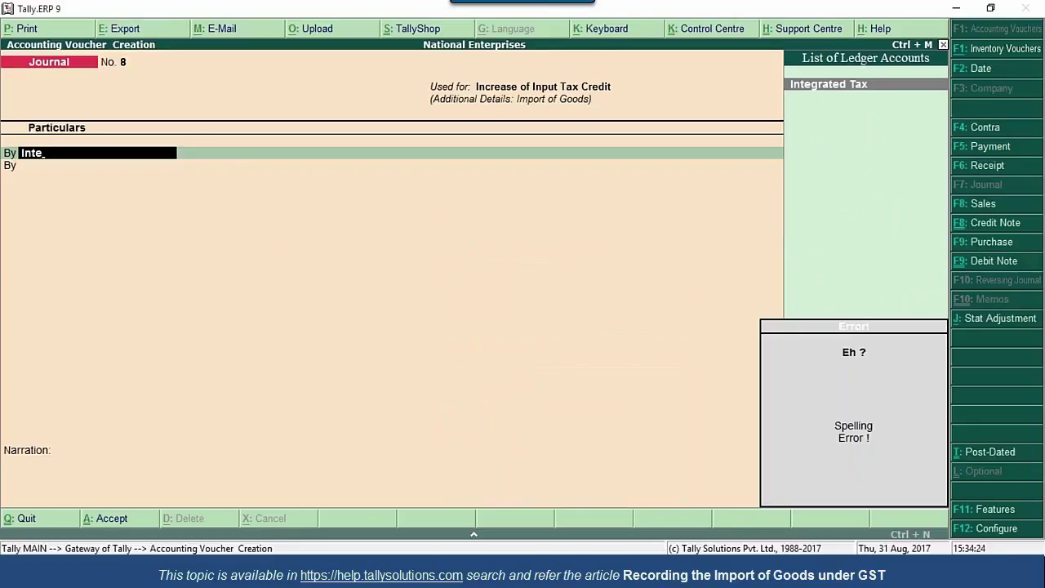
pyautogui.press('Return')
pyautogui.write('18')
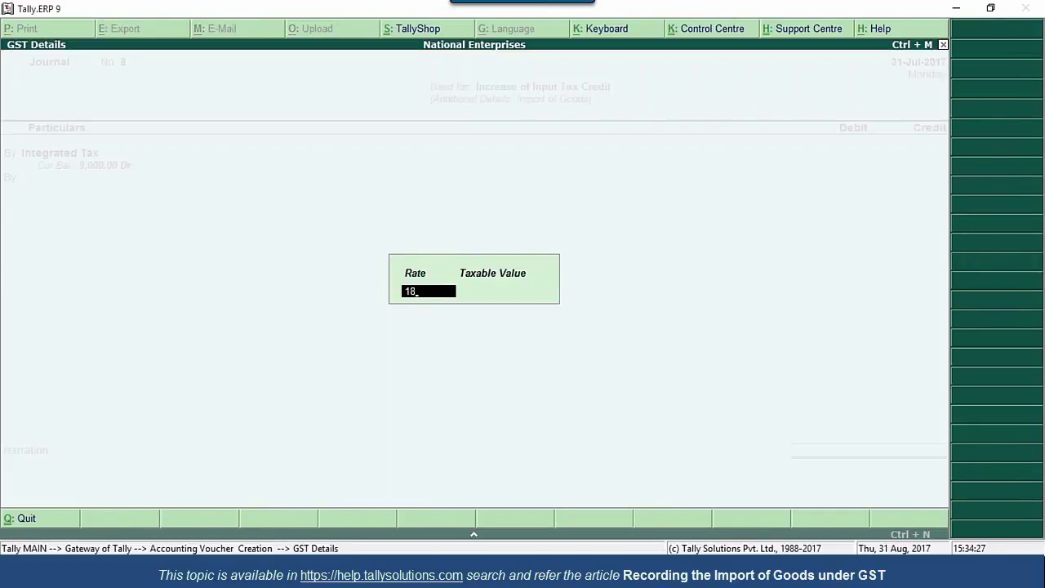
pyautogui.press('Return')
pyautogui.write('70000')
pyautogui.press('Return')
pyautogui.write('12')
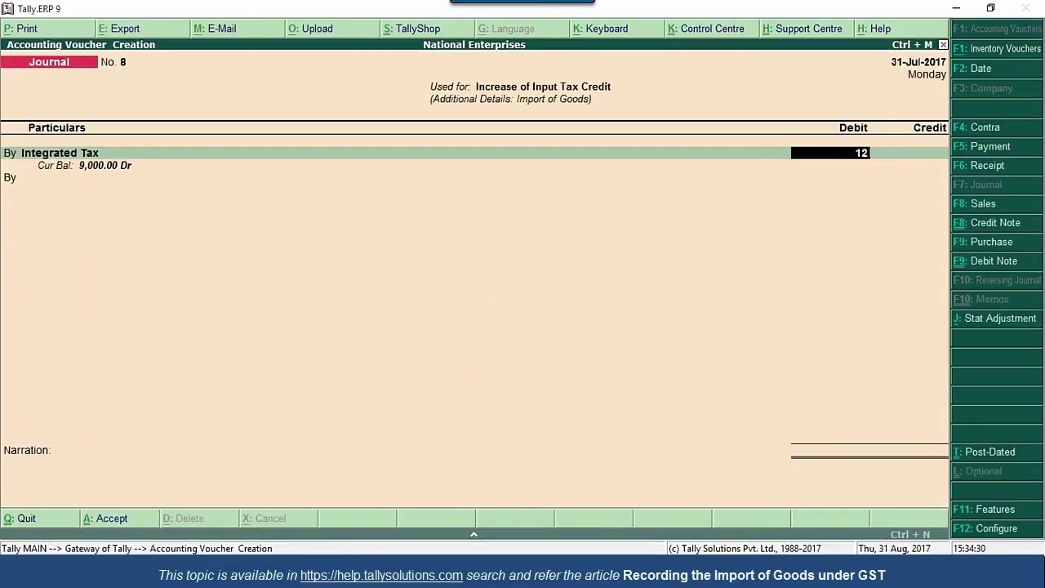
pyautogui.write(',600')
pyautogui.press('Return')
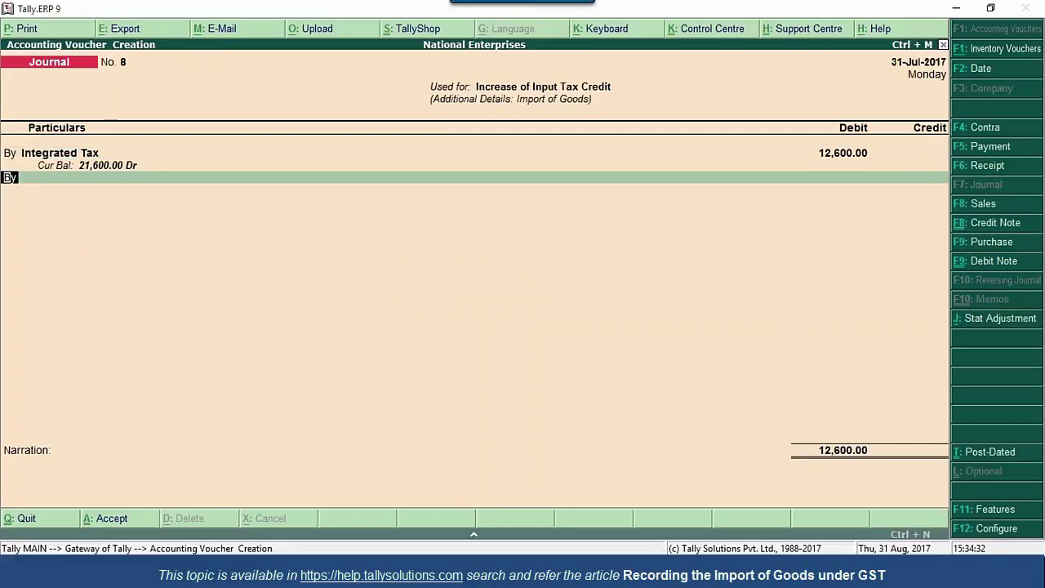
# Credit Tax on Reverse Charge 12,600, save journal No. 8, and exit to the Gateway
pyautogui.write('ttax on r')
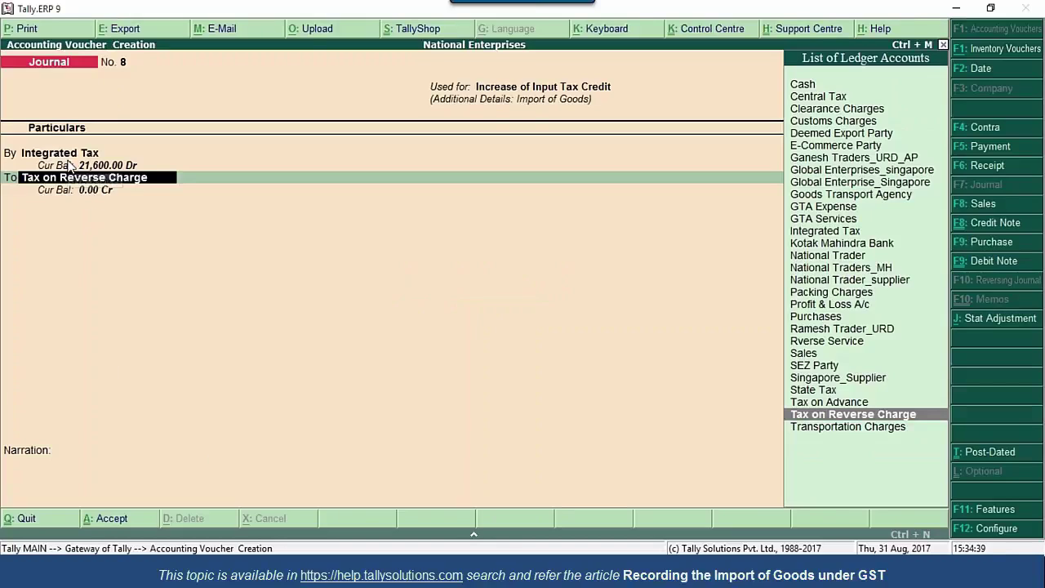
pyautogui.press('Return')
pyautogui.press('Return')
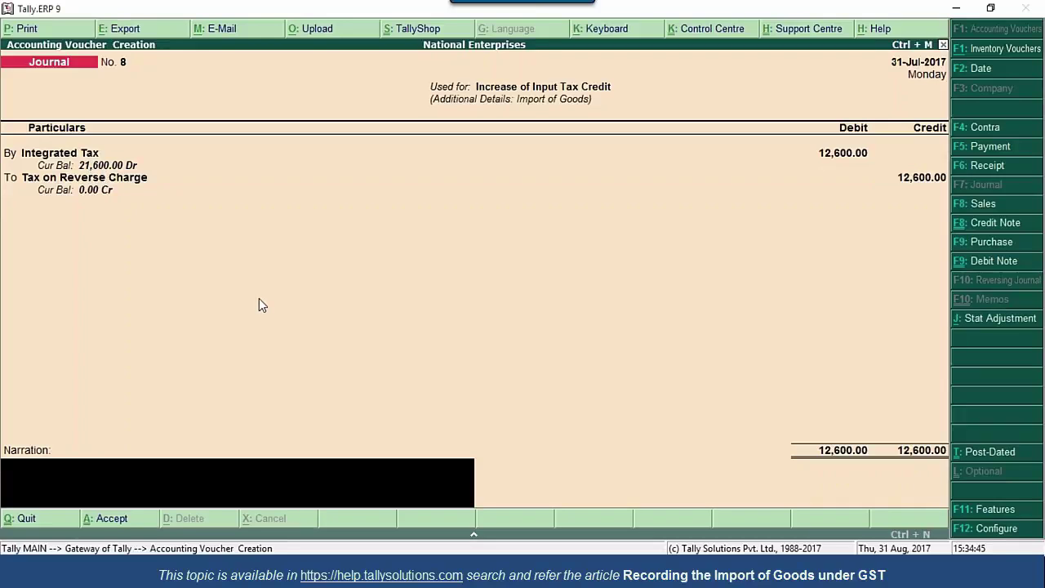
pyautogui.press('Return')
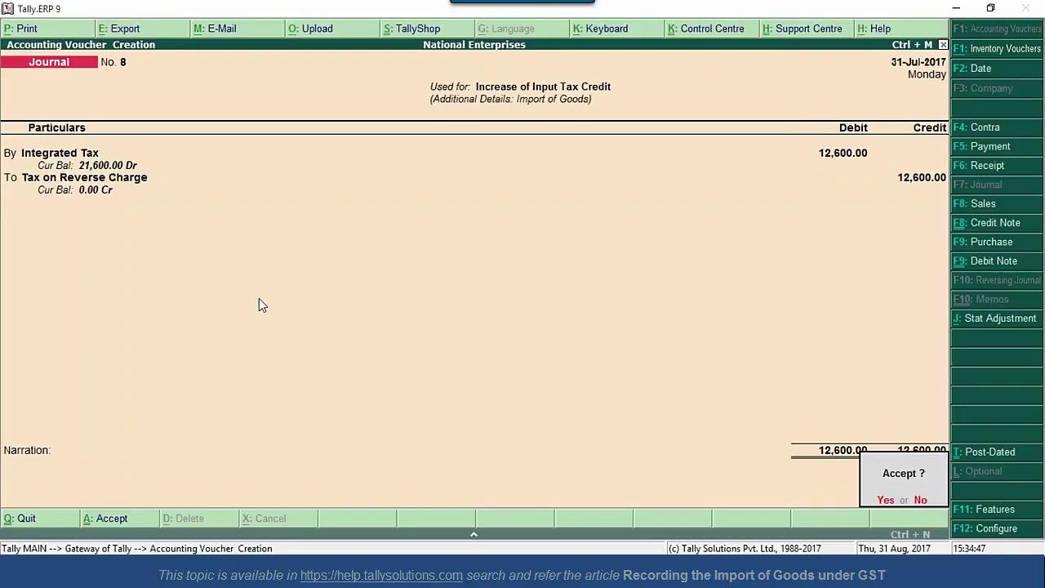
pyautogui.press('Return')
pyautogui.press('Escape')
# Open the GSTR-3B report from Display > Statutory Reports > GST
pyautogui.press('d')
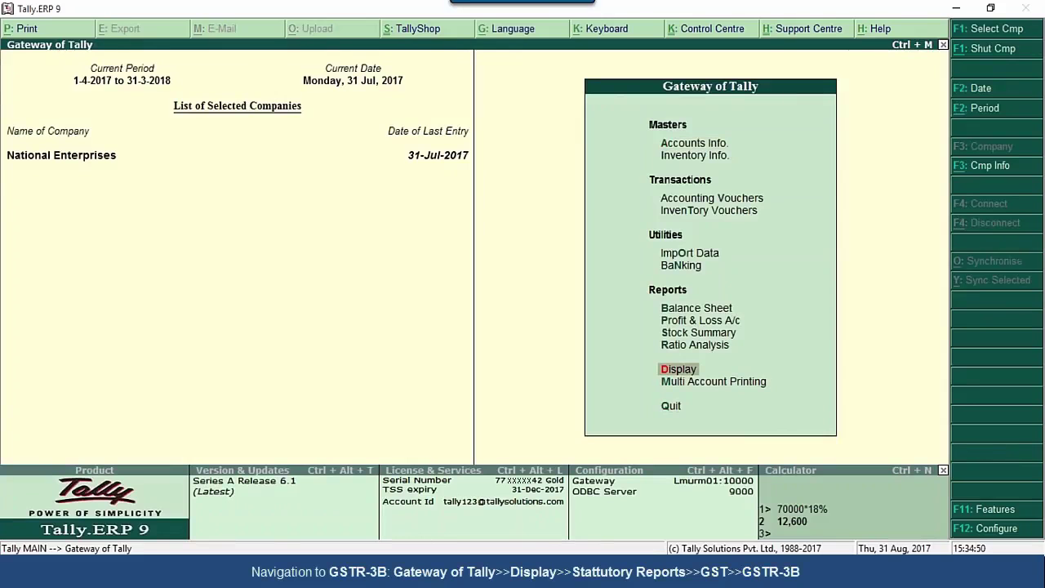
pyautogui.press('Return')
pyautogui.press('Up')
pyautogui.press('Up')
pyautogui.press('Up')
pyautogui.press('Up')
pyautogui.press('Up')
pyautogui.press('Up')
pyautogui.press('Return')
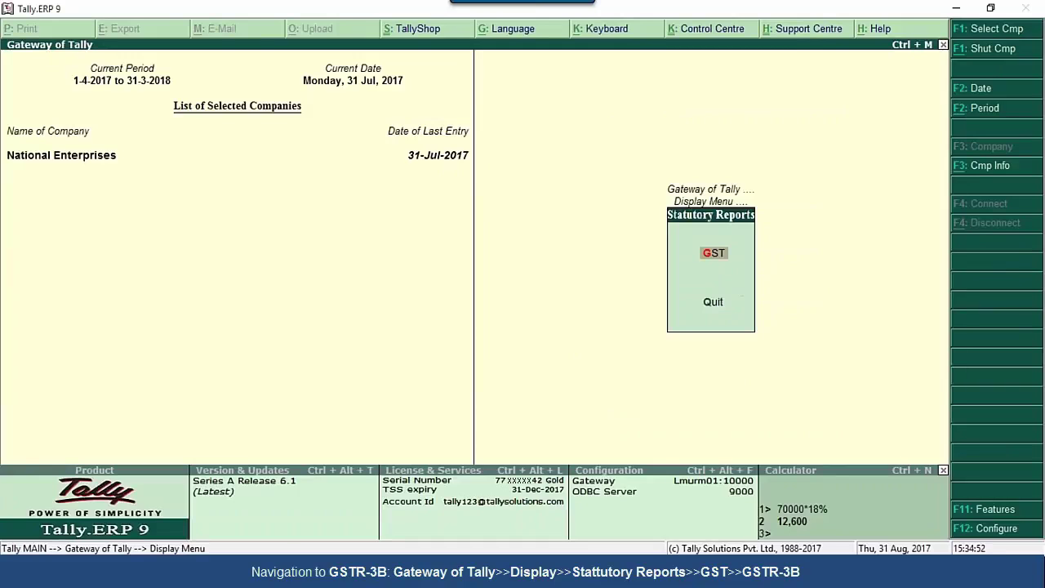
pyautogui.press('Return')
pyautogui.press('Down')
pyautogui.press('Down')
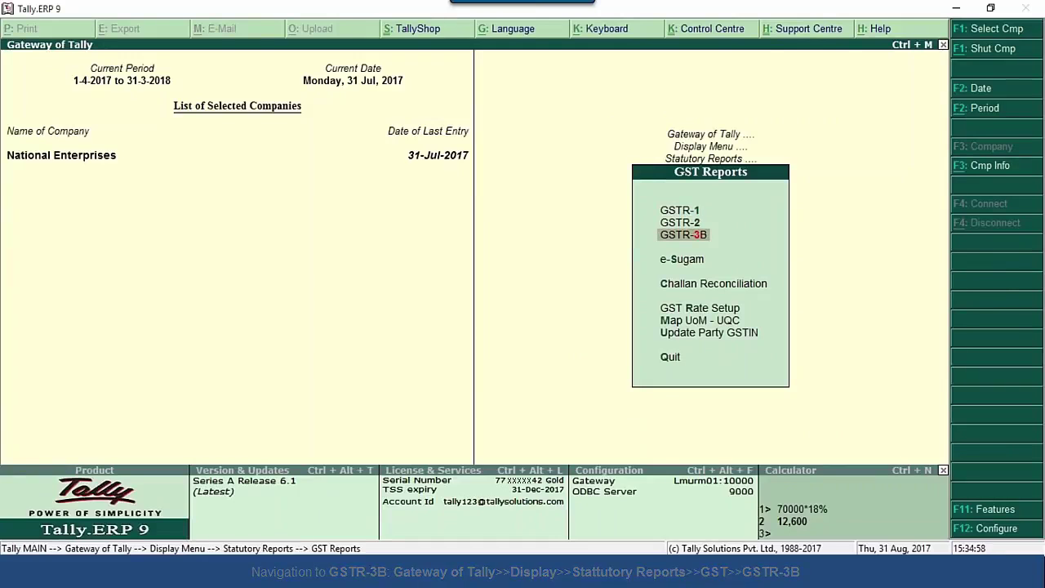
pyautogui.press('Return')
# Show Eligible ITC in detailed view, reaching the 21,600 Import of goods row
pyautogui.press('Down')
pyautogui.press('Down')
pyautogui.press('Down')
pyautogui.press('Down')
pyautogui.press('Down')
pyautogui.press('Down')
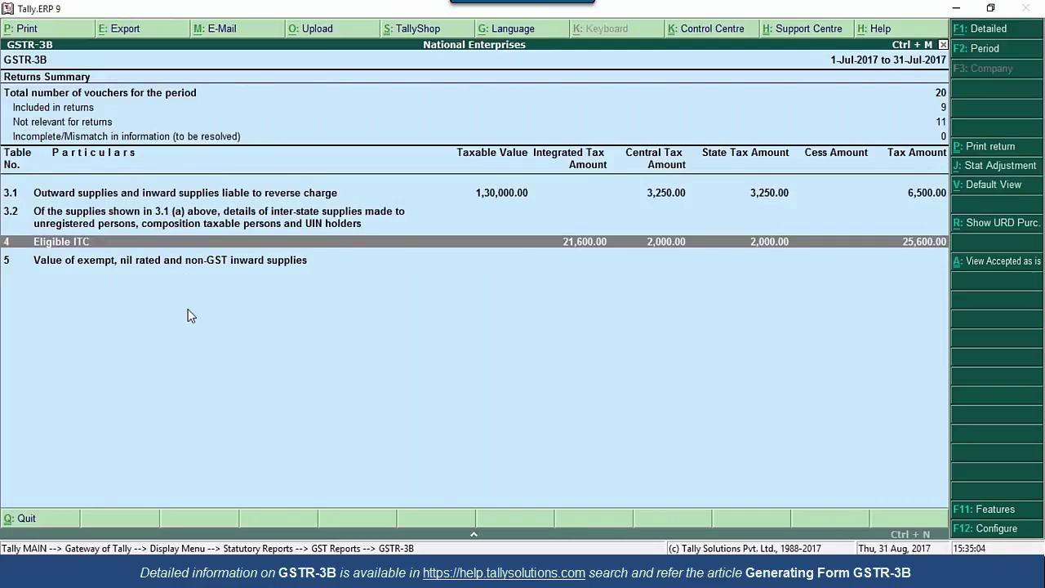
pyautogui.hotkey('alt', 'F1')
pyautogui.press('Down')
pyautogui.press('Down')
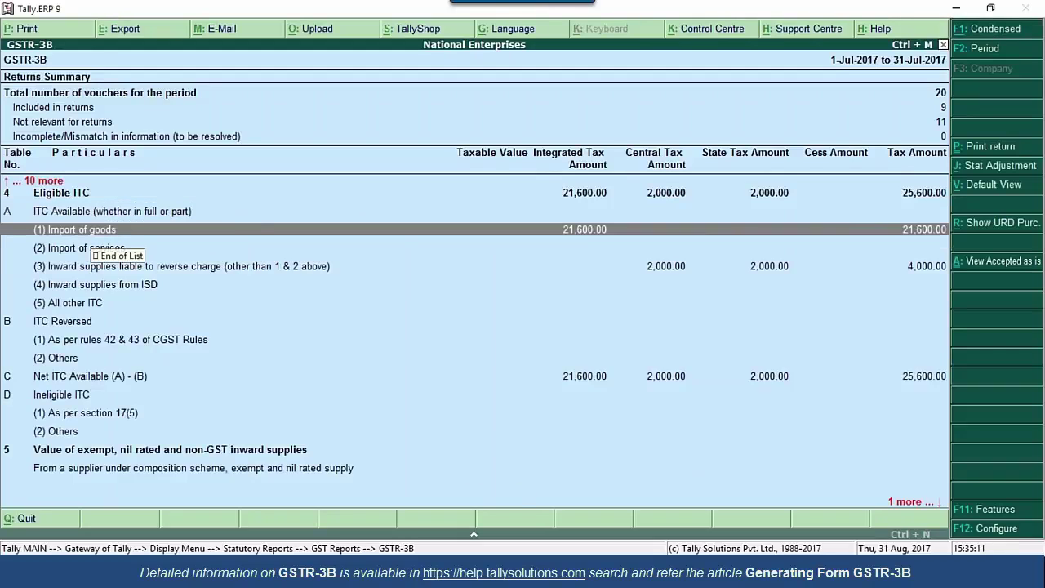
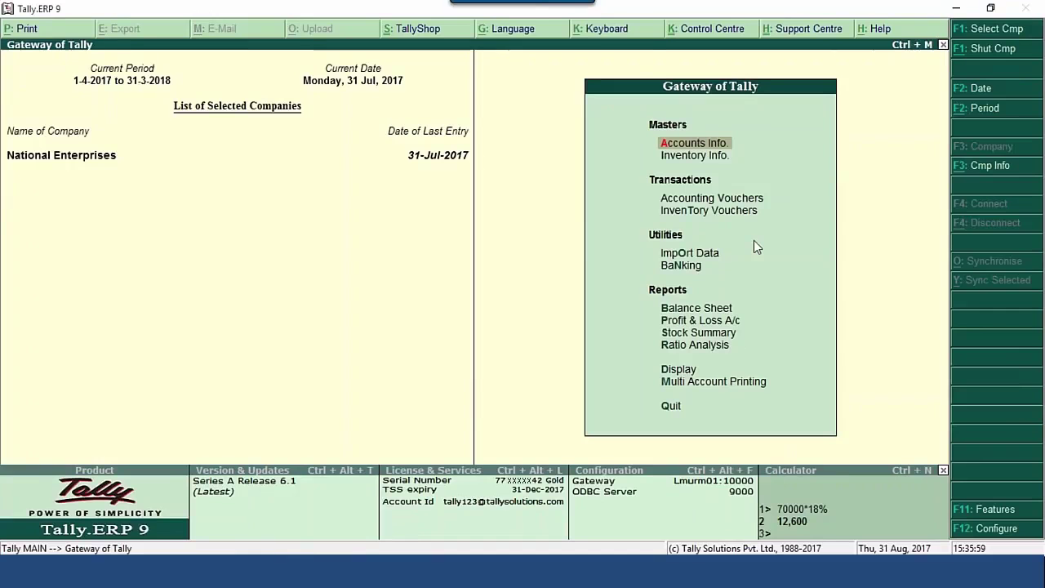
# Start a new purchase voucher and change its date to 20.7
pyautogui.press('Down')
pyautogui.press('Down')
pyautogui.press('Return')
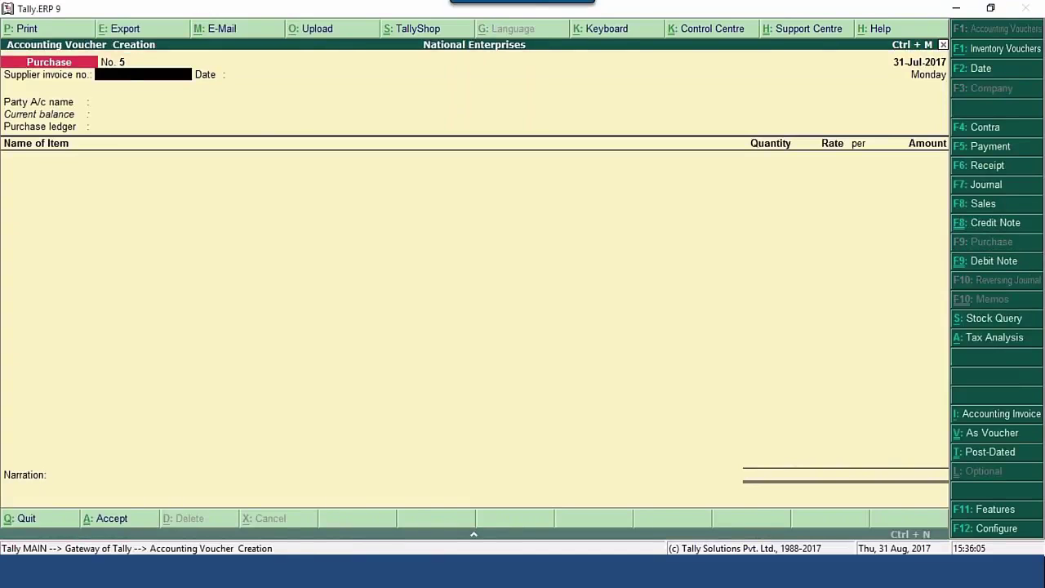
pyautogui.press('Return')
pyautogui.press('Return')
pyautogui.press('BackSpace')
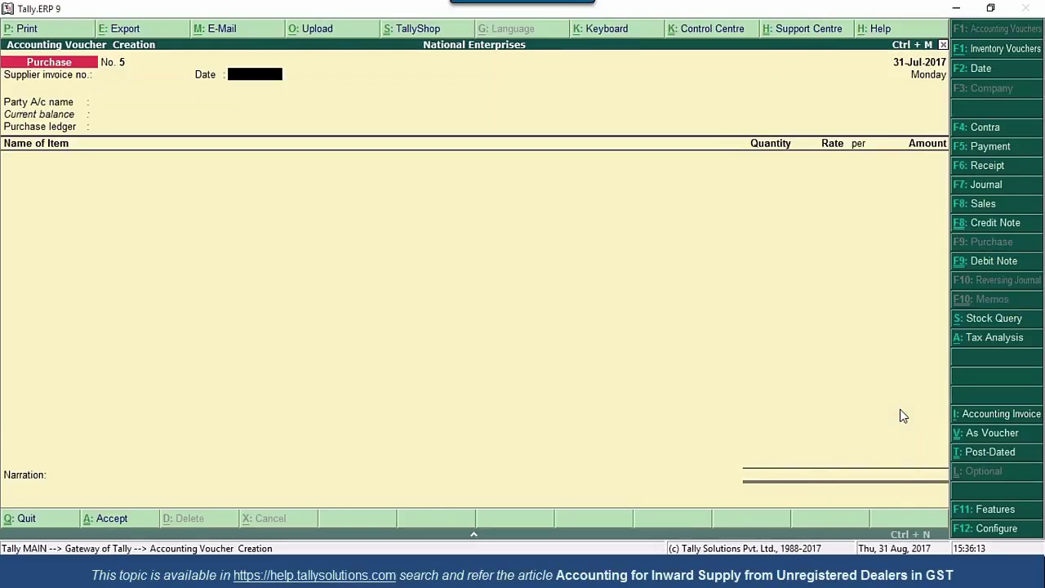
pyautogui.press('F2')
pyautogui.write('20.7')
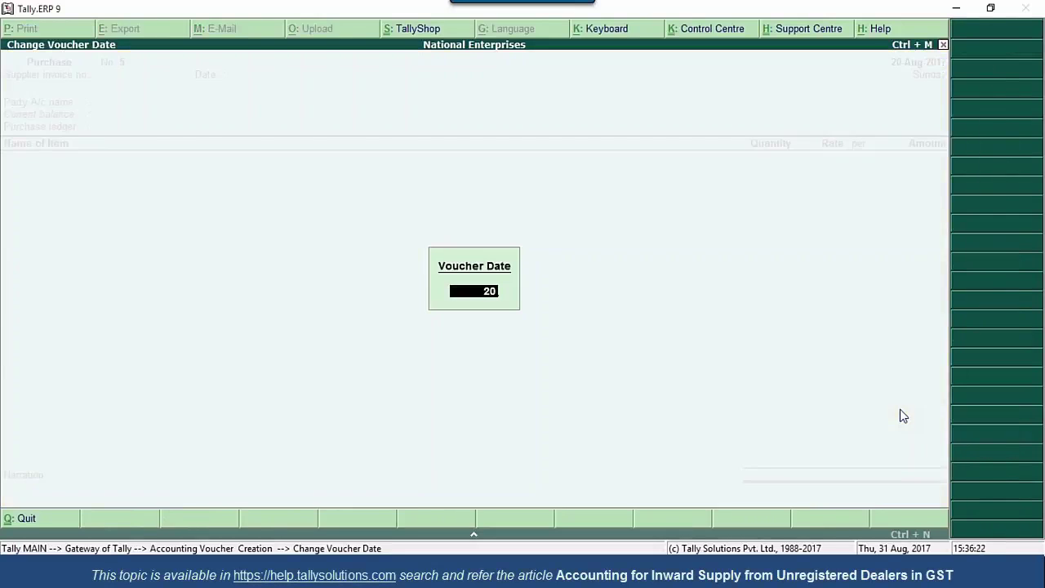
pyautogui.press('Return')
pyautogui.press('Return')
pyautogui.press('Return')
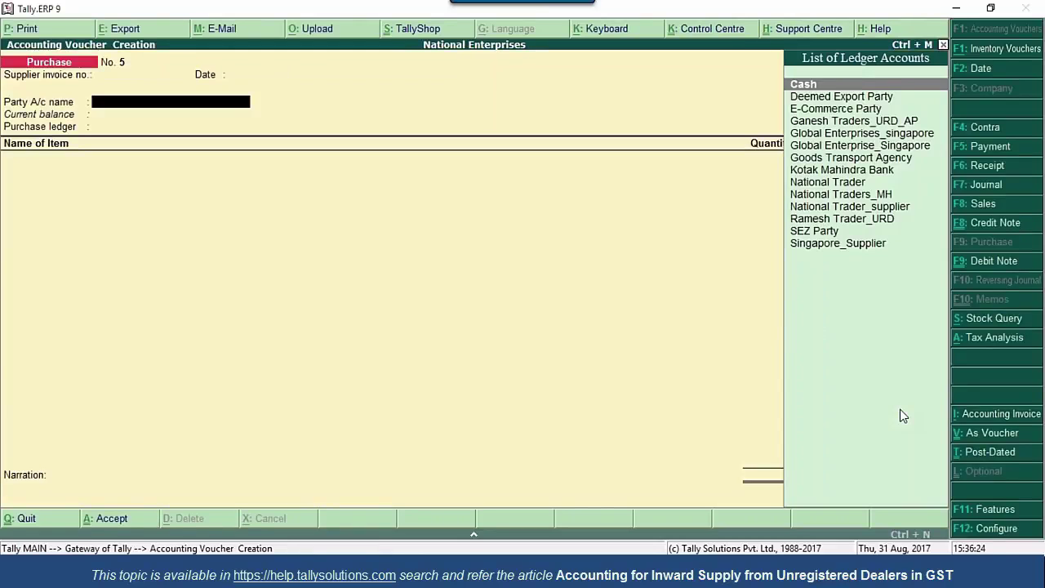
# Create party ledger 'Ramesh Traders_URD Supplier' under Sundry Creditors
pyautogui.press('Down')
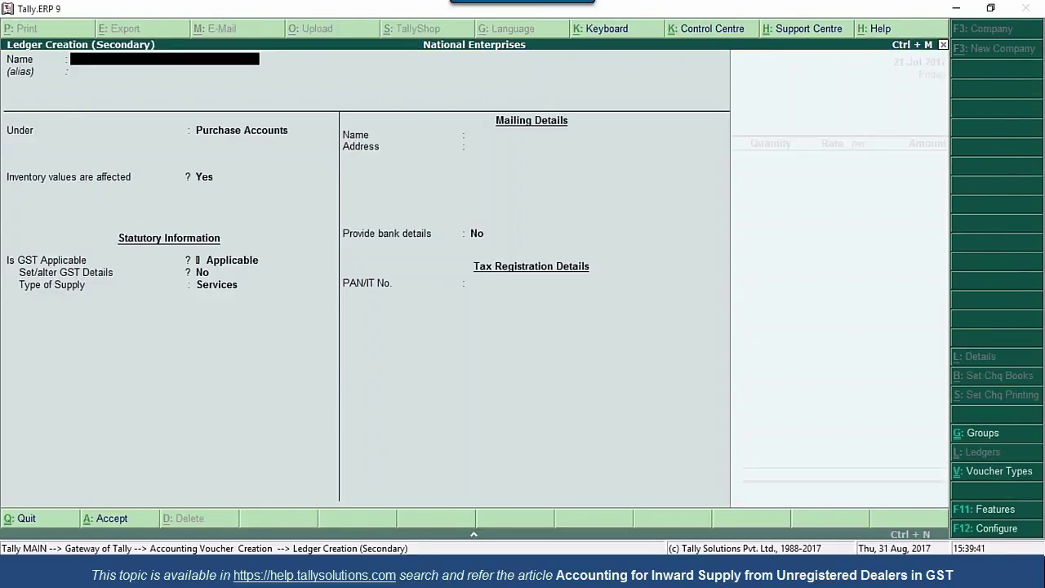
pyautogui.write('Ramesh Traders_')
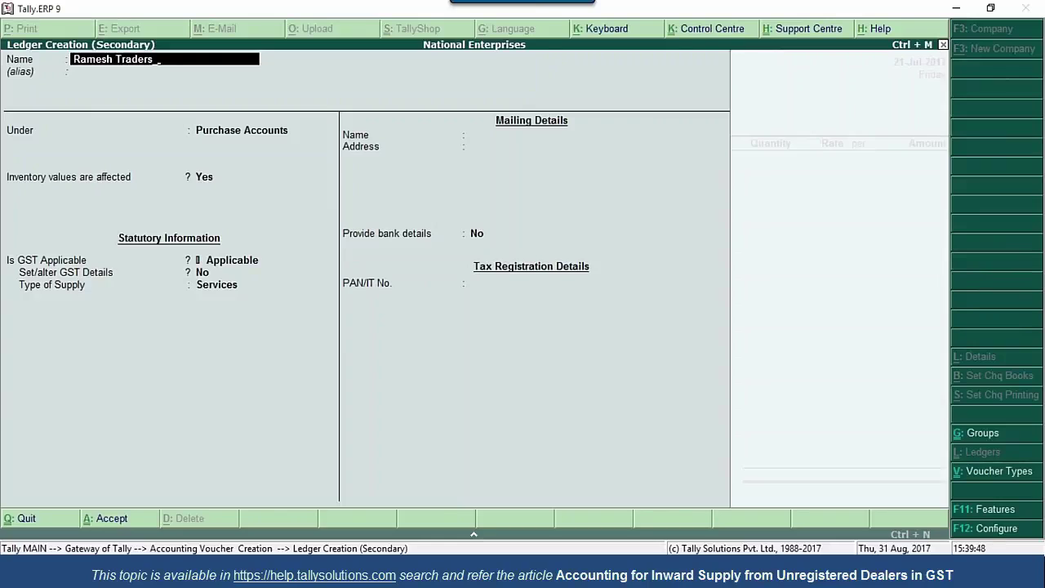
pyautogui.write('URD Supplier')
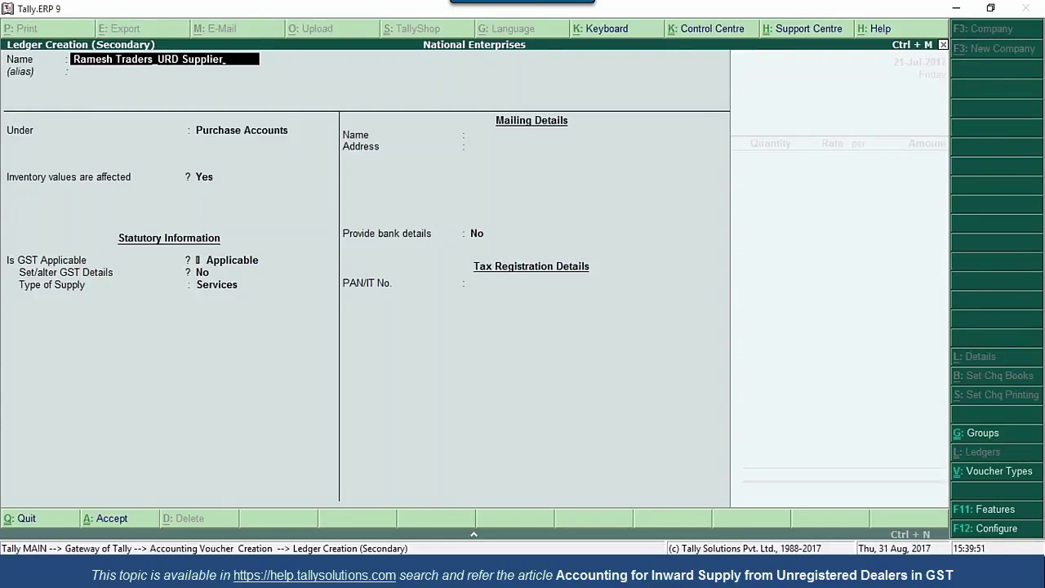
pyautogui.press('Return')
pyautogui.write('sundry c')
pyautogui.press('Return')
pyautogui.press('Return')
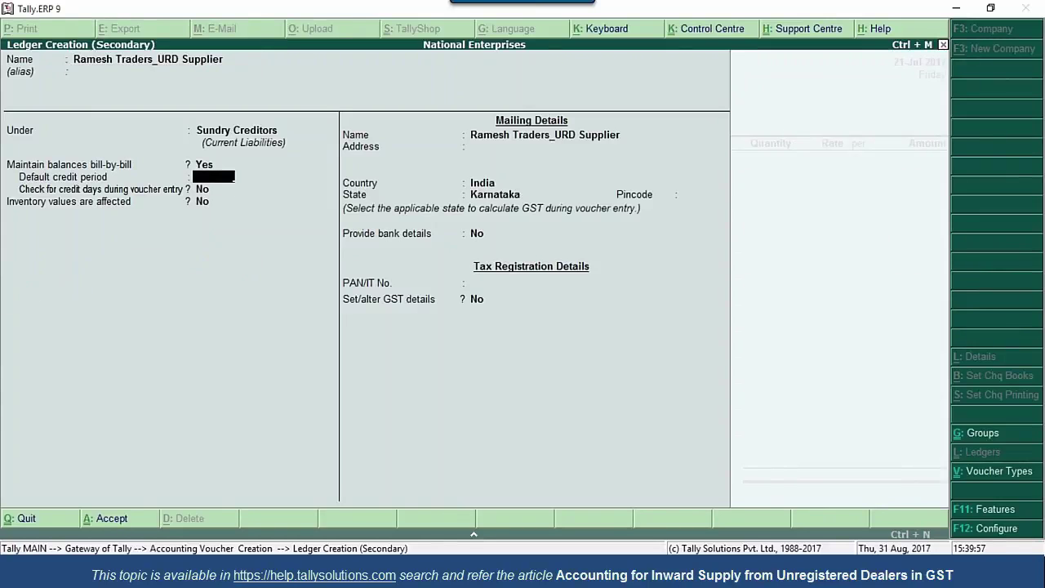
pyautogui.press('Return')
pyautogui.press('Return')
pyautogui.press('Return')
pyautogui.press('Return')
pyautogui.press('Return')
pyautogui.press('Return')
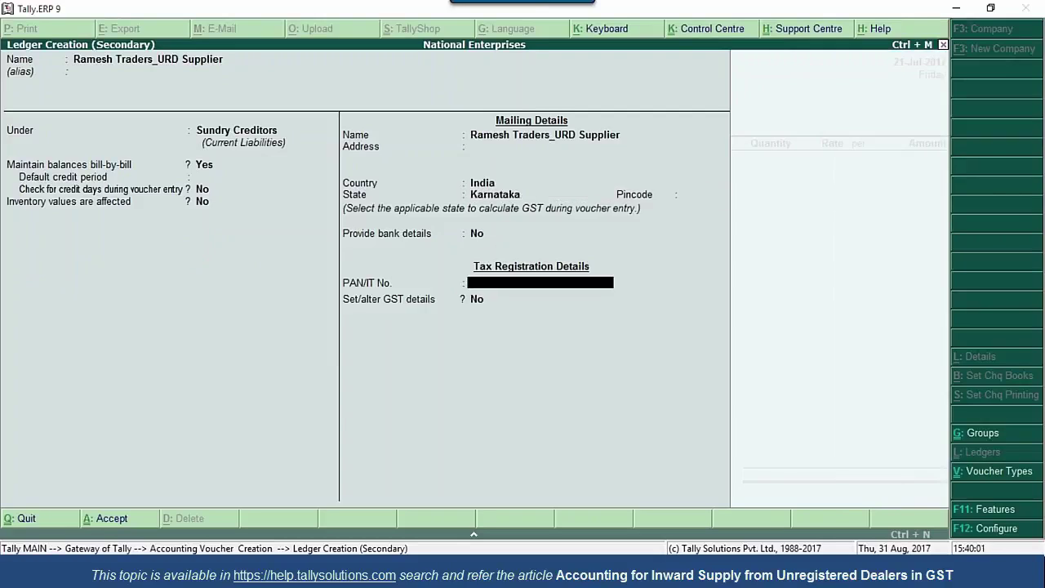
pyautogui.press('Return')
# Set the supplier's GST registration type to Unregistered, save the ledger and accept party details
pyautogui.press('y')
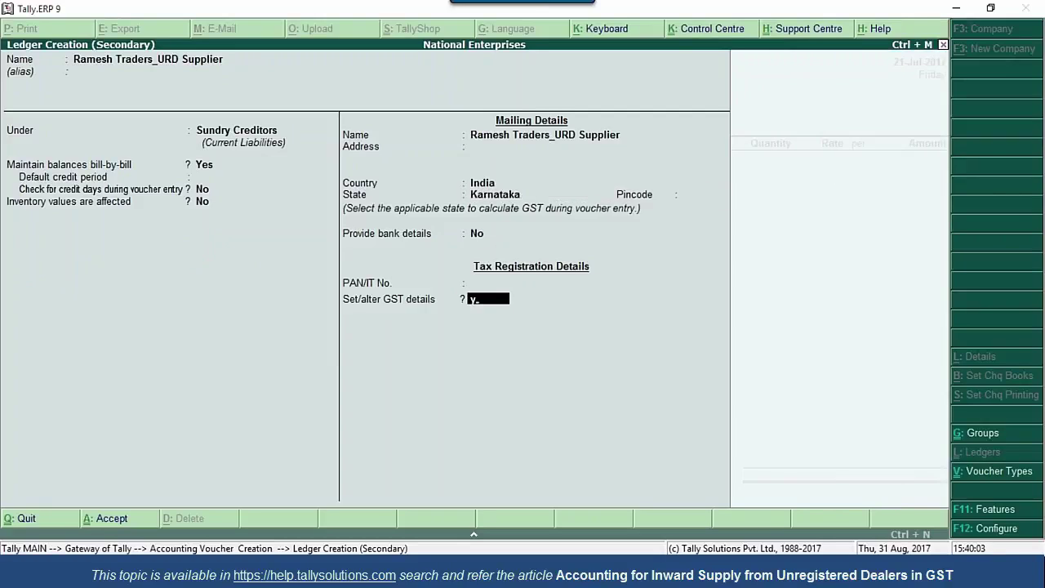
pyautogui.press('Return')
pyautogui.press('Down')
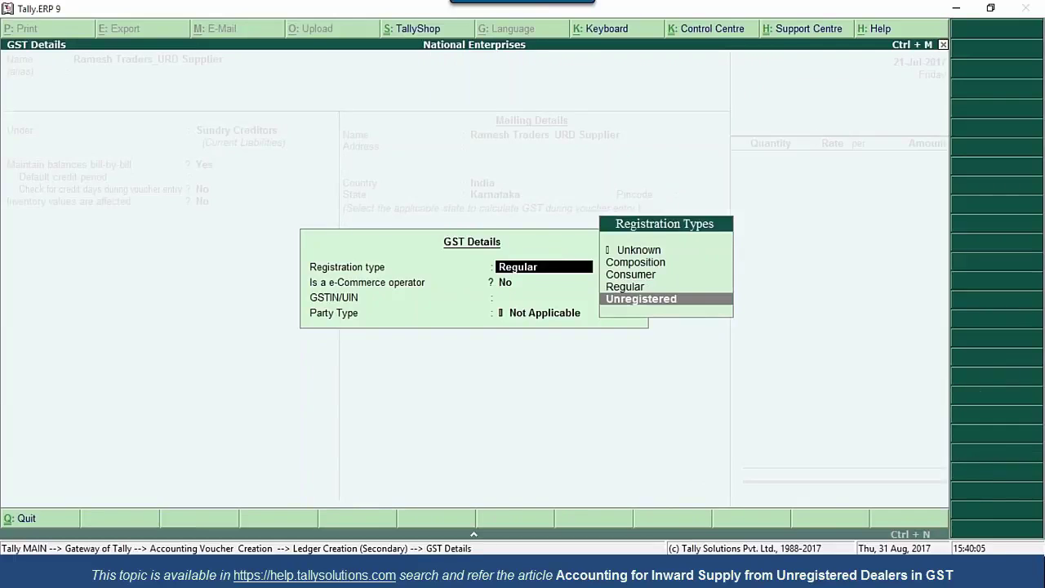
pyautogui.press('Return')
pyautogui.hotkey('ctrl', 'a')
pyautogui.press('y')
pyautogui.press('Return')
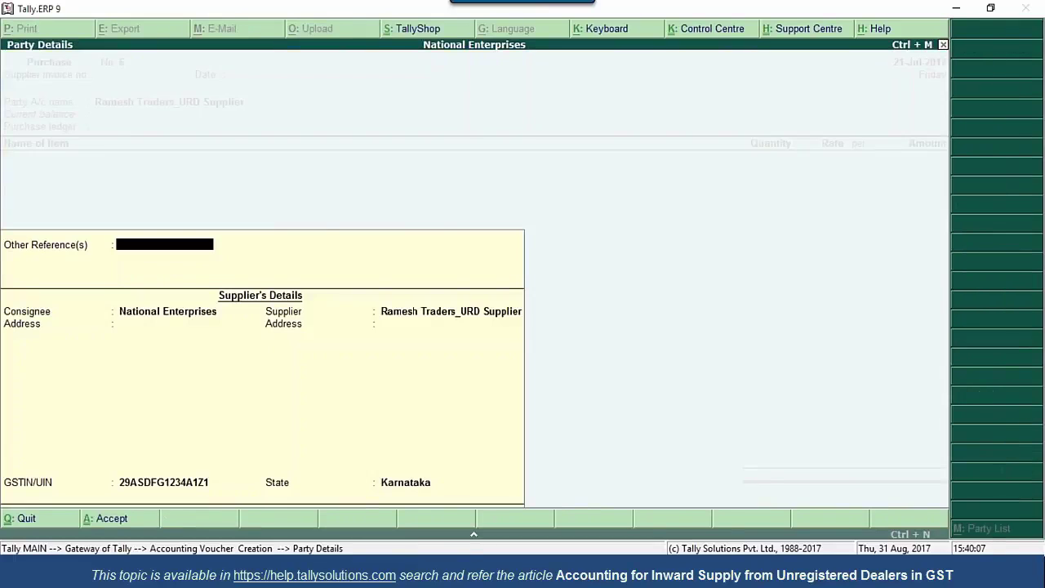
pyautogui.hotkey('ctrl', 'a')
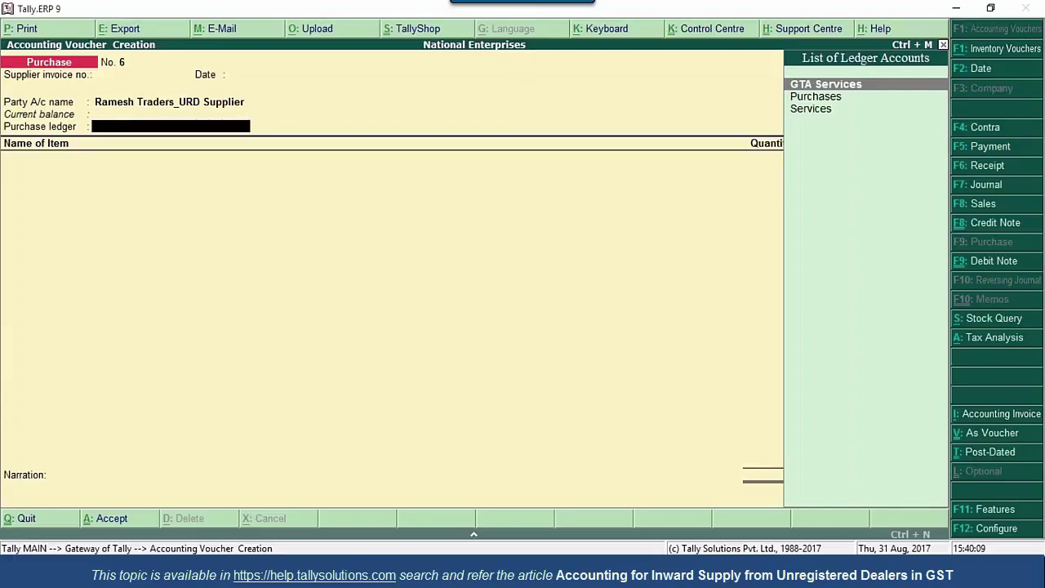
# Choose the Purchases ledger and create stock item Mobile Accessories_Samsung with unit u
pyautogui.press('Down')
pyautogui.press('Return')
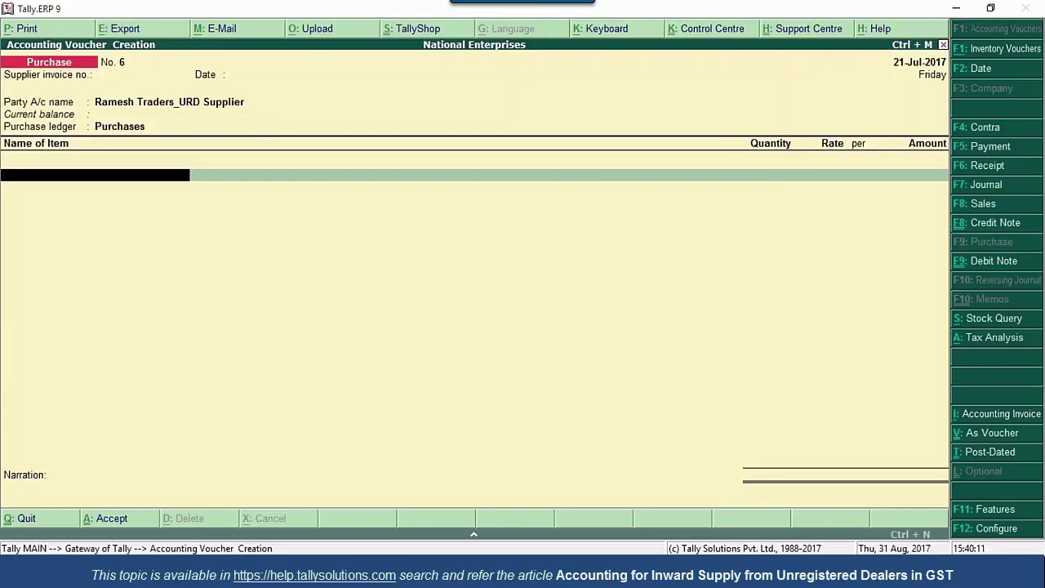
pyautogui.press('Down')
pyautogui.press('Down')
pyautogui.press('Down')
pyautogui.press('Down')
pyautogui.press('Down')
pyautogui.press('Down')
pyautogui.press('Down')
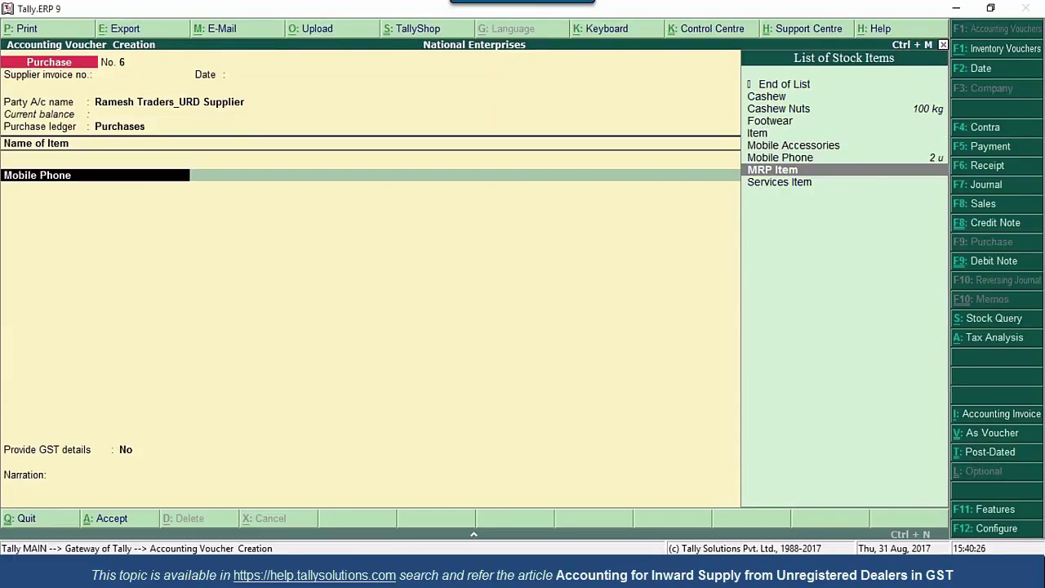
pyautogui.hotkey('alt', 'c')
pyautogui.write('Sam')
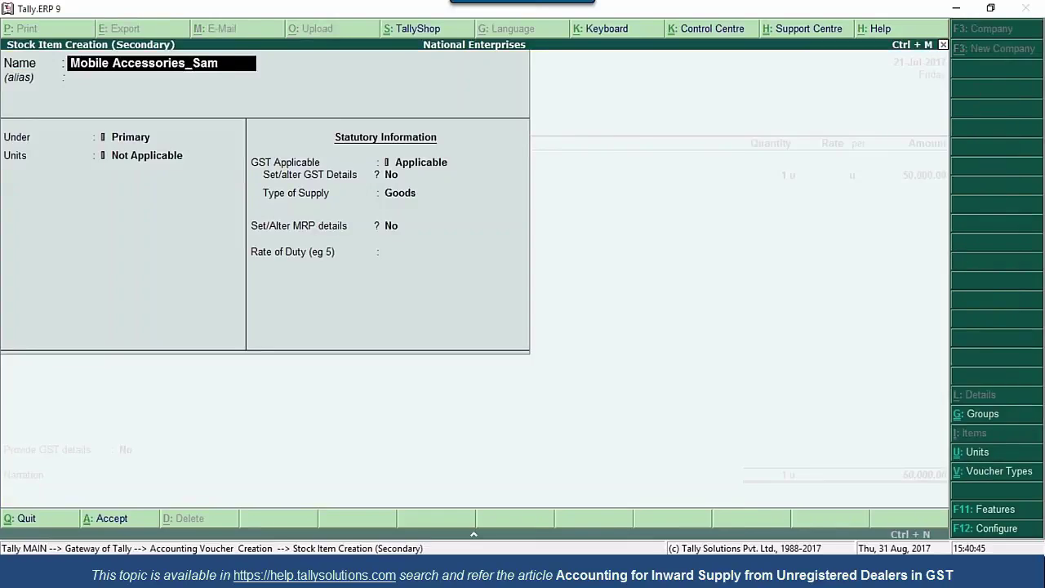
pyautogui.write('sung')
pyautogui.press('Return')
pyautogui.press('Return')
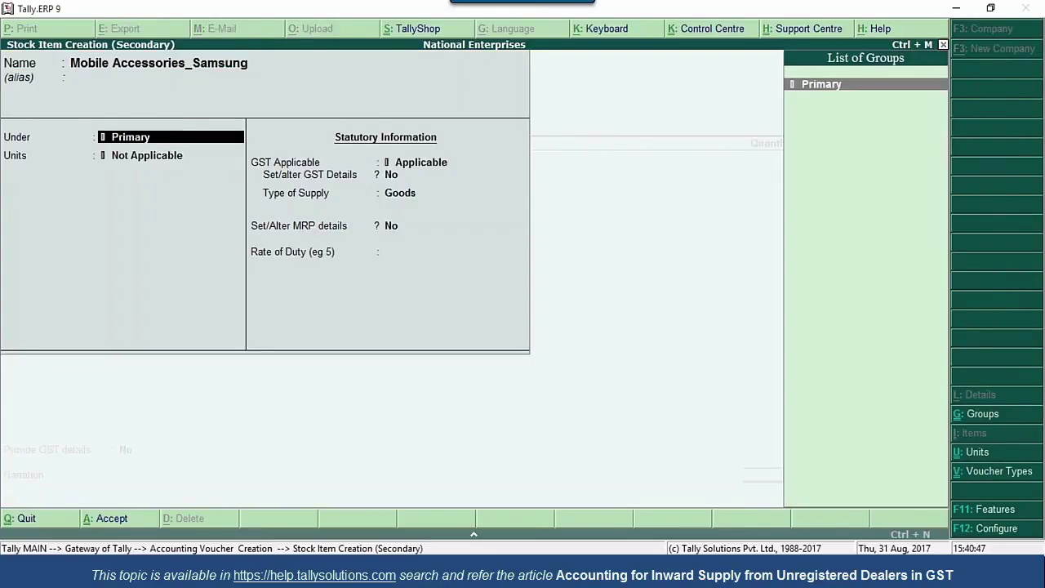
pyautogui.press('Return')
pyautogui.write('u')
pyautogui.press('Return')
pyautogui.press('Return')
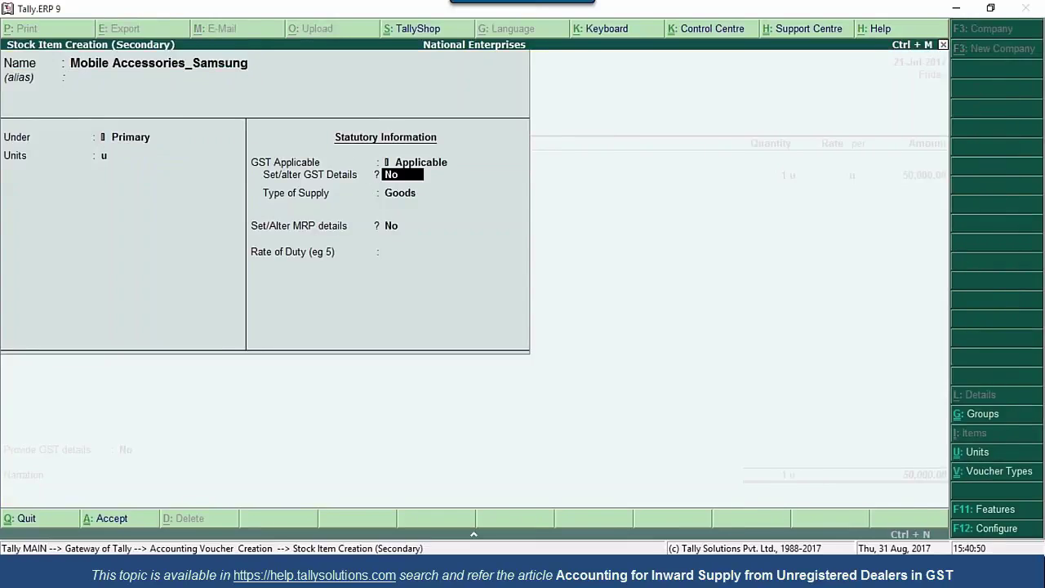
pyautogui.press('Return')
pyautogui.press('Return')
pyautogui.press('Return')
pyautogui.press('Return')
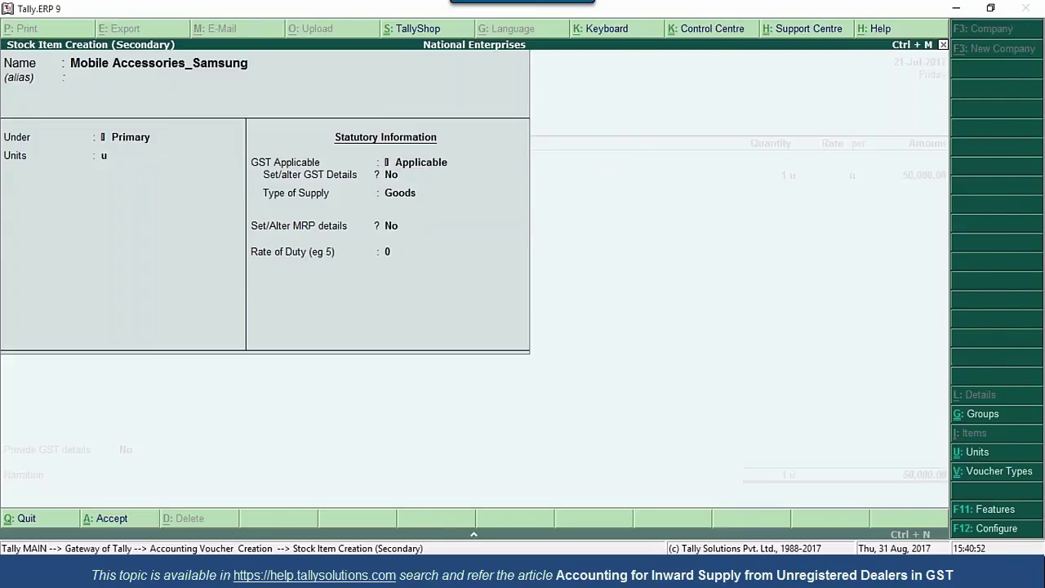
# Enter 1 u at 2,000, accept bill reference 6, and save purchase voucher No. 6
pyautogui.press('Return')
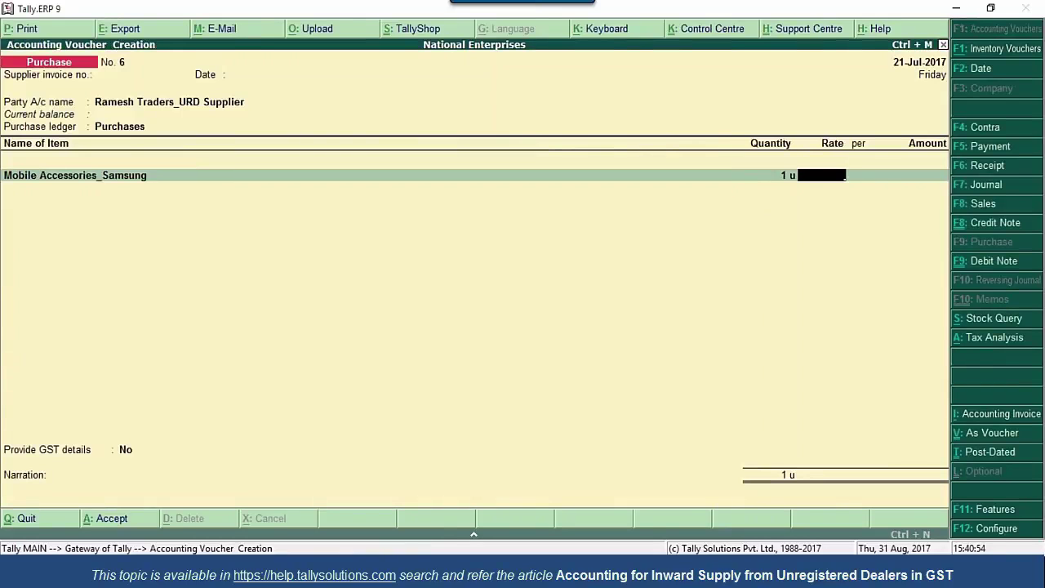
pyautogui.write('2000')
pyautogui.press('Return')
pyautogui.press('Return')
pyautogui.press('Return')
pyautogui.press('Return')
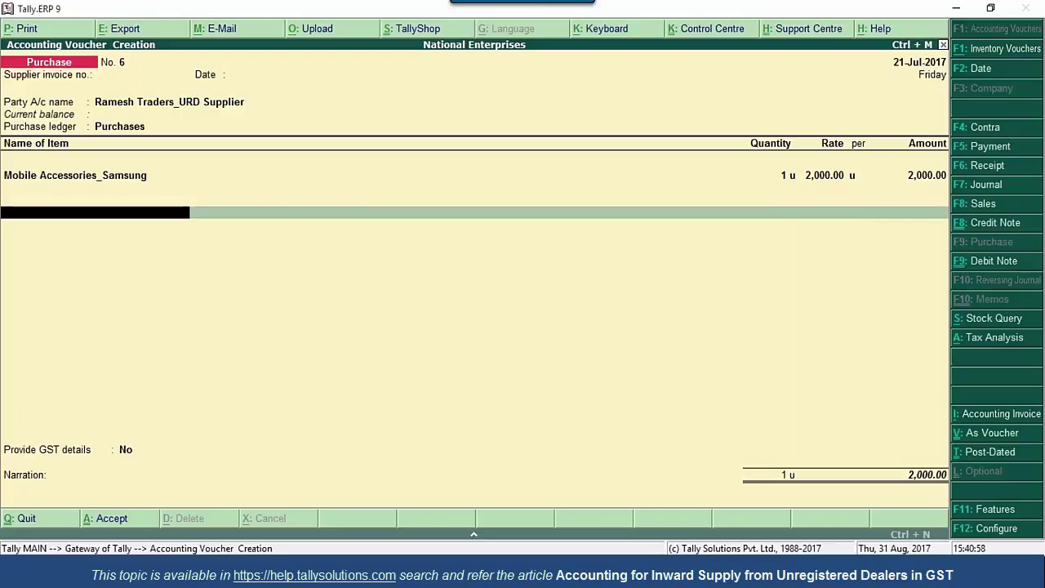
pyautogui.write('Ce')
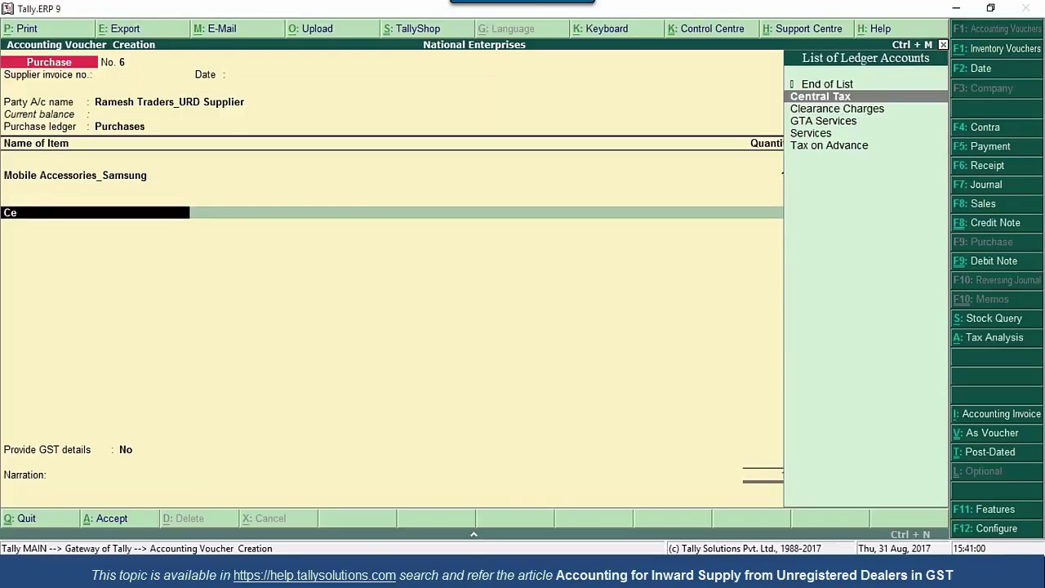
pyautogui.press('Return')
pyautogui.press('BackSpace')
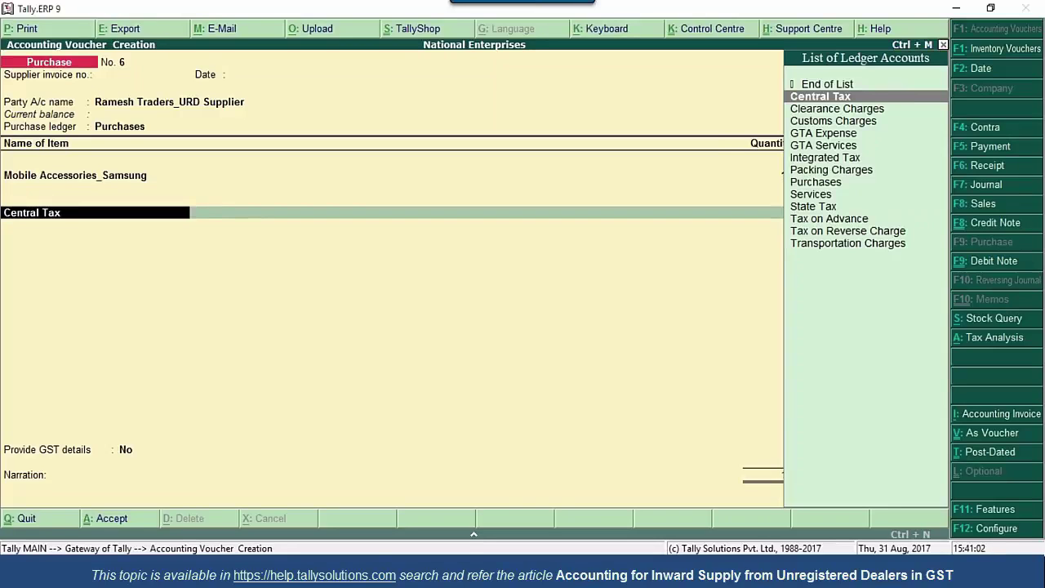
pyautogui.press('Up')
pyautogui.press('Return')
pyautogui.press('Return')
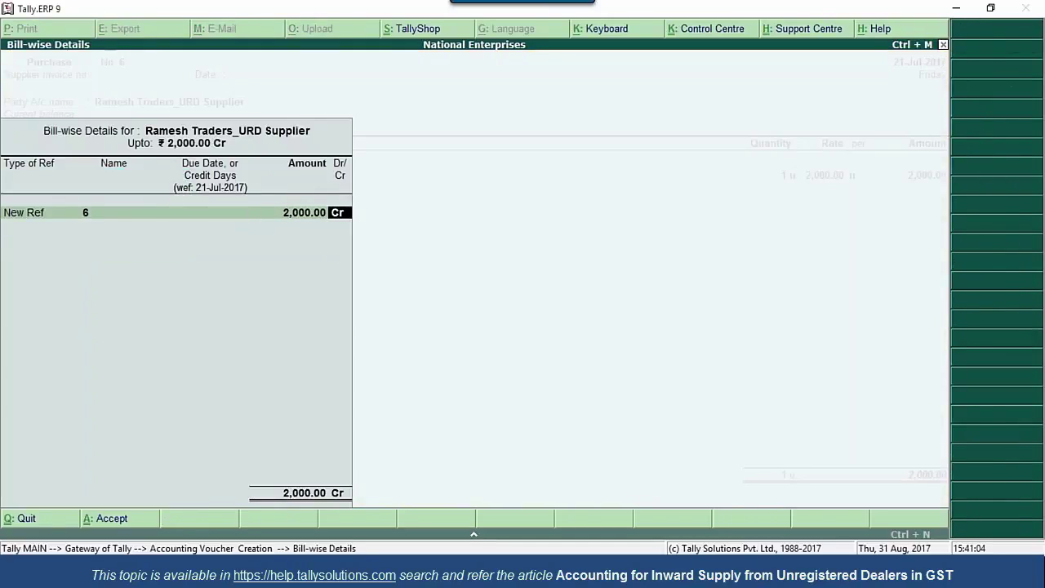
pyautogui.press('Return')
pyautogui.press('Return')
pyautogui.press('Return')
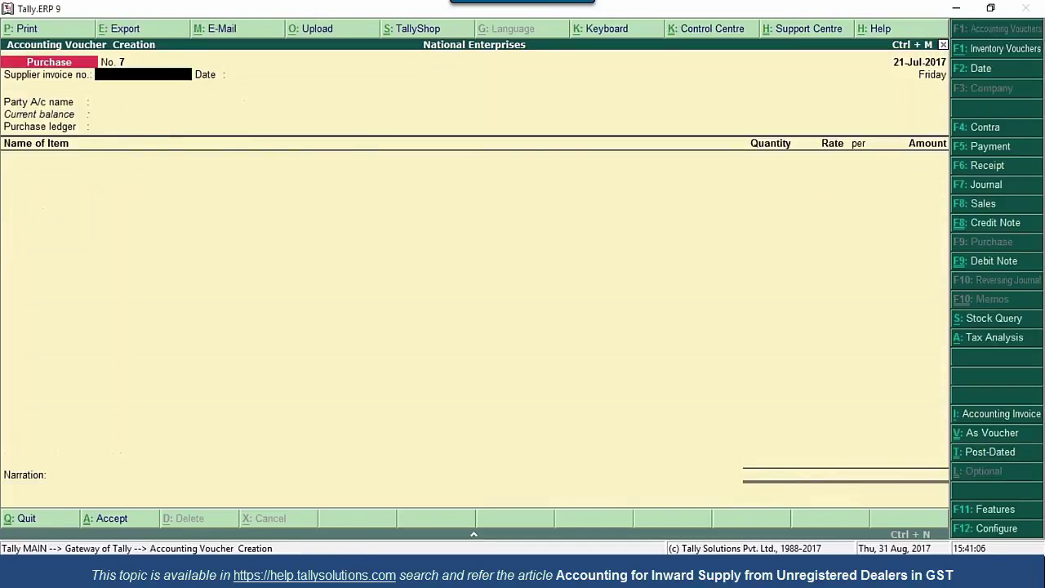
pyautogui.press('Escape')
pyautogui.press('Return')
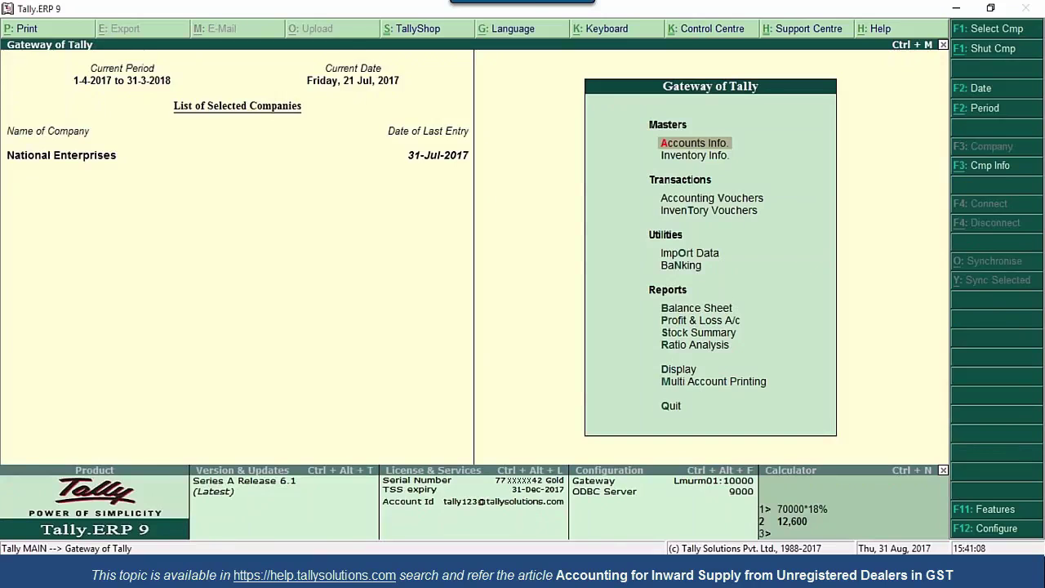
# Open the GSTR-3B report under Statutory Reports and expand it into detailed view
pyautogui.press('d')
pyautogui.press('Up')
pyautogui.press('Up')
pyautogui.press('Up')
pyautogui.press('Up')
pyautogui.press('Up')
pyautogui.press('Up')
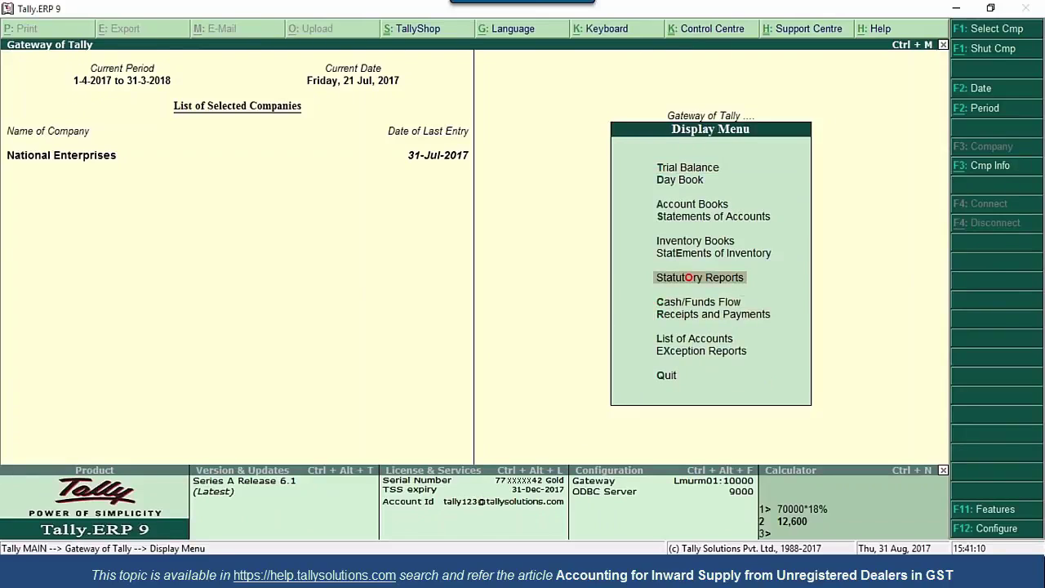
pyautogui.press('Return')
pyautogui.press('Return')
pyautogui.press('Down')
pyautogui.press('Down')
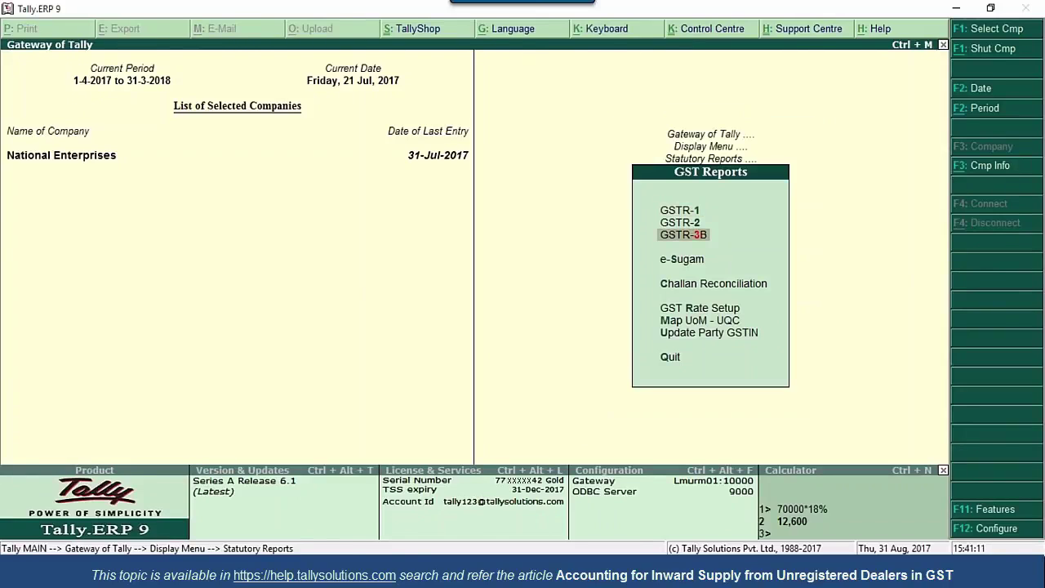
pyautogui.press('Return')
pyautogui.press('Down')
pyautogui.press('Down')
pyautogui.press('Down')
pyautogui.press('Down')
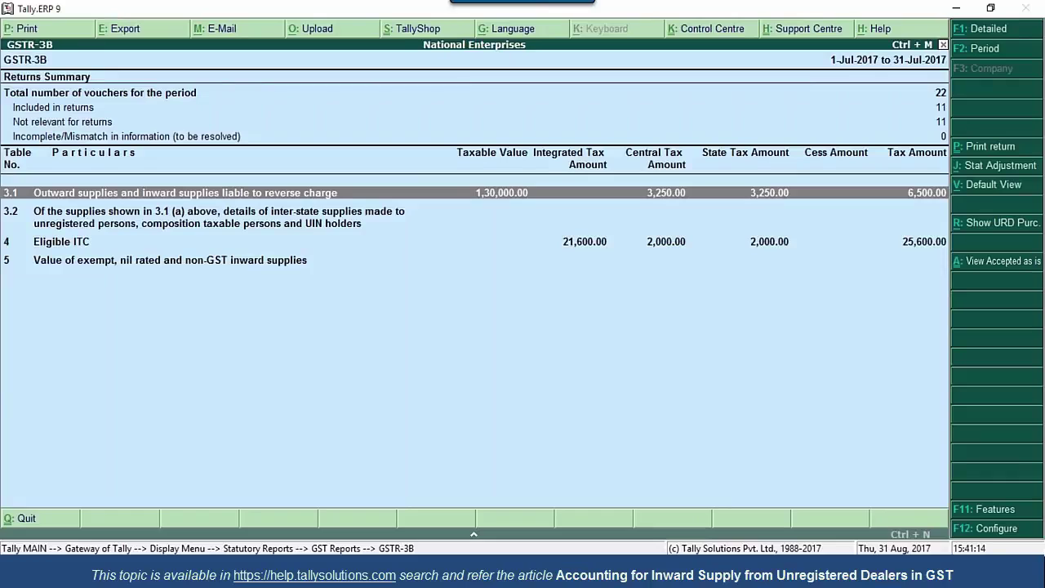
pyautogui.hotkey('alt', 'F1')
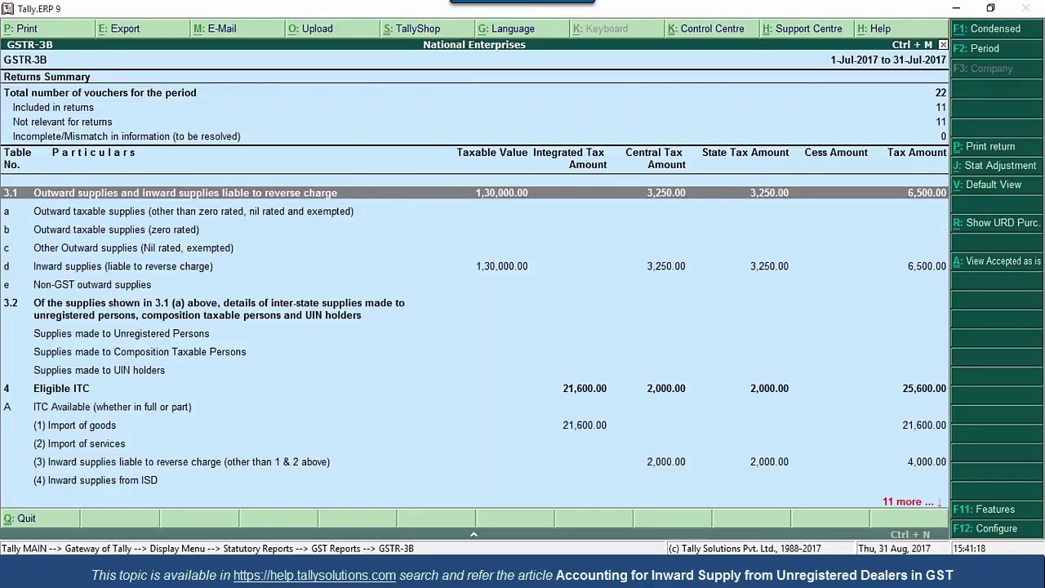
pyautogui.press('Down')
pyautogui.press('Down')
pyautogui.press('Down')
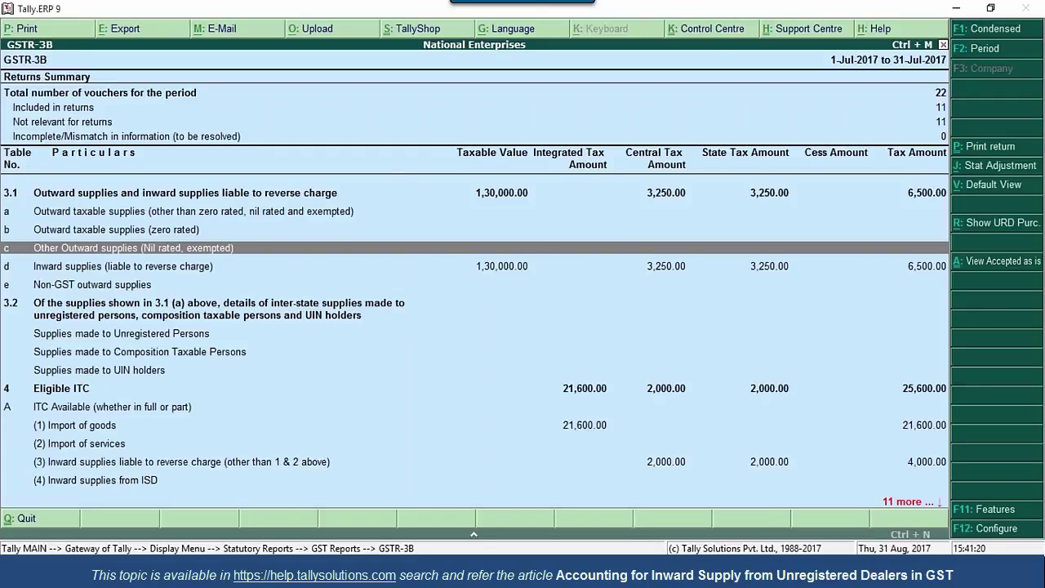
pyautogui.press('Down')
pyautogui.press('Down')
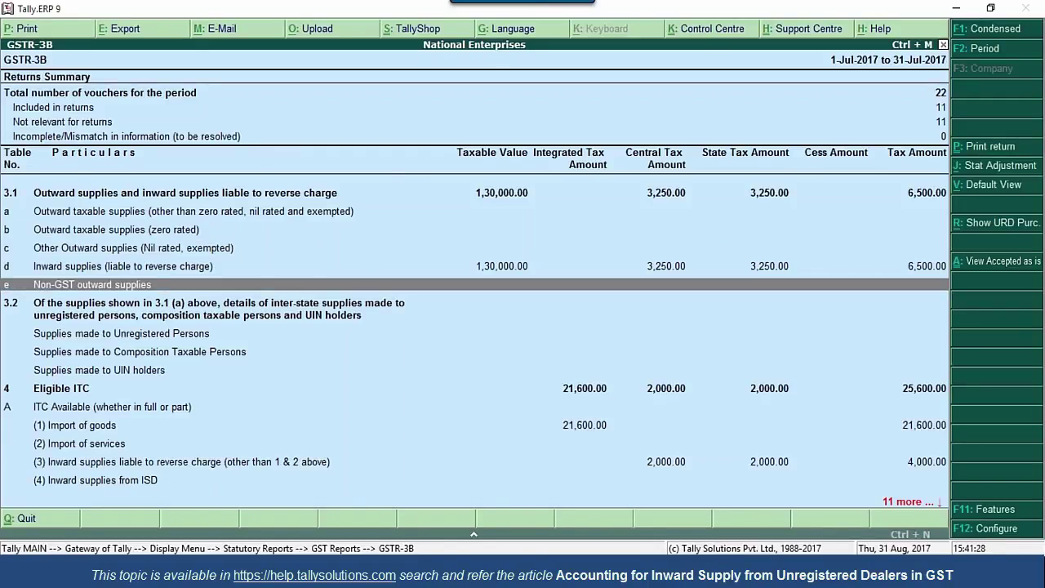
# List all purchases from unregistered dealers, including the 21-7-2017 row, then return to Gateway
pyautogui.click(994, 227)
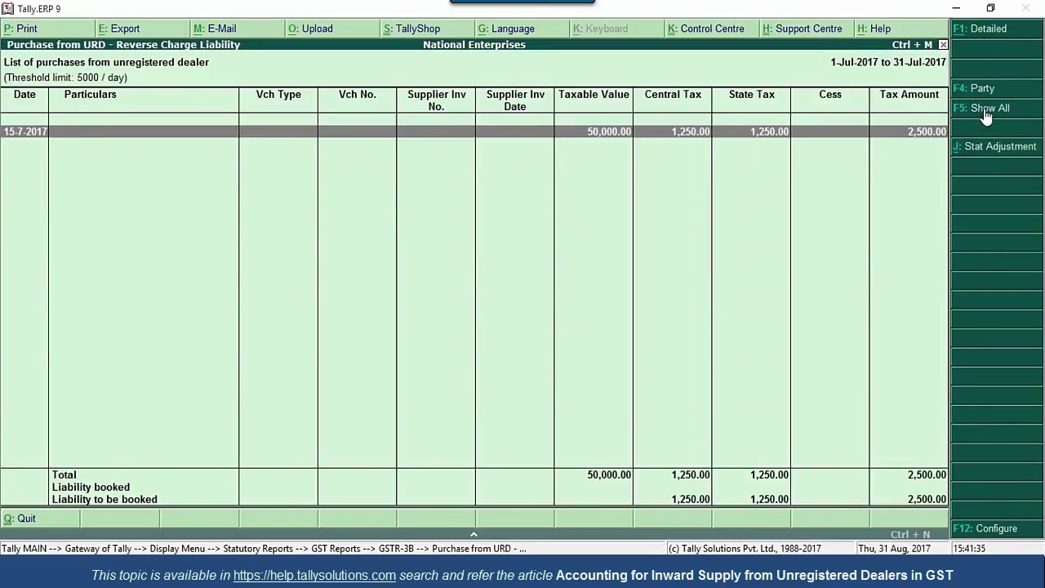
pyautogui.click(987, 111)
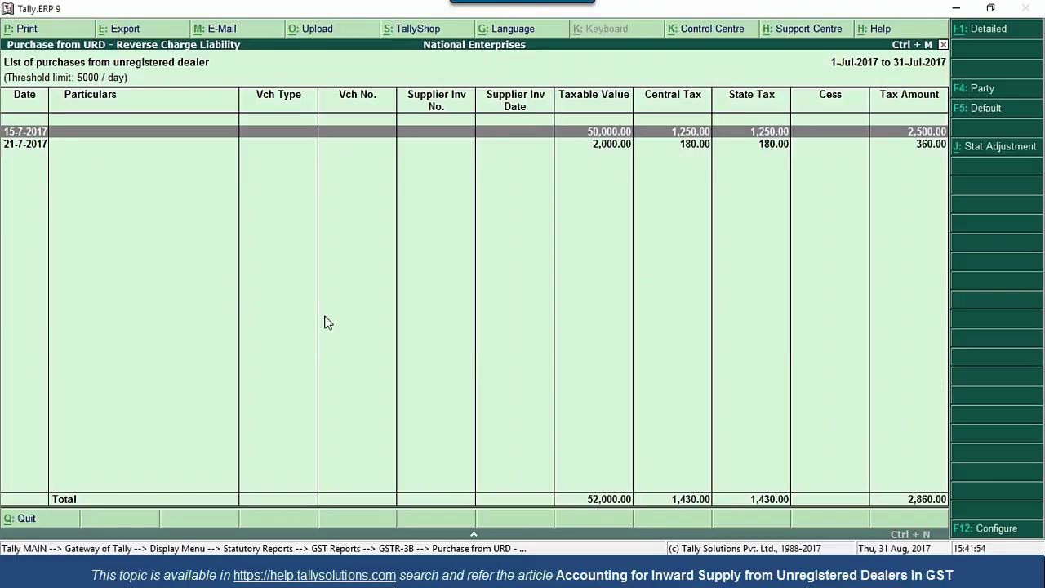
pyautogui.press('Escape')
pyautogui.press('Escape')
pyautogui.press('Escape')
pyautogui.press('Escape')
pyautogui.press('Escape')
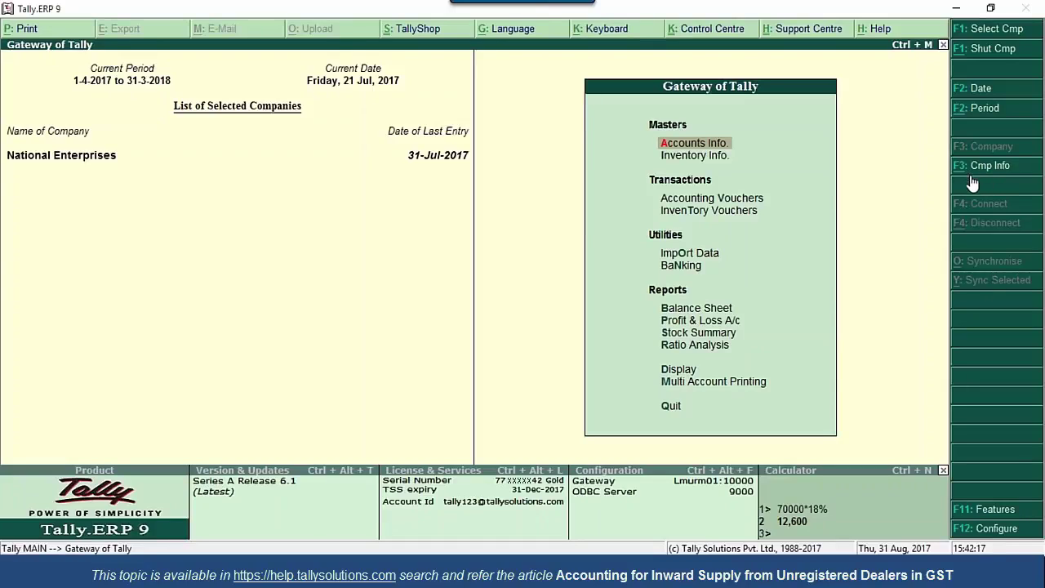
# Start a payment voucher paid from Kotak Mahindra Bank
pyautogui.press('v')
pyautogui.press('Return')
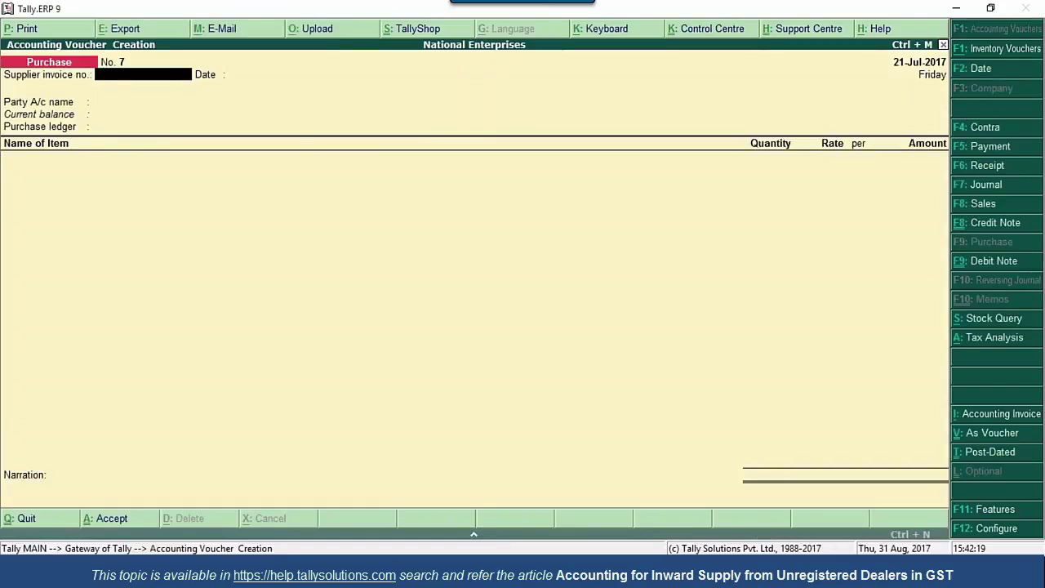
pyautogui.click(991, 146)
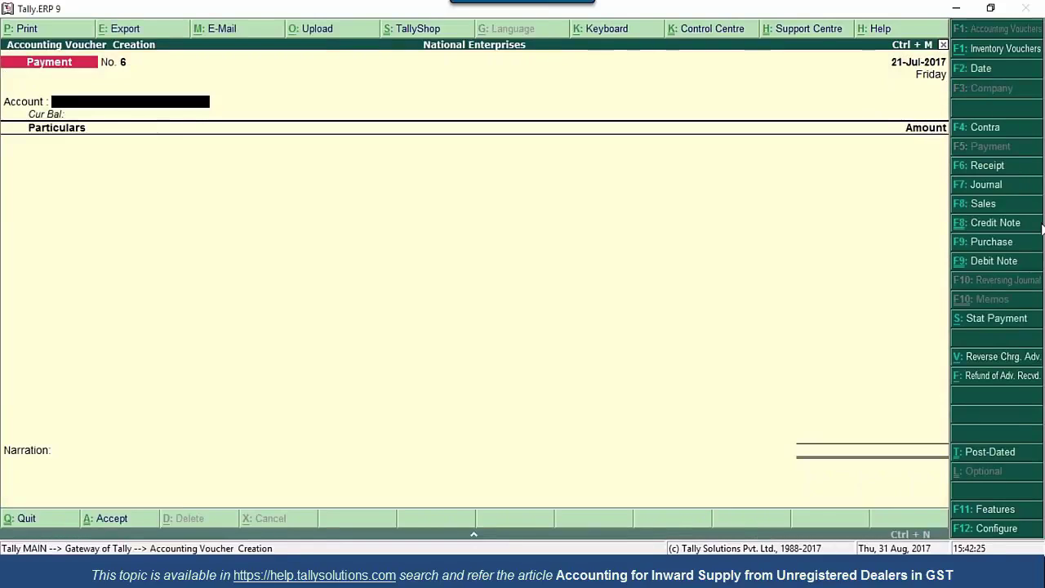
pyautogui.press('Return')
# Create a Business Expenses ledger under Indirect Expenses with GST details enabled
pyautogui.hotkey('alt', 'c')
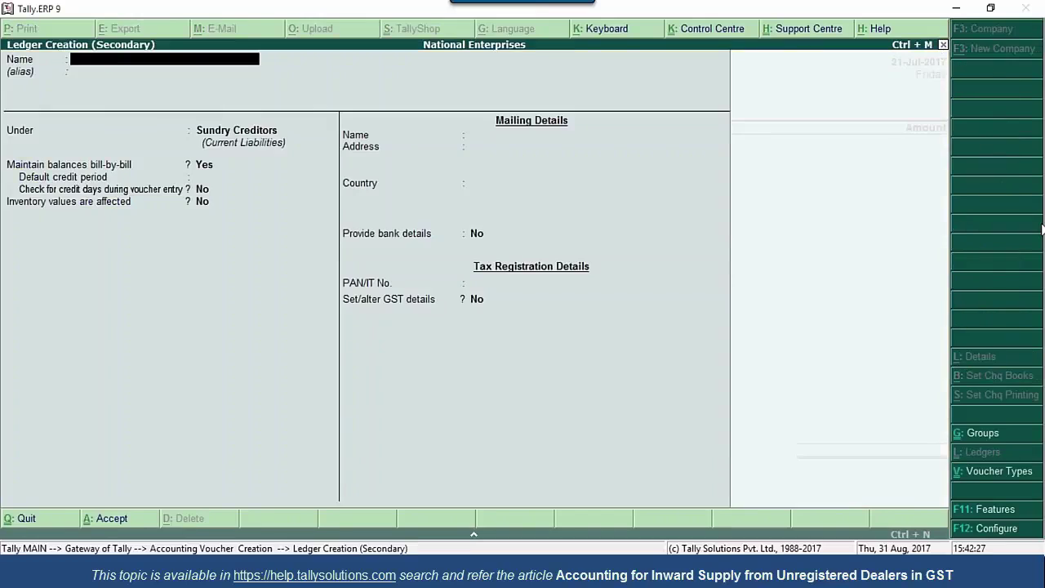
pyautogui.write('Business Expenses')
pyautogui.press('Return')
pyautogui.write('In')
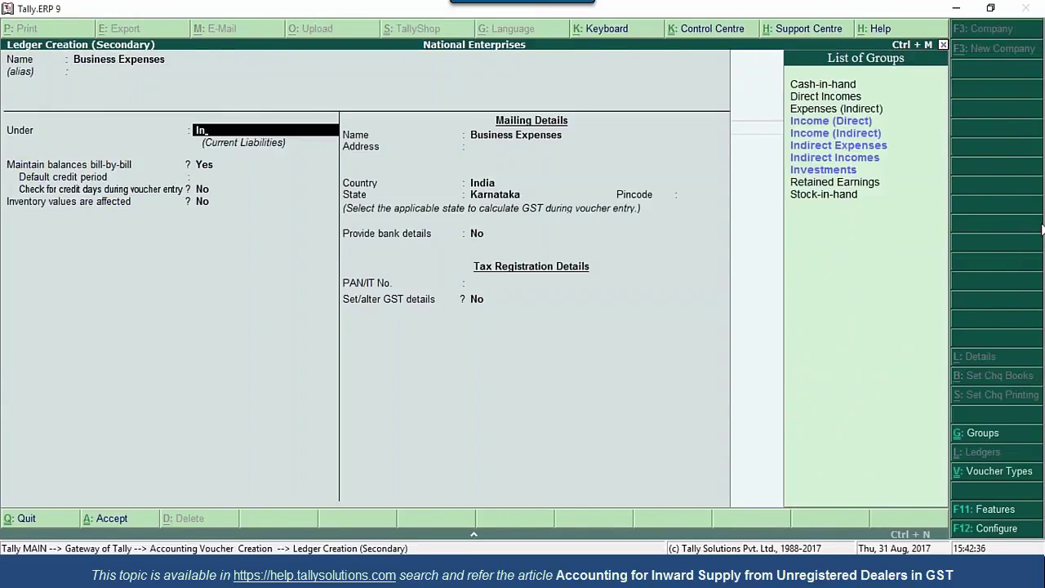
pyautogui.write('d')
pyautogui.press('Return')
pyautogui.press('Return')
pyautogui.press('Return')
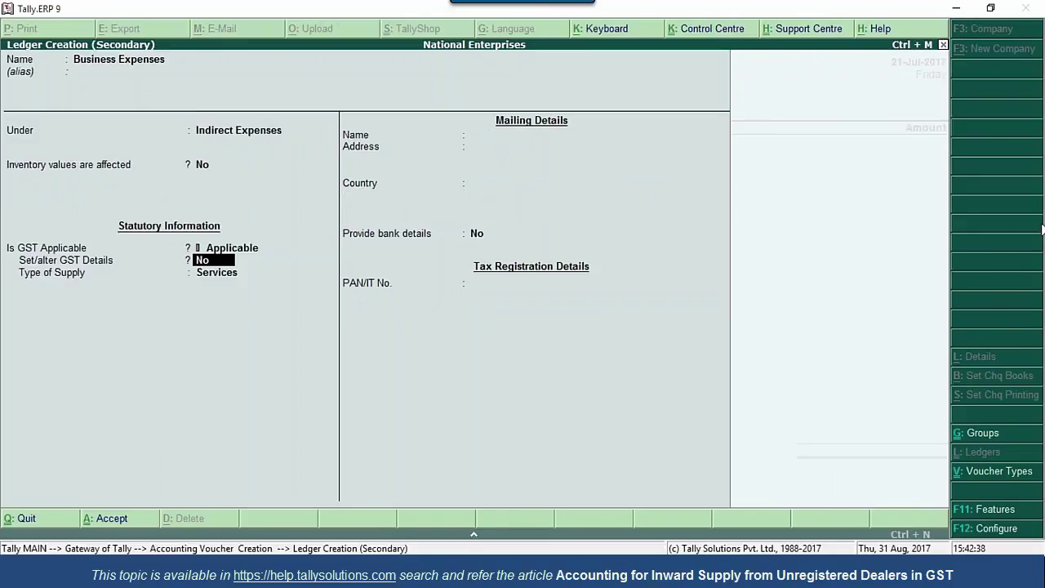
pyautogui.press('y')
pyautogui.press('Return')
# Make Business Expenses taxable at 18% for Goods, save it, and enter 2,000
pyautogui.press('Return')
pyautogui.press('Down')
pyautogui.press('Down')
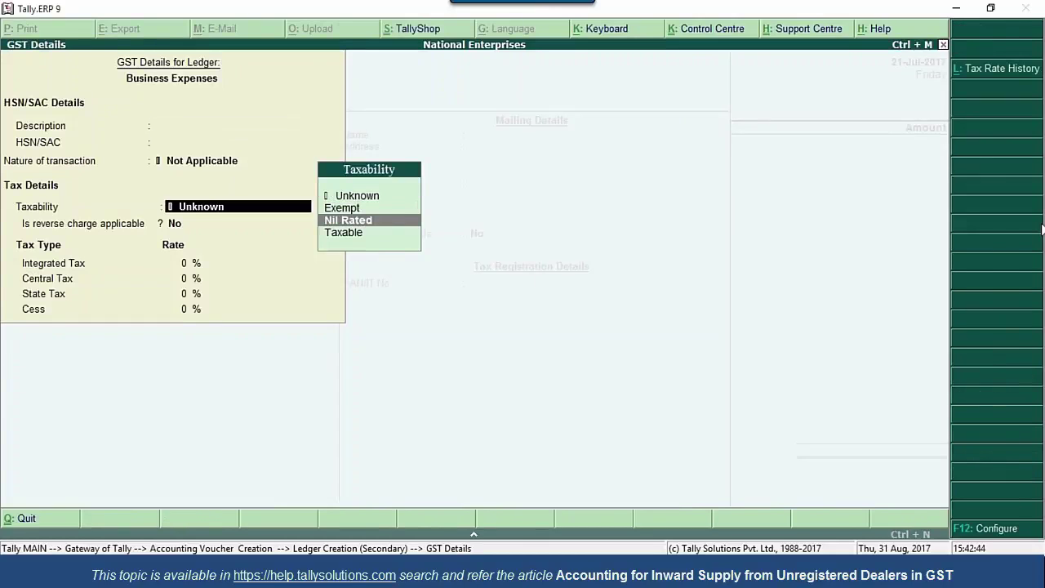
pyautogui.press('Down')
pyautogui.press('Return')
pyautogui.press('Return')
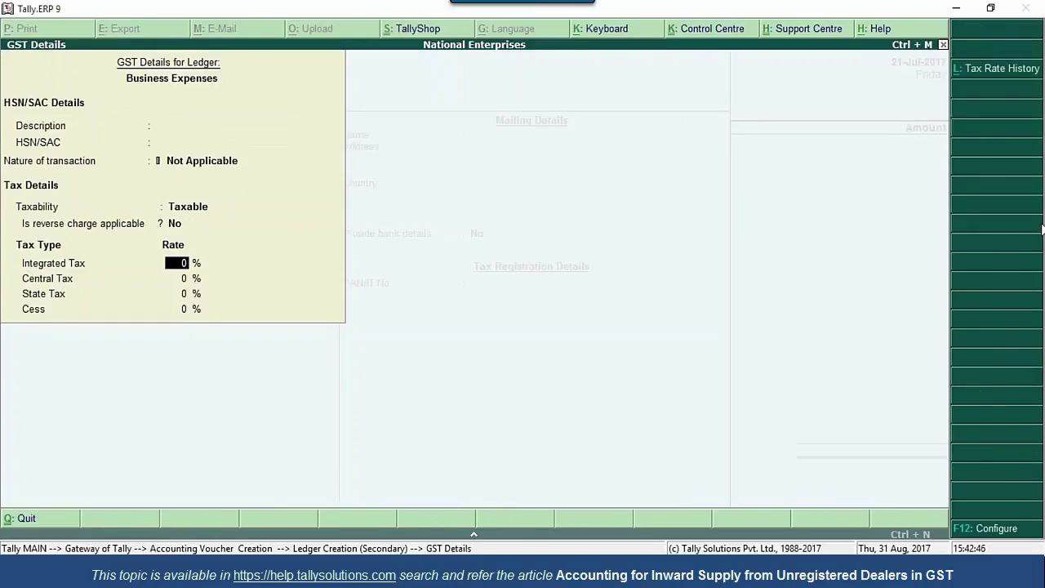
pyautogui.write('18')
pyautogui.press('Return')
pyautogui.press('Return')
pyautogui.press('Return')
pyautogui.press('Return')
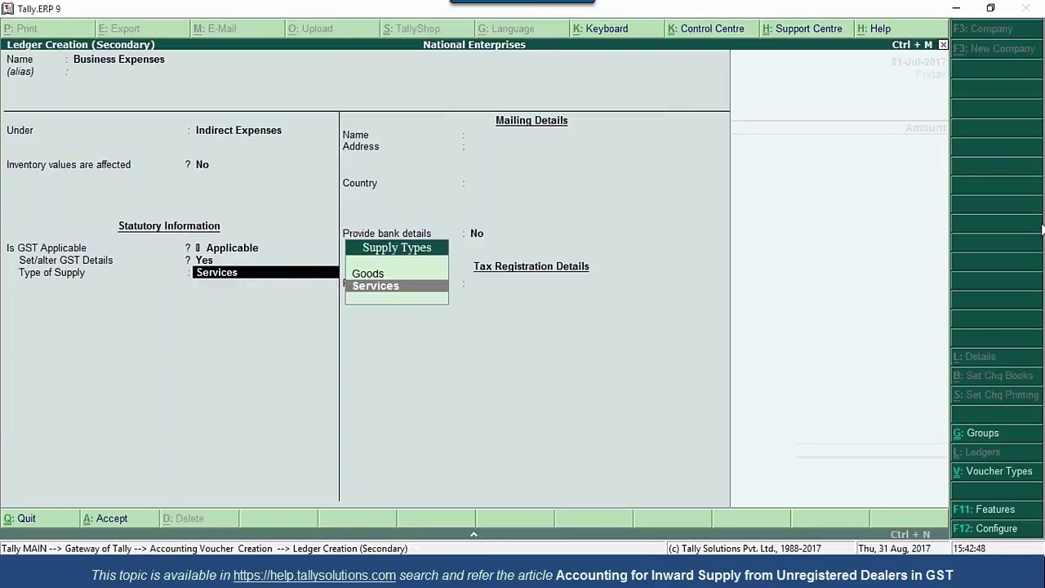
pyautogui.press('Up')
pyautogui.press('Return')
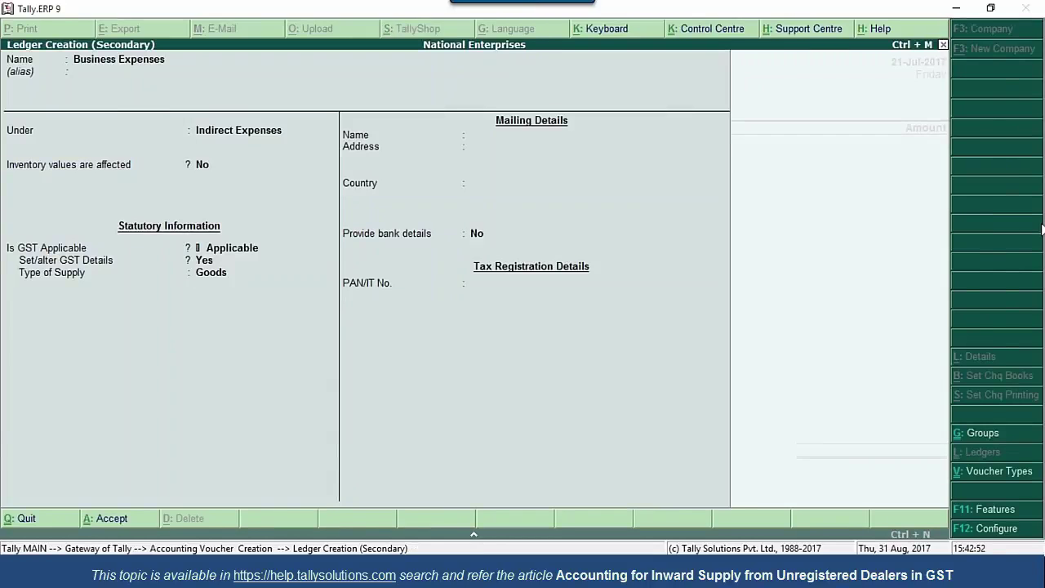
pyautogui.hotkey('ctrl', 'a')
pyautogui.write('2000')
pyautogui.press('Return')
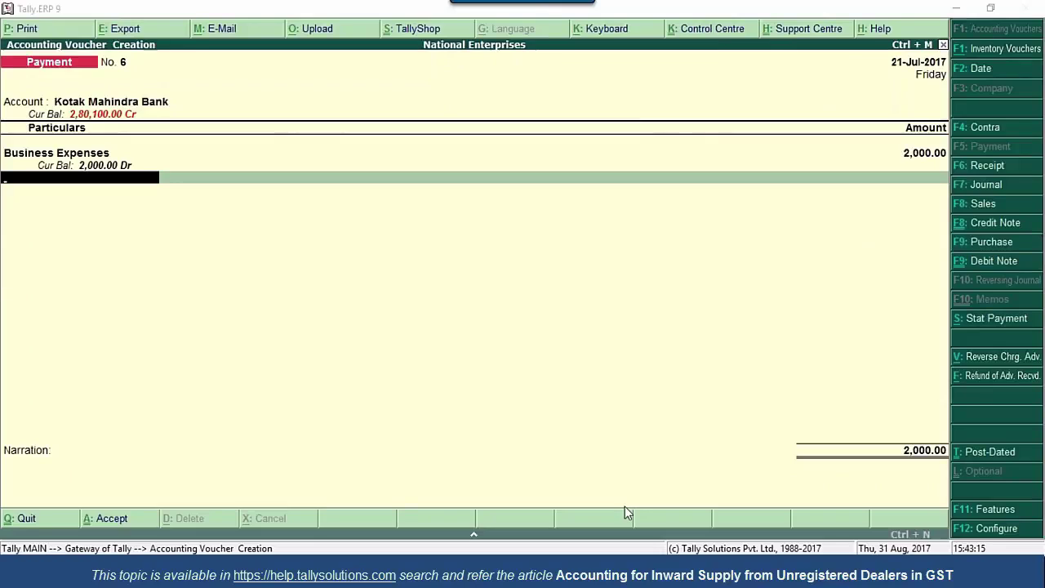
pyautogui.press('BackSpace')
pyautogui.press('BackSpace')
pyautogui.press('BackSpace')
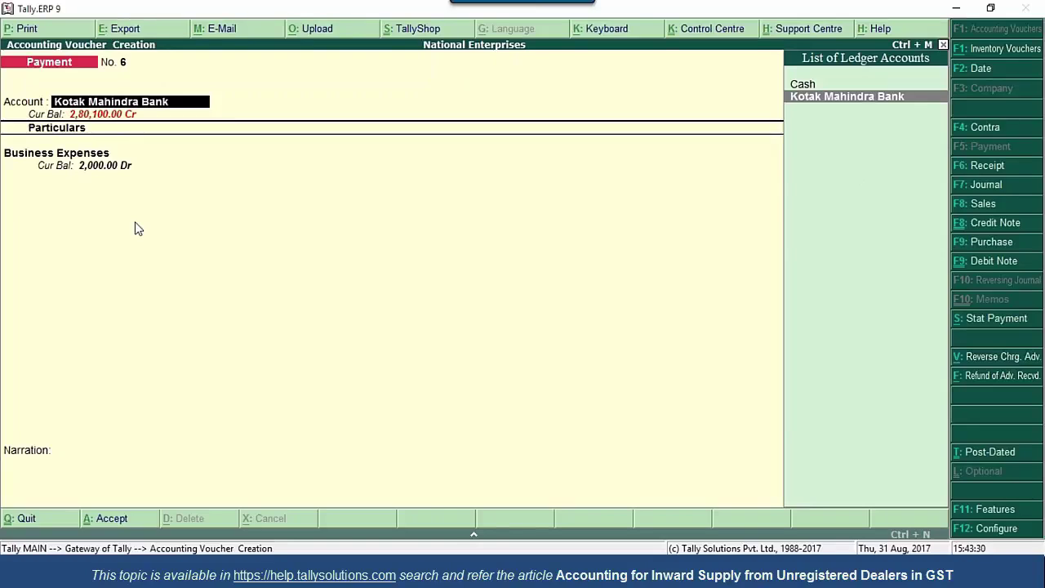
# Turn on Show Party Details for GST in the payment's advanced settings
pyautogui.press('F12')
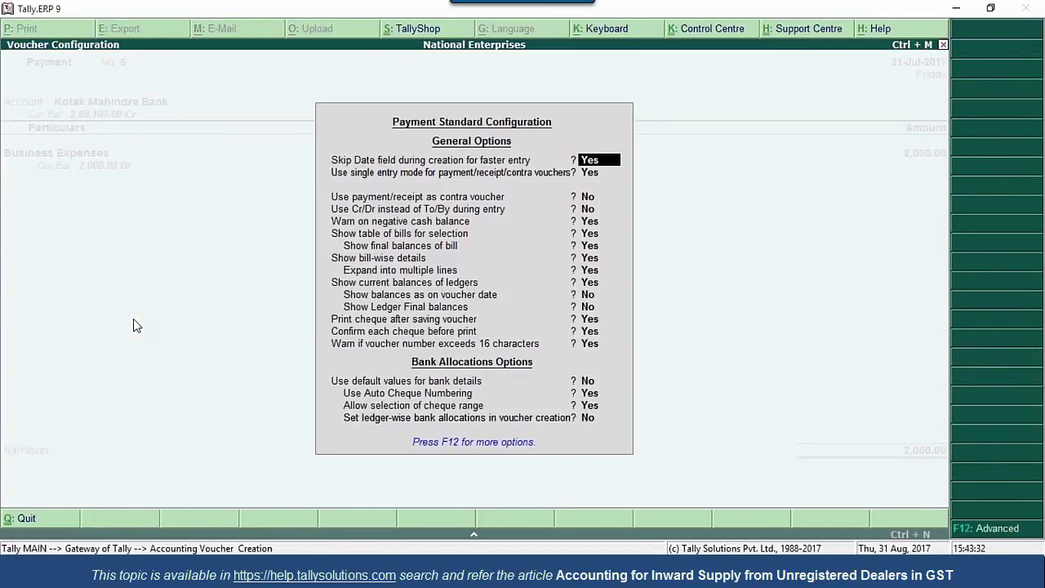
pyautogui.press('F12')
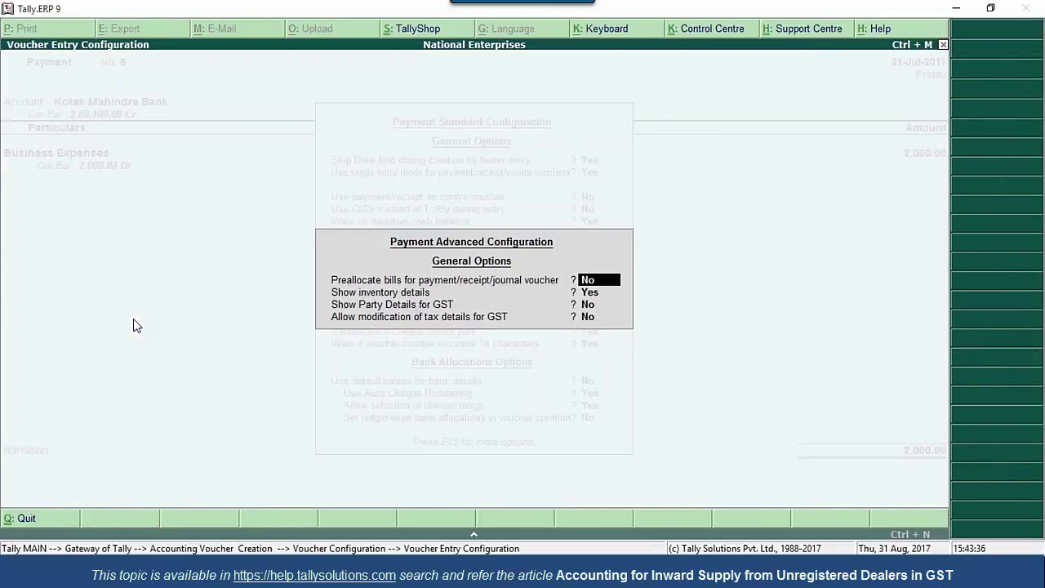
pyautogui.press('Return')
pyautogui.press('Return')
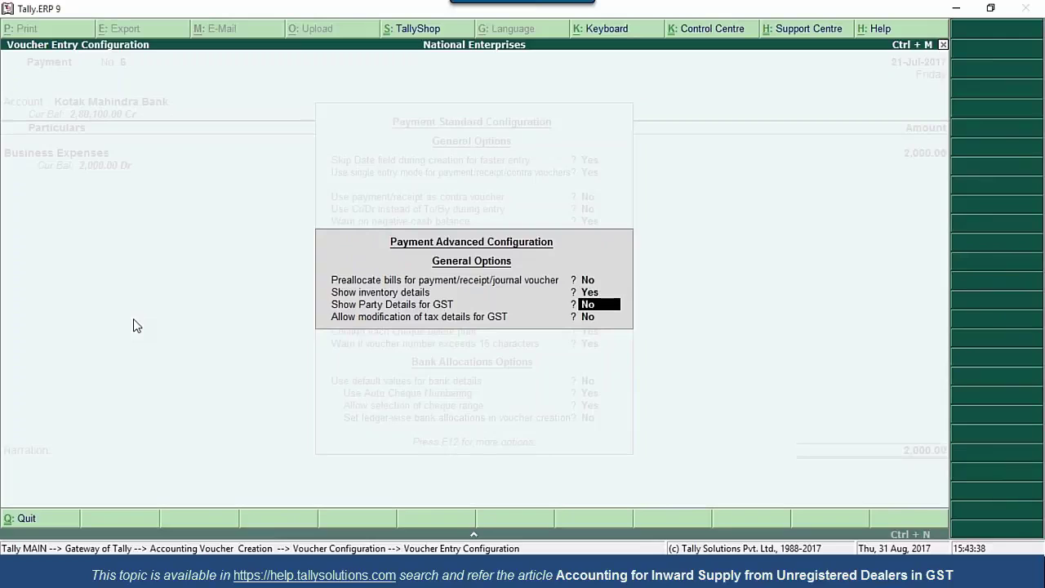
pyautogui.press('y')
pyautogui.press('Return')
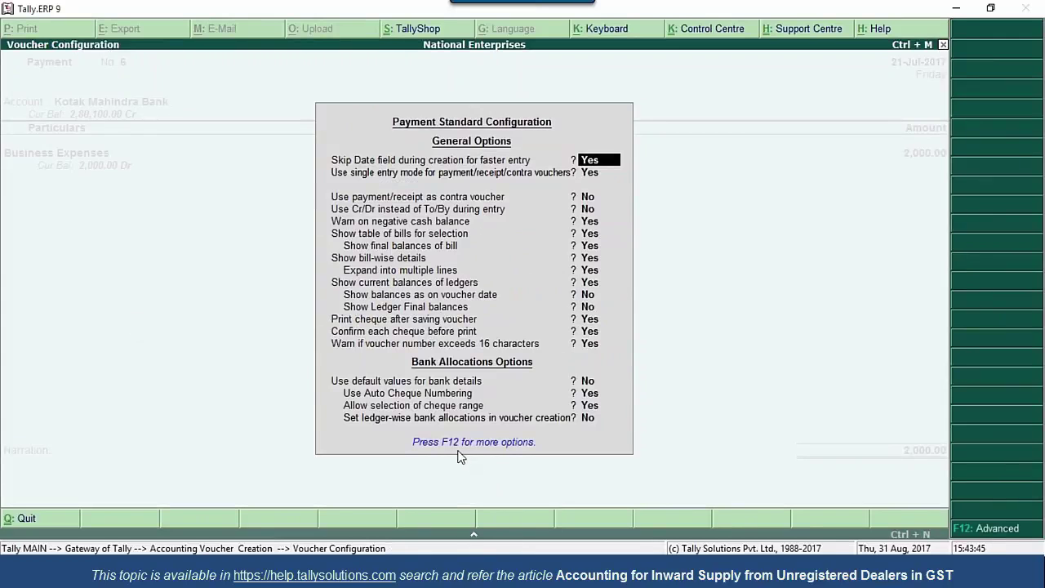
pyautogui.press('F12')
pyautogui.press('Return')
pyautogui.press('Return')
pyautogui.press('Return')
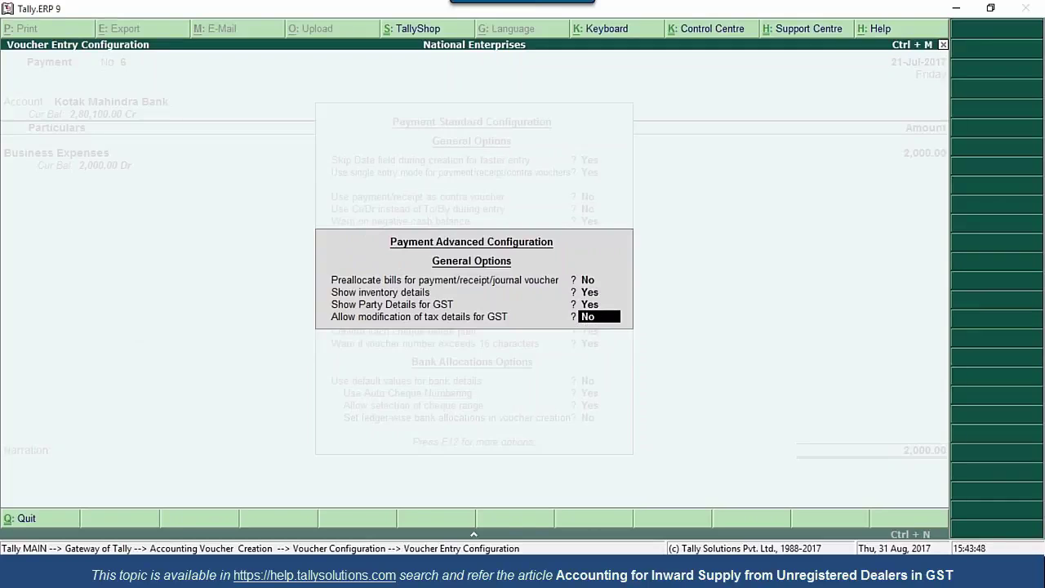
pyautogui.press('Return')
pyautogui.hotkey('ctrl', 'a')
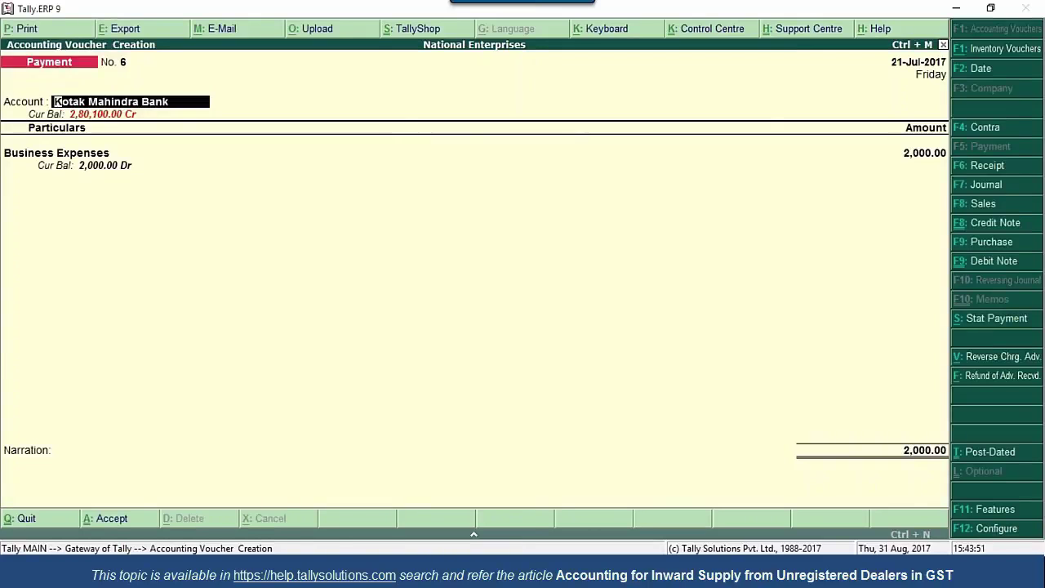
# Mark the party as Unregistered and allocate 2,000 as e-Fund Transfer, saving the payment
pyautogui.hotkey('ctrl', 'a')
pyautogui.press('Return')
pyautogui.press('Return')
pyautogui.press('Return')
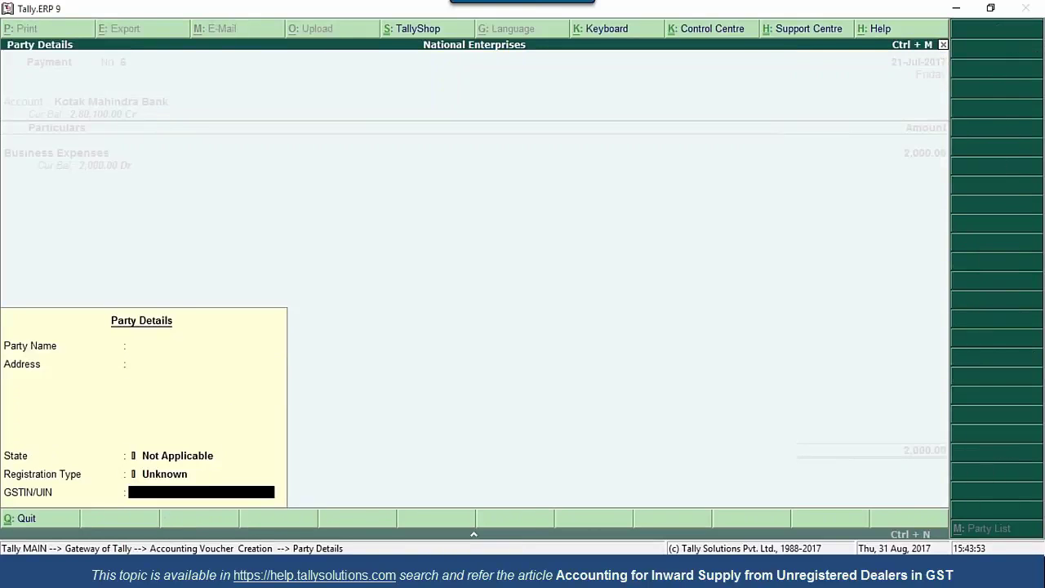
pyautogui.press('BackSpace')
pyautogui.press('Down')
pyautogui.press('Down')
pyautogui.press('Down')
pyautogui.press('Down')
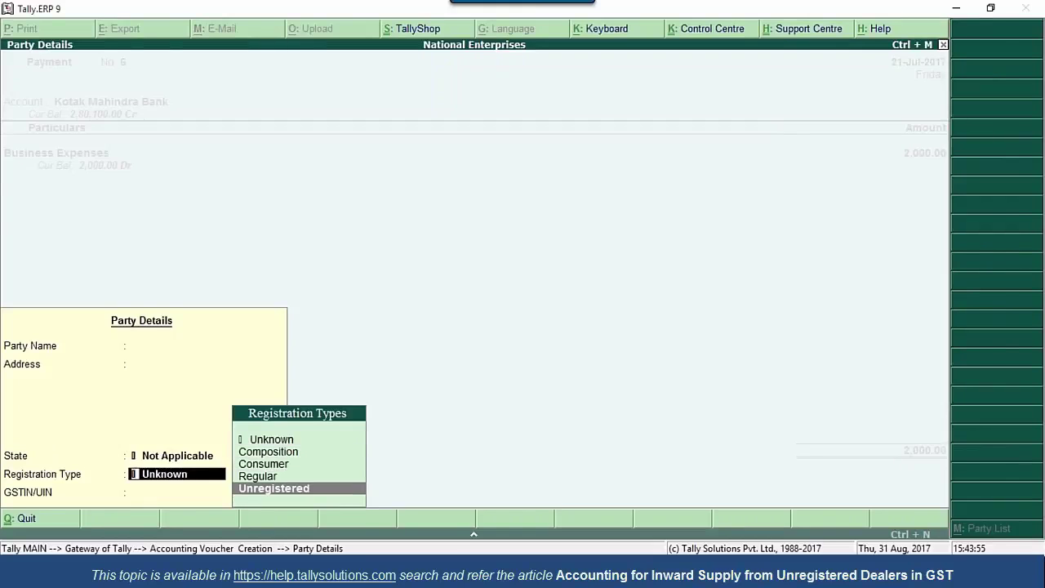
pyautogui.press('Return')
pyautogui.press('Return')
pyautogui.press('Return')
pyautogui.press('Return')
pyautogui.press('Return')
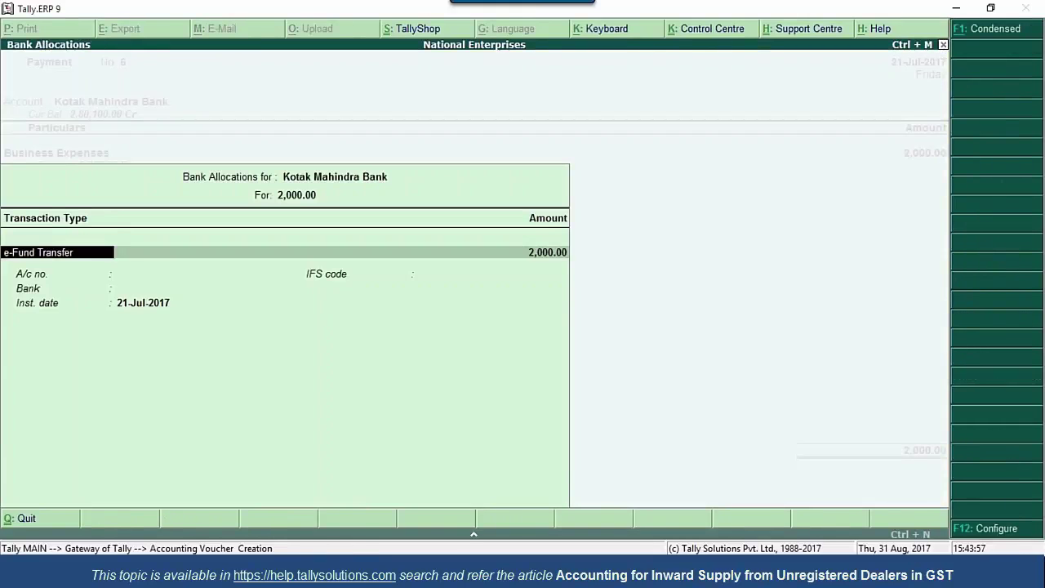
pyautogui.press('Return')
pyautogui.press('Return')
pyautogui.press('Return')
pyautogui.press('Return')
pyautogui.press('Return')
pyautogui.press('Return')
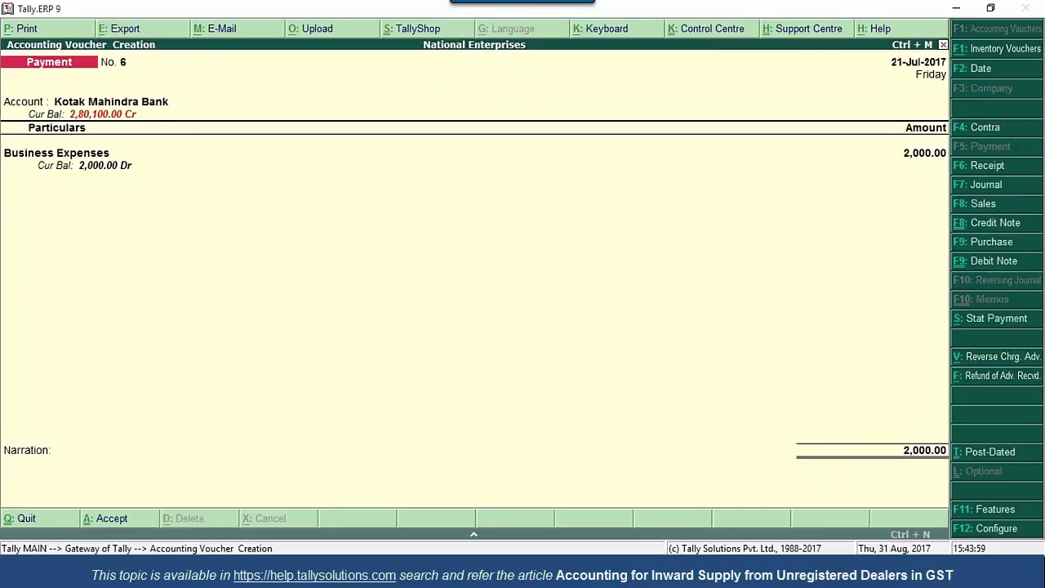
pyautogui.press('Escape')
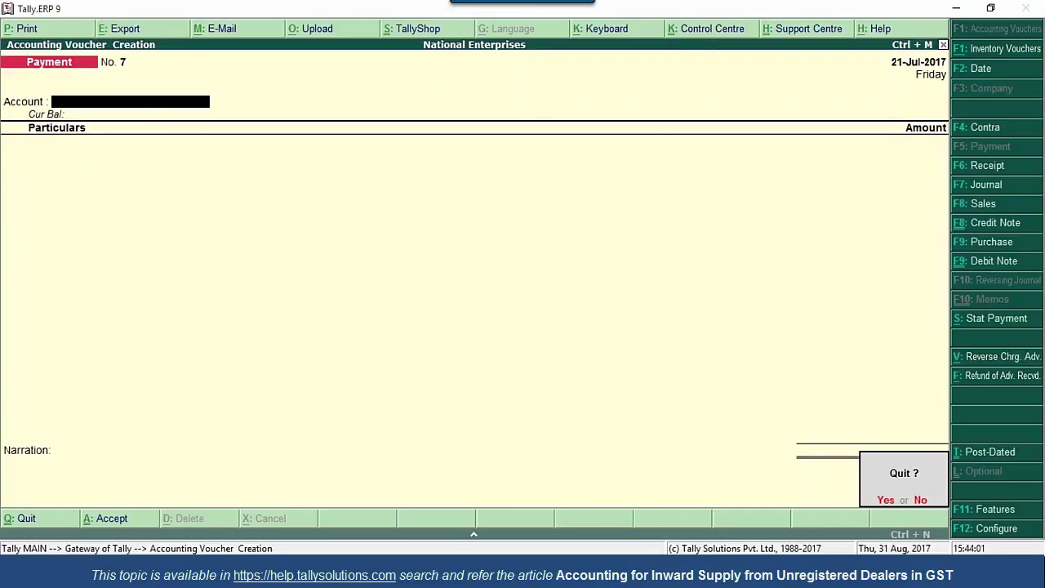
# Show all GSTR-3B URD purchases, verify 21-7-2017 at 4,000 taxable, and open that voucher
pyautogui.press('y')
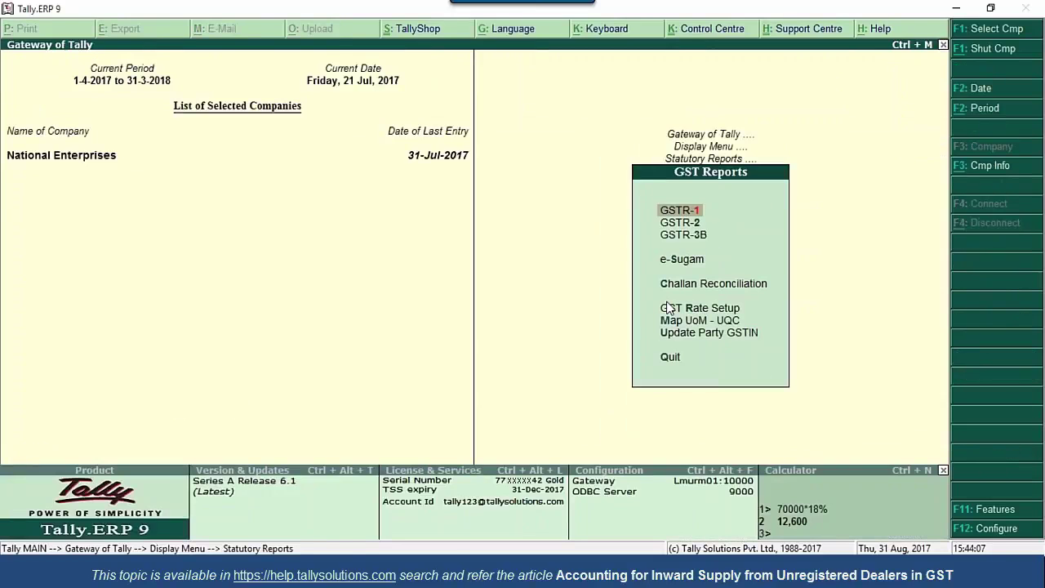
pyautogui.press('Down')
pyautogui.press('Down')
pyautogui.press('Return')
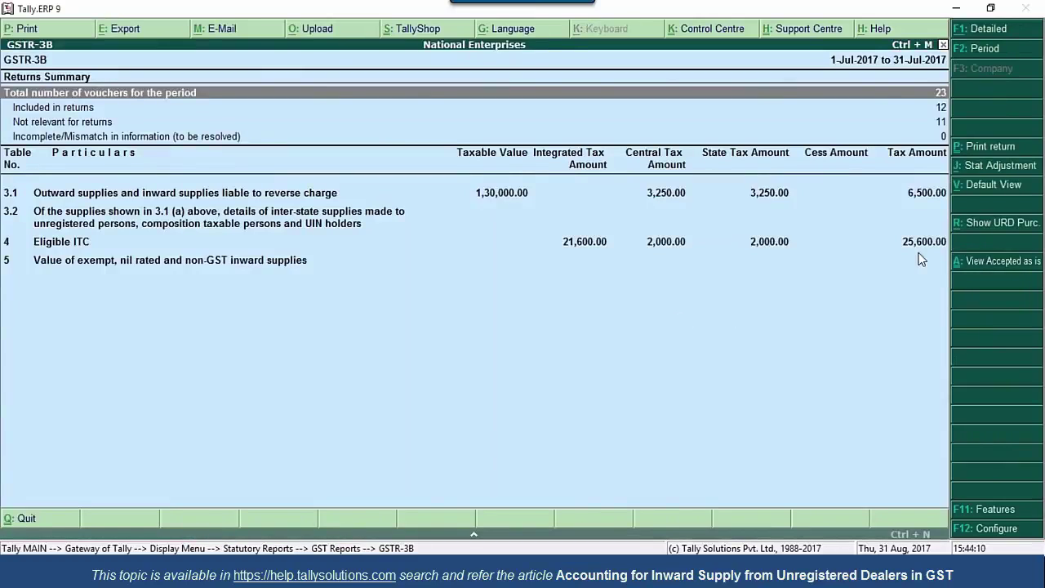
pyautogui.click(971, 222)
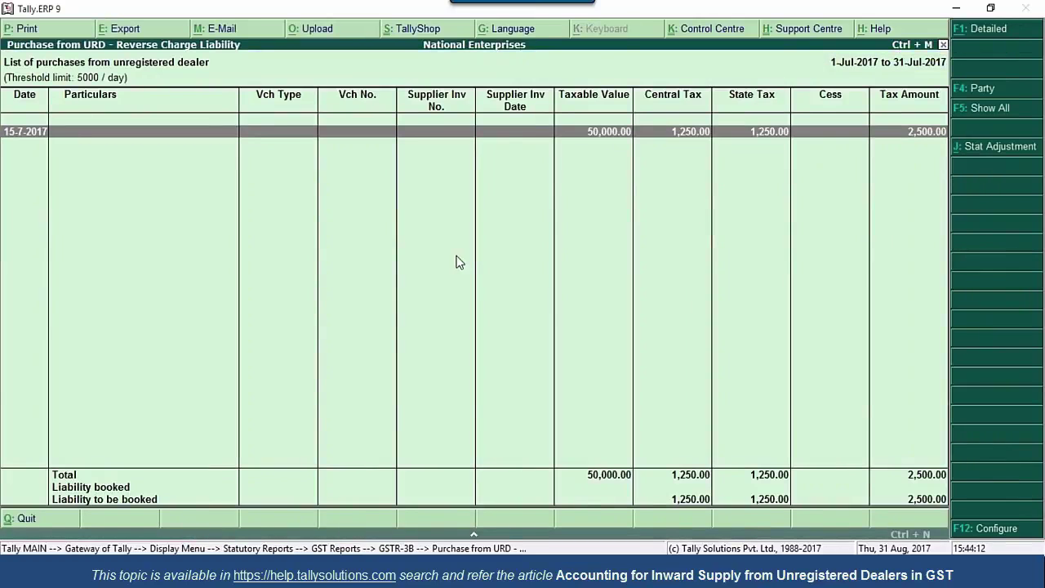
pyautogui.click(979, 114)
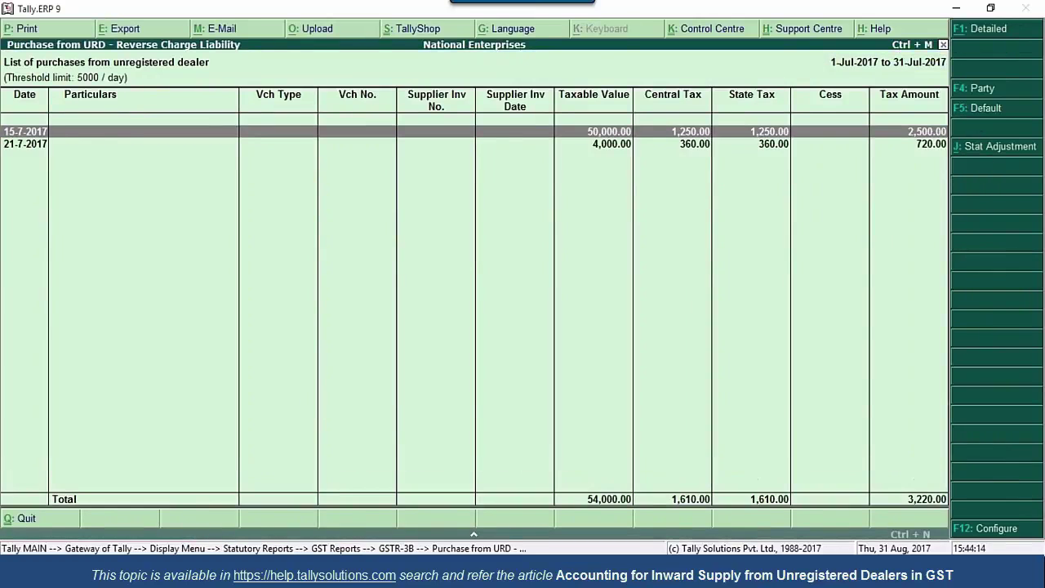
pyautogui.click(606, 146)
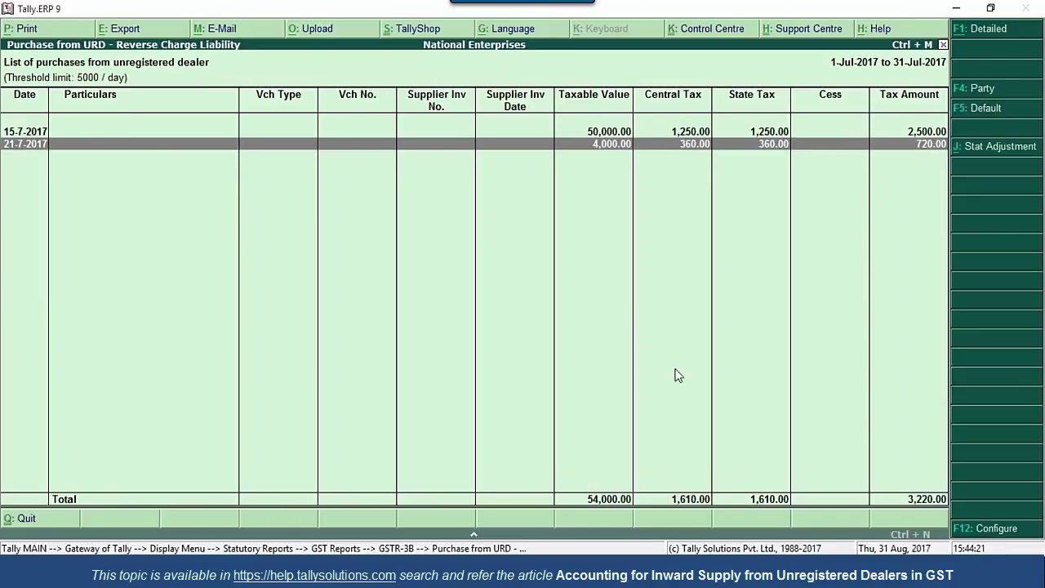
pyautogui.press('Return')
pyautogui.press('Return')
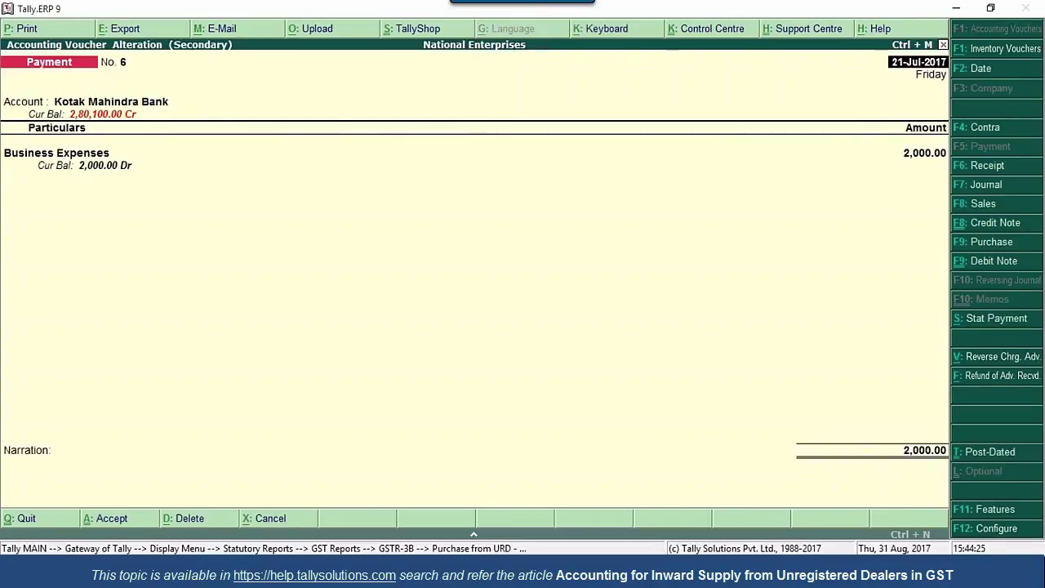
# Record Journal No. 5 debiting Business Expenses 1,000 and crediting Cash 1,000
pyautogui.press('Escape')
pyautogui.press('Down')
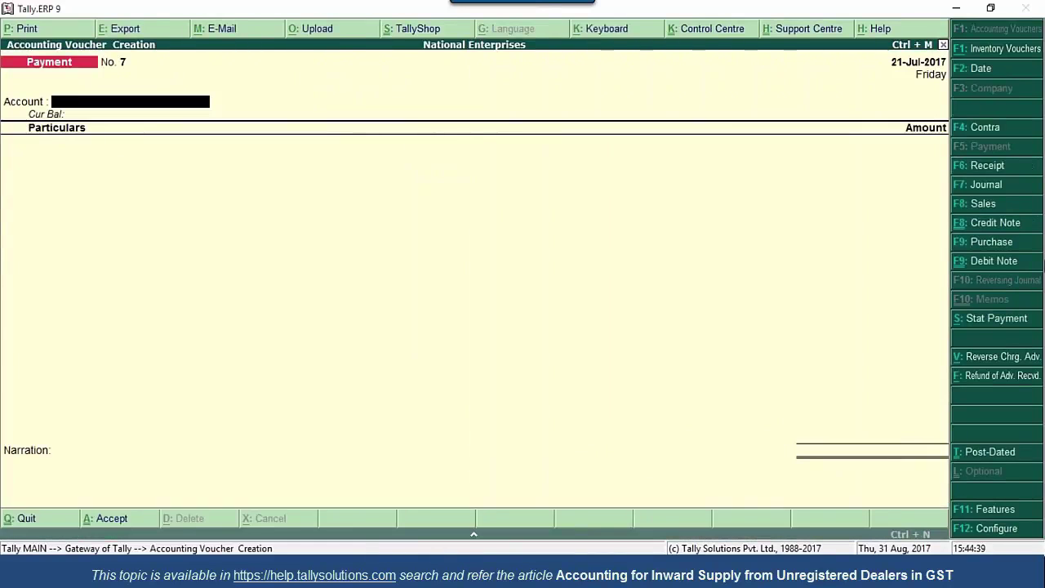
pyautogui.press('F7')
pyautogui.write('Bus')
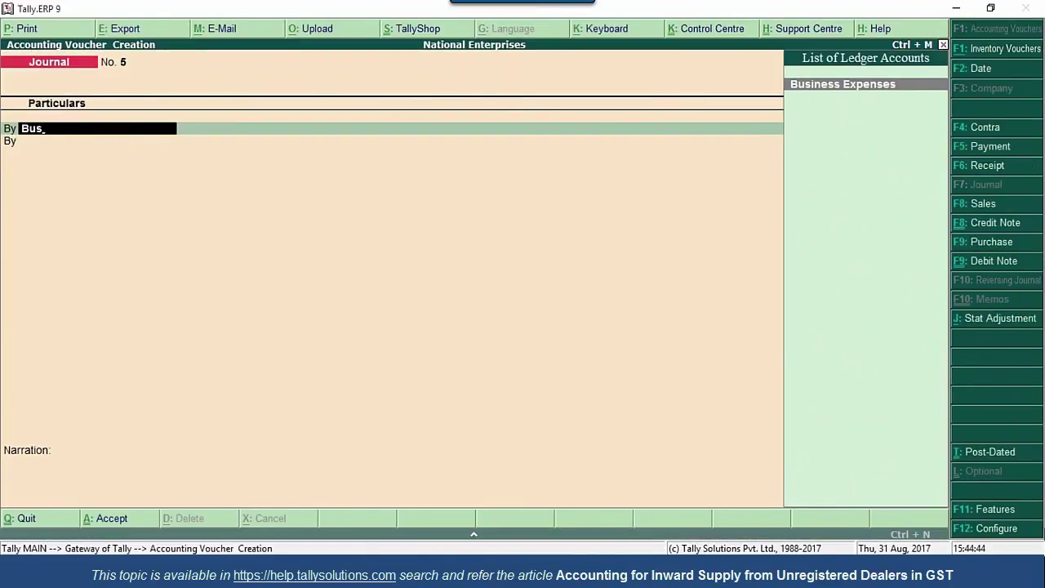
pyautogui.press('Return')
pyautogui.write('1000')
pyautogui.press('Return')
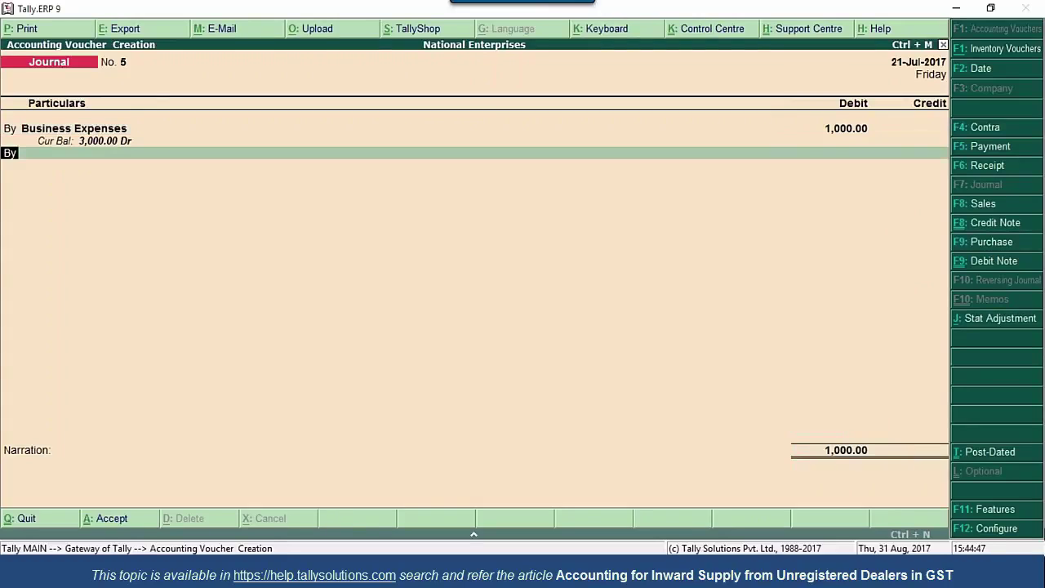
pyautogui.press('c')
pyautogui.press('BackSpace')
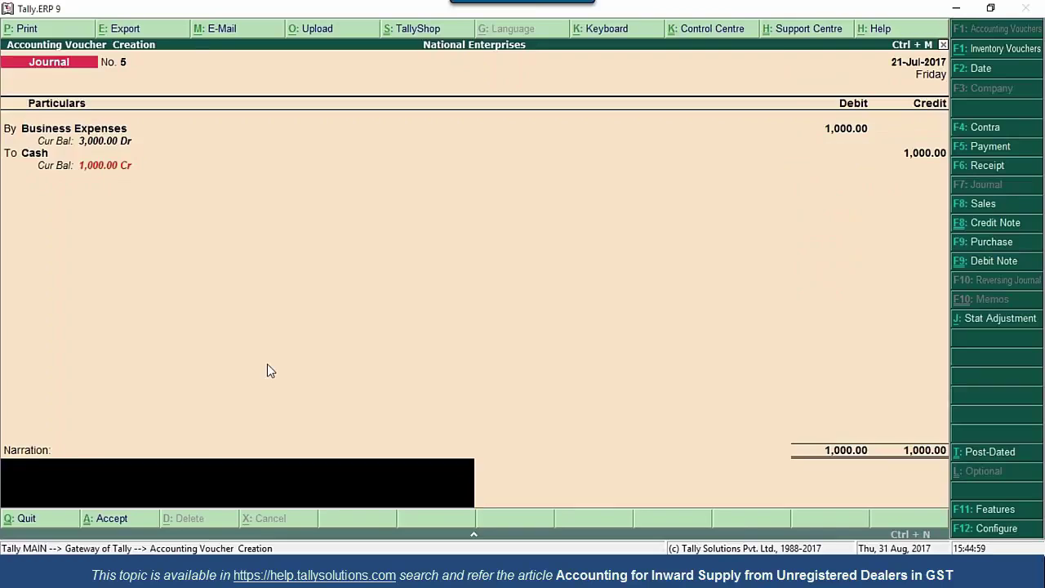
pyautogui.press('Return')
pyautogui.press('Return')
pyautogui.press('Escape')
# Open GSTR-3B and list its purchases from unregistered dealers
pyautogui.press('d')
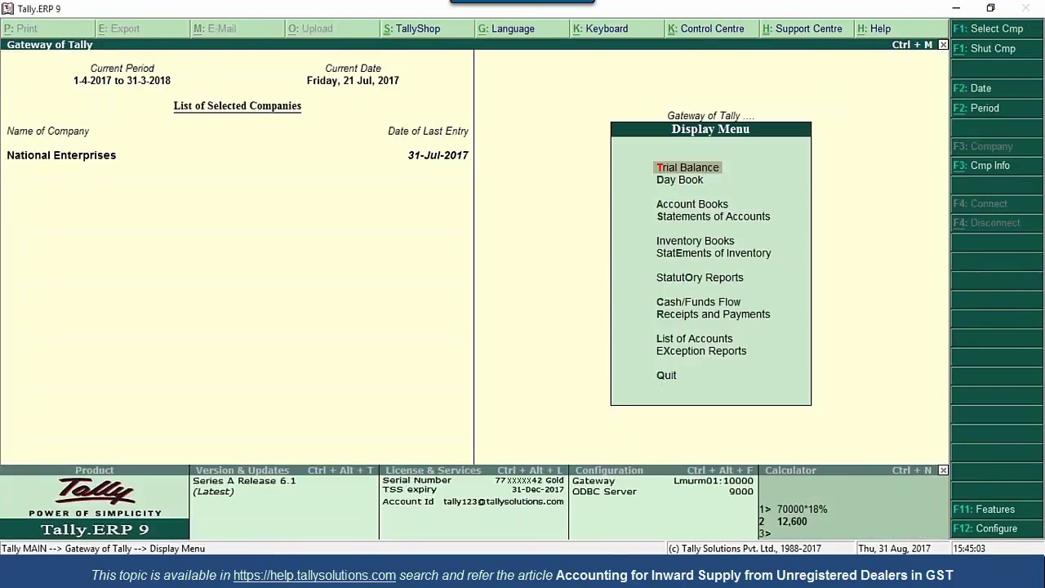
pyautogui.press('u')
pyautogui.press('g')
pyautogui.press('Down')
pyautogui.press('Down')
pyautogui.press('Return')
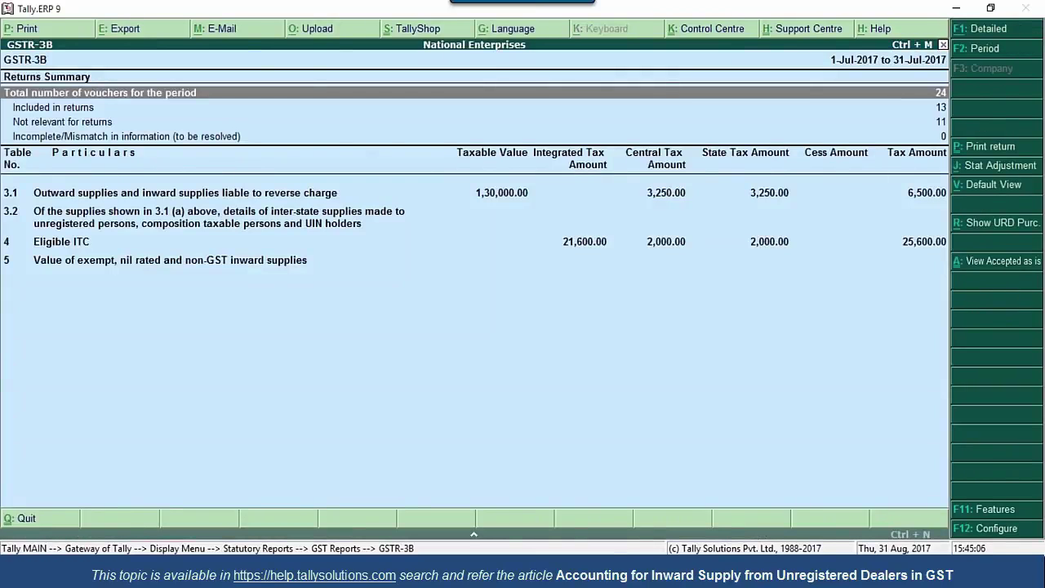
pyautogui.click(997, 224)
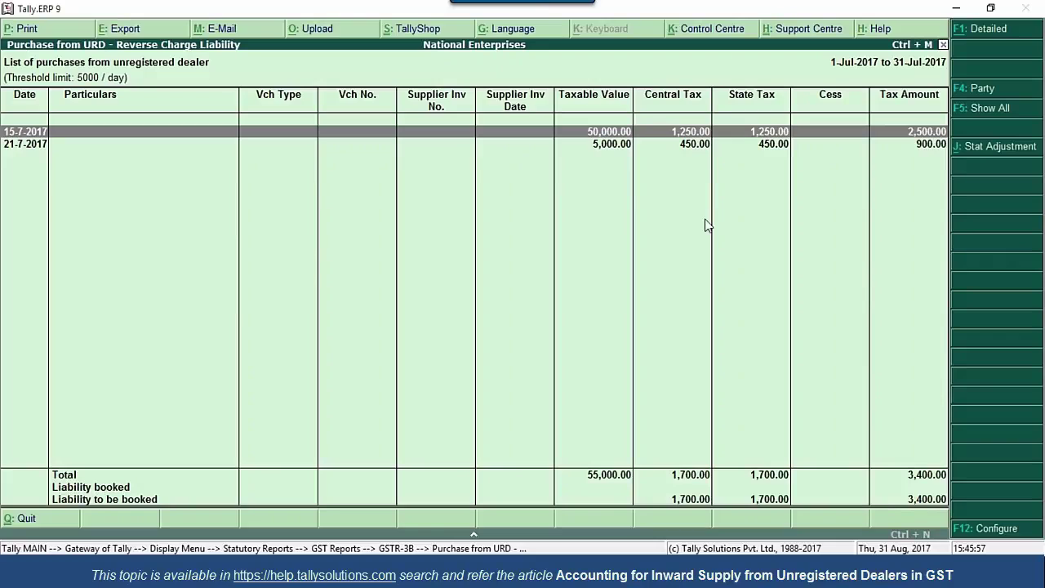
# Start an Increase of Tax Liability stat adjustment for the 21-7-2017 purchase
pyautogui.click(702, 145)
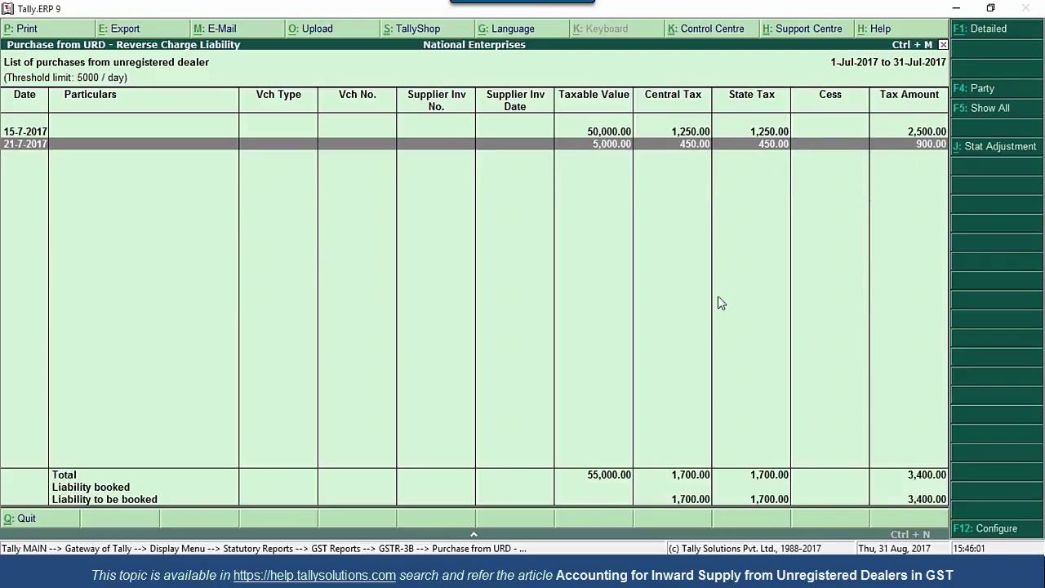
pyautogui.hotkey('alt', 'j')
pyautogui.click(976, 151)
pyautogui.press('Down')
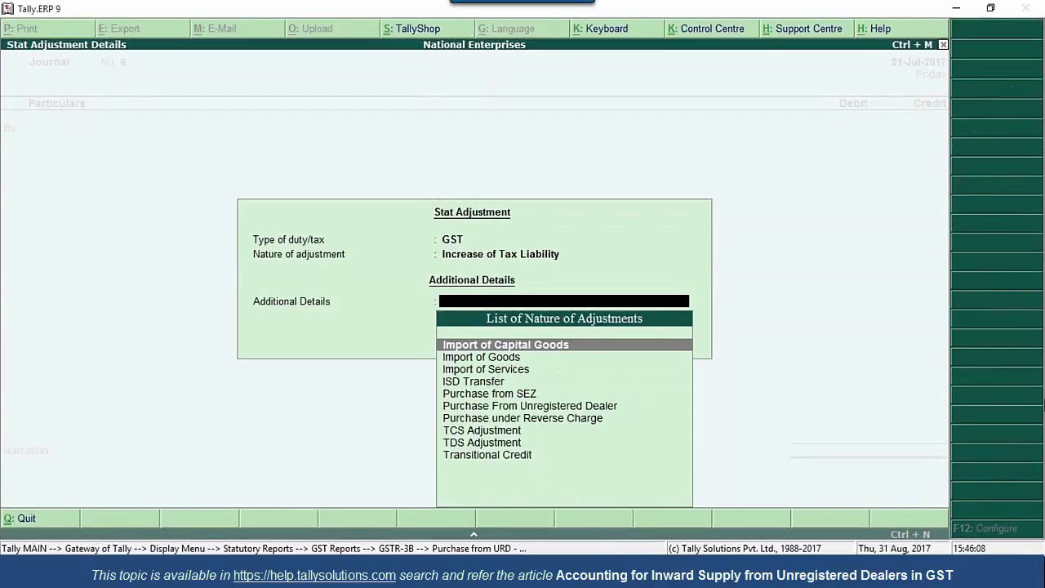
# Choose Purchase From Unregistered Dealer and debit Tax on Reverse Charge 900
pyautogui.press('Down')
pyautogui.press('Down')
pyautogui.press('Down')
pyautogui.press('Down')
pyautogui.press('Down')
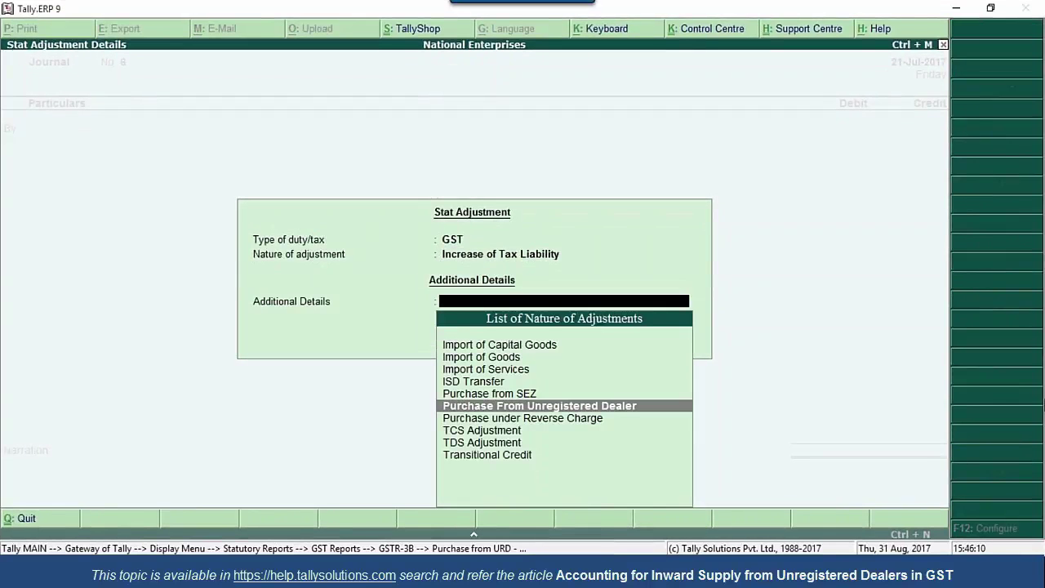
pyautogui.press('Return')
pyautogui.write('T')
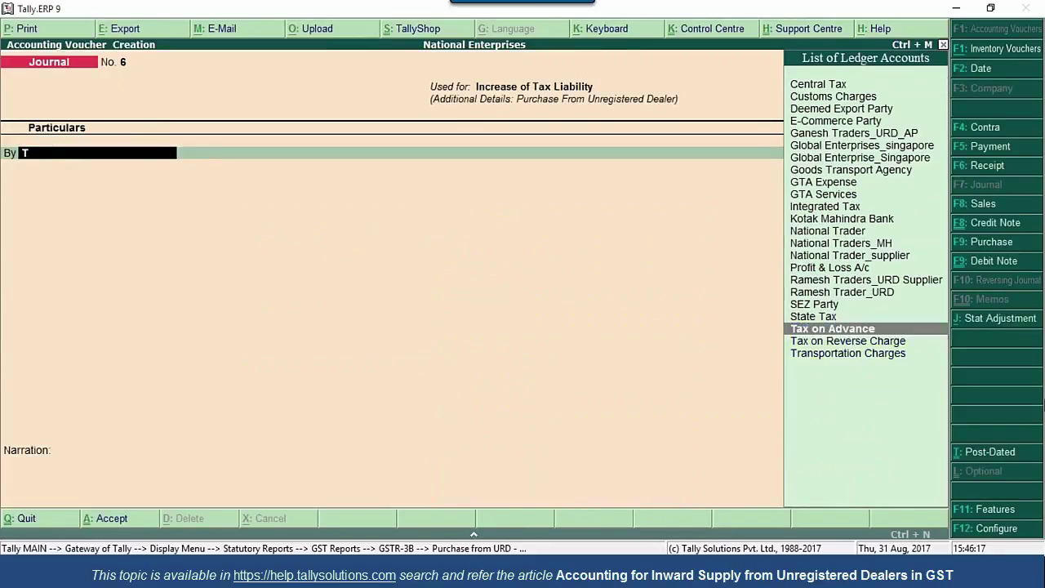
pyautogui.press('Down')
pyautogui.press('Return')
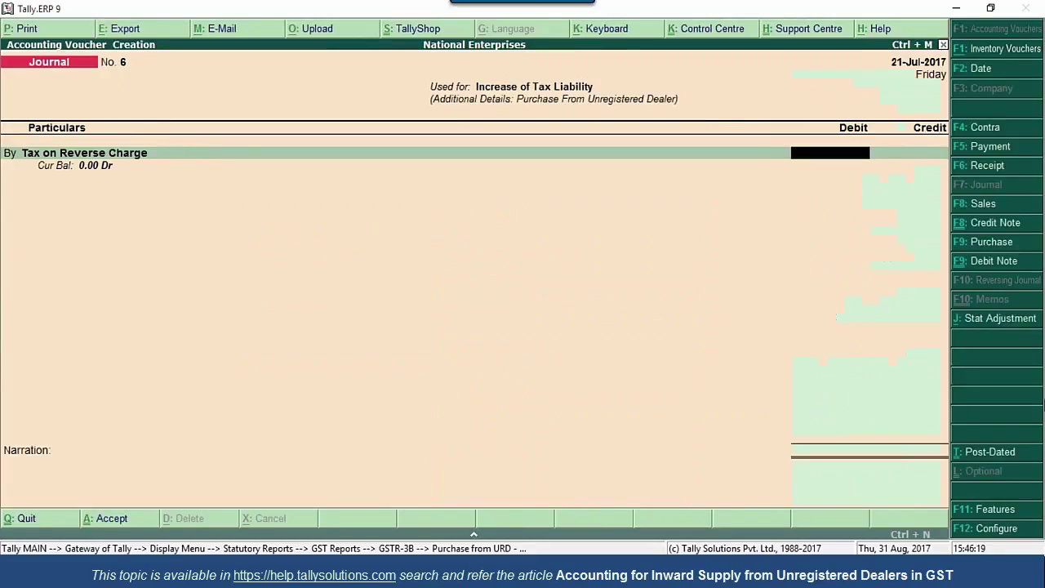
pyautogui.write('900')
pyautogui.press('Return')
# Credit Central Tax 450 and State Tax 450, then save the journal
pyautogui.press('Return')
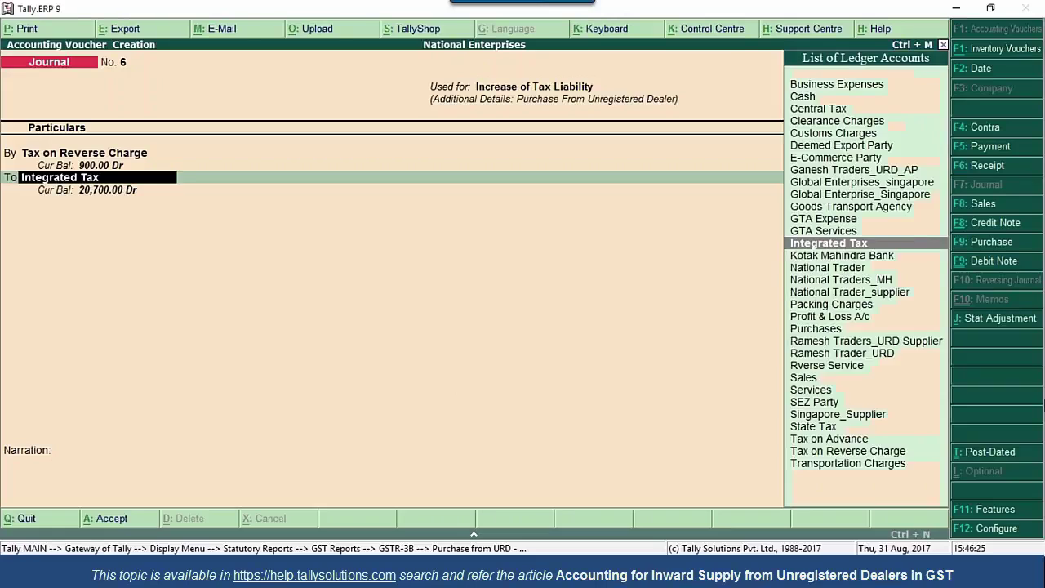
pyautogui.write('Cent')
pyautogui.press('Return')
pyautogui.write('450')
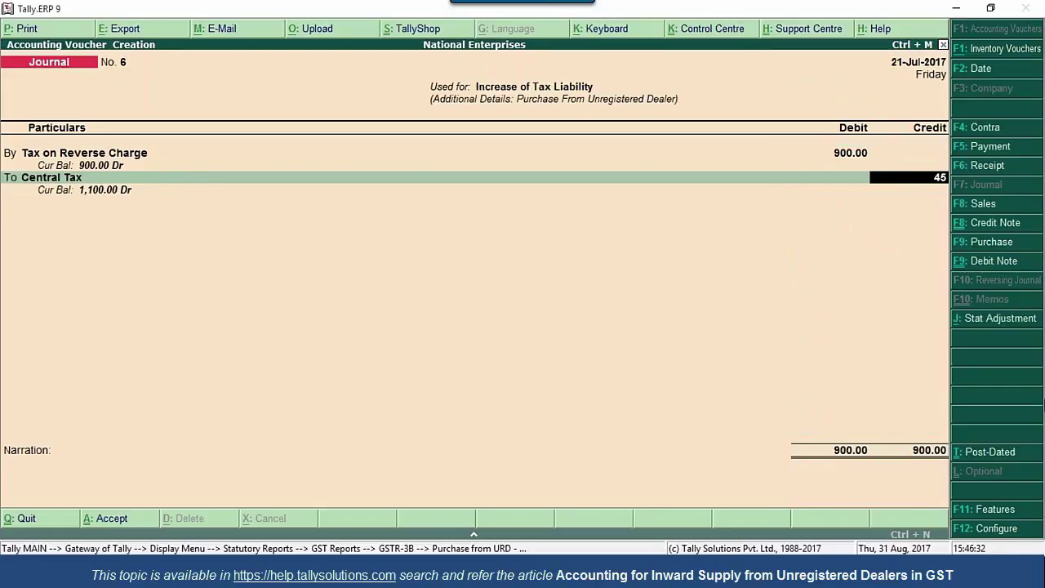
pyautogui.press('Return')
pyautogui.press('Return')
pyautogui.write('Stat')
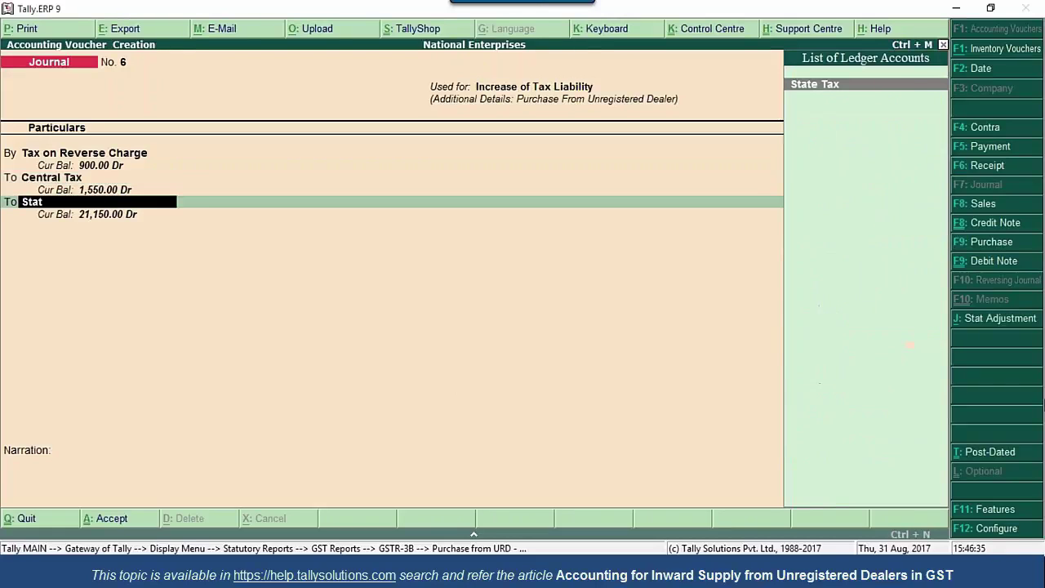
pyautogui.press('Return')
pyautogui.press('Return')
pyautogui.press('Return')
pyautogui.press('Return')
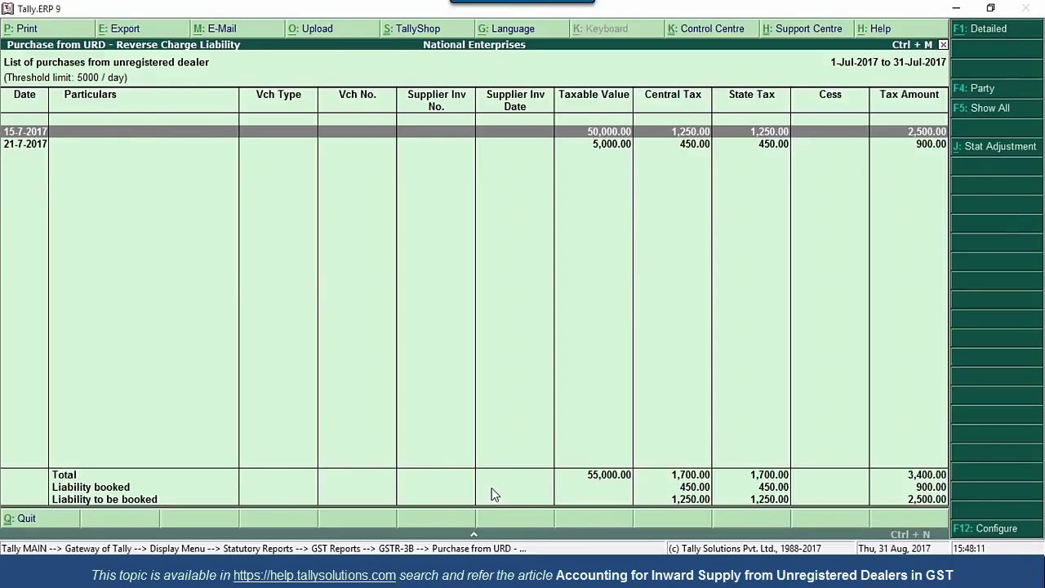
pyautogui.press('Escape')
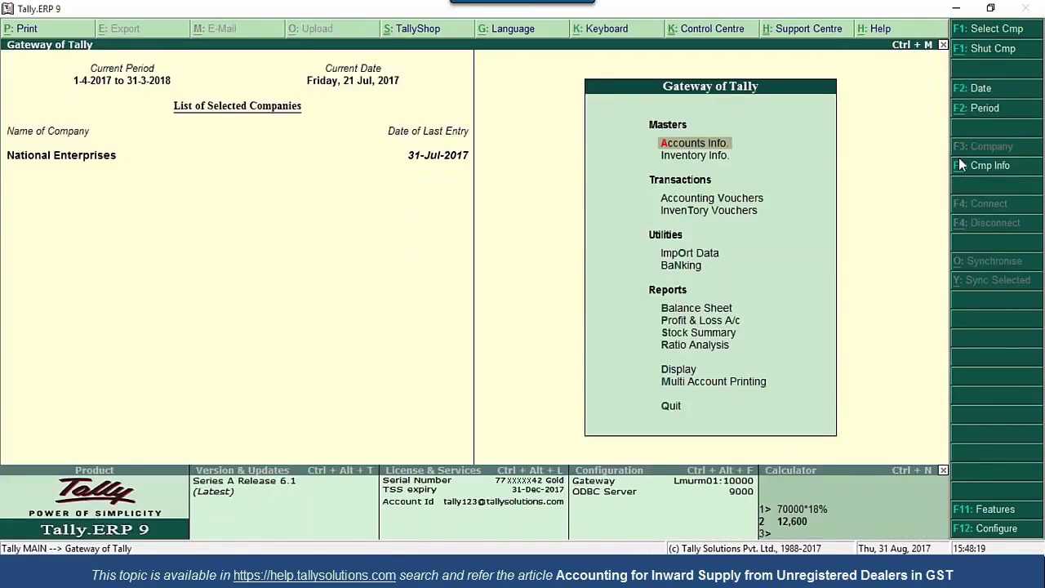
# Start a GST statutory payment voucher for the period from 1-Jul-2017, type Recipient Liability
pyautogui.press('Down')
pyautogui.press('Down')
pyautogui.press('Down')
pyautogui.press('Down')
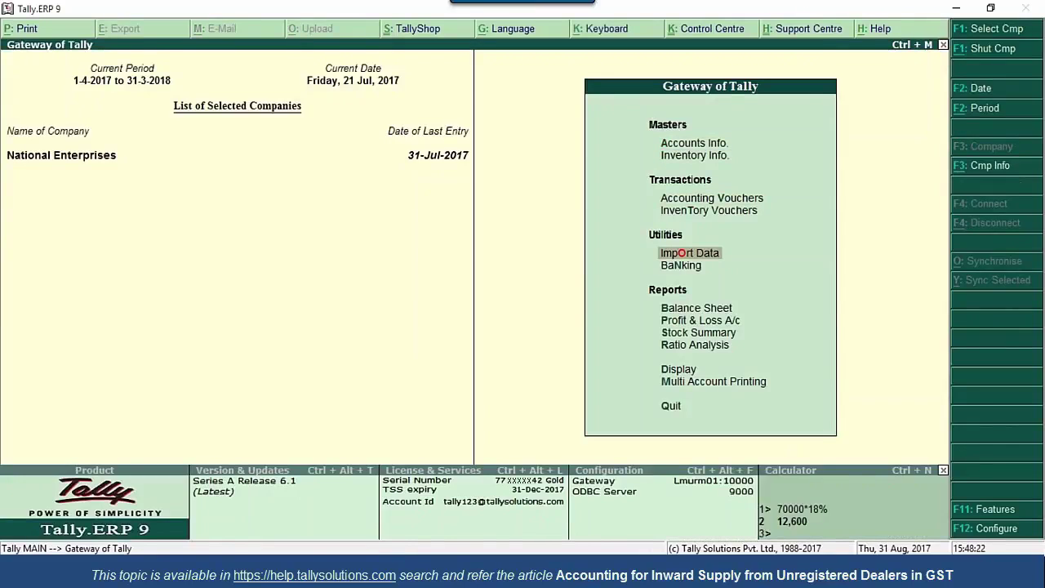
pyautogui.press('Up')
pyautogui.press('Up')
pyautogui.press('Return')
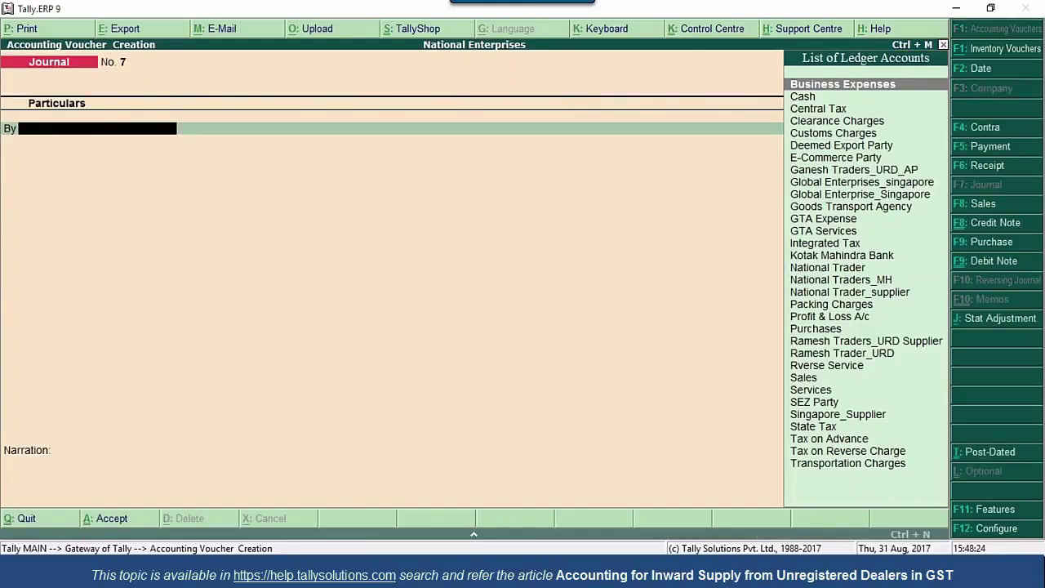
pyautogui.press('F5')
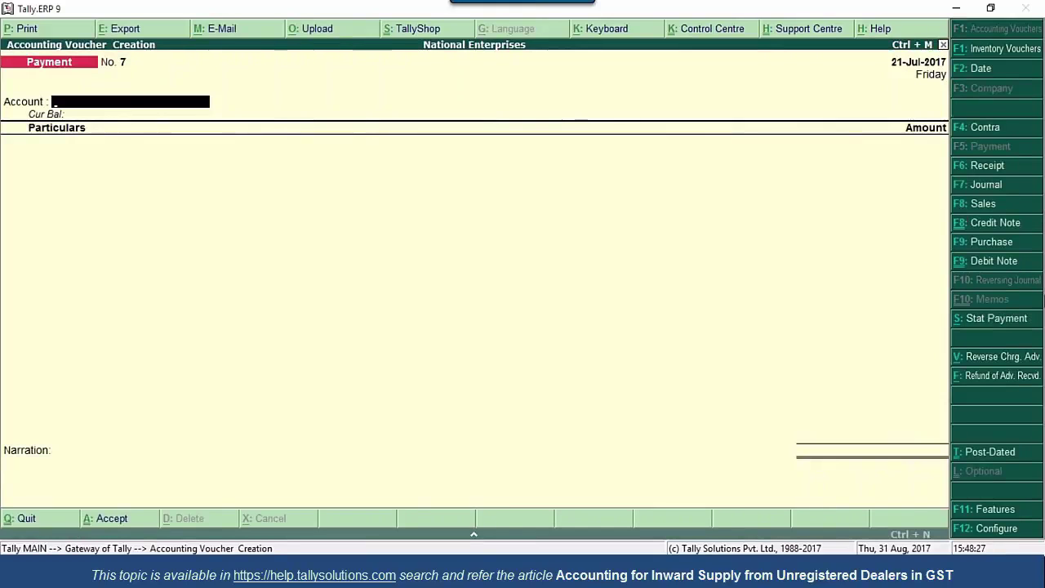
pyautogui.hotkey('alt', 's')
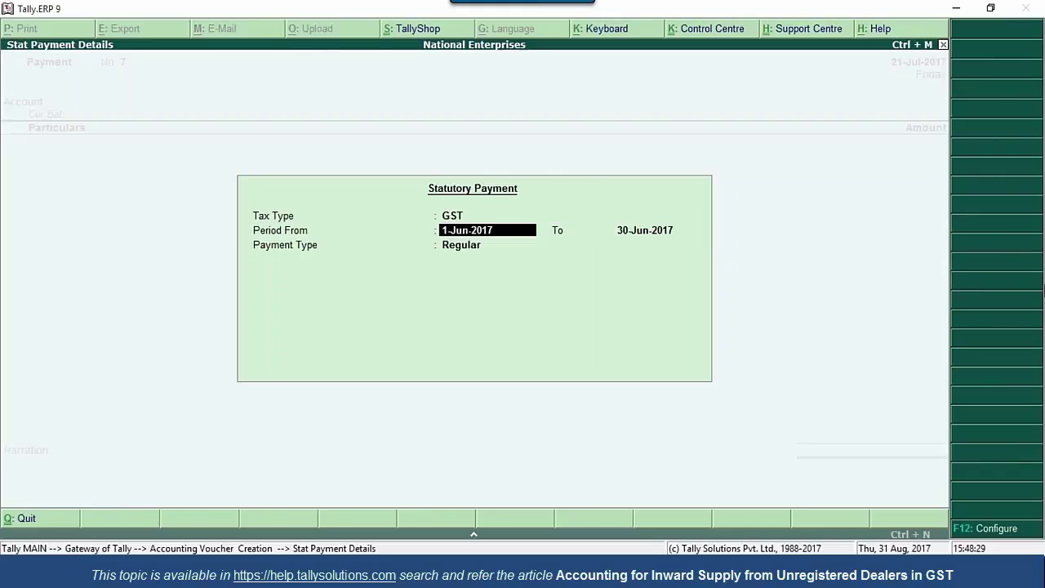
pyautogui.write('1-7')
pyautogui.press('Return')
pyautogui.write('ju')
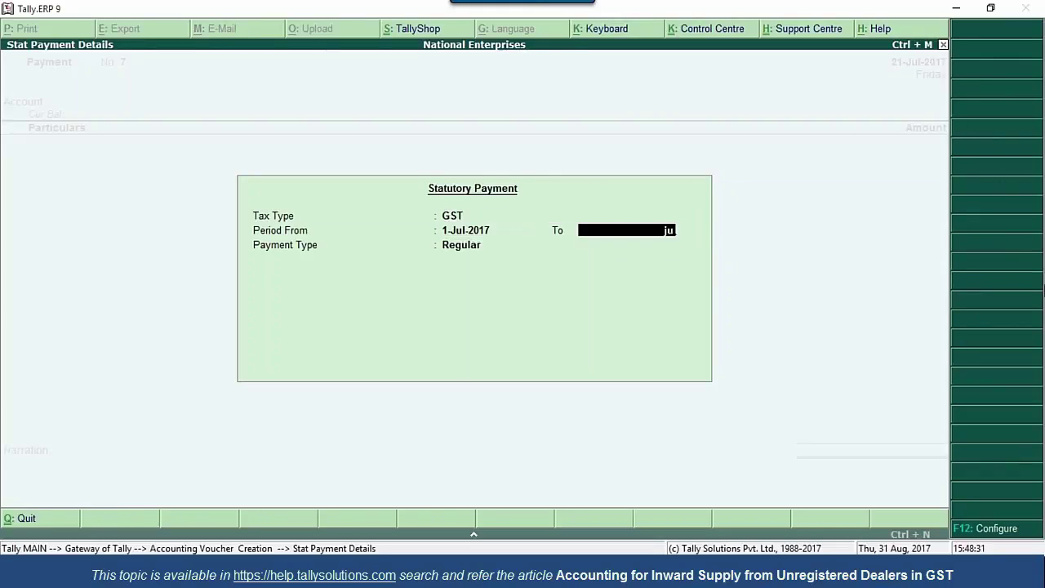
pyautogui.press('Return')
pyautogui.press('Up')
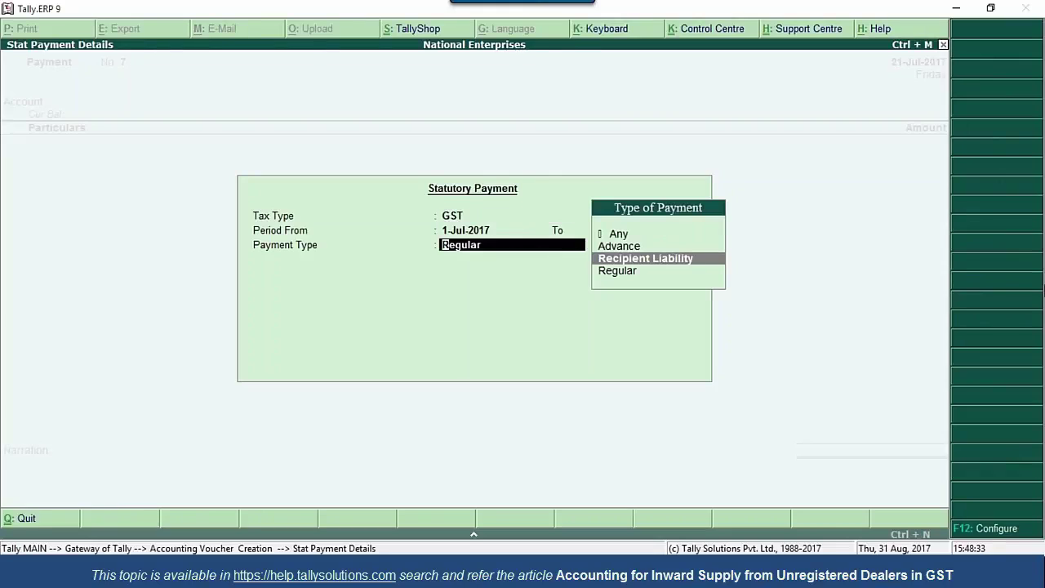
pyautogui.press('Return')
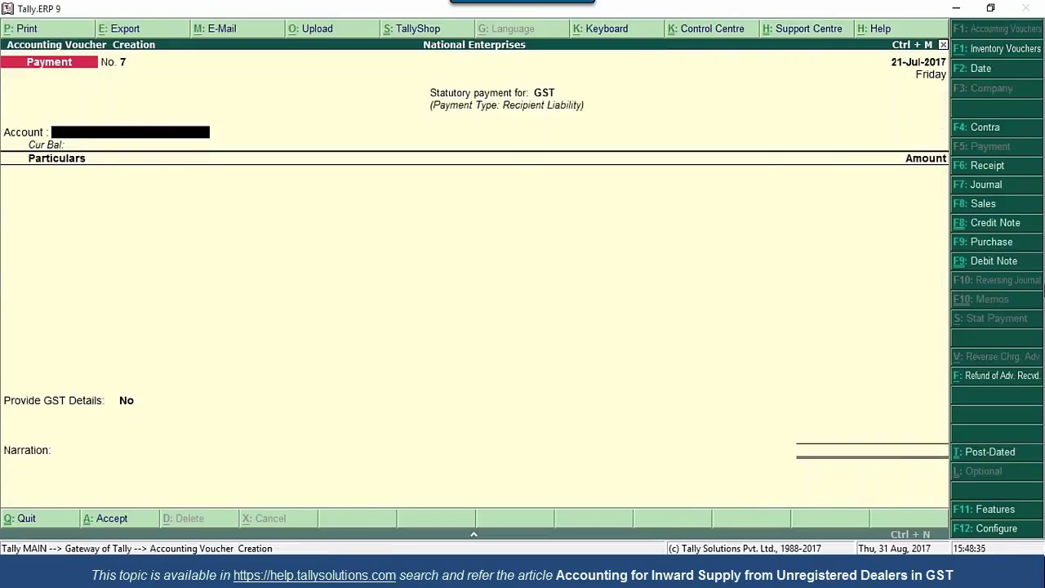
# Pay from Kotak Mahindra Bank, debiting Central Tax and State Tax 450 each
pyautogui.press('Down')
pyautogui.press('Return')
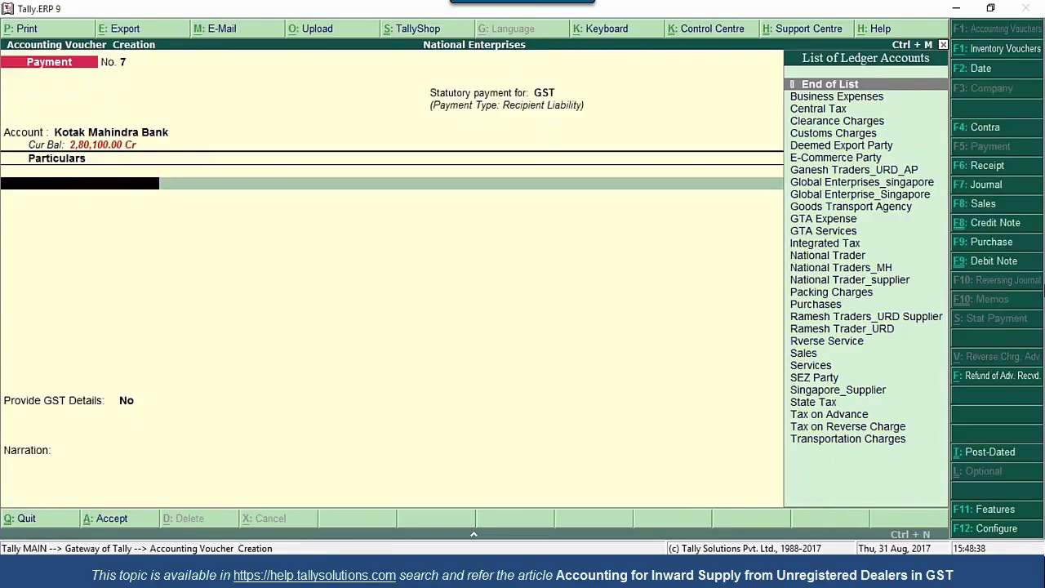
pyautogui.write('centr')
pyautogui.press('Return')
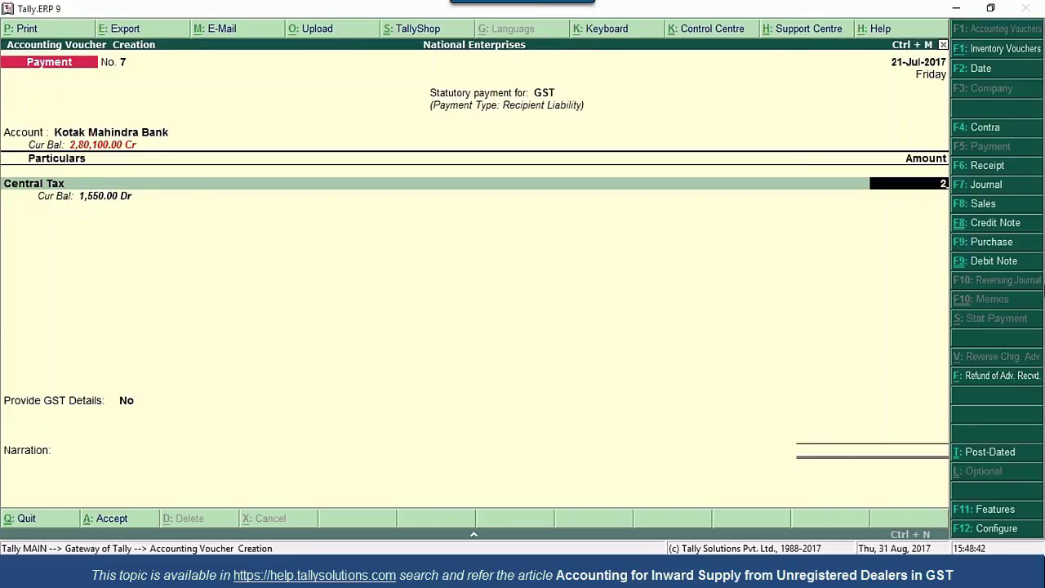
pyautogui.write('4')
pyautogui.write('80')
pyautogui.press('Return')
pyautogui.write('c')
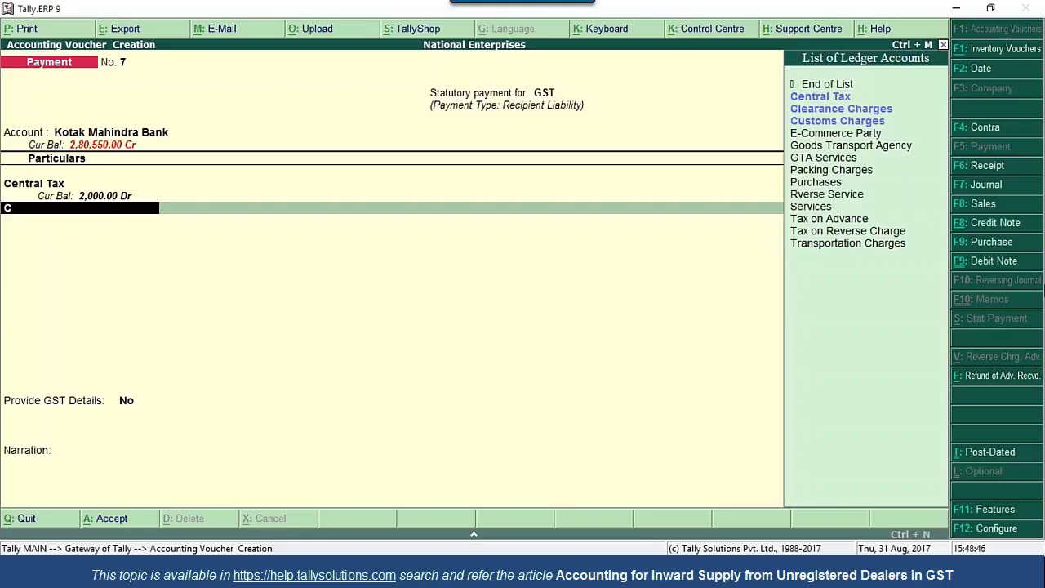
pyautogui.press('BackSpace')
pyautogui.write('s')
pyautogui.press('Return')
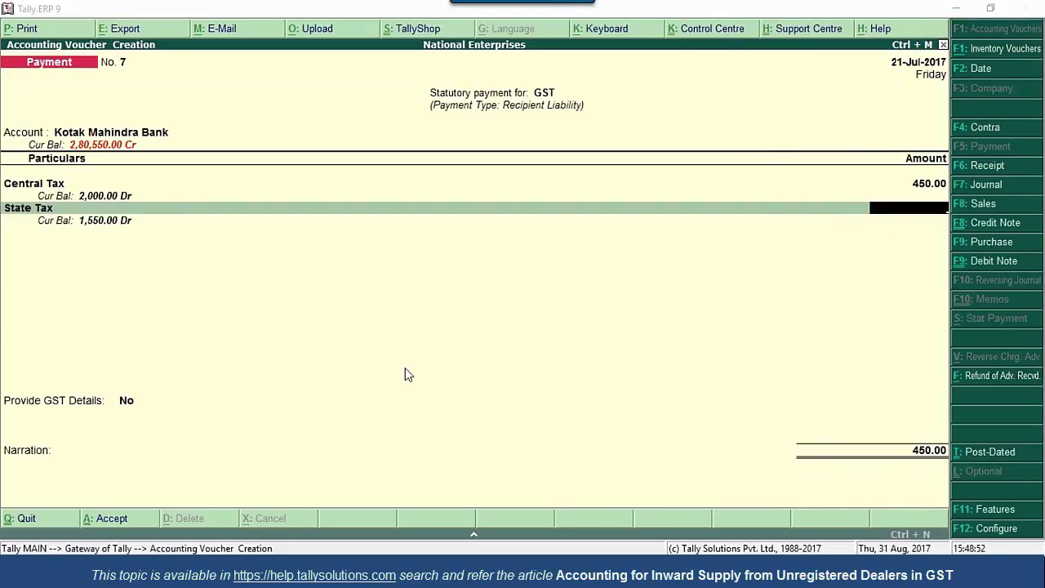
pyautogui.click(401, 281)
pyautogui.write('450')
pyautogui.press('Return')
pyautogui.press('Return')
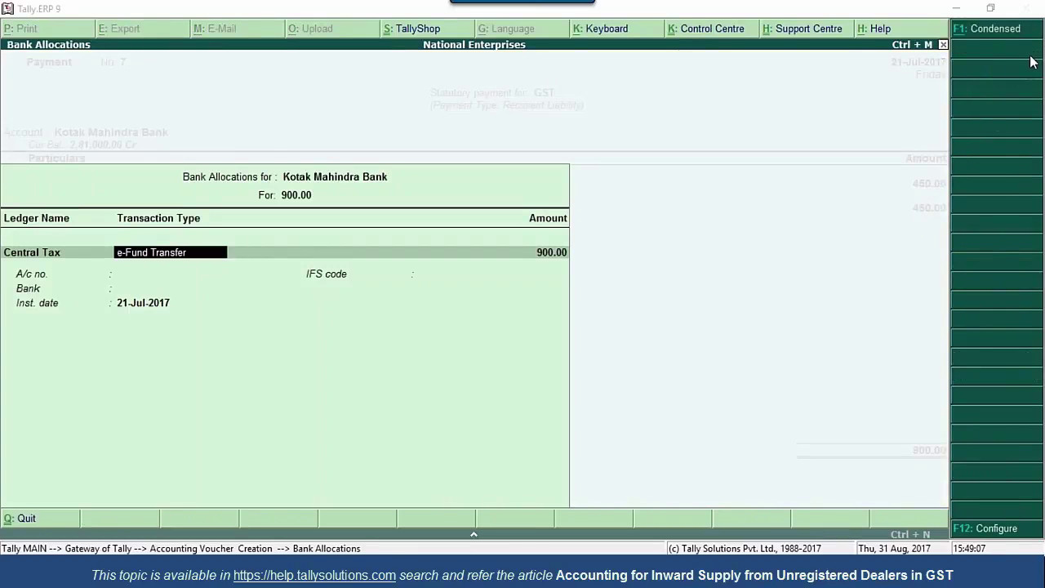
# Accept the bank allocation and save the 900.00 payment voucher without narration
pyautogui.press('Return')
pyautogui.press('Return')
pyautogui.press('Return')
pyautogui.press('Return')
pyautogui.press('Return')
pyautogui.press('Return')
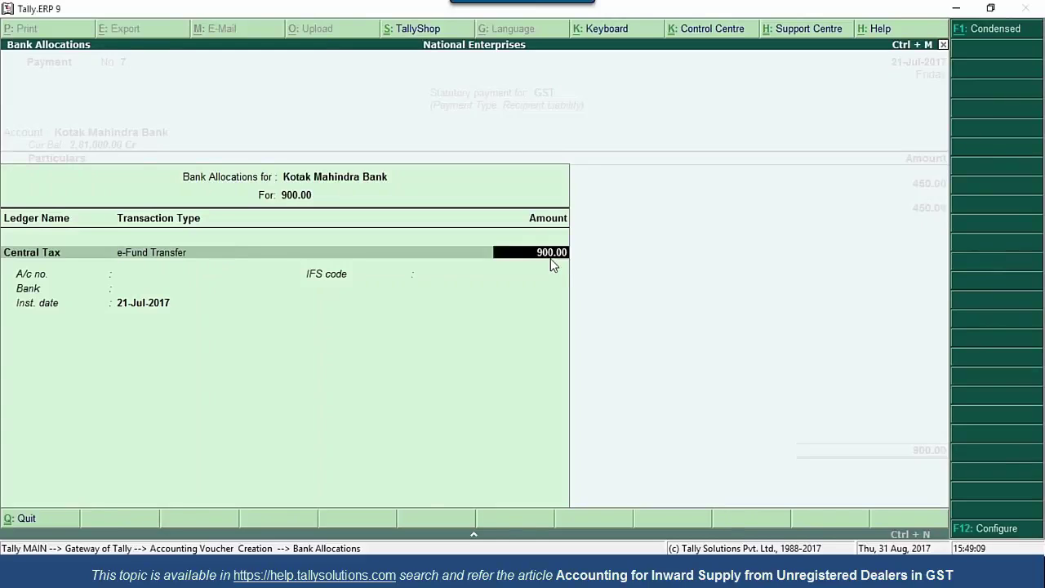
pyautogui.press('Return')
pyautogui.press('Return')
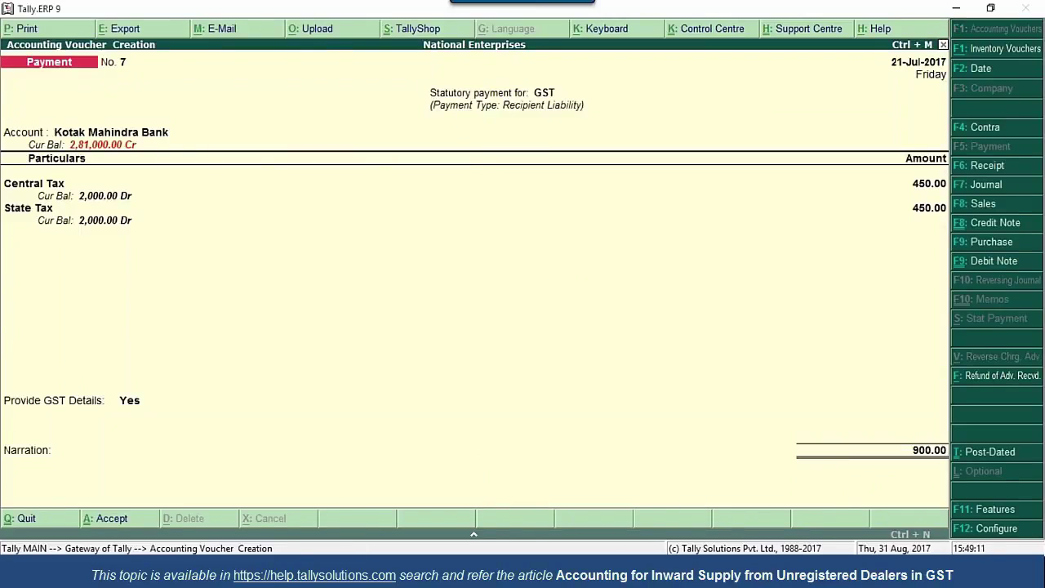
pyautogui.press('Return')
pyautogui.press('Escape')
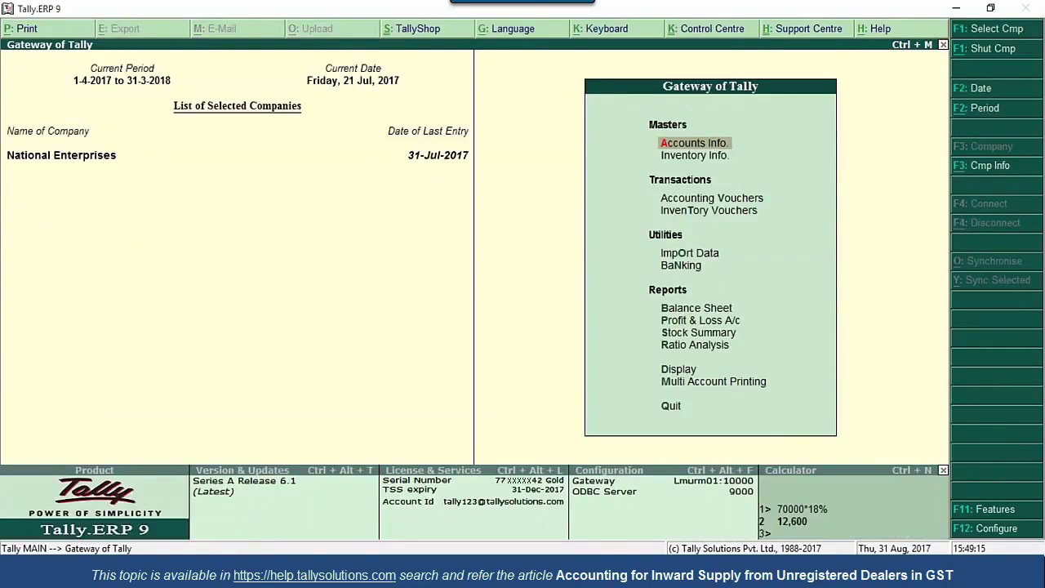
pyautogui.press('Down')
pyautogui.press('Down')
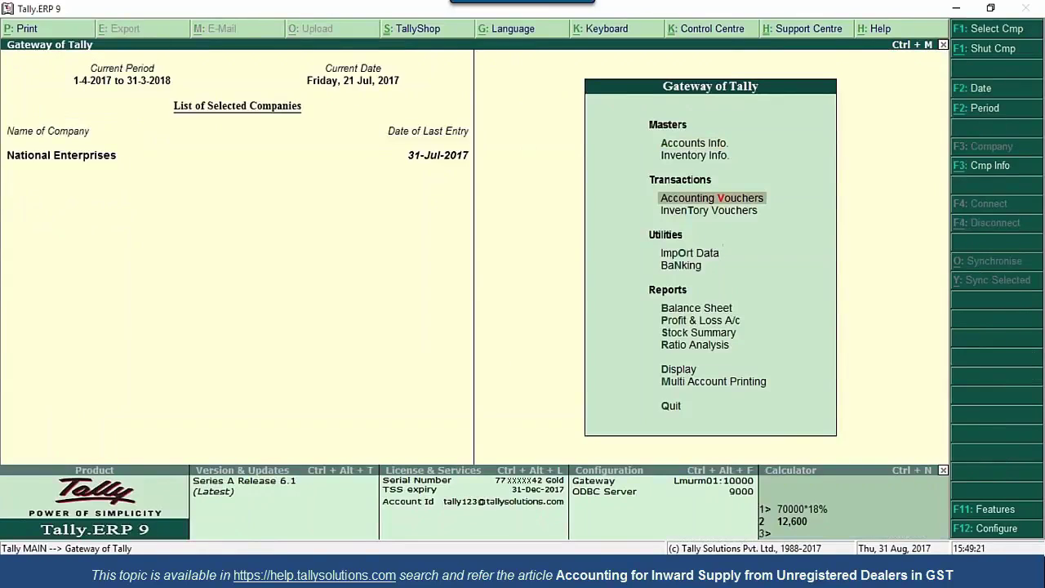
# Start a GST stat-adjustment Journal: Increase of Input Tax Credit, Purchase From Unregistered Dealer
pyautogui.press('Return')
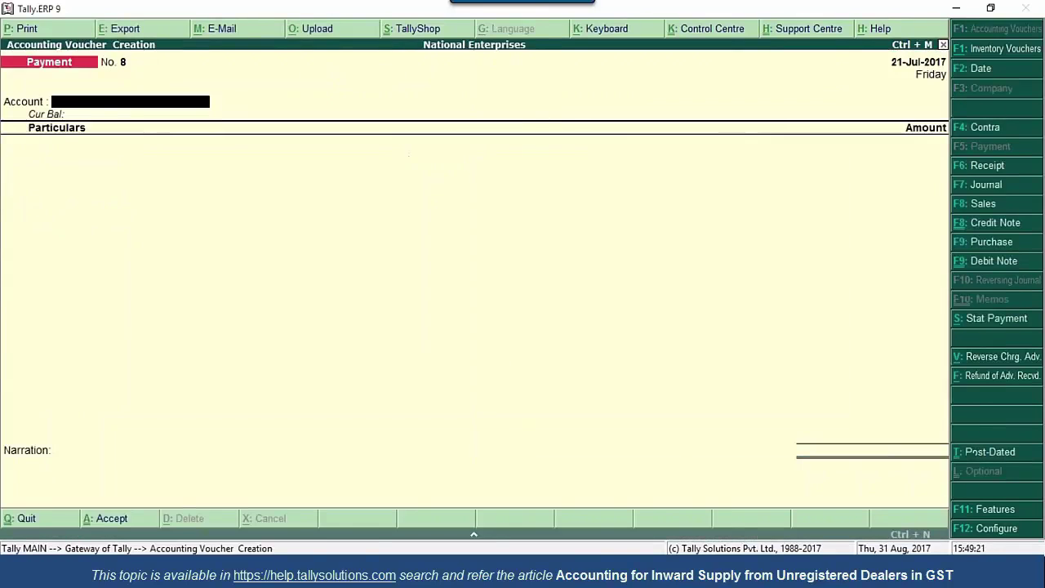
pyautogui.click(985, 186)
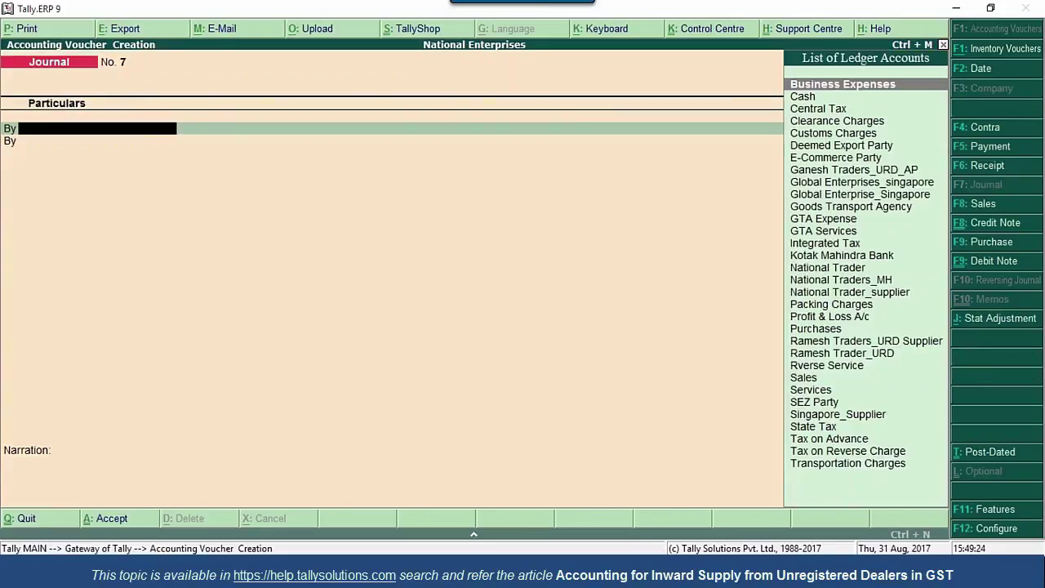
pyautogui.click(988, 318)
pyautogui.press('Return')
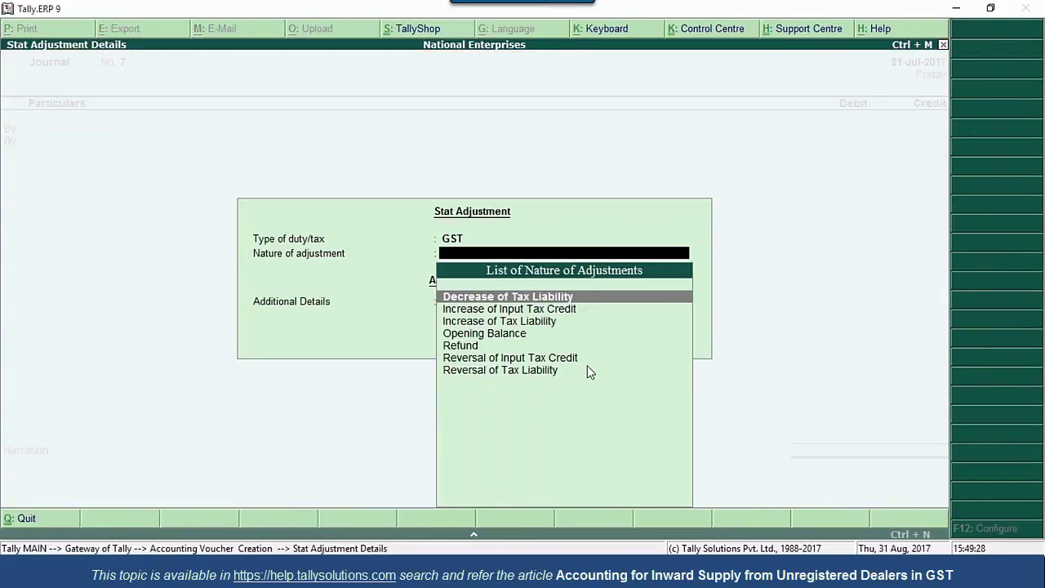
pyautogui.press('Down')
pyautogui.press('Return')
pyautogui.press('Down')
pyautogui.press('Down')
pyautogui.press('Down')
pyautogui.press('Down')
pyautogui.press('Down')
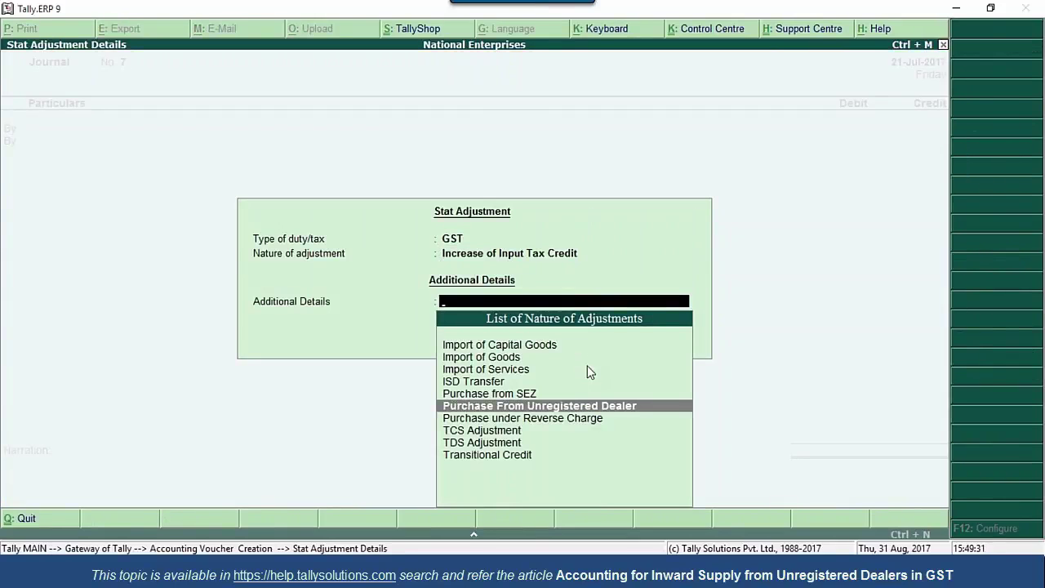
pyautogui.press('Return')
# Debit Central Tax 450 at 9% on a taxable value of 2000
pyautogui.write('cen')
pyautogui.press('Return')
pyautogui.write('9')
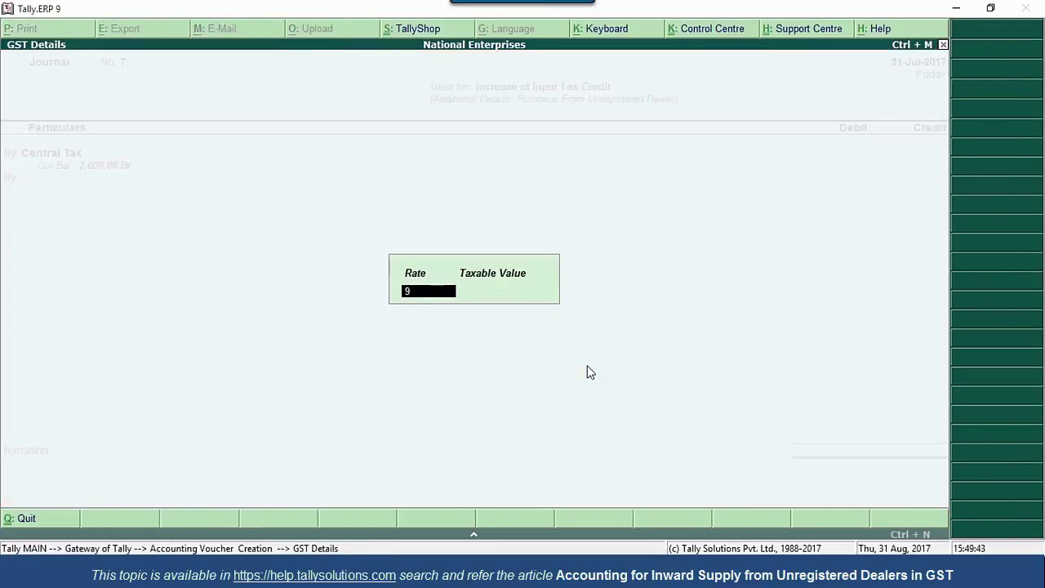
pyautogui.press('Return')
pyautogui.write('2000')
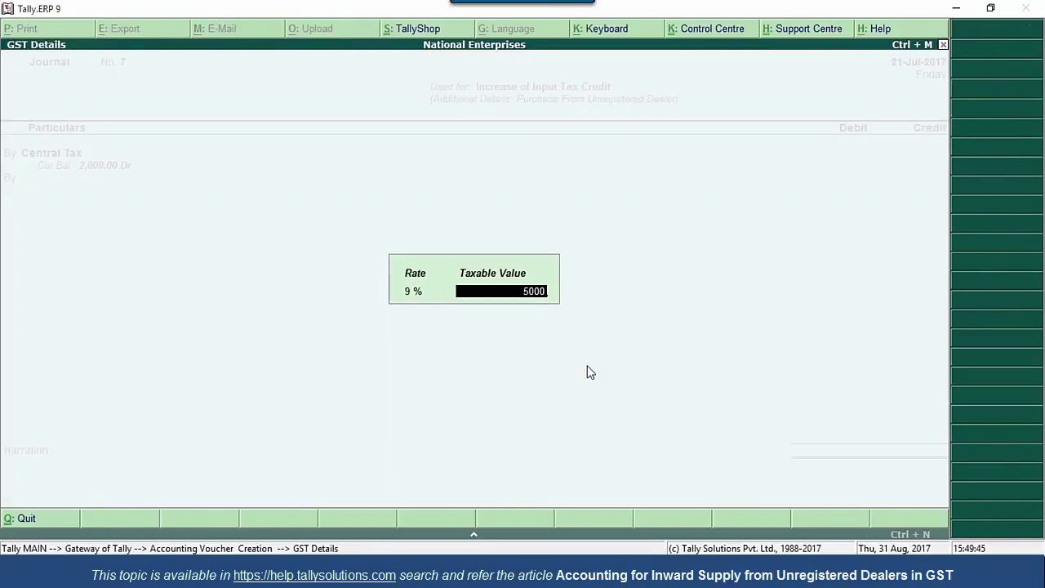
pyautogui.press('Return')
pyautogui.write('450')
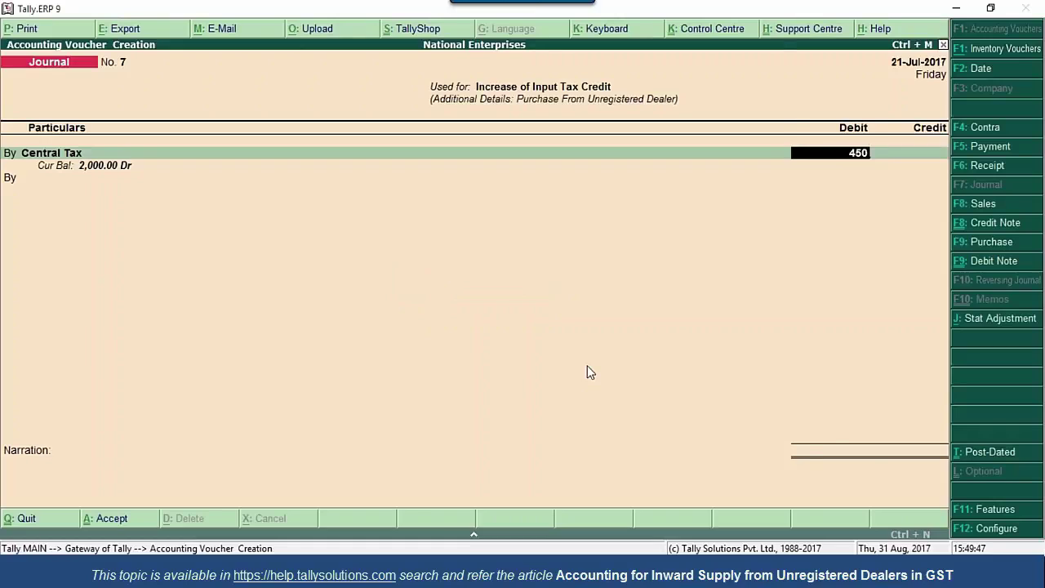
pyautogui.press('Return')
# Debit State Tax 450, credit Tax on Reverse Charge 900, and save the journal
pyautogui.write('Sta')
pyautogui.press('Return')
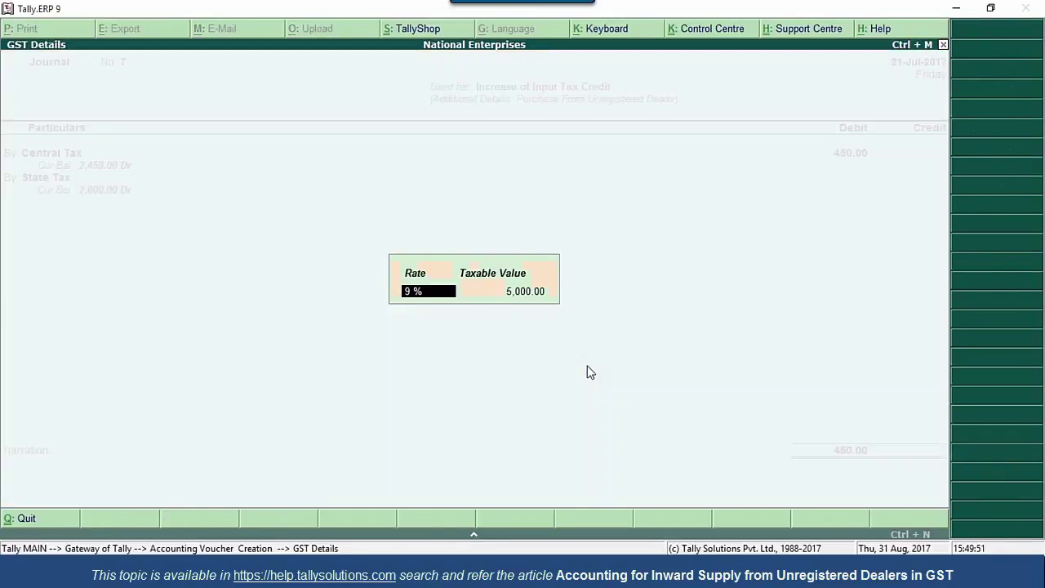
pyautogui.press('Return')
pyautogui.press('Return')
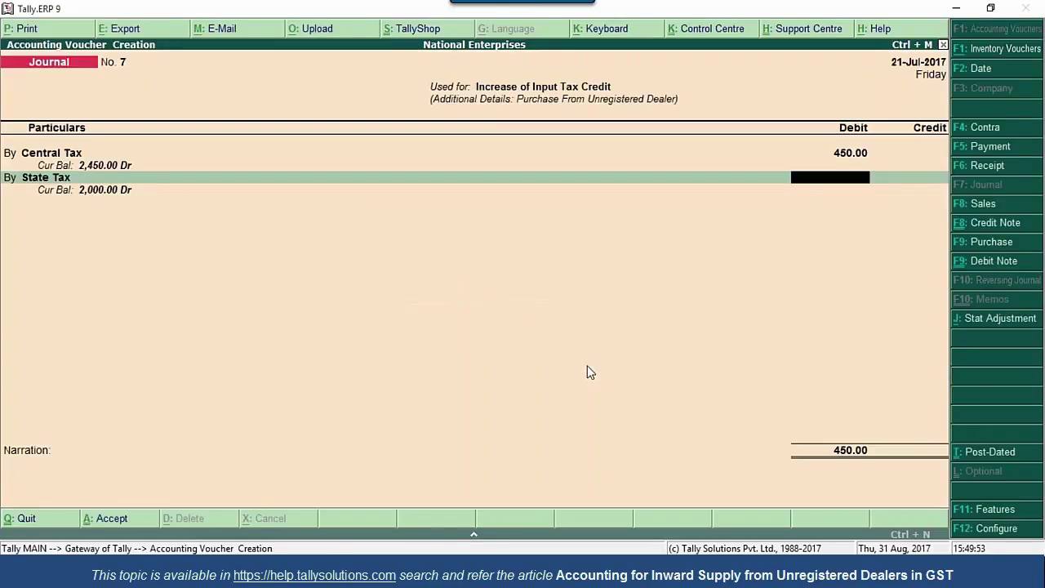
pyautogui.write('450')
pyautogui.press('Return')
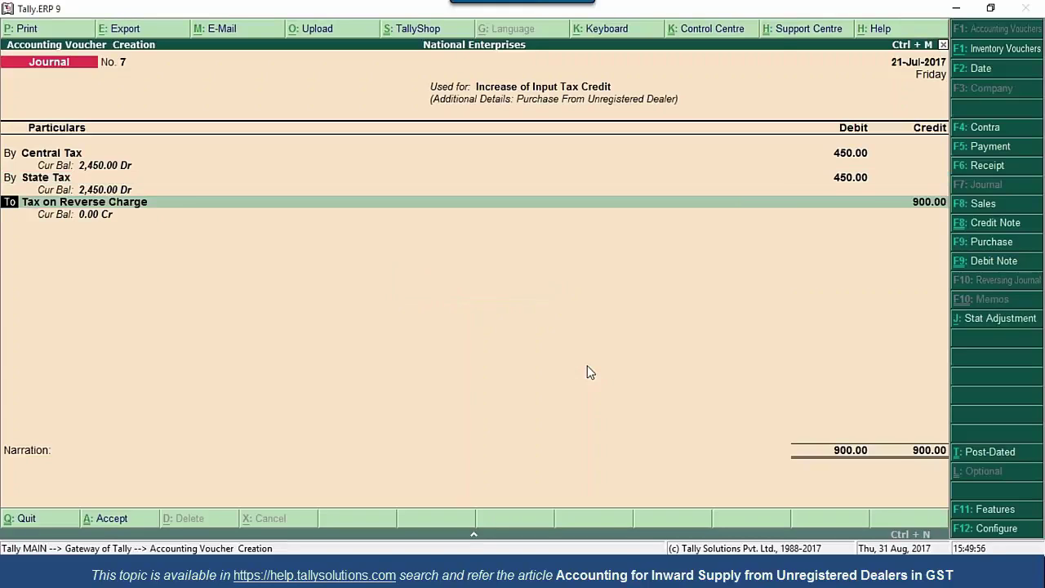
pyautogui.press('Return')
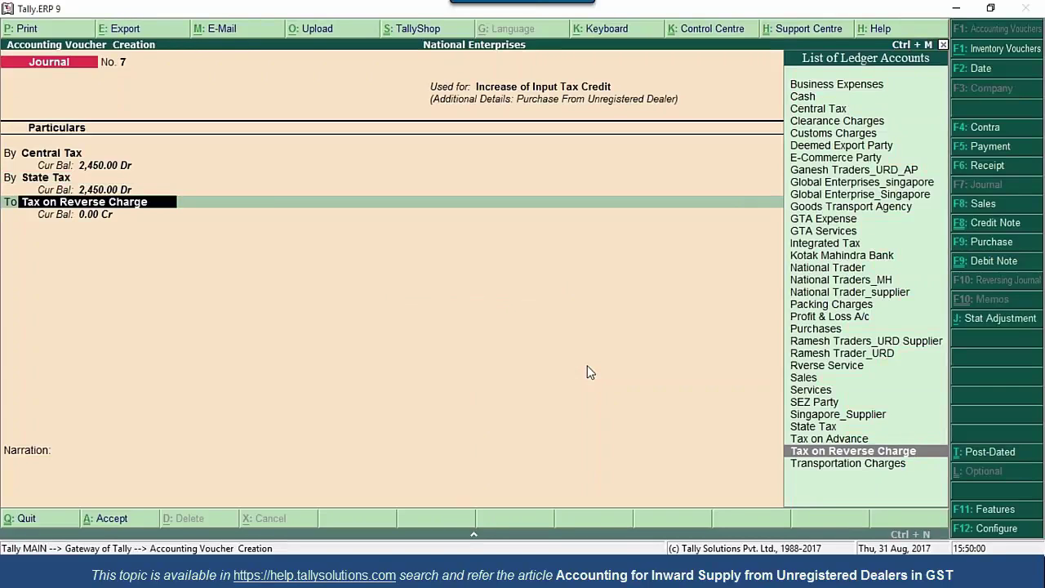
pyautogui.press('Return')
pyautogui.press('Return')
pyautogui.press('Return')
pyautogui.press('Return')
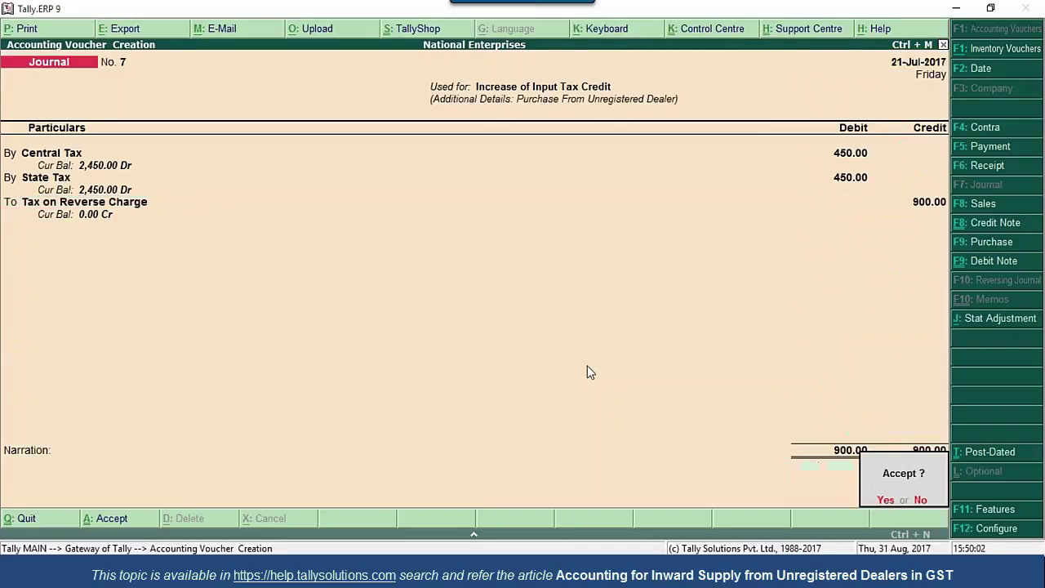
pyautogui.press('y')
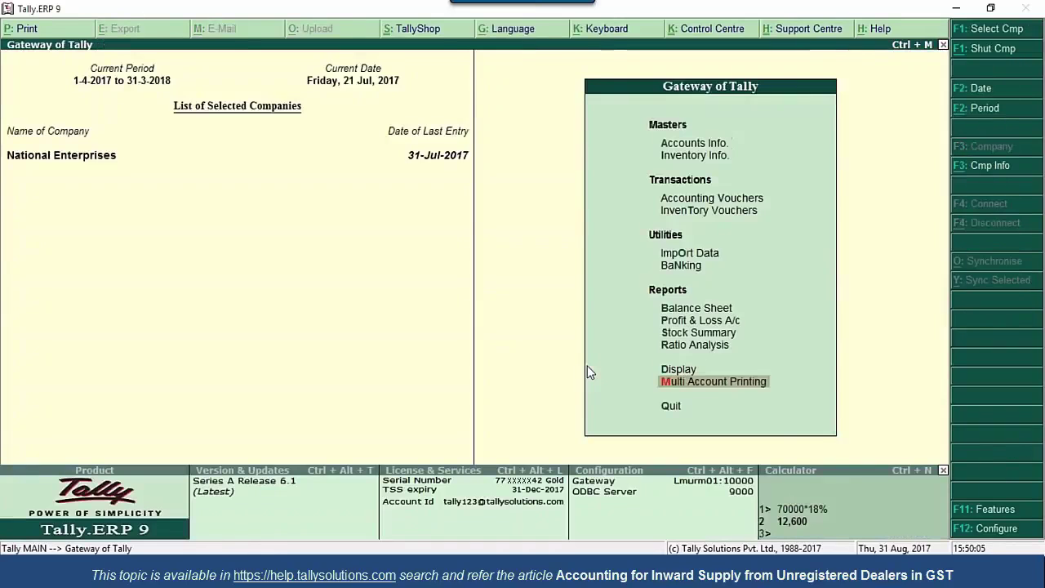
pyautogui.press('Up')
pyautogui.press('Return')
pyautogui.press('Up')
pyautogui.press('Up')
pyautogui.press('Up')
pyautogui.press('Up')
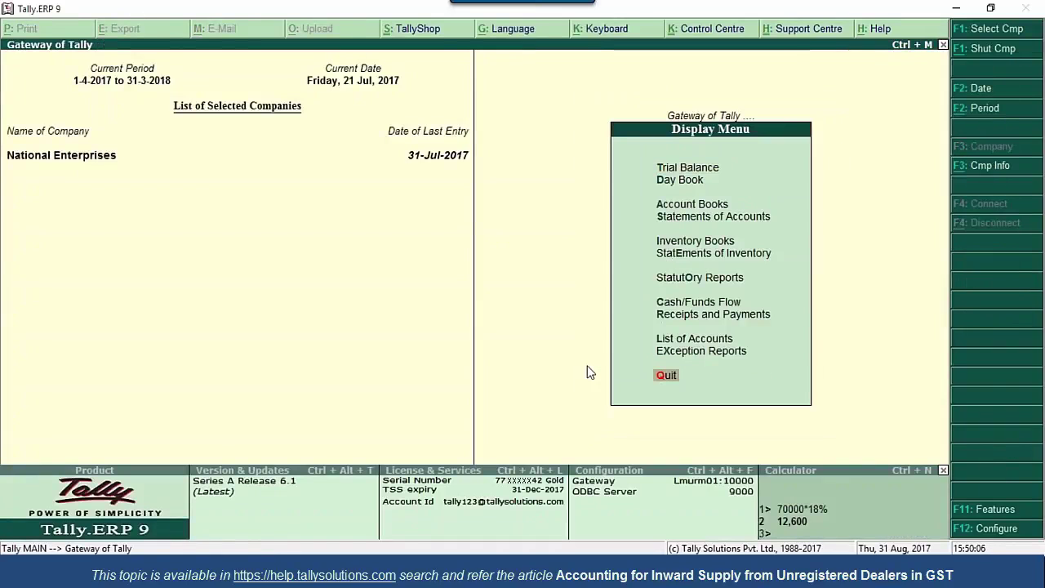
pyautogui.press('Return')
pyautogui.press('Return')
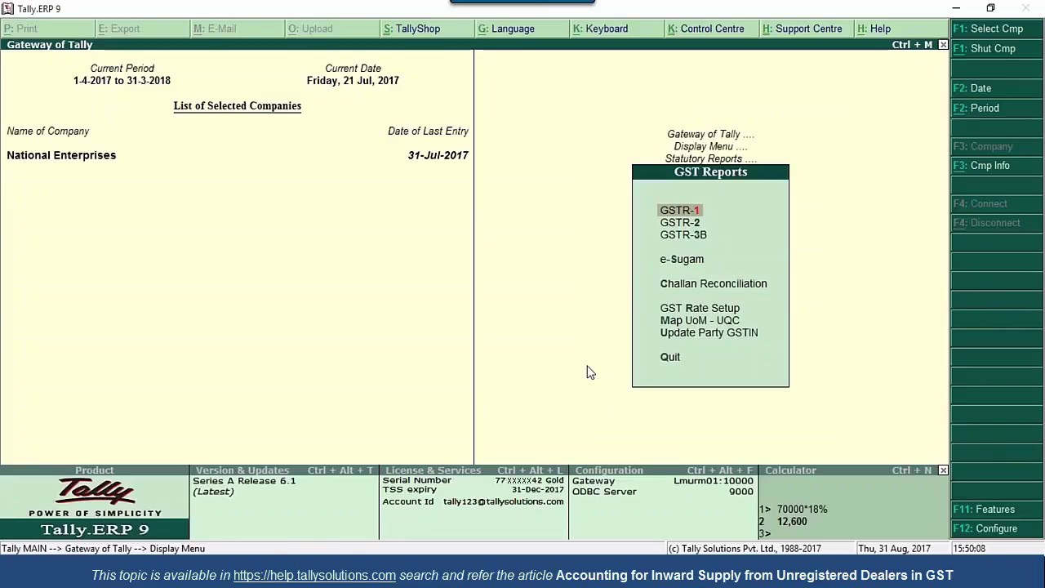
pyautogui.press('Up')
pyautogui.press('Up')
pyautogui.press('Up')
pyautogui.press('Up')
pyautogui.press('Up')
pyautogui.press('Up')
pyautogui.press('Up')
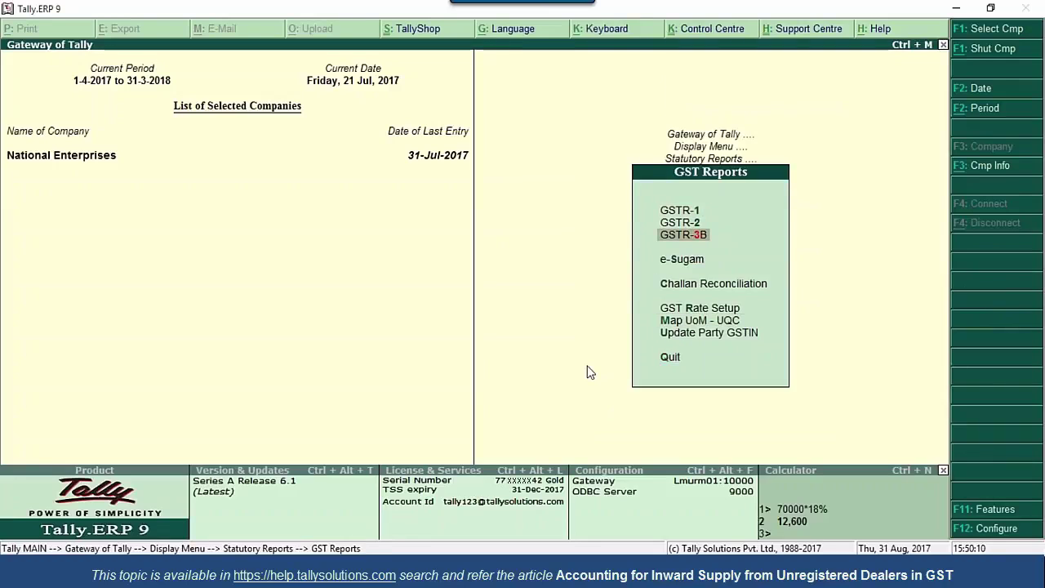
pyautogui.press('Return')
pyautogui.press('Down')
pyautogui.press('Down')
pyautogui.press('Down')
pyautogui.press('Down')
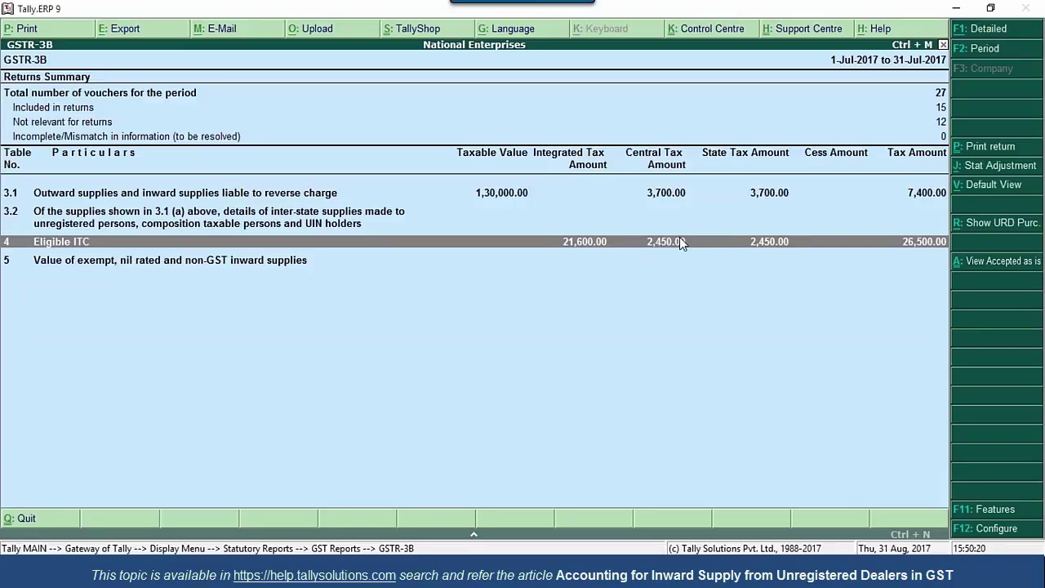
pyautogui.hotkey('alt', 'F1')
pyautogui.press('Down')
pyautogui.press('Down')
pyautogui.press('Down')
pyautogui.press('Down')
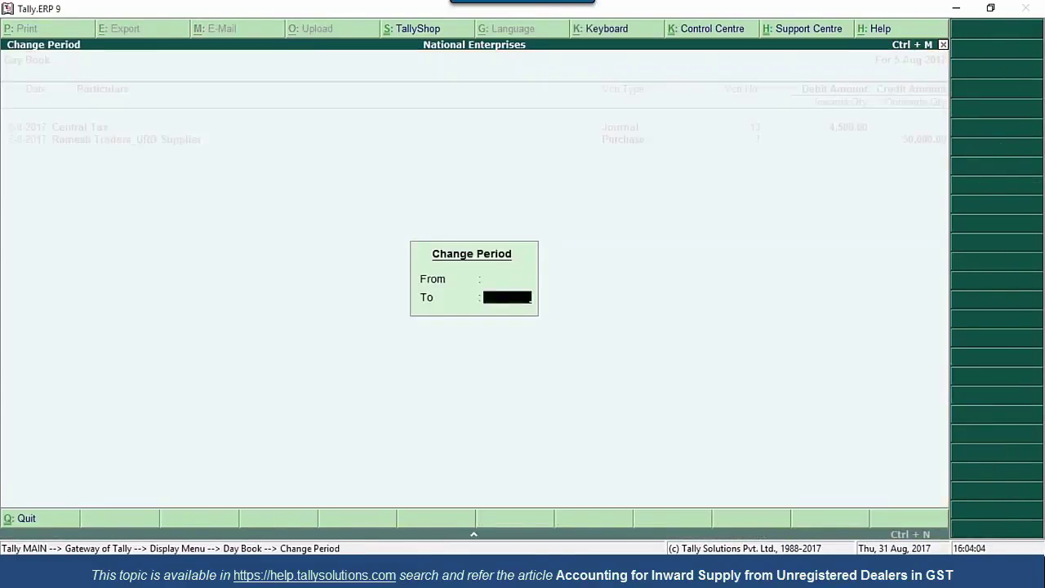
pyautogui.press('Return')
pyautogui.press('Down')
pyautogui.press('Down')
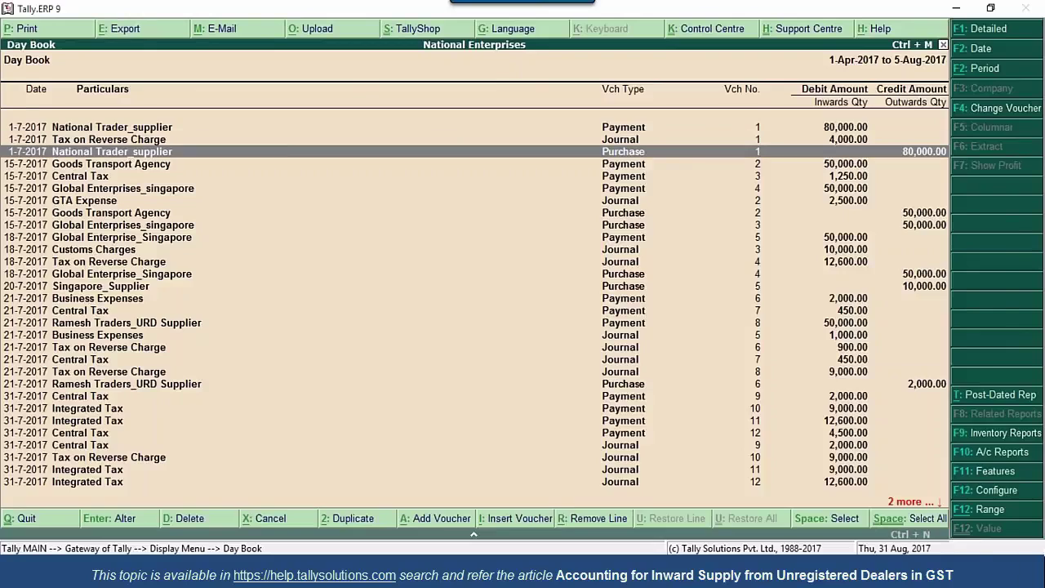
pyautogui.press('Return')
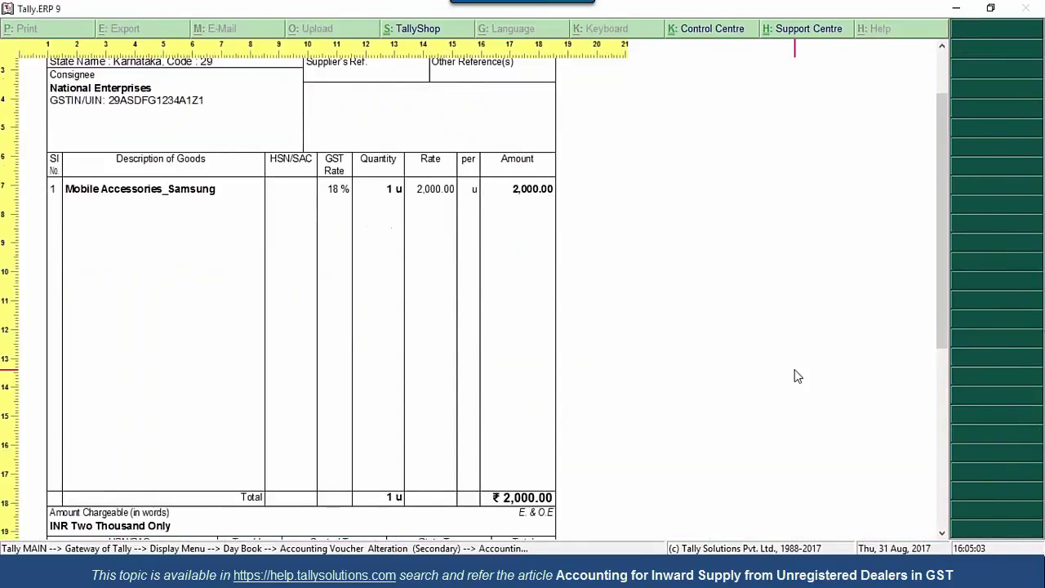
pyautogui.scroll(-2, 796, 374)
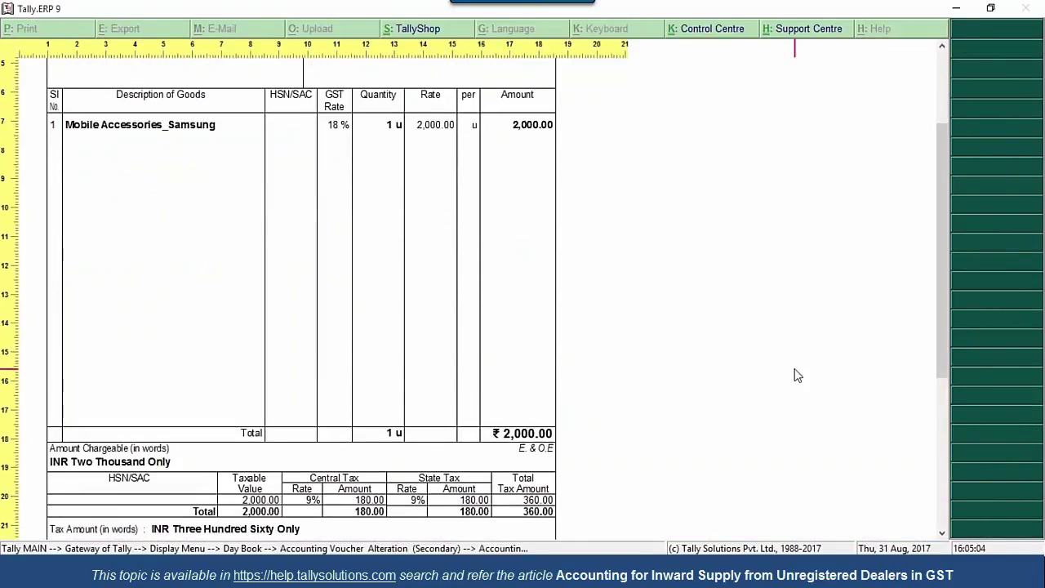
pyautogui.scroll(-2, 797, 375)
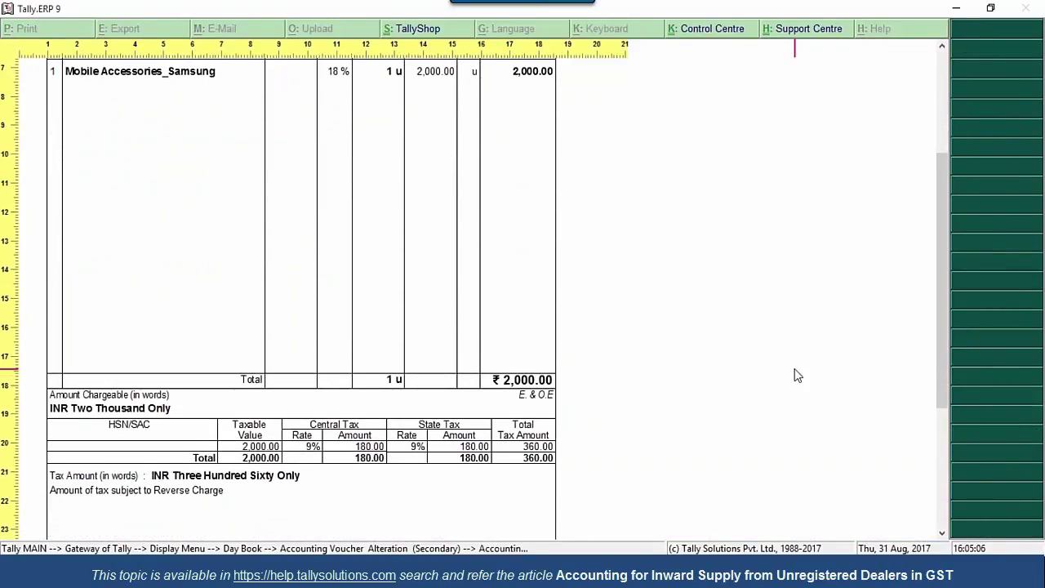
pyautogui.scroll(-2, 797, 375)
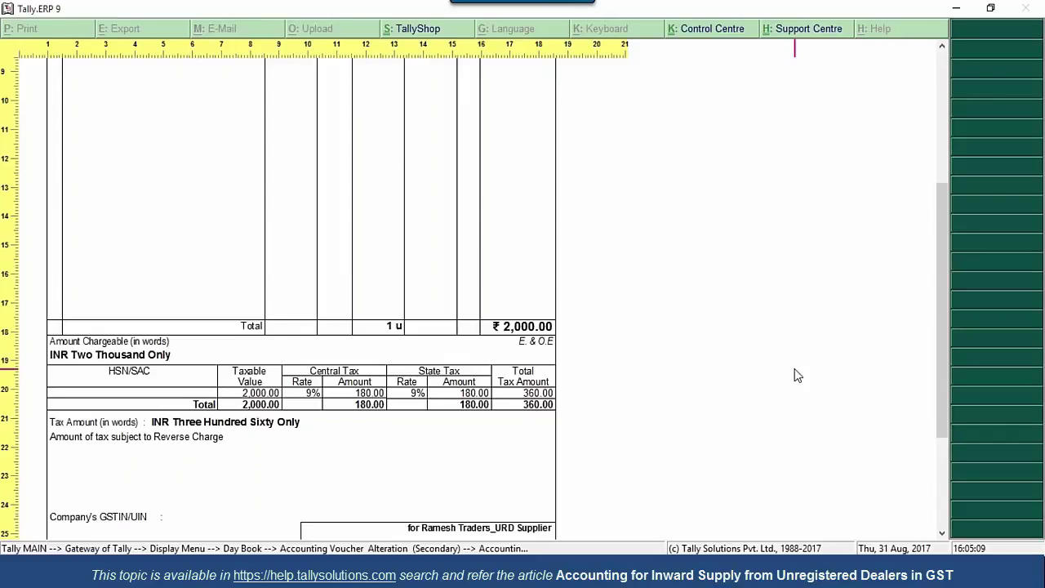
pyautogui.scroll(-3, 797, 375)
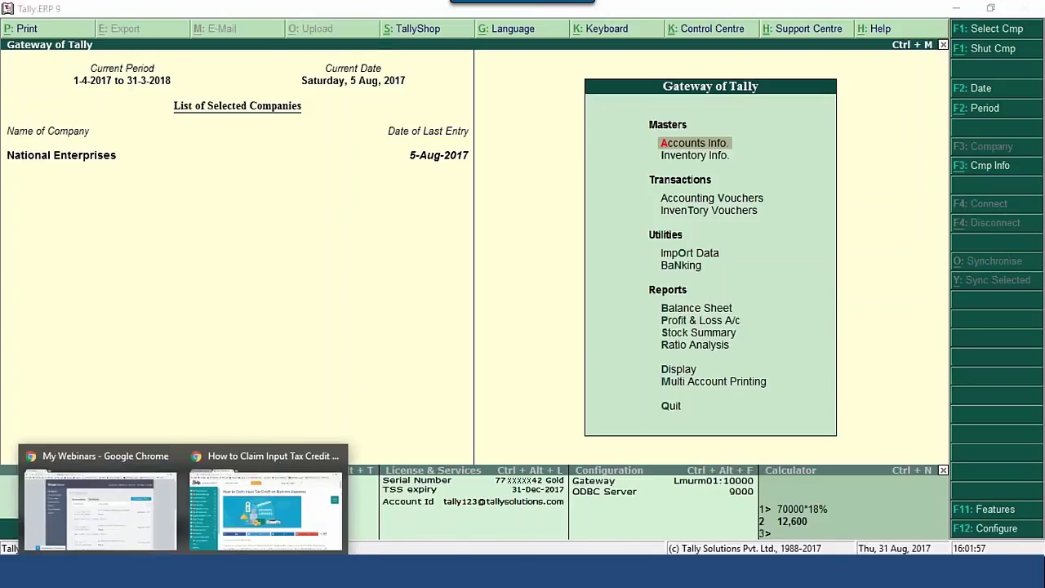
# Search Tally Help for 'accounting GST' and pick the Inward Supply from Unregistered Dealers reverse-charge topic
pyautogui.click(261, 498)
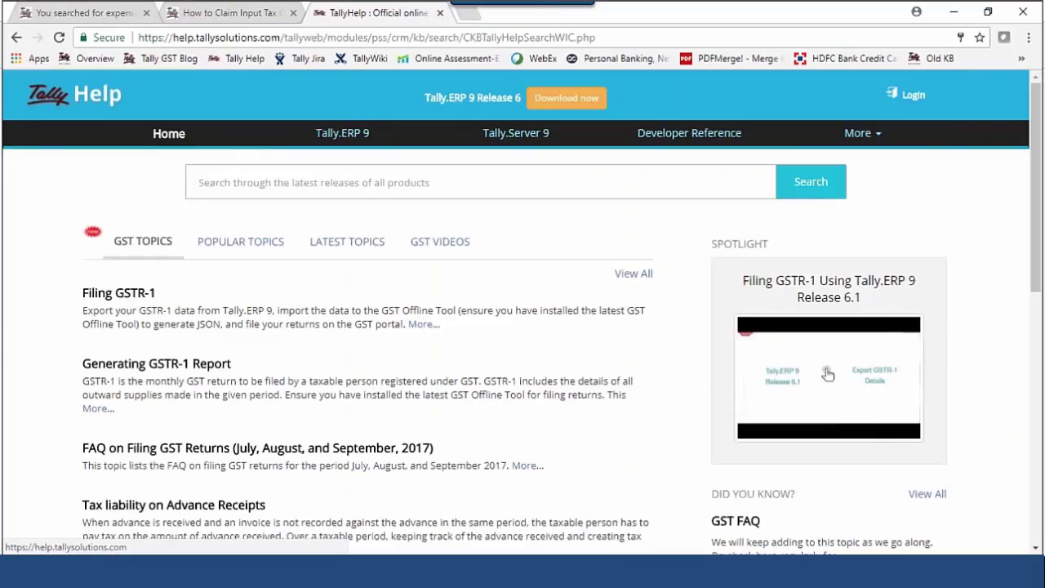
pyautogui.click(231, 177)
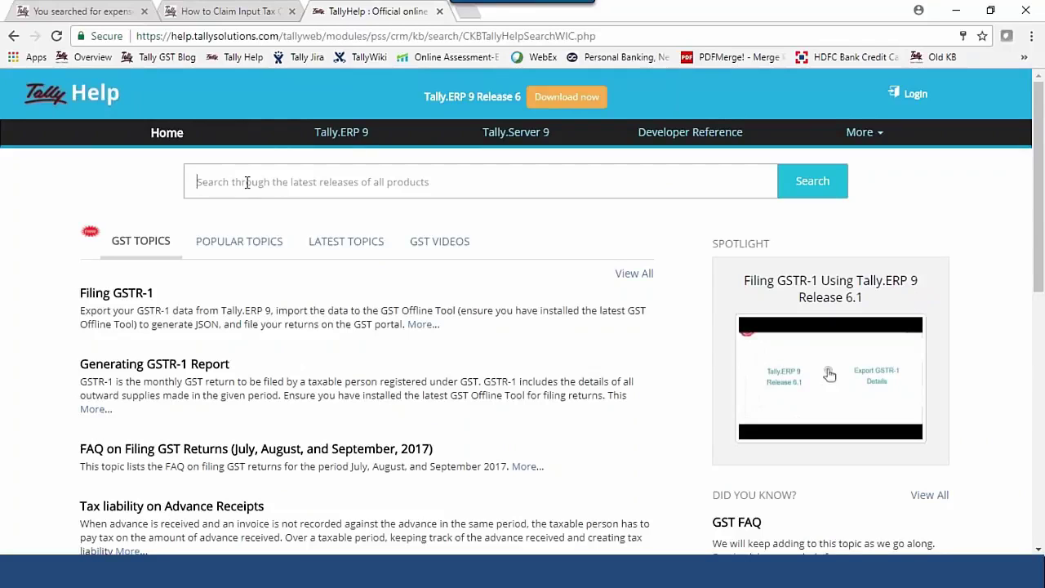
pyautogui.write('accounting GST')
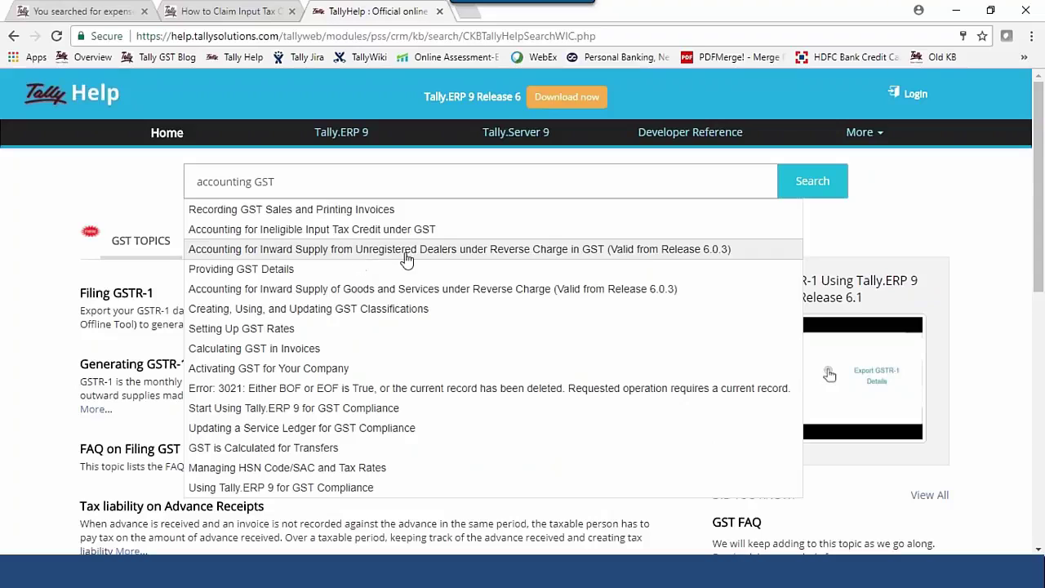
pyautogui.click(586, 259)
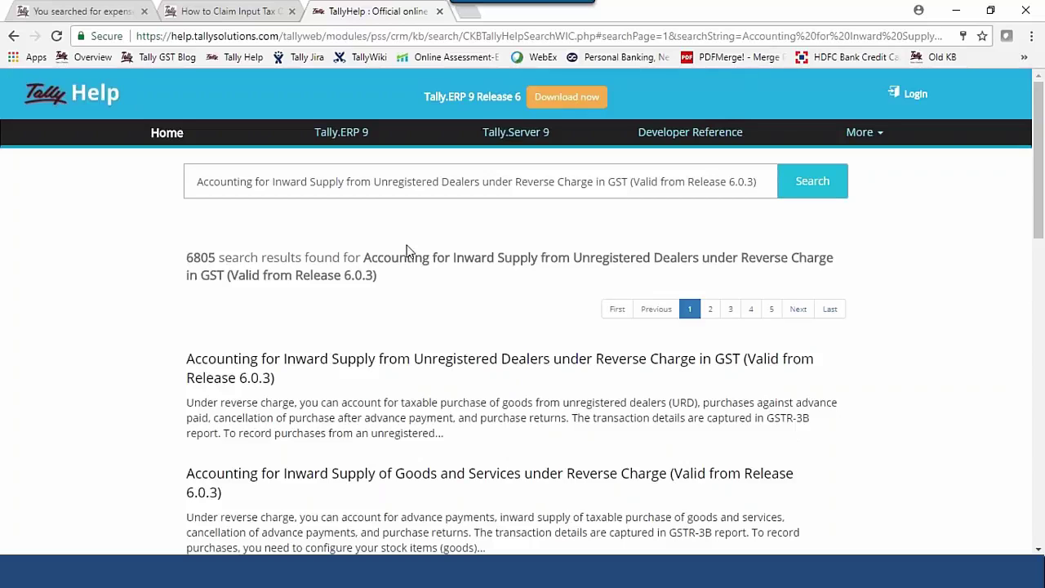
# Open the first result's article and read through its reverse-charge liability journal and GST payment steps
pyautogui.click(412, 360)
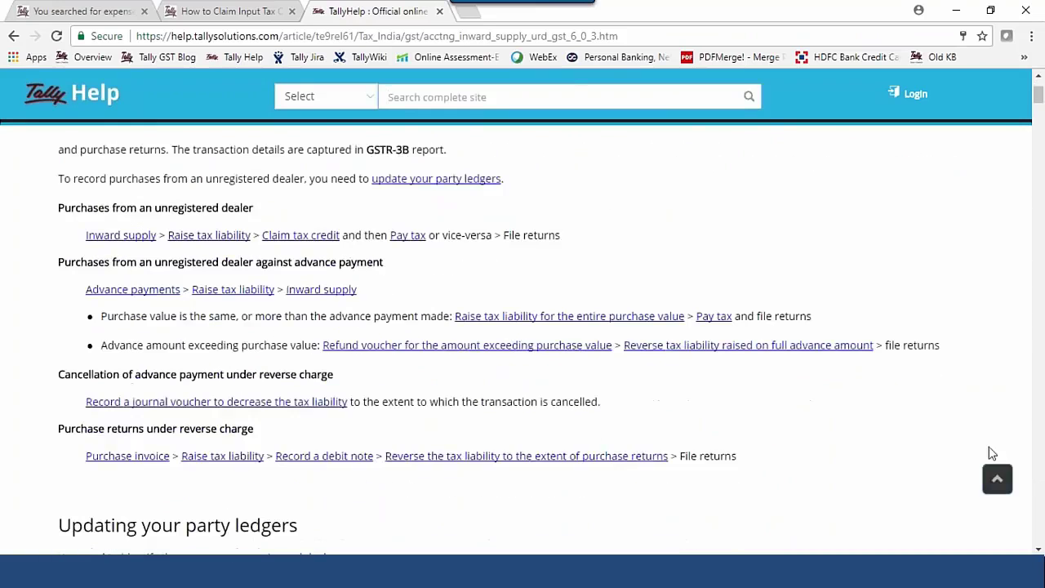
pyautogui.scroll(-20, 889, 453)
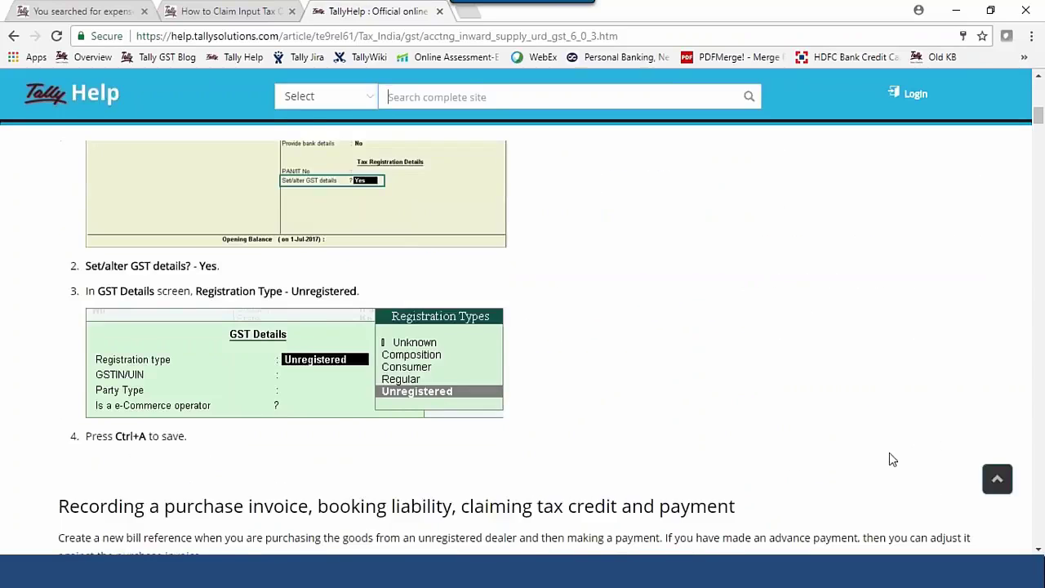
pyautogui.scroll(-4, 892, 459)
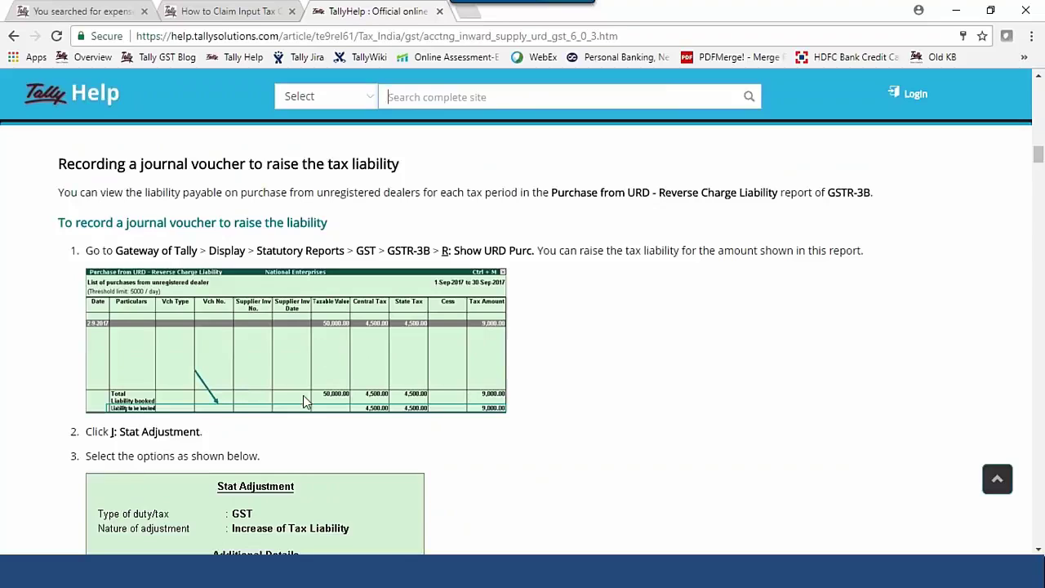
pyautogui.scroll(-4, 792, 355)
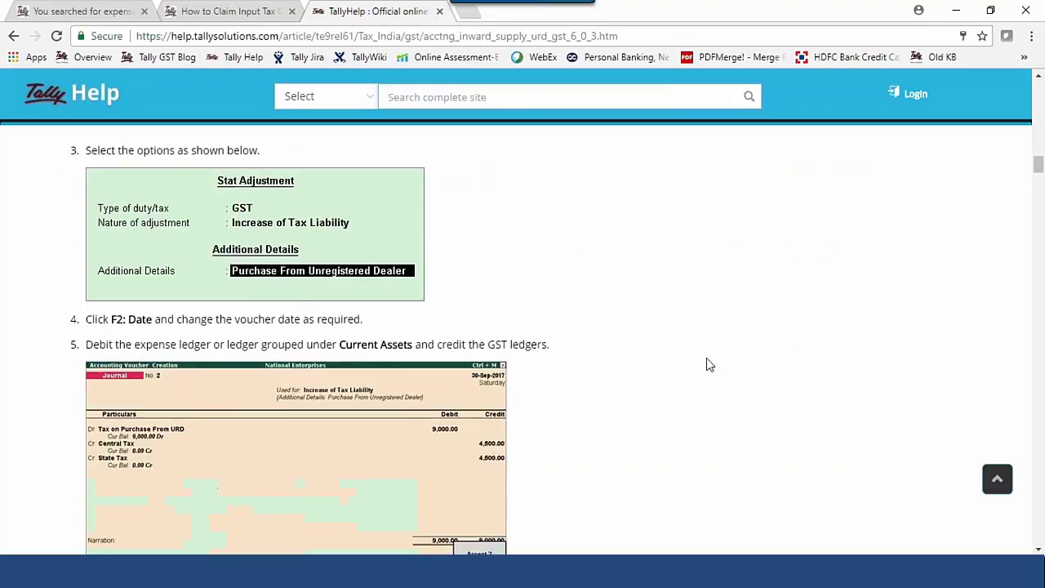
pyautogui.scroll(6, 707, 364)
pyautogui.scroll(-7, 686, 366)
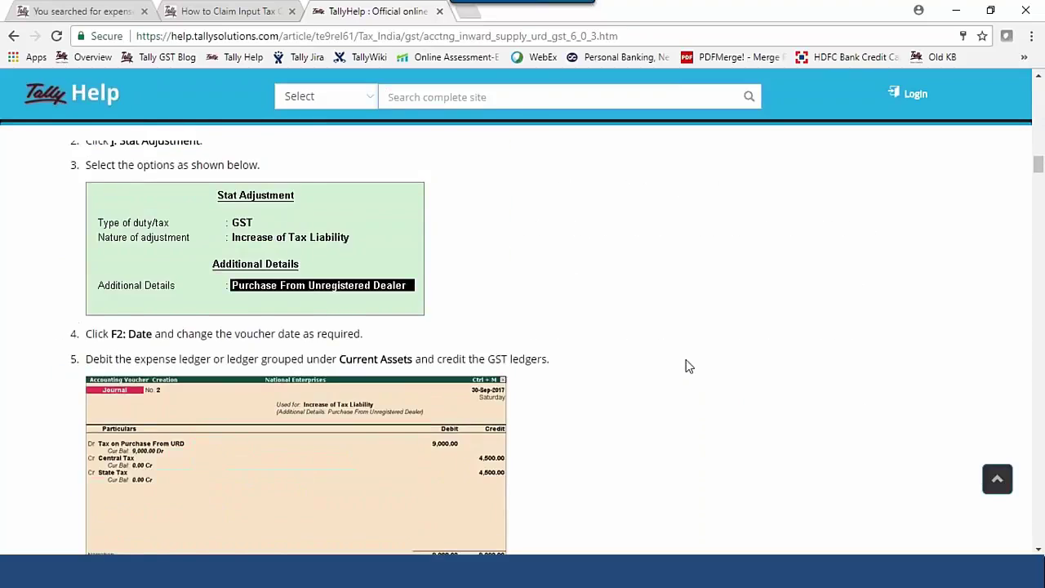
pyautogui.scroll(13, 686, 366)
pyautogui.scroll(4, 685, 365)
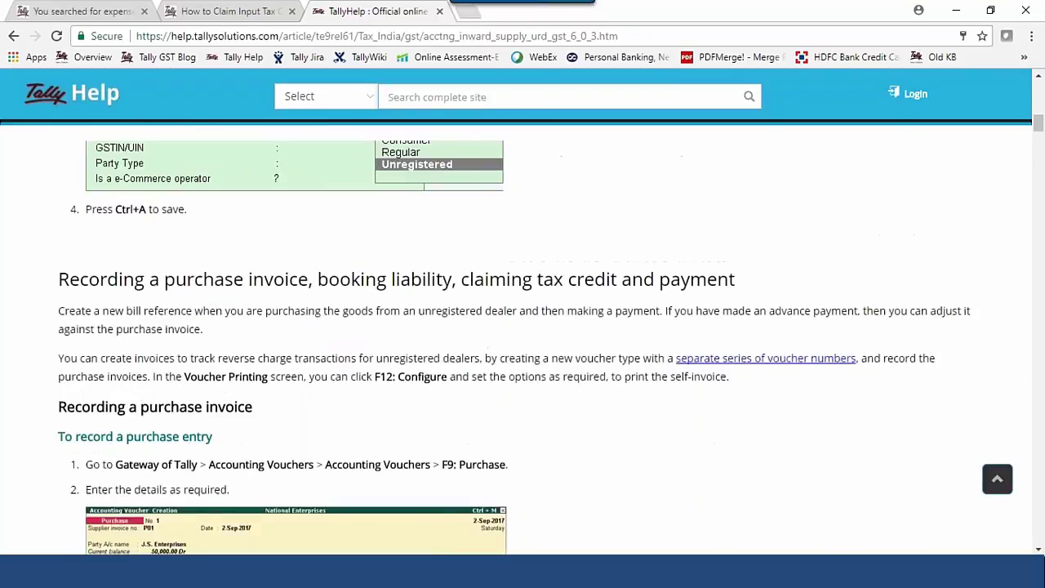
pyautogui.scroll(-11, 686, 365)
pyautogui.scroll(4, 686, 366)
pyautogui.scroll(-18, 686, 366)
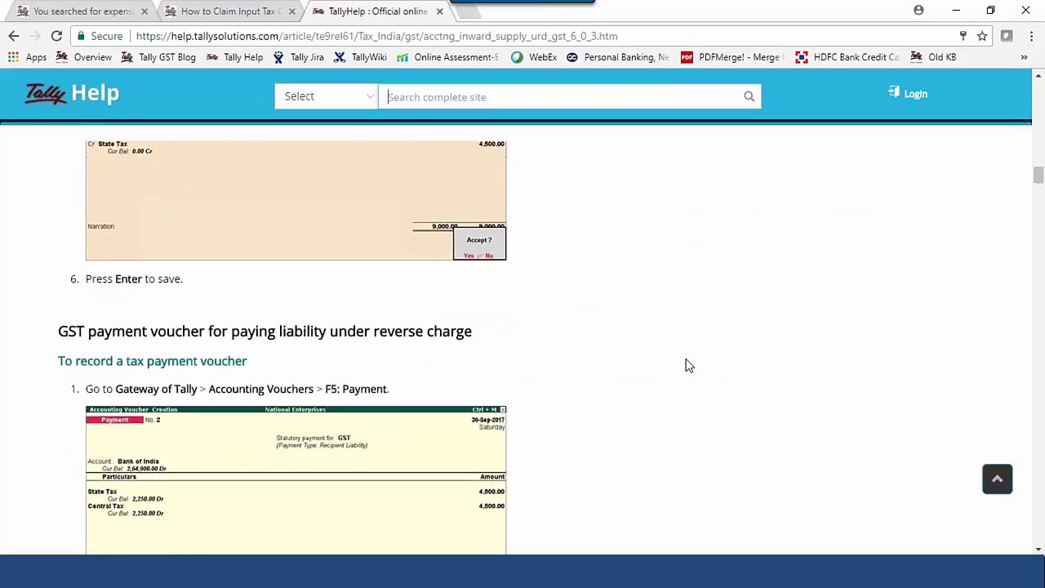